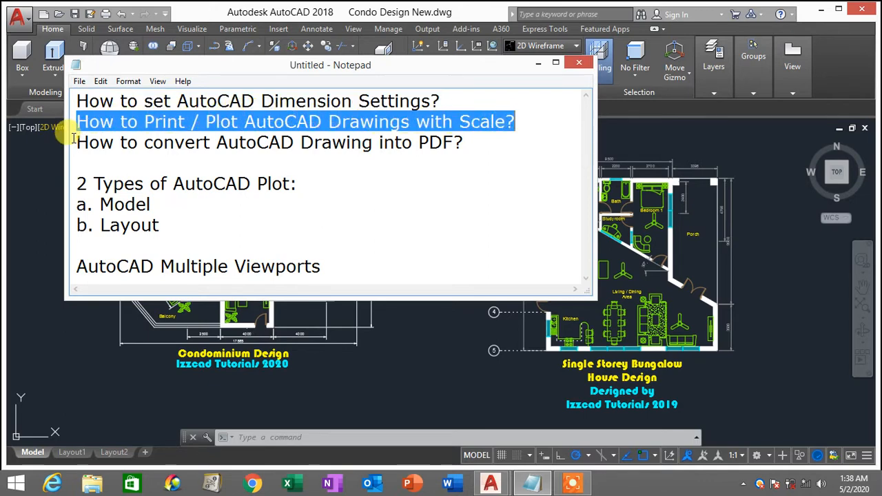
# - Review the Notepad outline covering scaled plotting, PDF conversion, Model and Layout plot types, and multiple viewports
pyautogui.moveTo(78, 142)
pyautogui.mouseDown()
pyautogui.moveTo(295, 134)
pyautogui.moveTo(467, 142)
pyautogui.mouseUp()
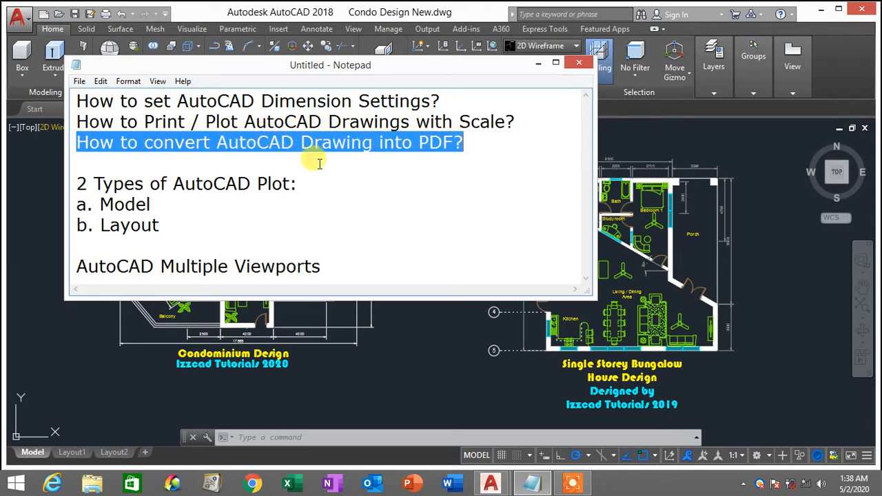
pyautogui.moveTo(78, 183); pyautogui.dragTo(300, 181)
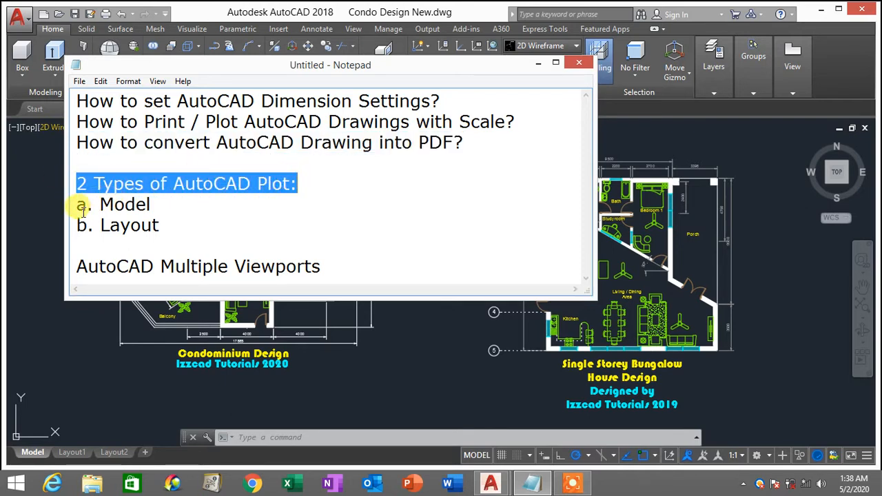
pyautogui.moveTo(78, 205); pyautogui.dragTo(157, 204)
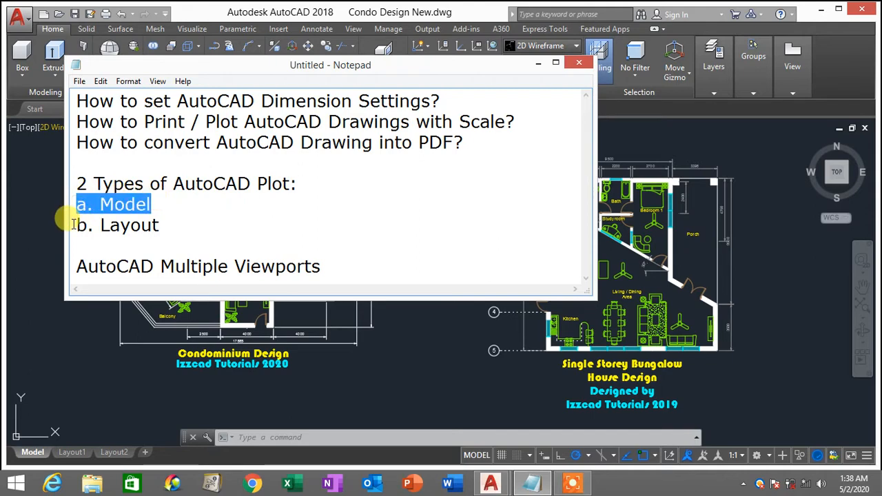
pyautogui.moveTo(72, 224); pyautogui.dragTo(161, 221)
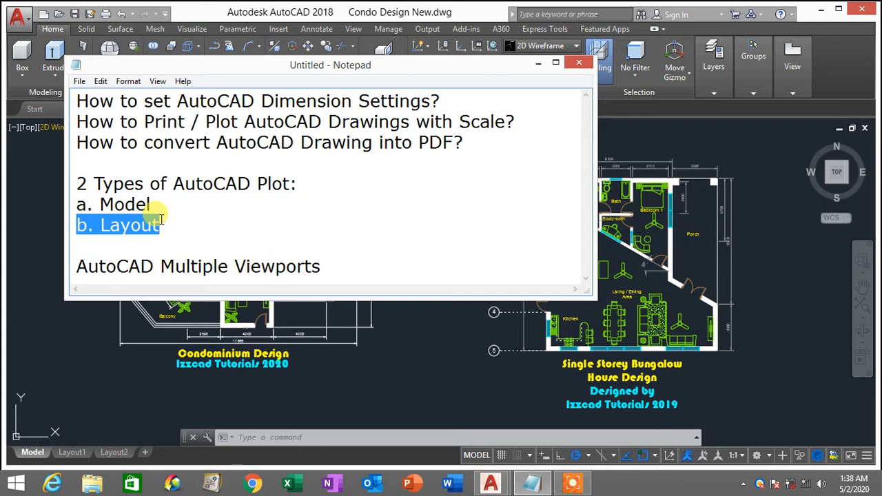
pyautogui.moveTo(74, 266); pyautogui.dragTo(325, 264)
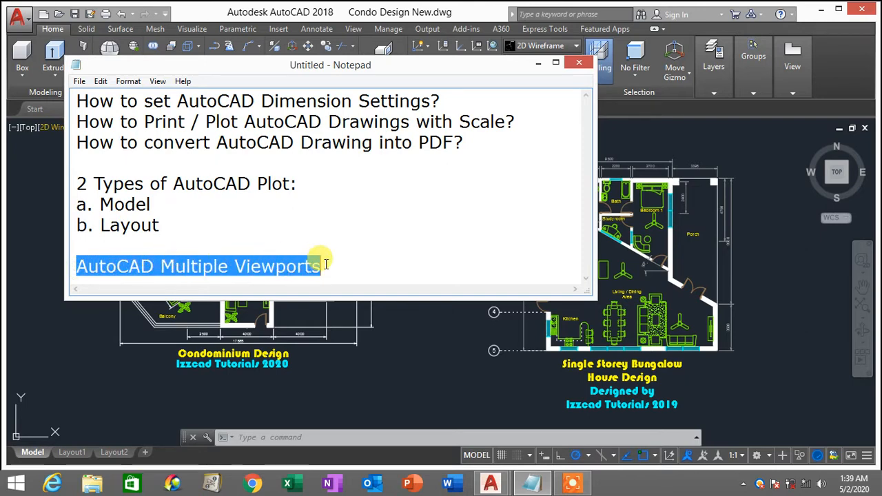
pyautogui.moveTo(74, 224); pyautogui.dragTo(184, 224)
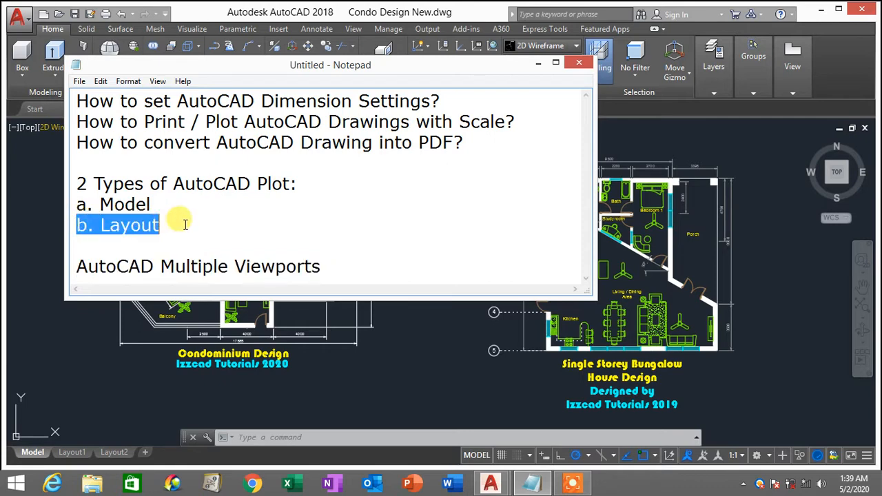
# - Switch from the Notepad outline to the AutoCAD drawing and examine the Condominium Design floor plan
pyautogui.click(534, 63)
pyautogui.scroll(-2, 430, 252)
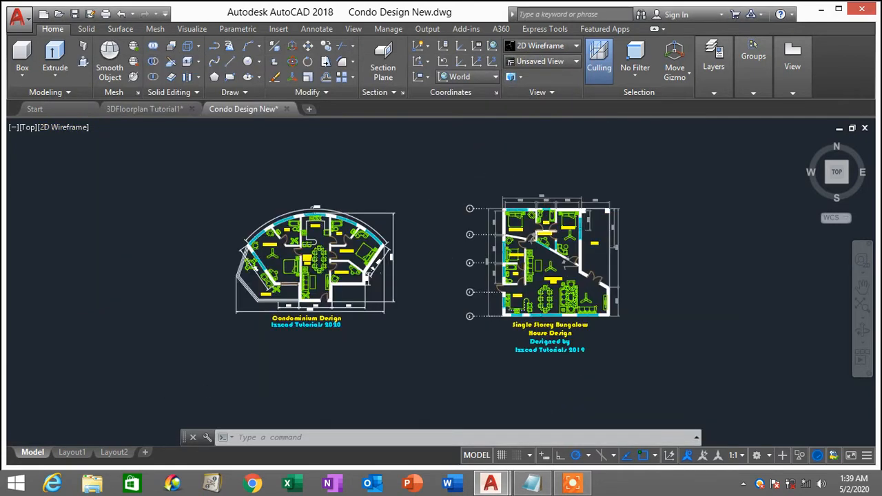
pyautogui.scroll(2, 428, 257)
pyautogui.moveTo(428, 257); pyautogui.dragTo(486, 249, button='middle')
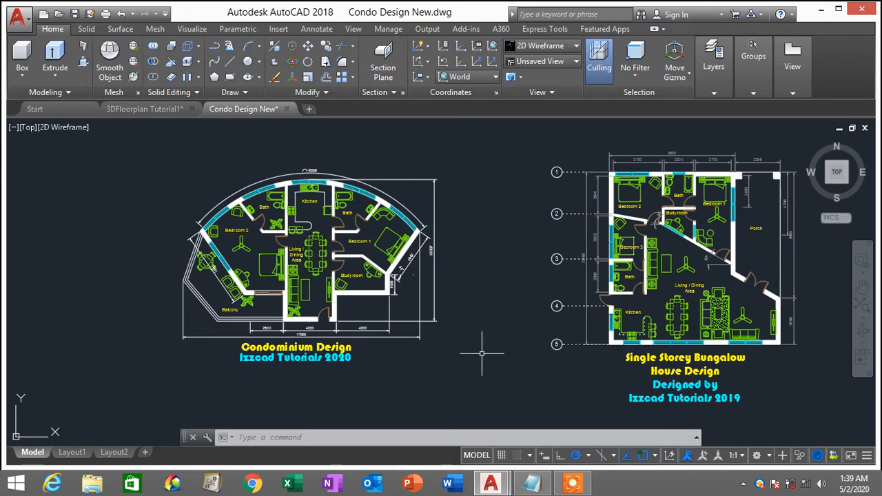
pyautogui.click(490, 382)
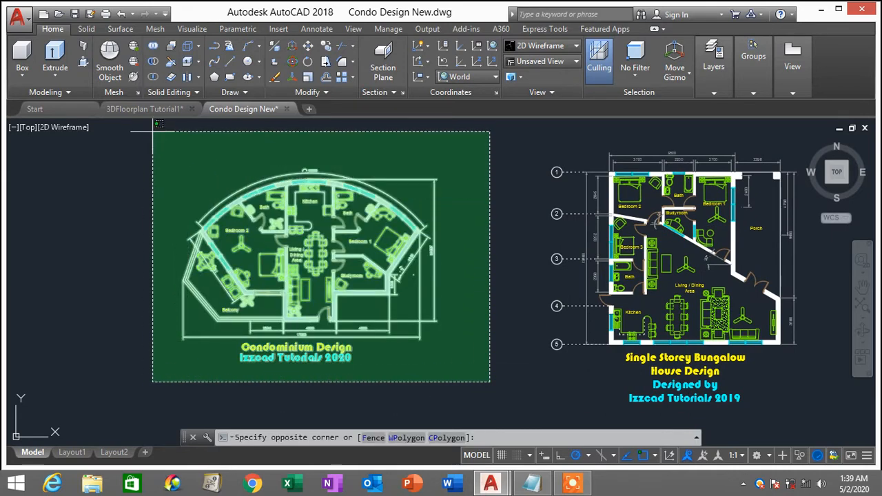
pyautogui.click(149, 146)
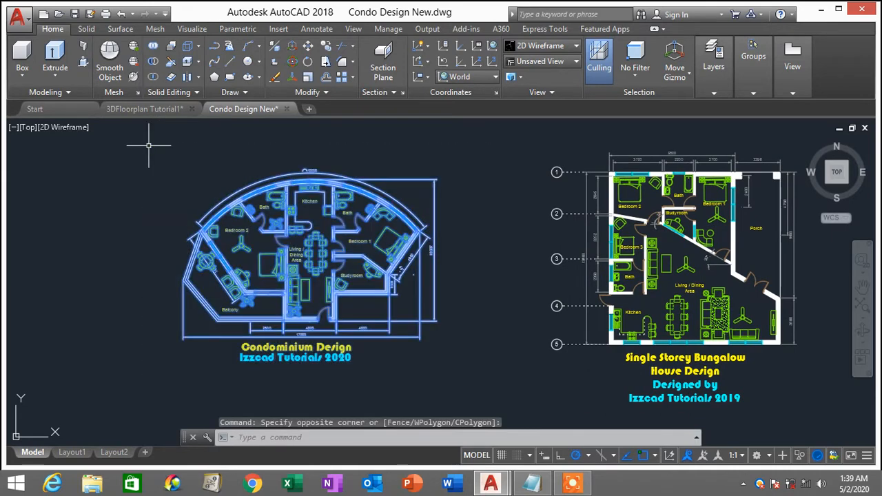
pyautogui.press('Escape')
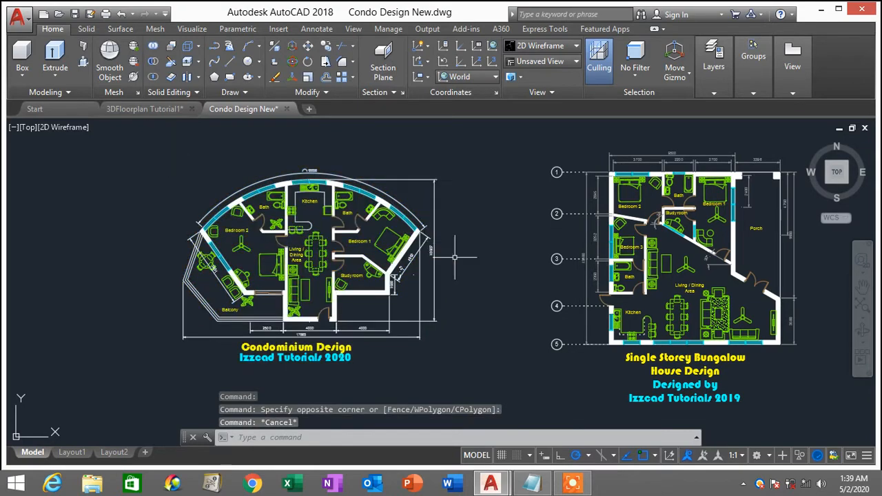
# - Examine the Single Storey Bungalow House Design floor plan and dismiss the hatch boundary grips tip
pyautogui.scroll(2, 280, 353)
pyautogui.scroll(-3, 354, 352)
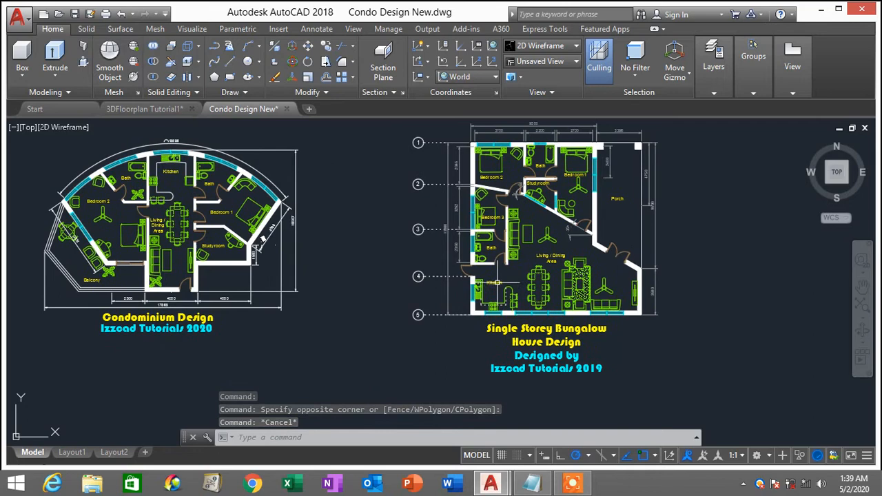
pyautogui.click(709, 383)
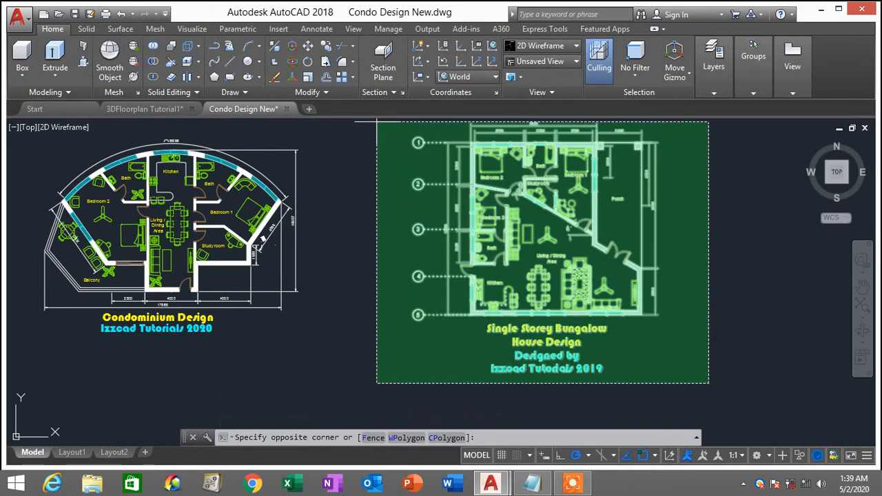
pyautogui.click(376, 123)
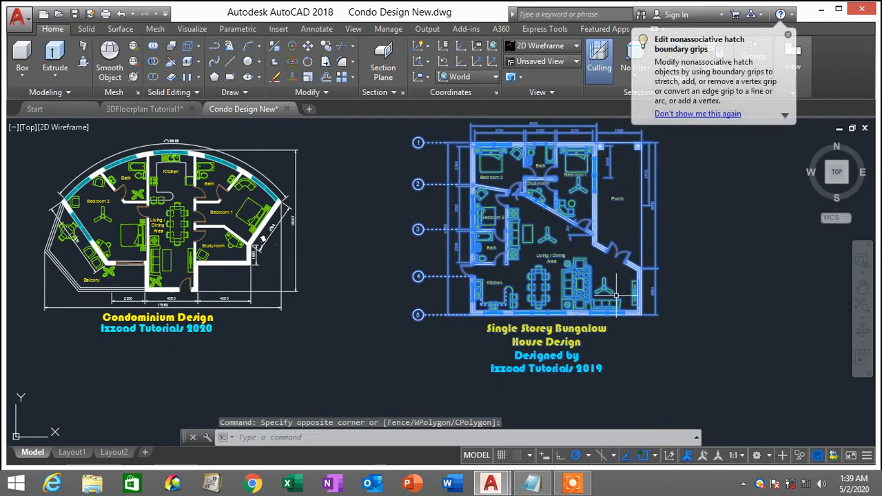
pyautogui.press('Escape')
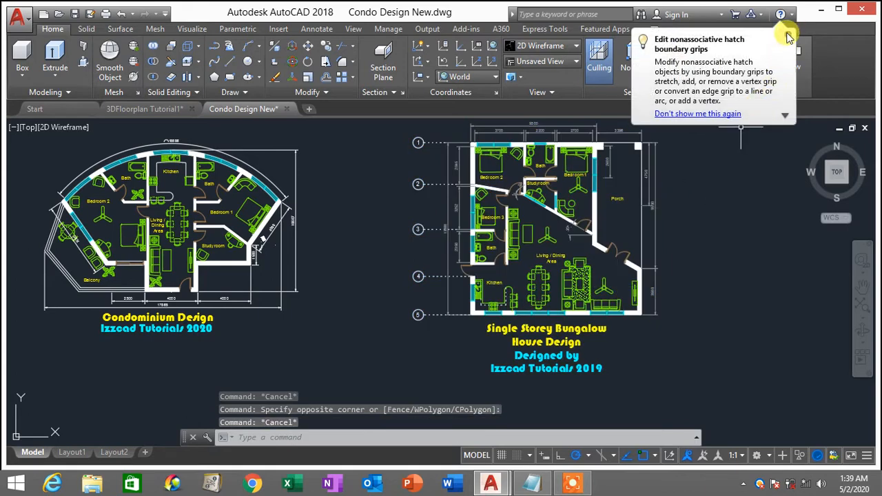
pyautogui.click(788, 36)
pyautogui.moveTo(672, 214); pyautogui.dragTo(733, 232, button='middle')
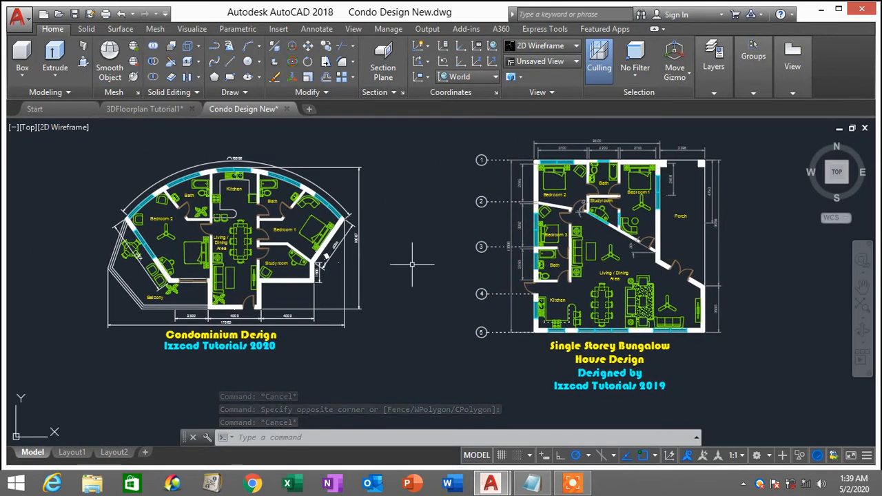
pyautogui.scroll(-2, 412, 265)
pyautogui.scroll(3, 412, 264)
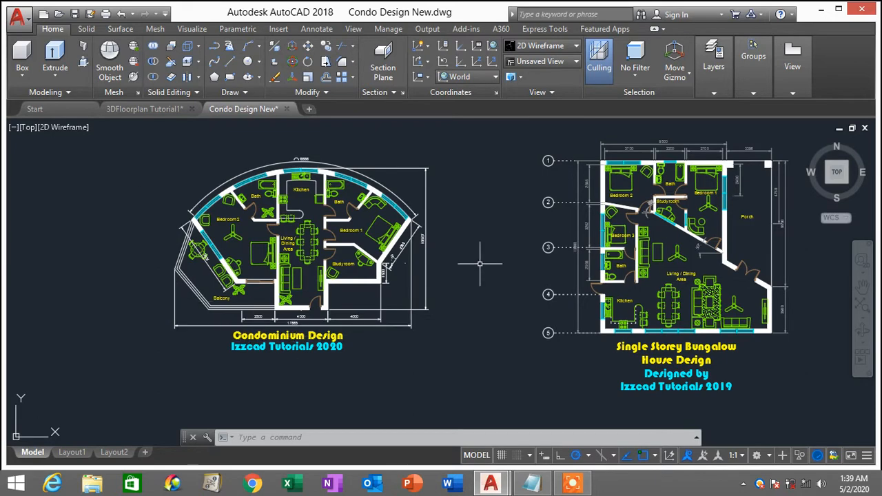
# - Maximize the drawing window and open the Plot settings for model space, continuing with a single sheet
pyautogui.click(839, 9)
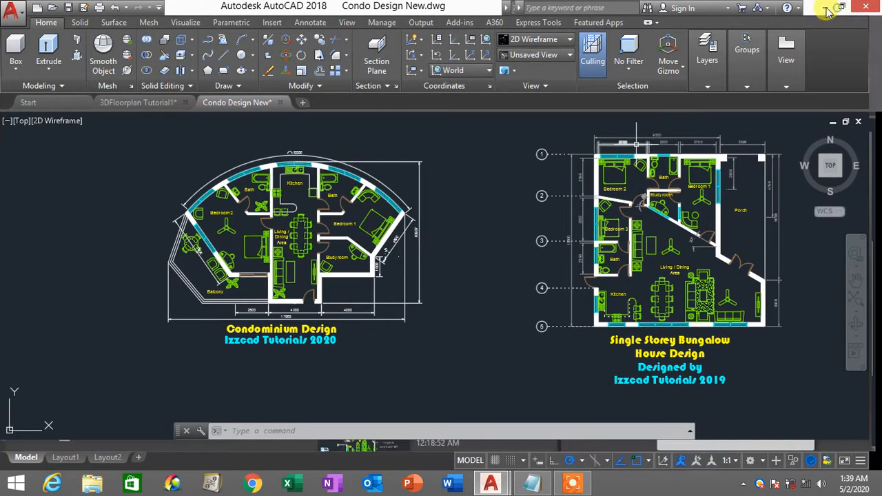
pyautogui.click(15, 15)
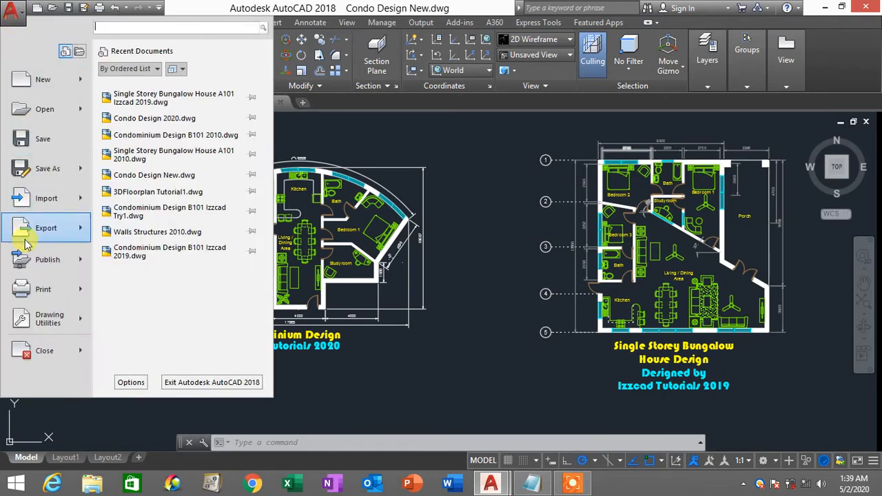
pyautogui.moveTo(27, 293)
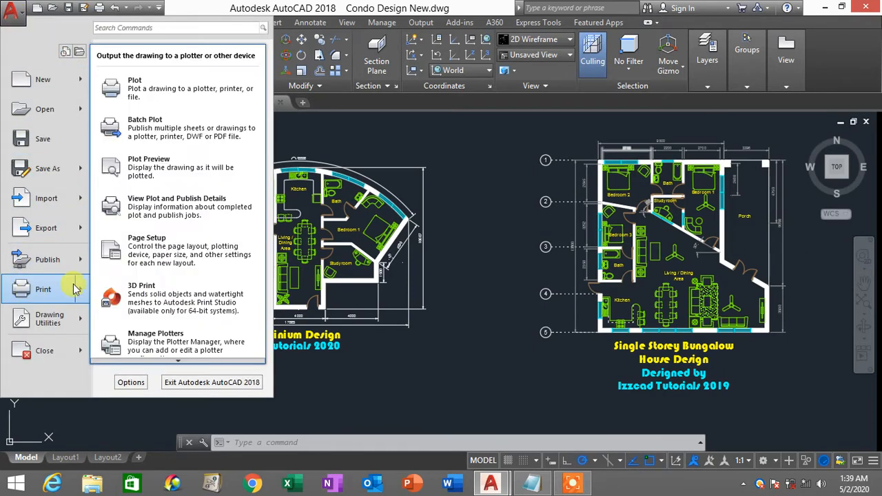
pyautogui.click(184, 96)
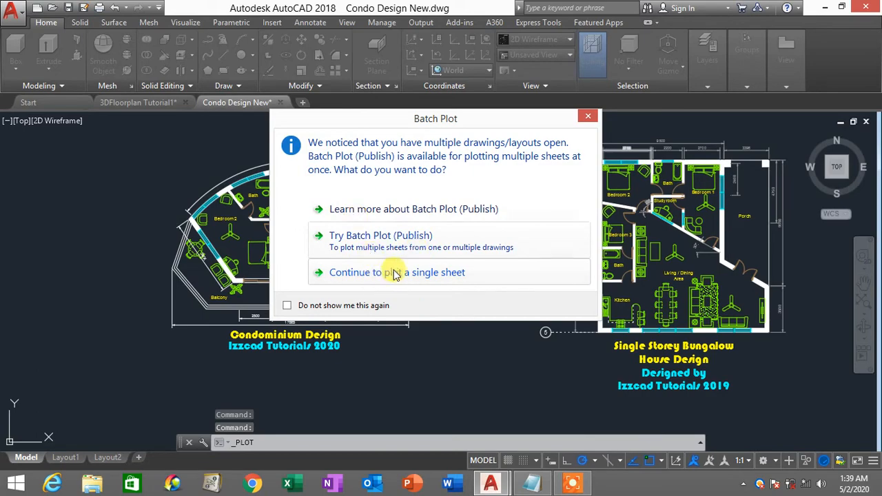
pyautogui.click(370, 274)
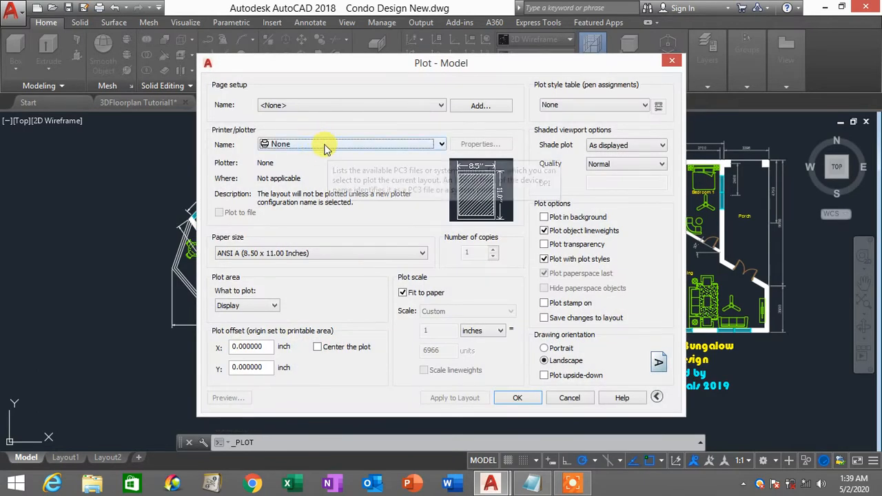
# - Set the plotter to Canon E410 series and look through the paper sizes it offers
pyautogui.click(324, 145)
pyautogui.click(323, 143)
pyautogui.click(325, 146)
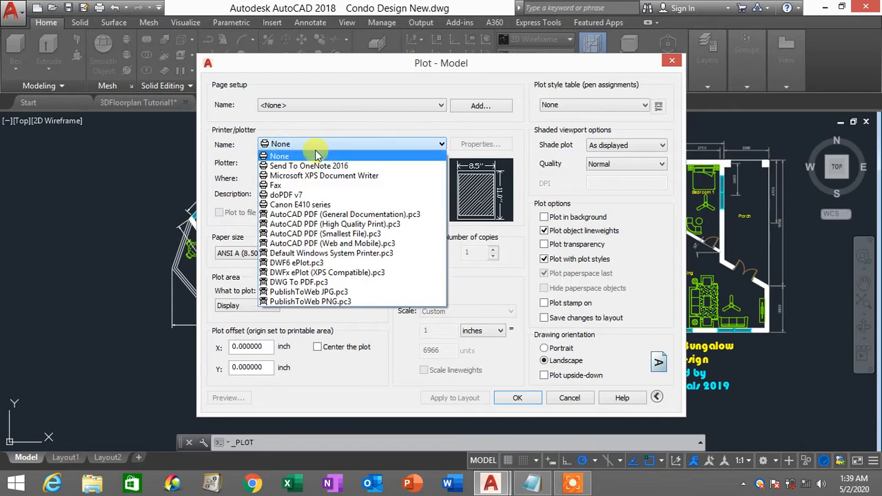
pyautogui.click(330, 145)
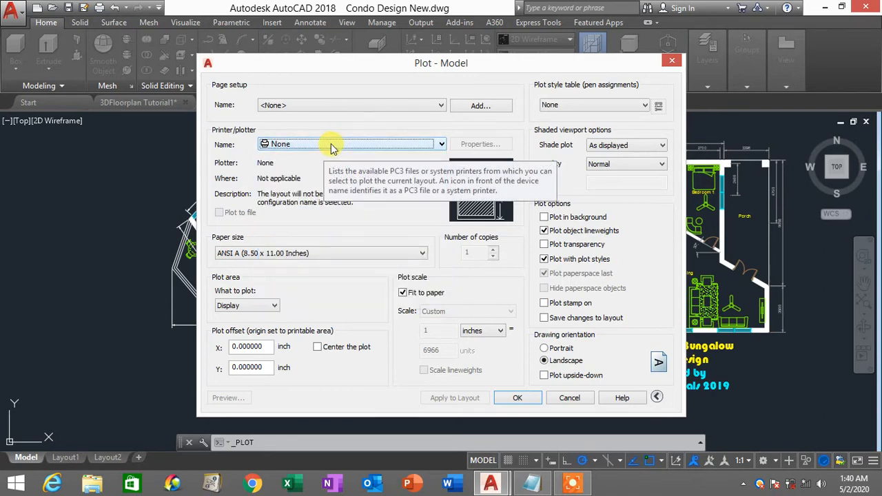
pyautogui.click(331, 146)
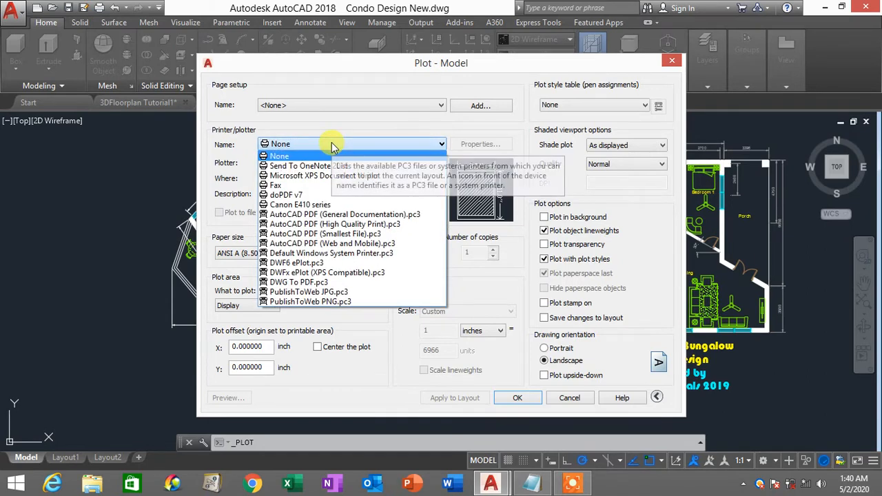
pyautogui.click(316, 145)
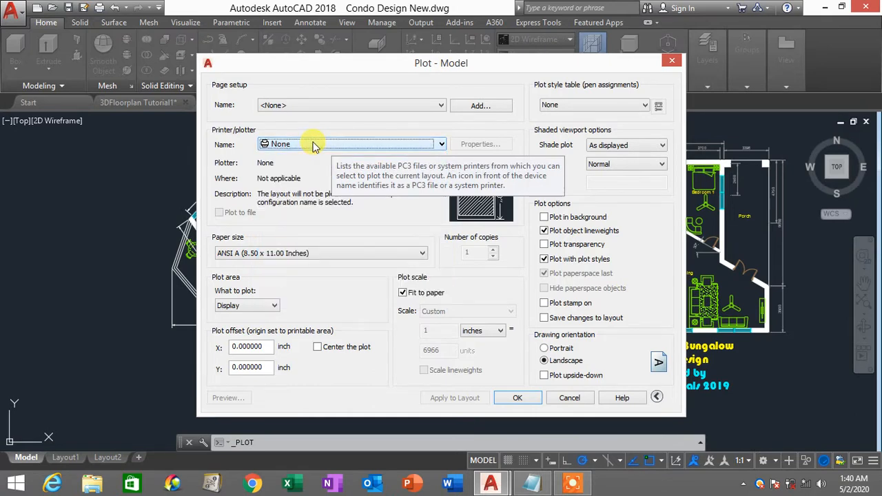
pyautogui.click(313, 146)
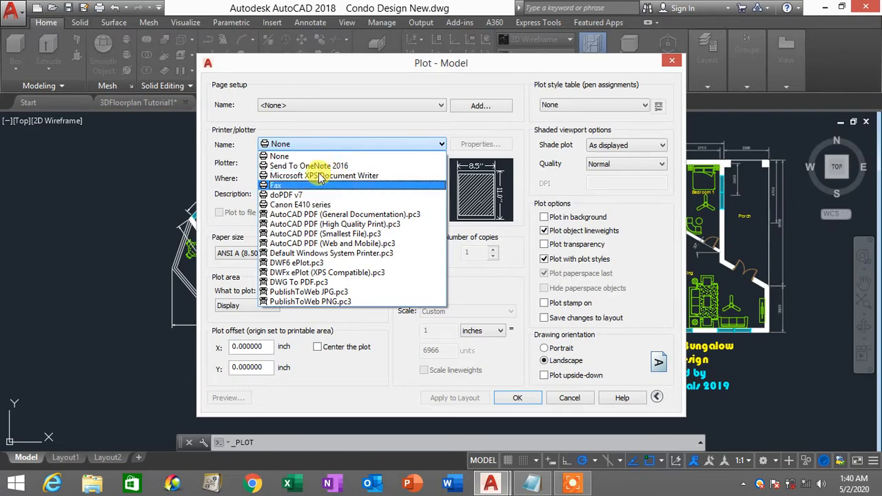
pyautogui.click(304, 205)
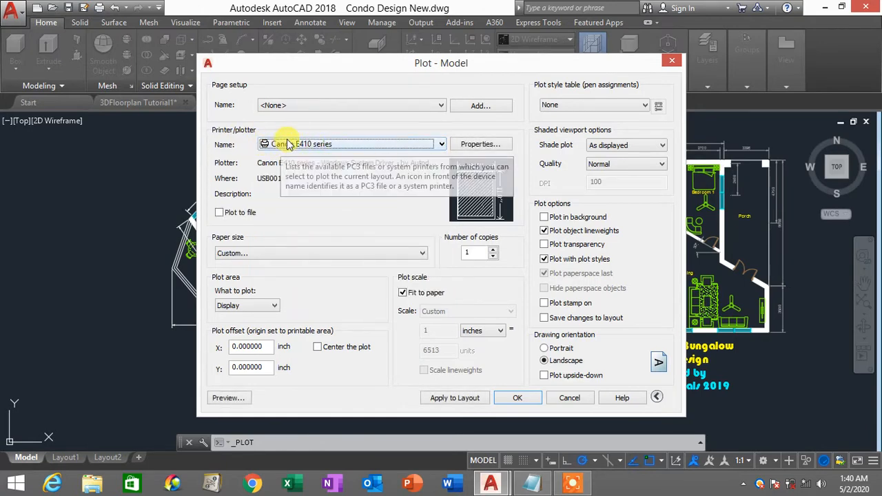
pyautogui.click(282, 254)
pyautogui.click(282, 255)
pyautogui.click(282, 254)
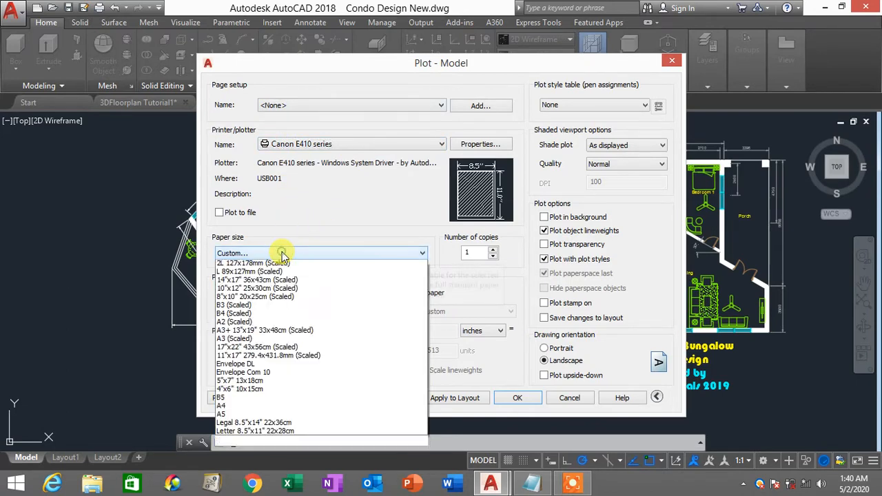
pyautogui.click(282, 254)
# - Set the plotter to DWG To PDF.pc3 for the model plot
pyautogui.click(318, 145)
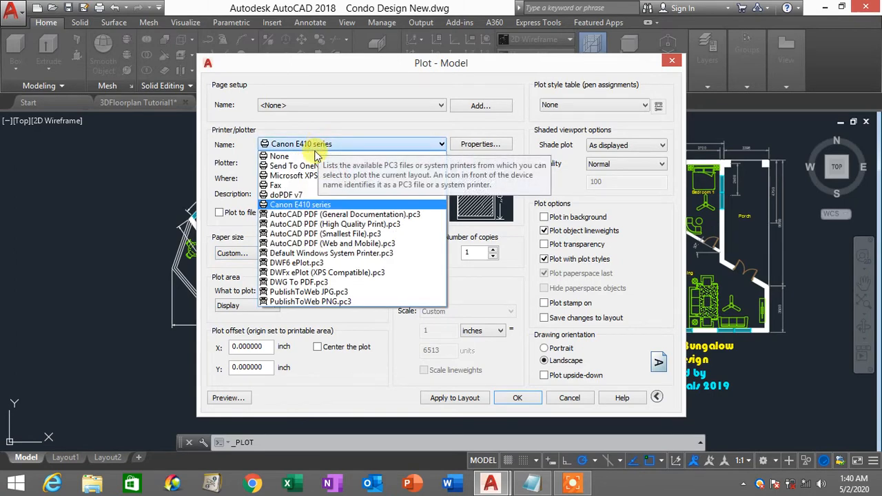
pyautogui.click(321, 284)
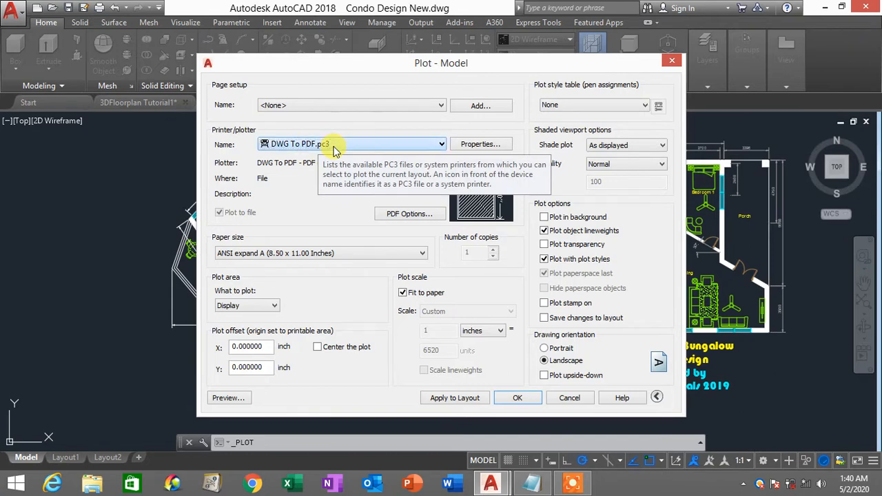
pyautogui.click(334, 146)
pyautogui.click(334, 147)
pyautogui.click(335, 146)
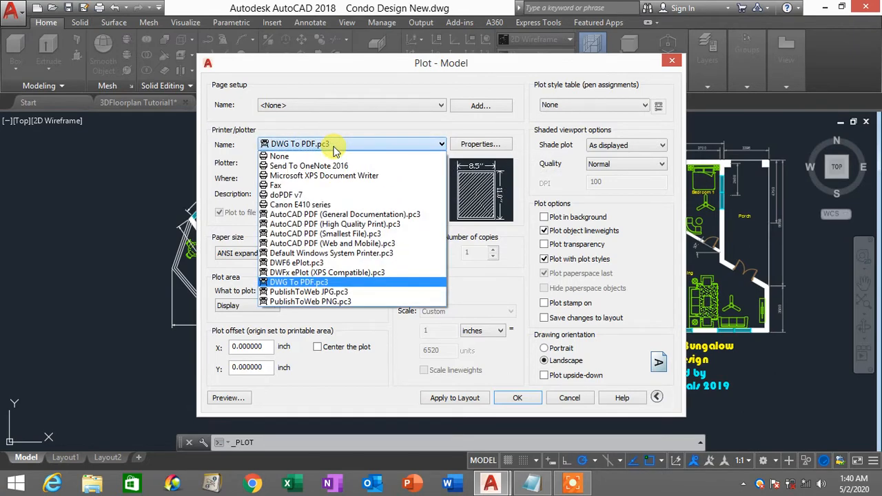
pyautogui.click(330, 282)
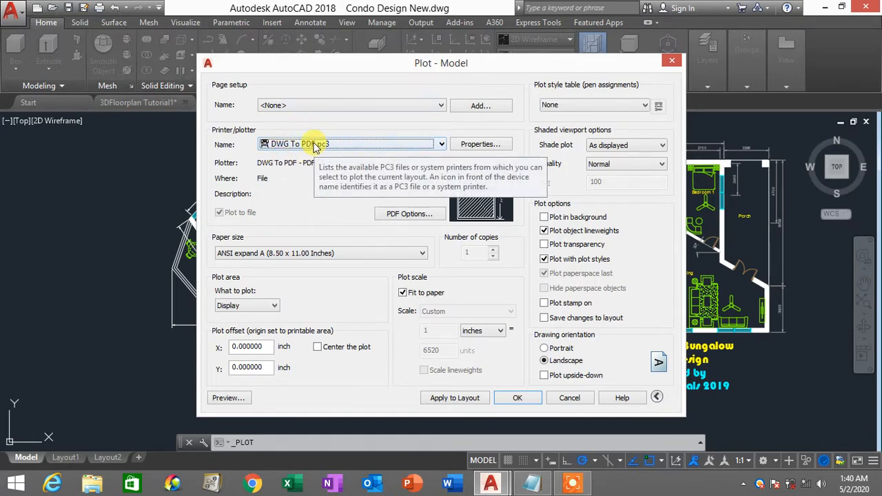
# - Set the plot's paper size to ISO full bleed A4 (297.00 x 210.00 MM)
pyautogui.click(300, 253)
pyautogui.moveTo(416, 193); pyautogui.dragTo(424, 31)
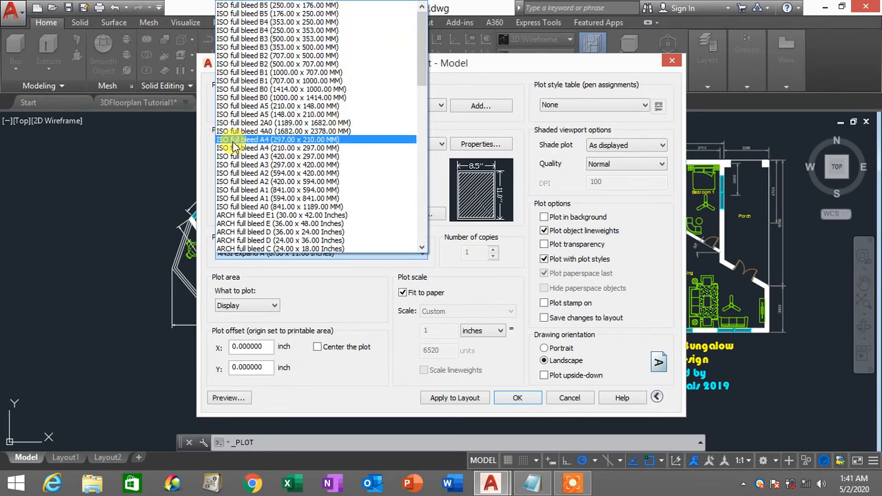
pyautogui.click(331, 141)
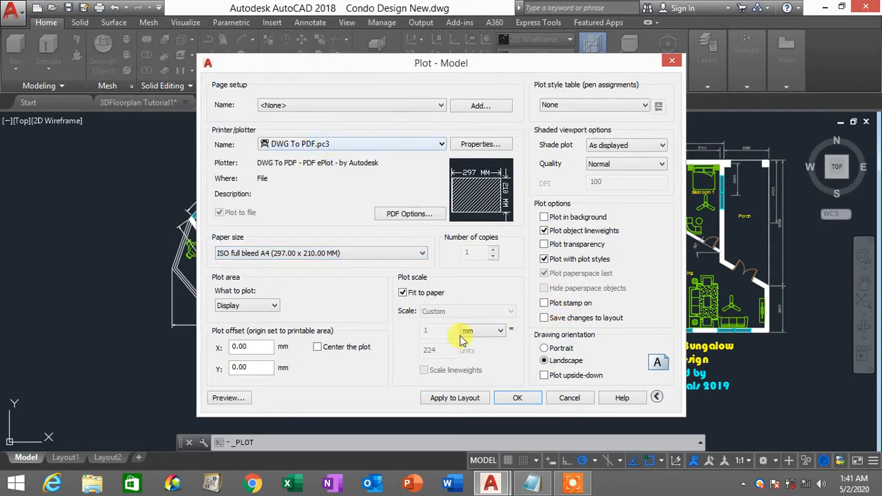
# - Turn off fitting to paper, set the plot scale to 1:100 and centre the plot on the sheet
pyautogui.click(409, 298)
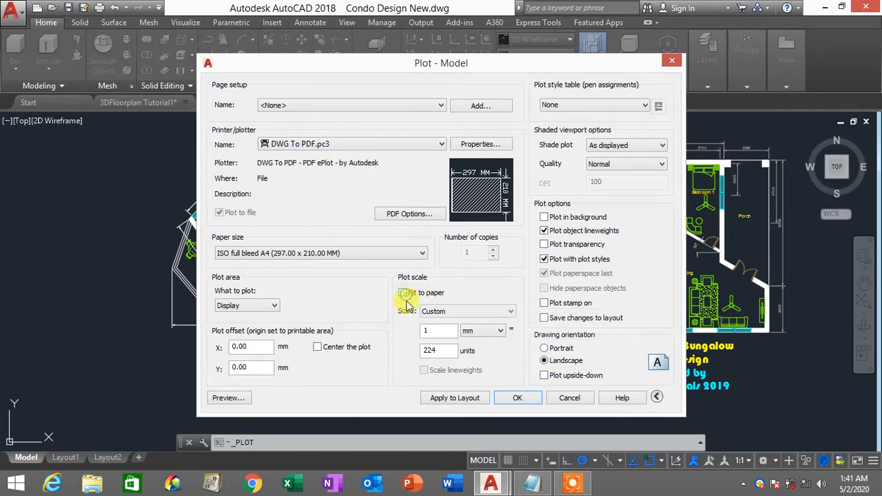
pyautogui.click(454, 312)
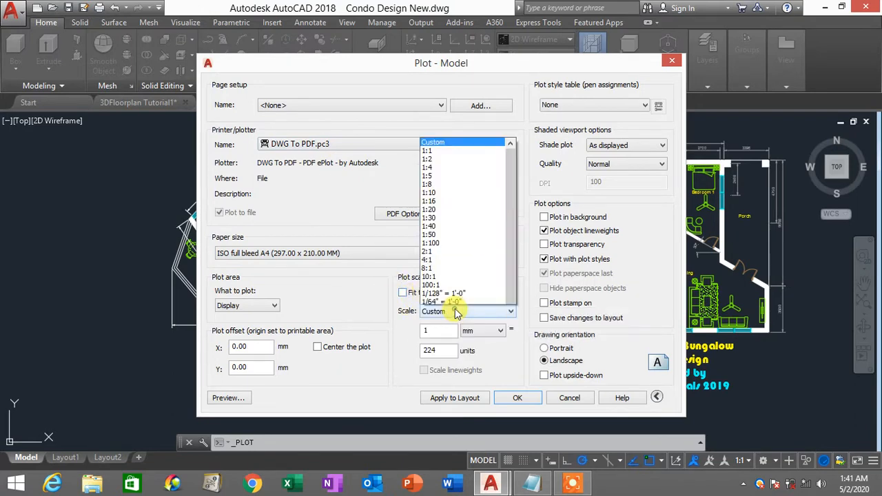
pyautogui.click(442, 157)
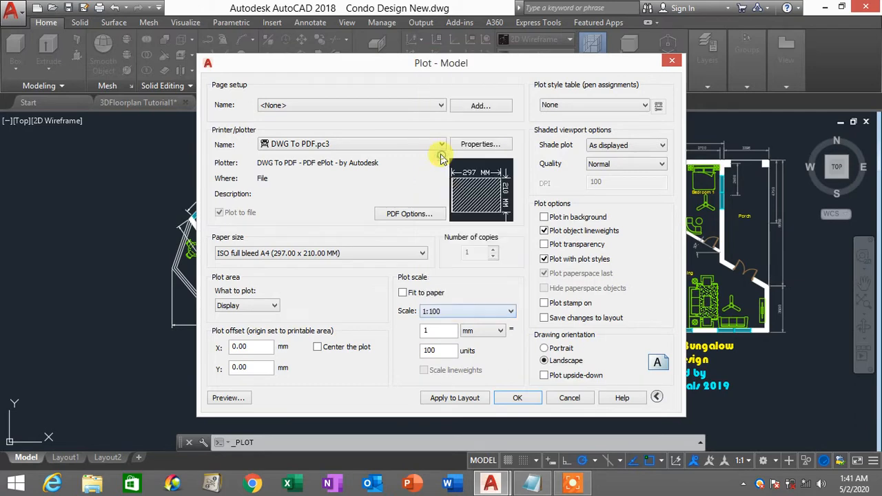
pyautogui.click(318, 348)
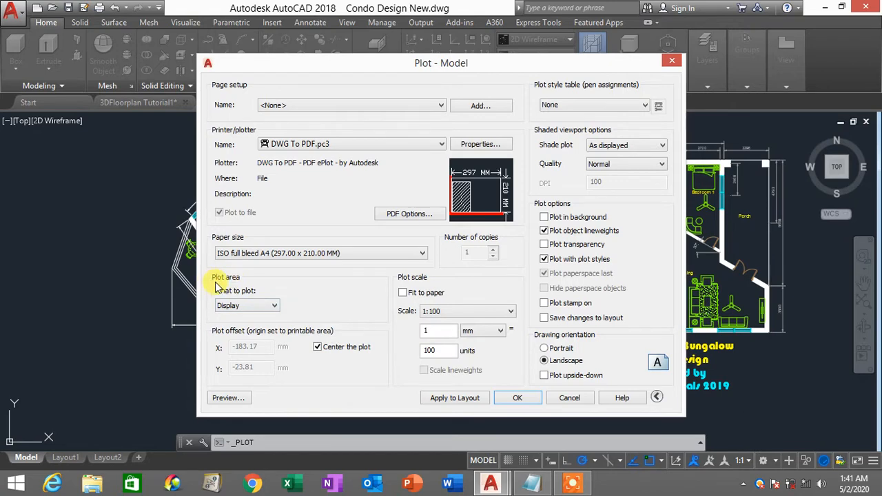
# - Set the plot area to a window enclosing the whole Condominium Design floor plan and its title
pyautogui.click(260, 307)
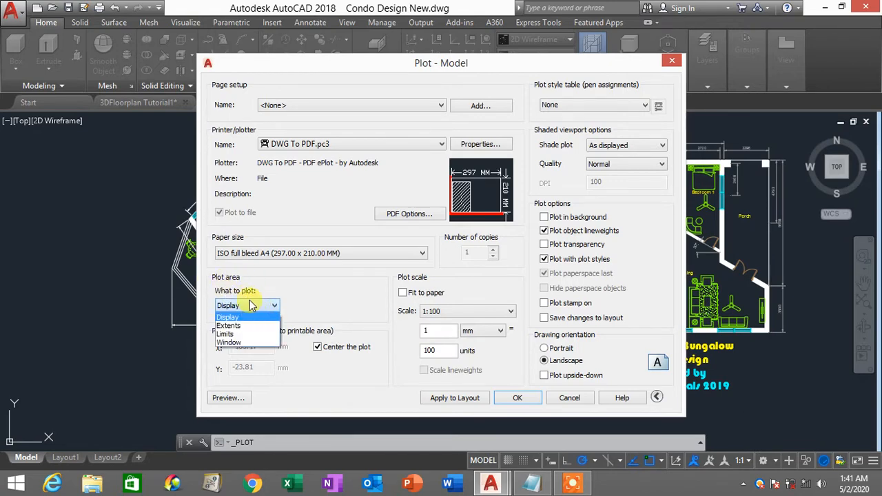
pyautogui.click(258, 342)
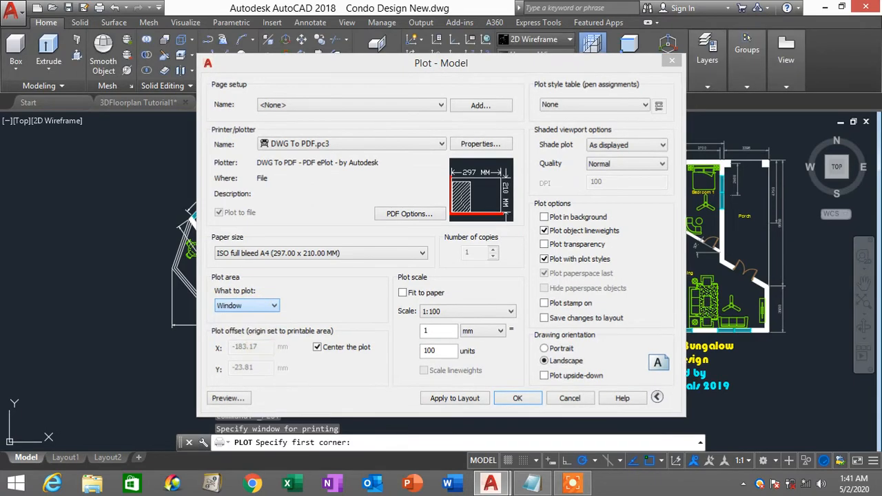
pyautogui.click(137, 129)
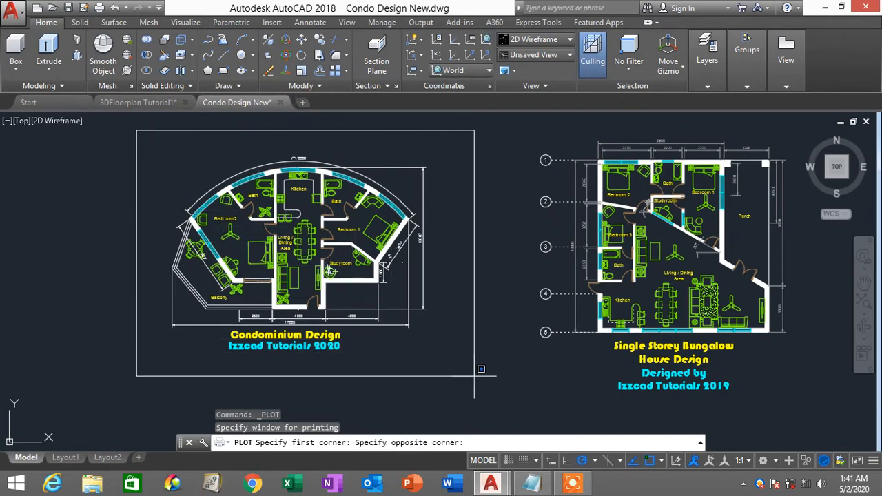
pyautogui.click(474, 377)
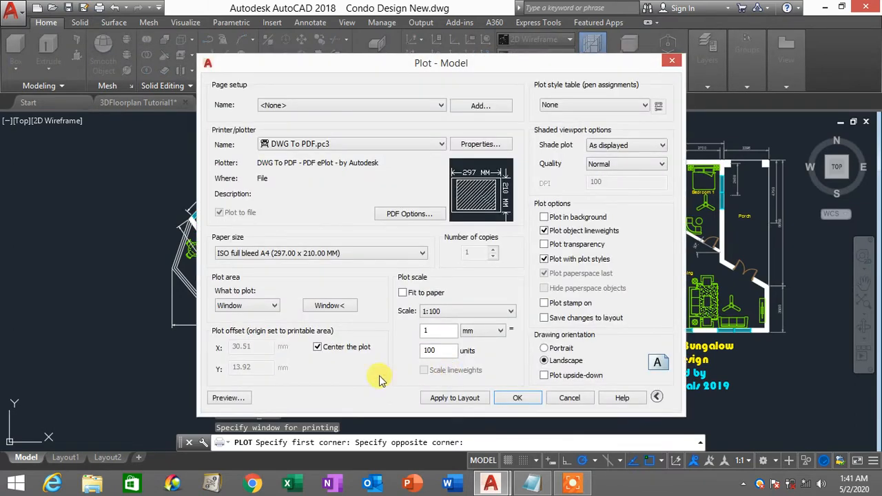
# - Preview the condominium plot, continuing despite the annotation scale mismatch, and inspect the sheet
pyautogui.click(238, 400)
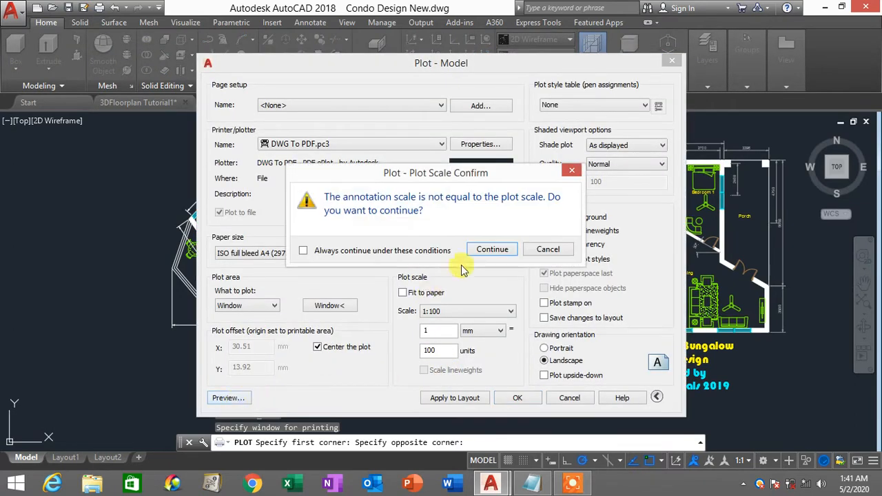
pyautogui.click(493, 251)
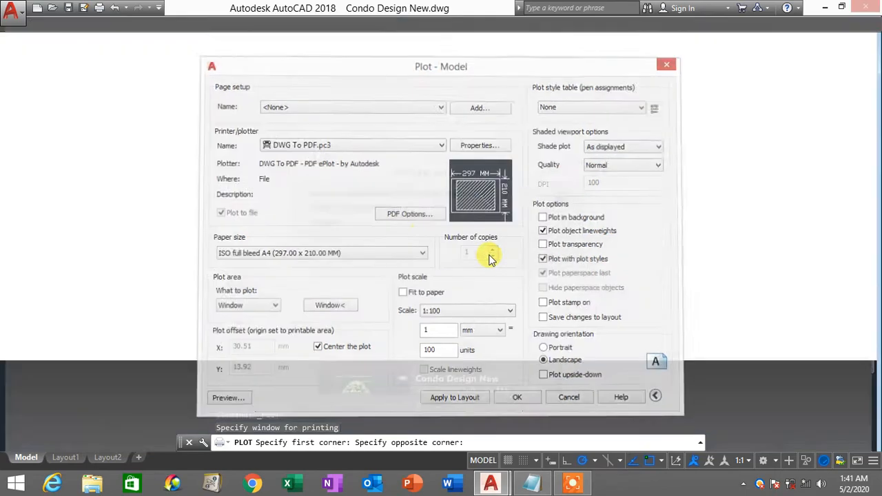
pyautogui.moveTo(479, 307); pyautogui.dragTo(549, 188)
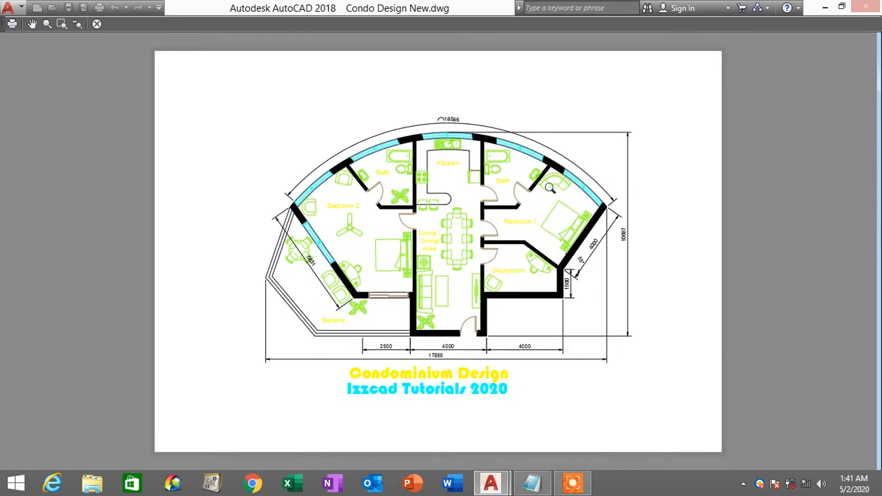
# - Plot the previewed sheet to a PDF file named Condo Design New-Model22 in the Documents folder
pyautogui.click(12, 25)
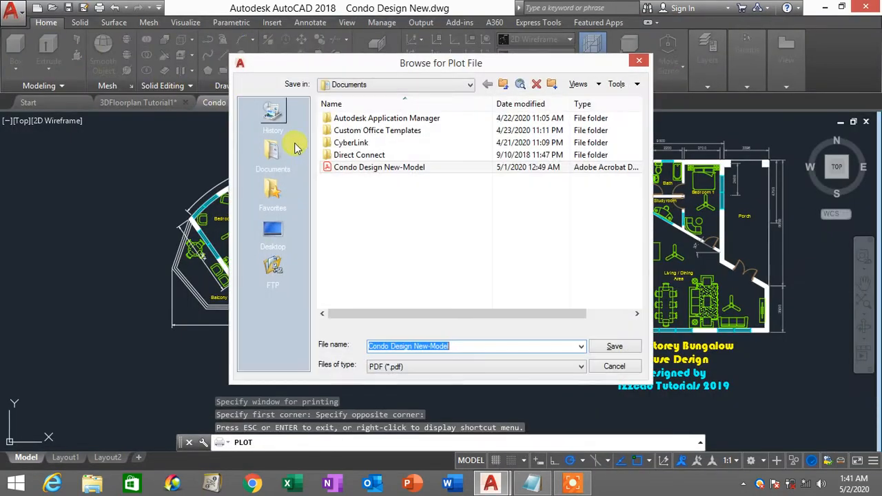
pyautogui.click(449, 346)
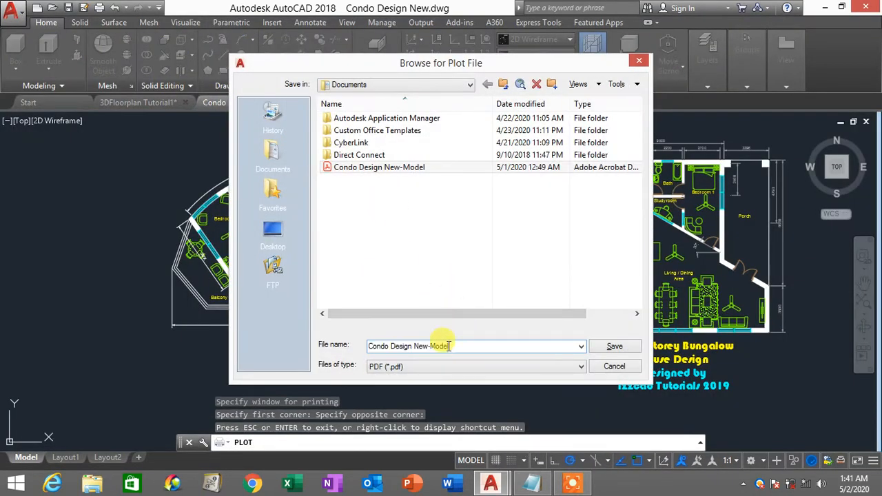
pyautogui.moveTo(449, 346); pyautogui.dragTo(350, 351)
pyautogui.moveTo(451, 346); pyautogui.dragTo(358, 352)
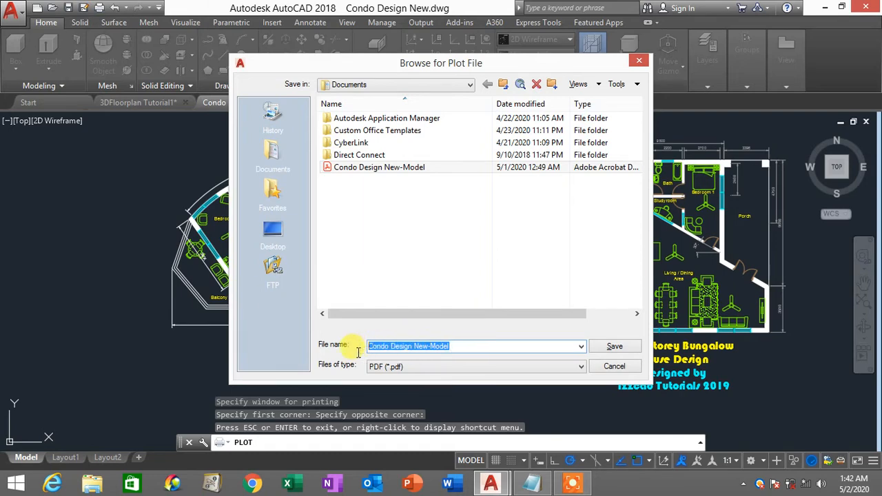
pyautogui.moveTo(457, 346); pyautogui.dragTo(349, 352)
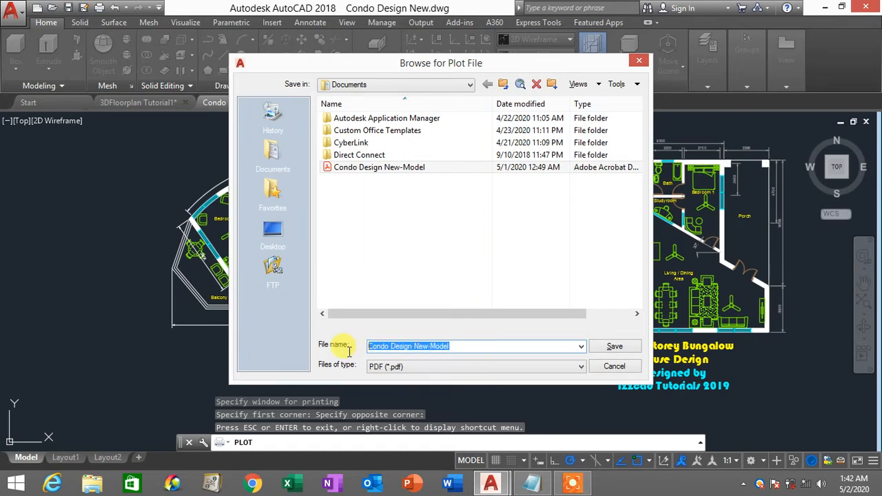
pyautogui.click(463, 347)
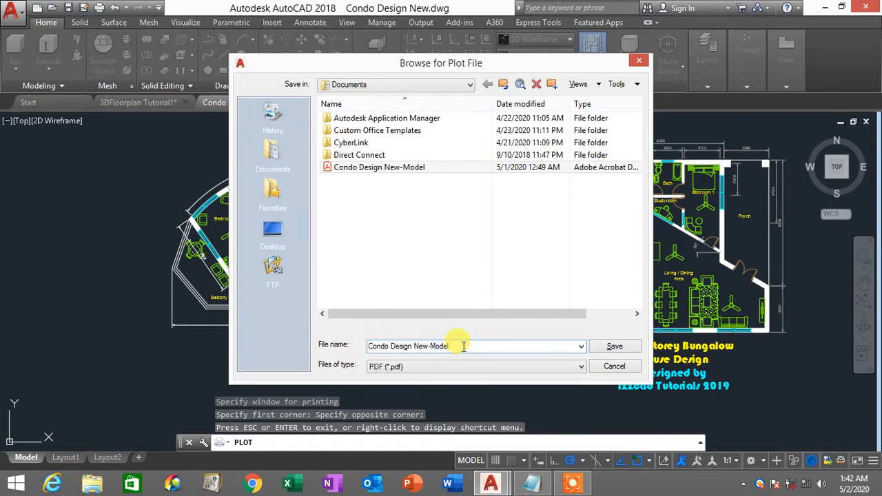
pyautogui.moveTo(464, 346); pyautogui.dragTo(364, 344)
pyautogui.click(463, 347)
pyautogui.write('2')
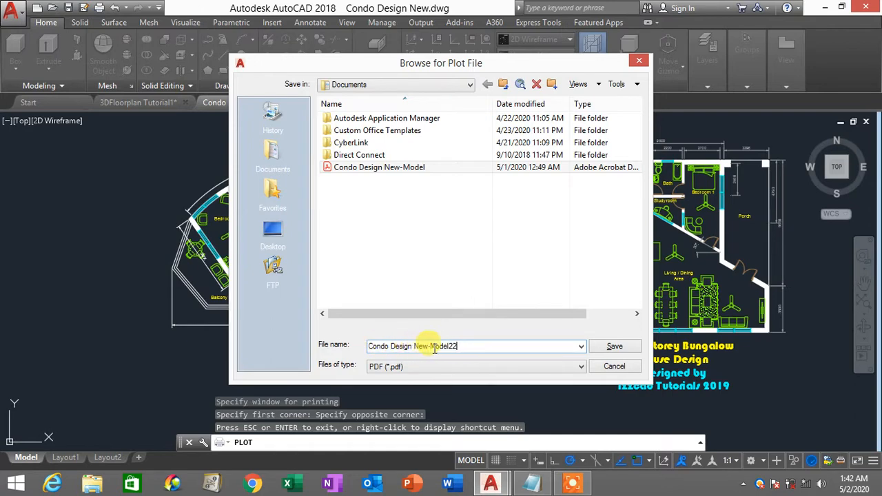
pyautogui.write('2')
pyautogui.moveTo(480, 348); pyautogui.dragTo(365, 350)
pyautogui.click(615, 347)
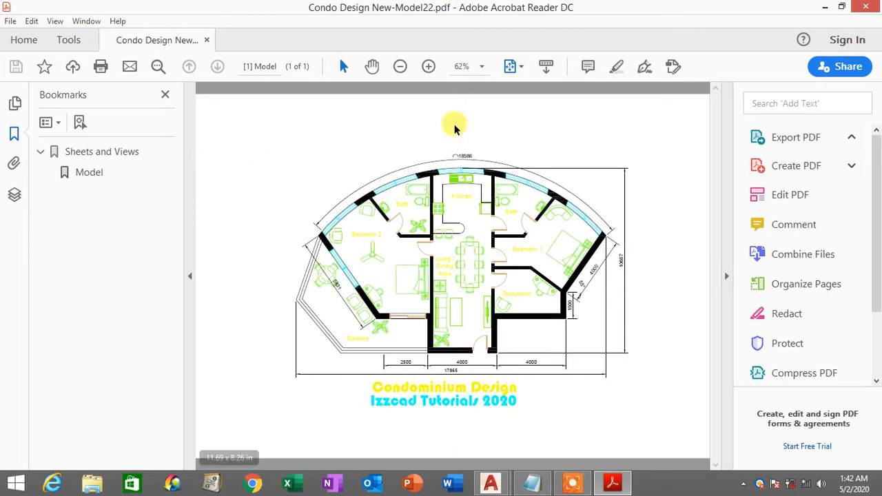
# - Close the plotted PDF and reopen Condo Design New-Model22 from the Documents folder in File Explorer to check it
pyautogui.click(866, 7)
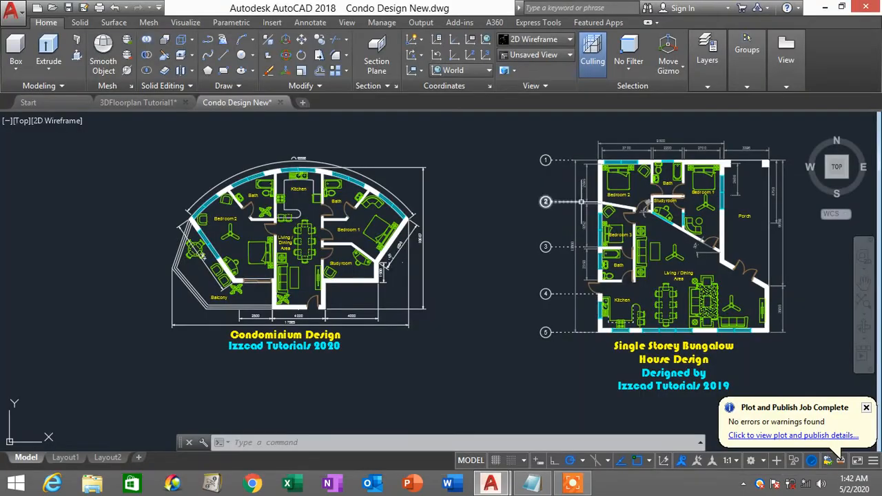
pyautogui.click(825, 7)
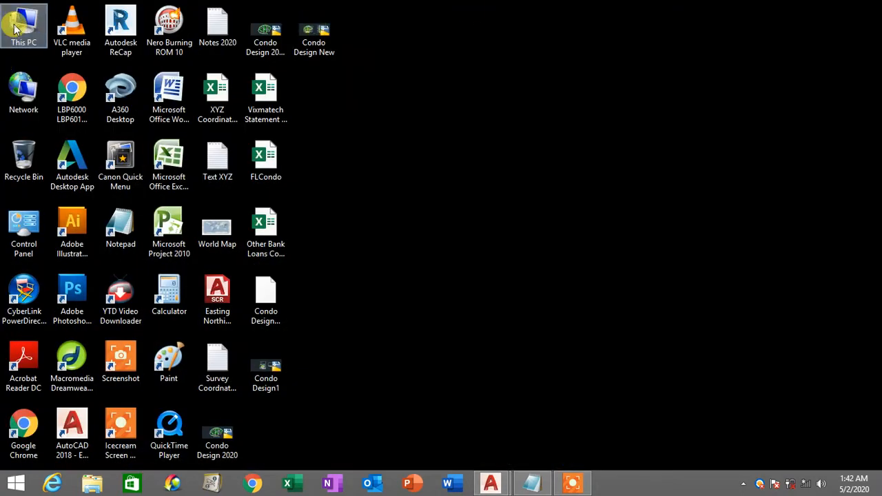
pyautogui.doubleClick(15, 29)
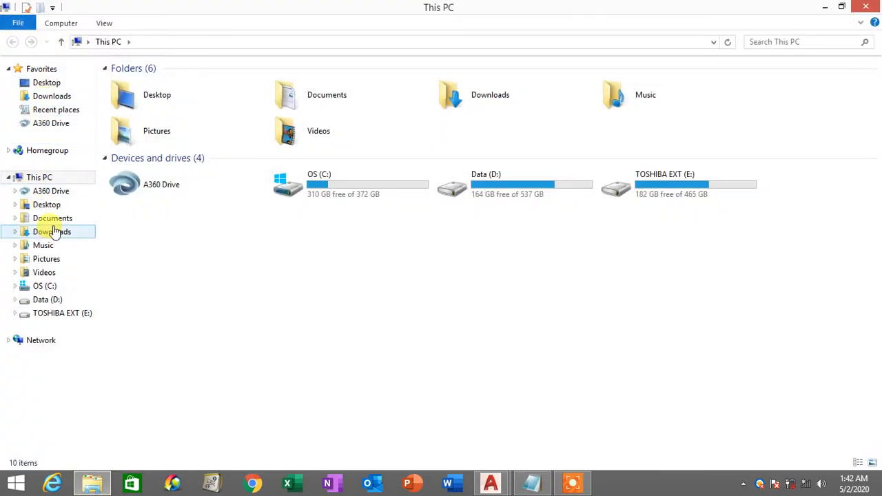
pyautogui.click(53, 219)
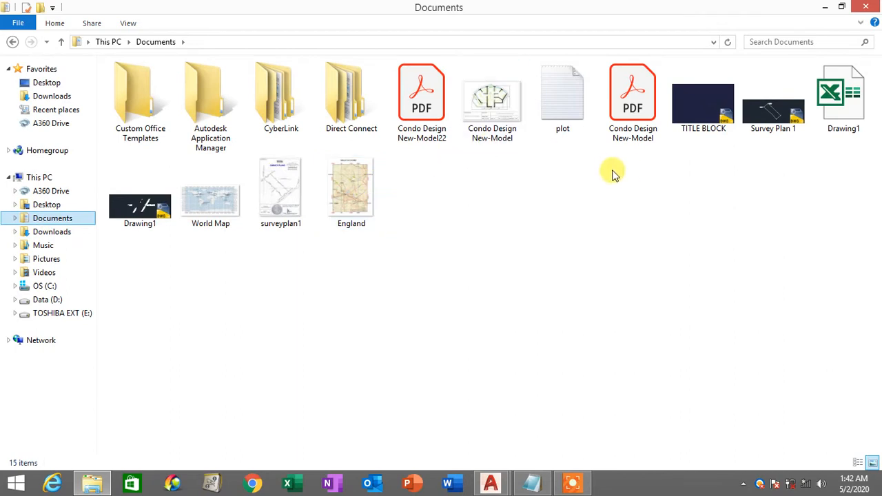
pyautogui.click(428, 81)
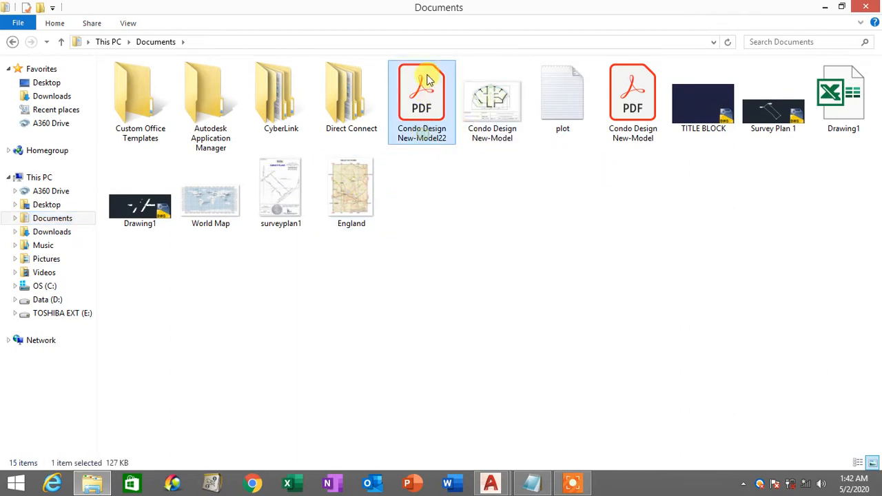
pyautogui.doubleClick(417, 118)
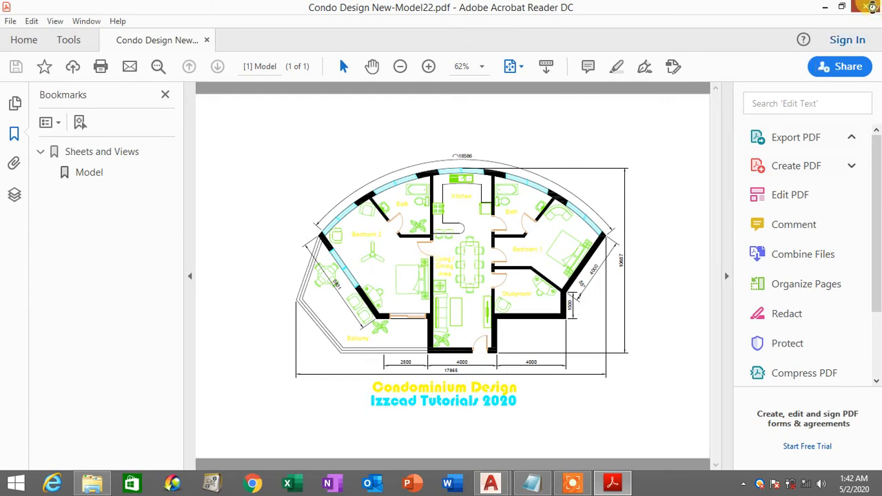
# - Close the PDF and the Documents folder and switch back to the Condo Design New drawing in AutoCAD, at the bungalow plan
pyautogui.click(870, 10)
pyautogui.click(867, 7)
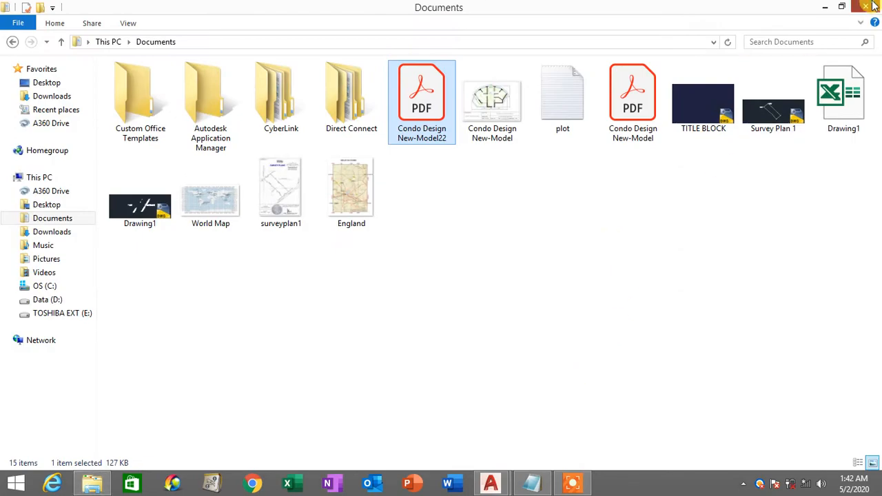
pyautogui.moveTo(490, 483)
pyautogui.click(548, 448)
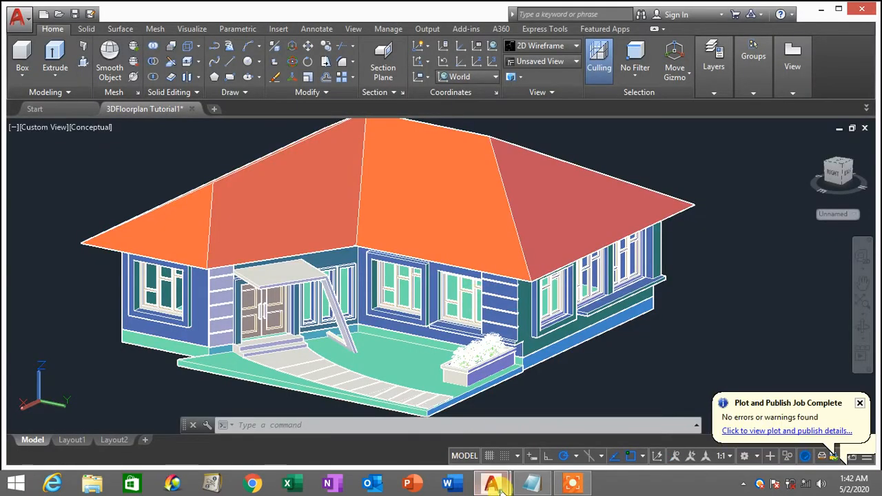
pyautogui.moveTo(490, 483)
pyautogui.click(531, 428)
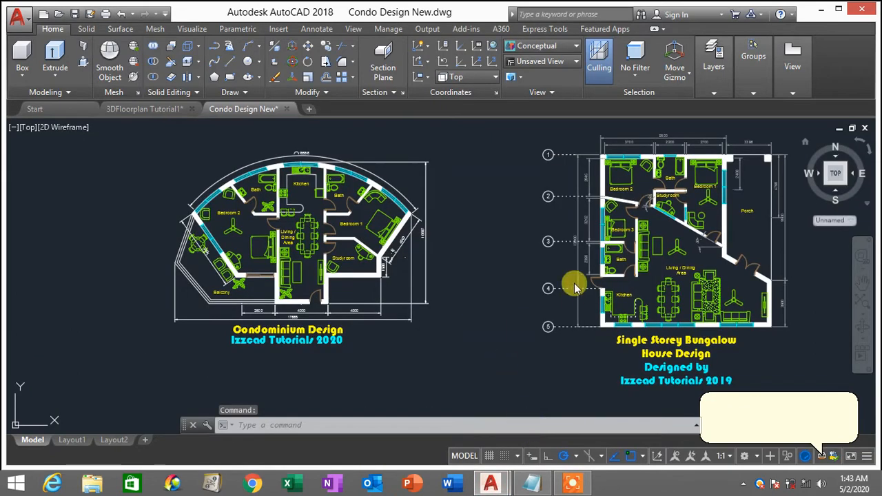
pyautogui.moveTo(575, 282); pyautogui.dragTo(410, 278, button='middle')
pyautogui.moveTo(535, 272); pyautogui.dragTo(515, 284, button='middle')
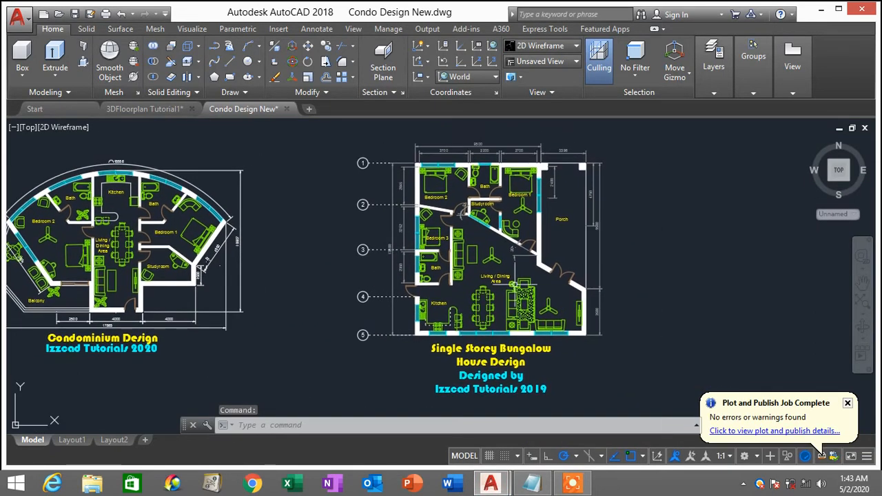
pyautogui.click(658, 401)
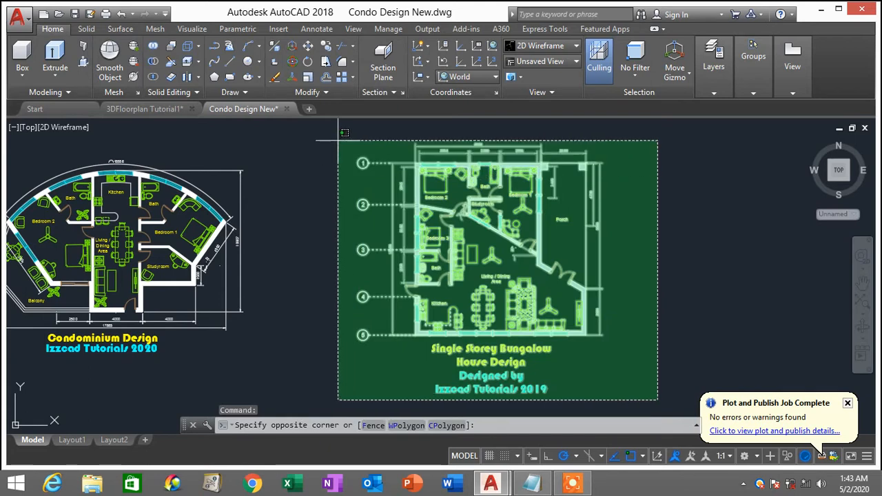
pyautogui.click(337, 138)
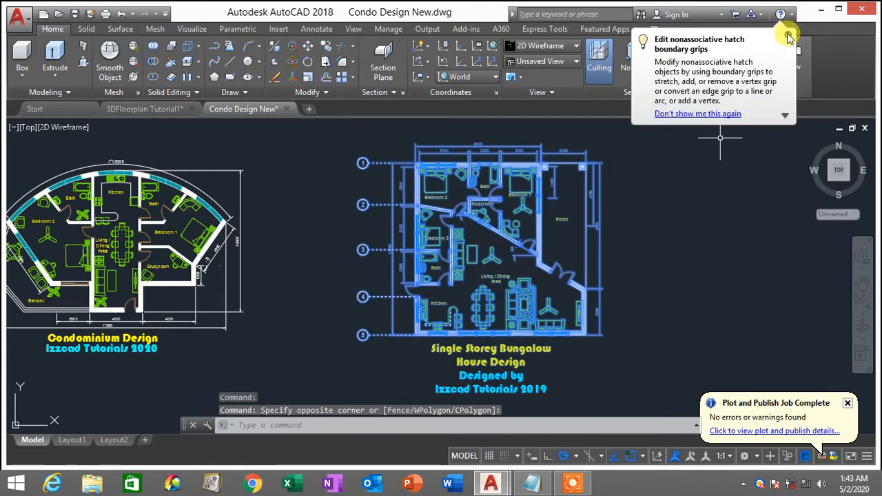
pyautogui.click(789, 38)
# - Maximize the AutoCAD window with nothing selected and dismiss the plot completion notification
pyautogui.click(839, 10)
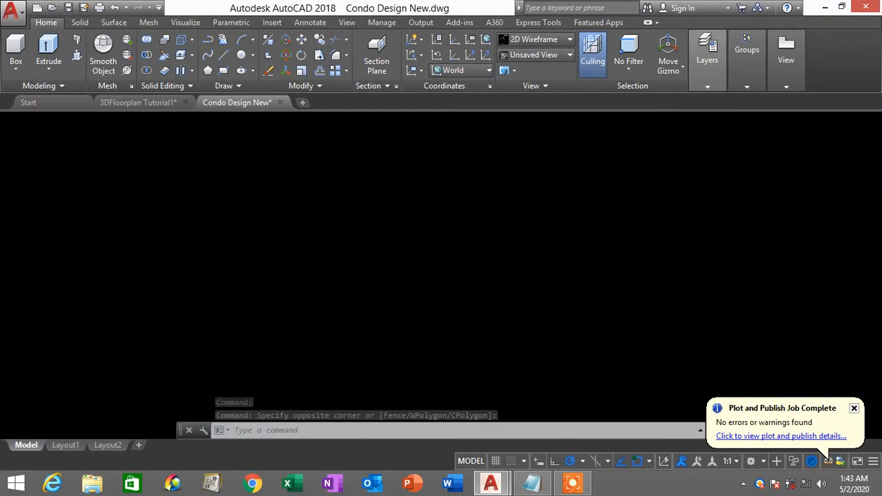
pyautogui.press('Escape')
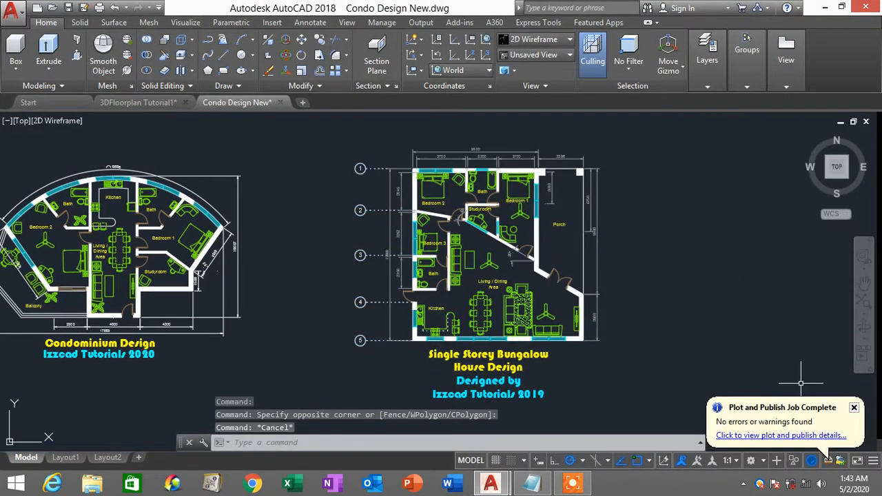
pyautogui.click(855, 409)
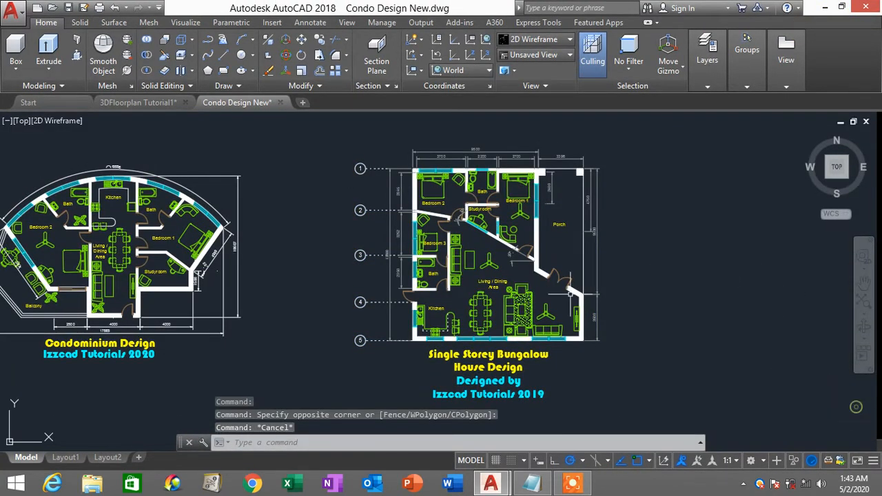
# - Start the Plot command for the current model space and continue with plotting a single sheet
pyautogui.click(10, 16)
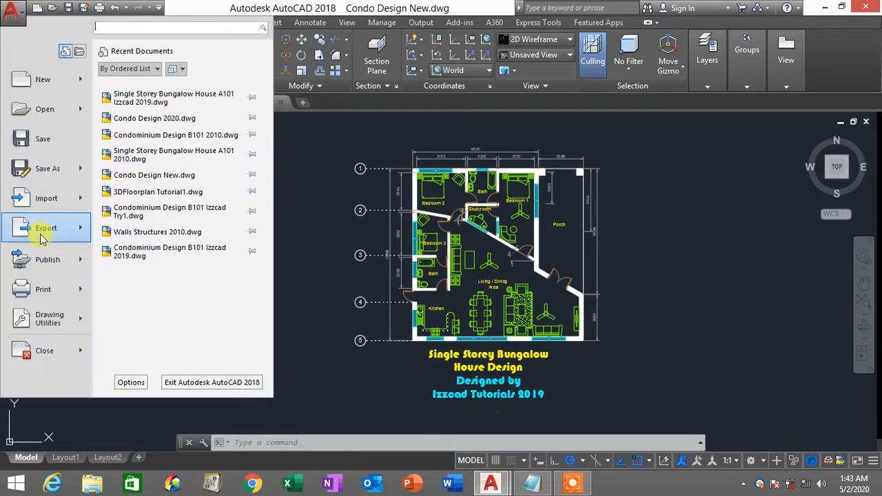
pyautogui.moveTo(47, 295)
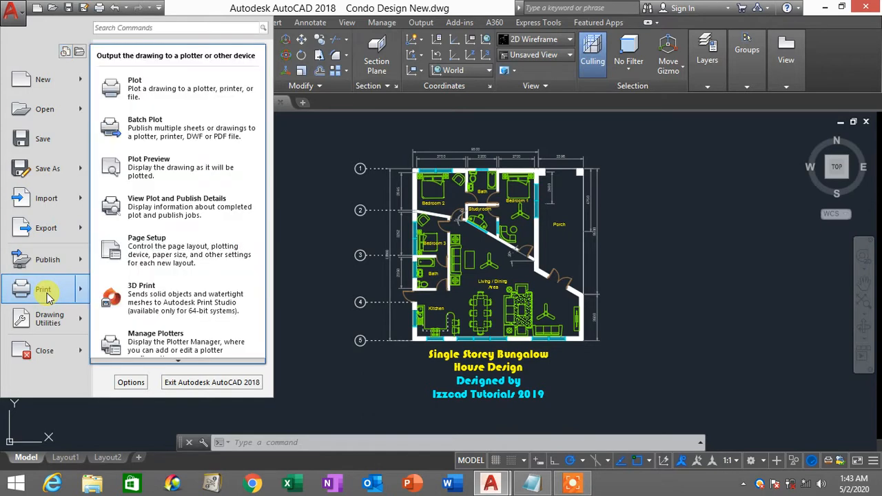
pyautogui.click(174, 96)
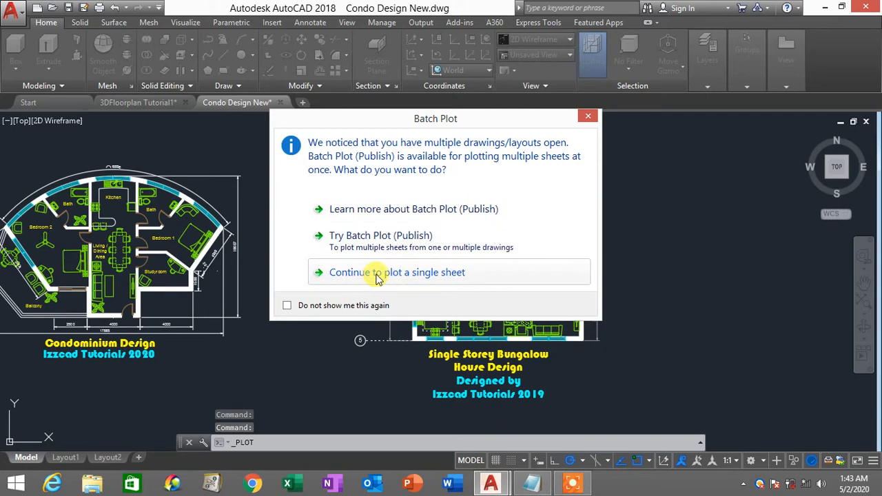
pyautogui.click(418, 276)
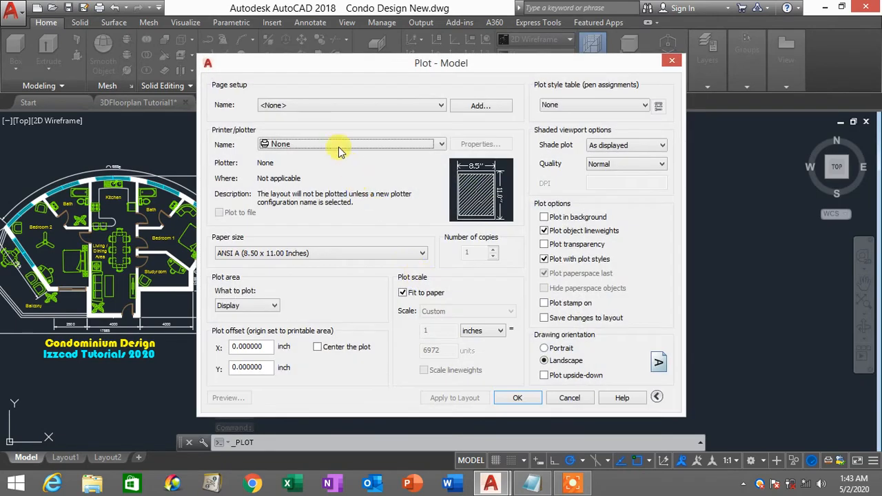
# - Select the Canon E410 series printer as the plot device
pyautogui.click(338, 150)
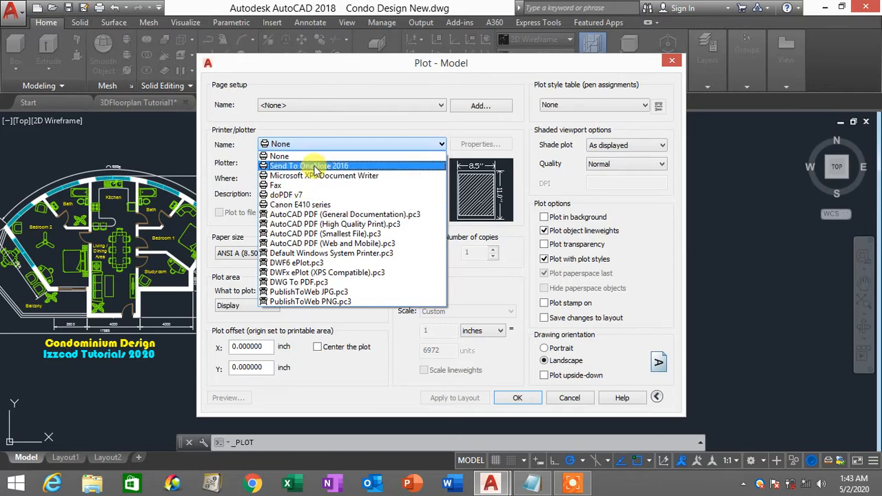
pyautogui.click(317, 206)
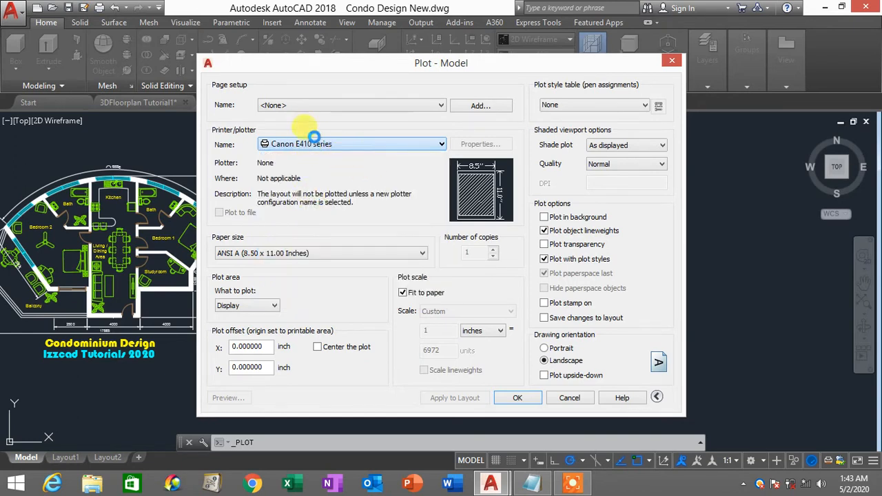
pyautogui.click(319, 143)
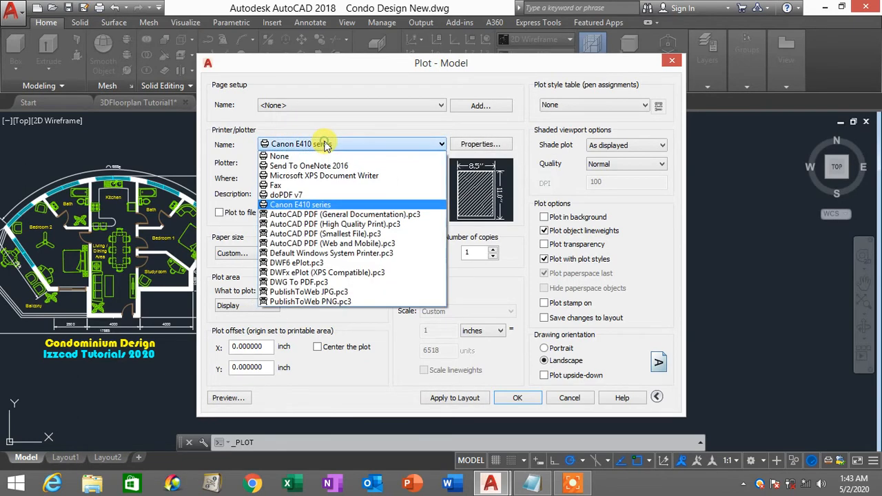
pyautogui.click(316, 205)
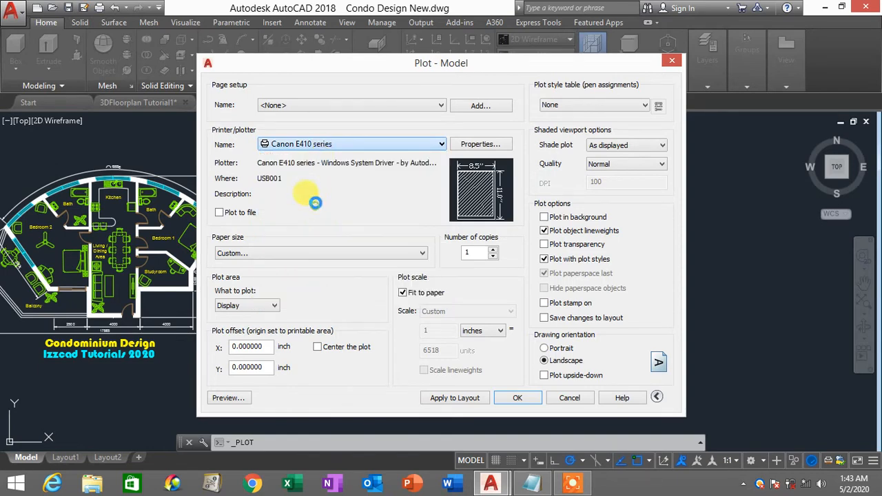
# - Set the plotter to DWG To PDF.pc3 and the paper size to ISO full bleed A4 (297.00 x 210.00 MM)
pyautogui.click(328, 145)
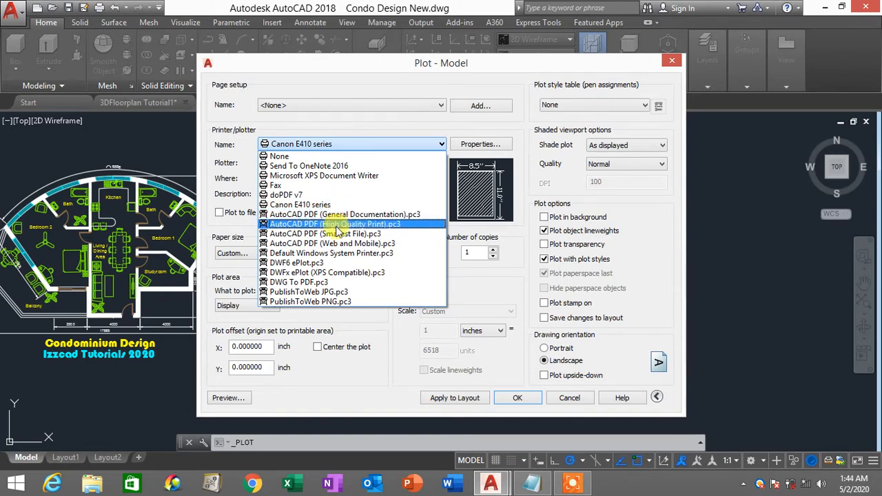
pyautogui.click(321, 283)
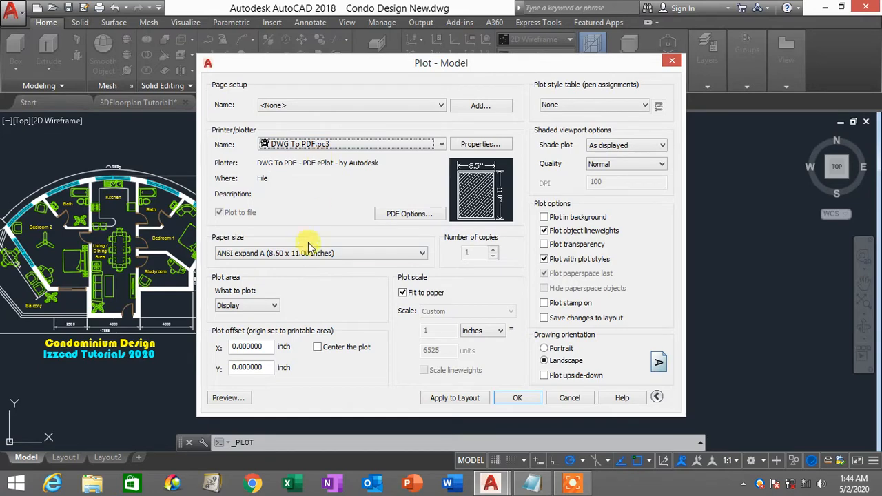
pyautogui.click(308, 253)
pyautogui.moveTo(422, 202); pyautogui.dragTo(445, 27)
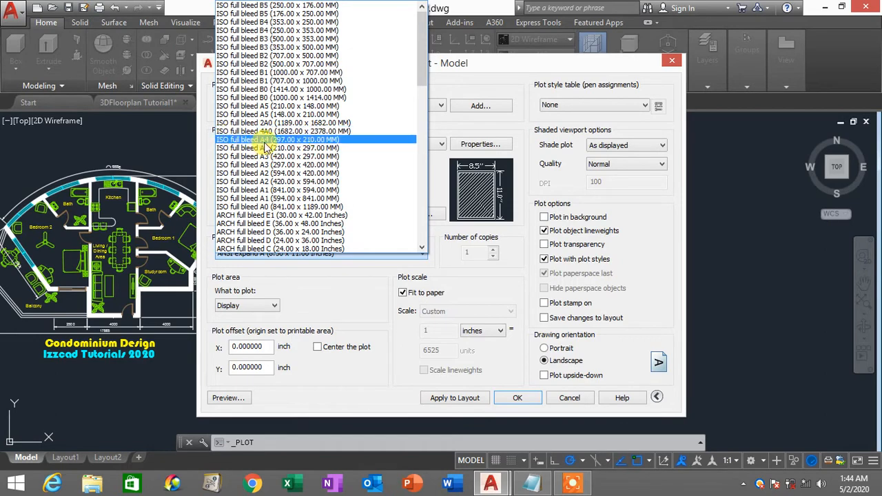
pyautogui.click(319, 141)
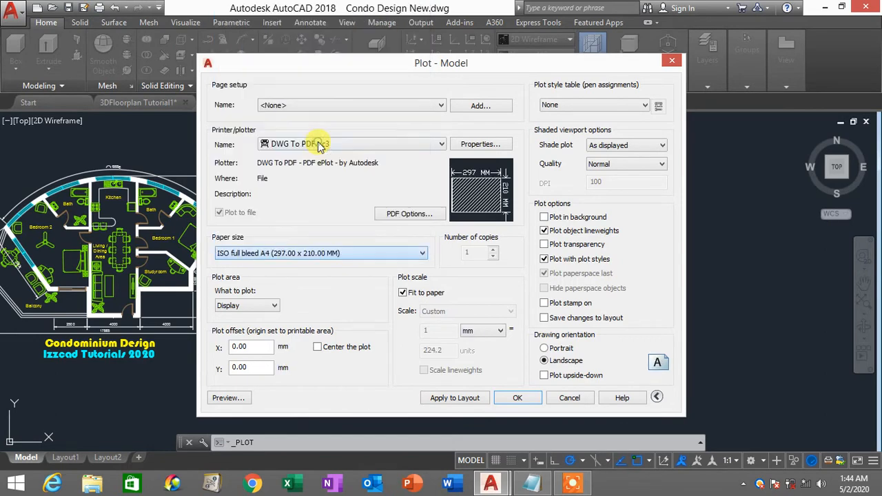
# - Turn off fitting the plot to the paper and set the plot scale to 1:100
pyautogui.click(403, 294)
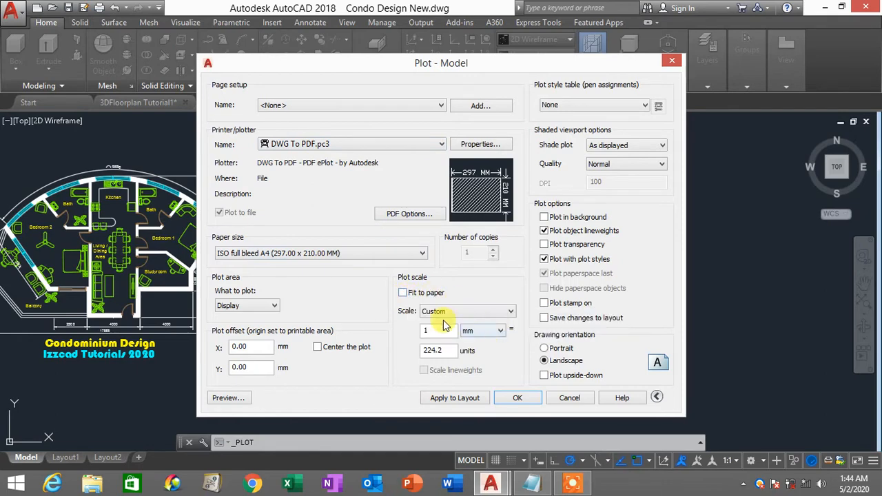
pyautogui.click(462, 311)
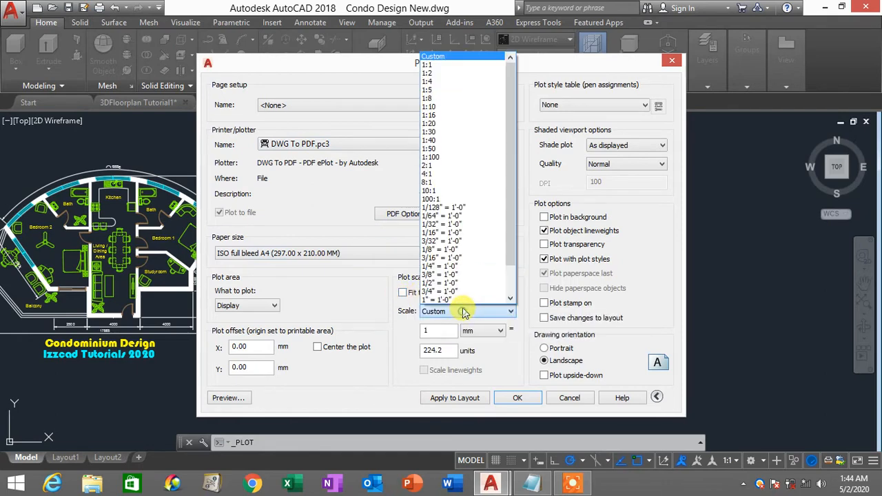
pyautogui.click(437, 158)
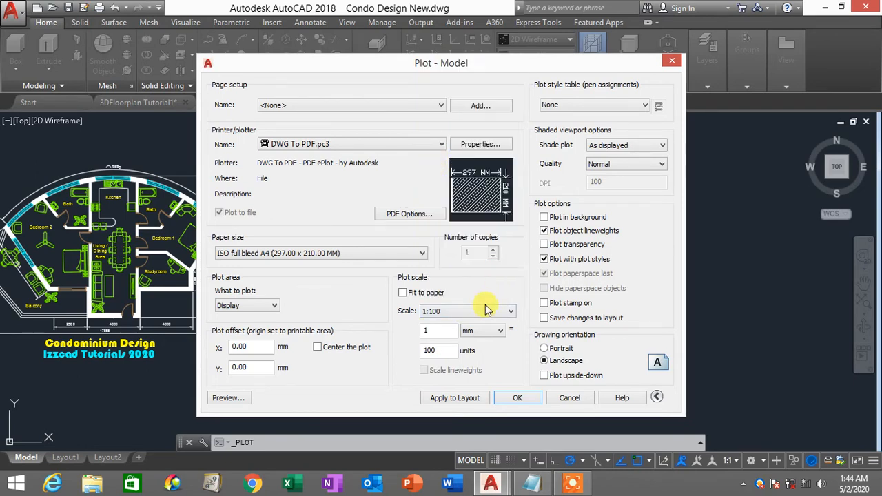
pyautogui.click(454, 314)
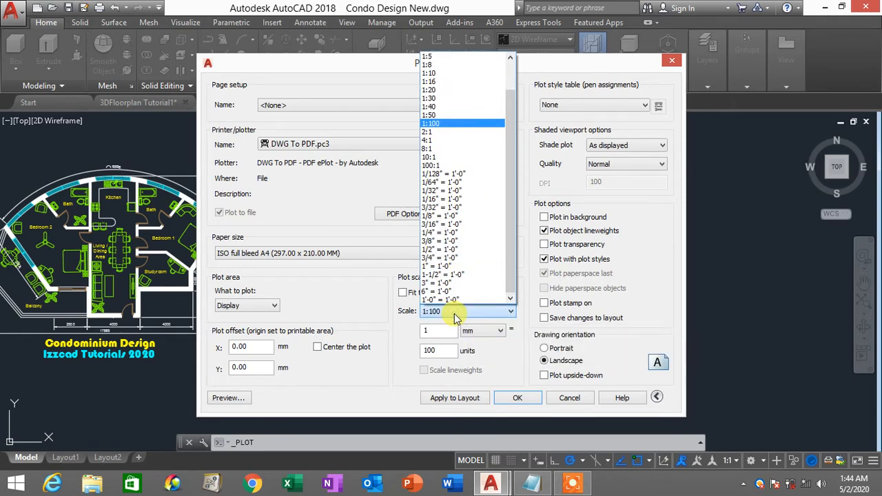
pyautogui.click(440, 123)
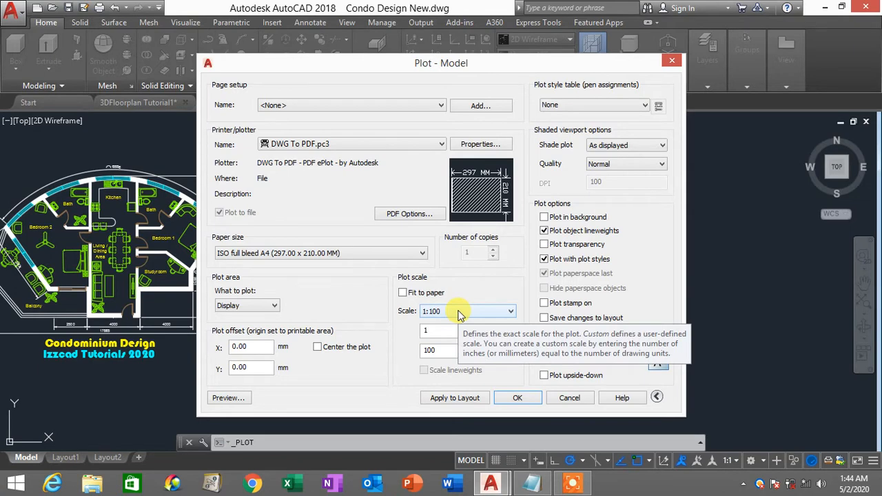
pyautogui.click(461, 312)
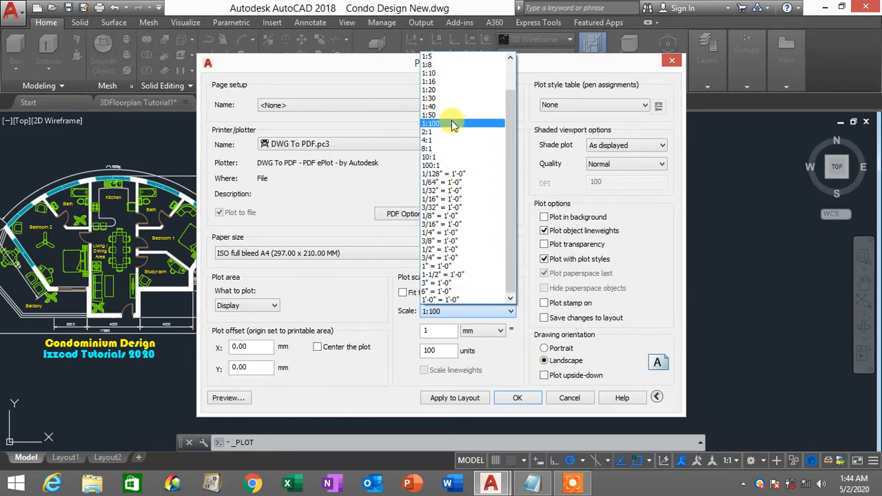
pyautogui.click(454, 125)
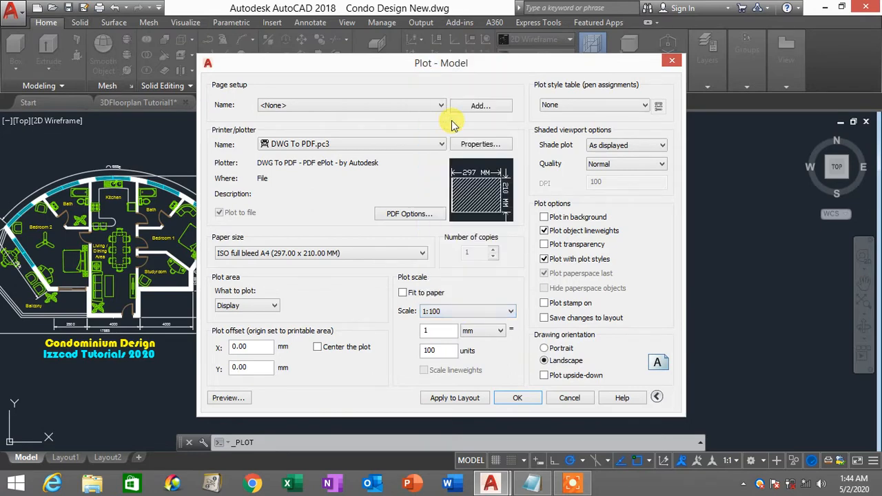
# - Center the plot and define the plot area as a window around the whole bungalow plan and its title
pyautogui.click(329, 353)
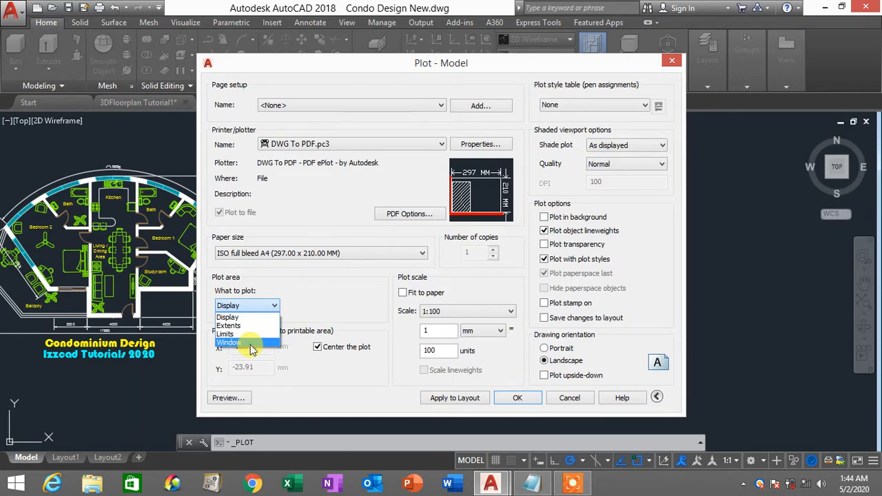
pyautogui.click(249, 343)
pyautogui.click(330, 128)
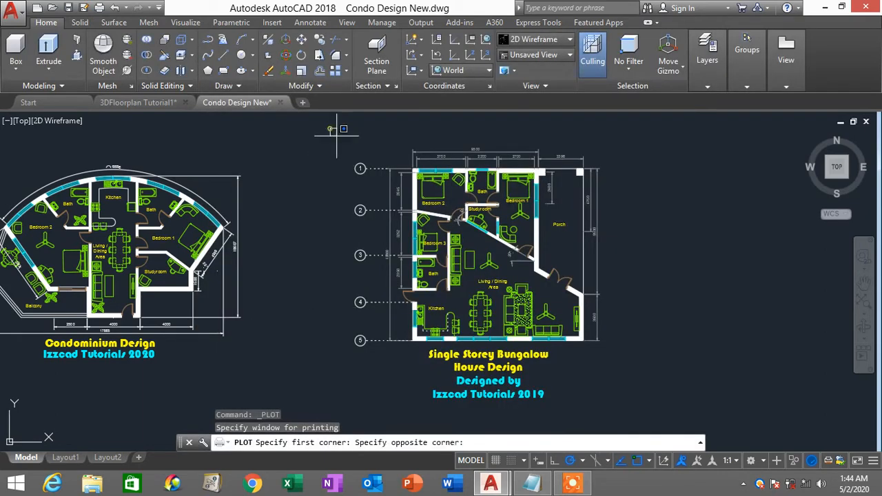
pyautogui.click(652, 404)
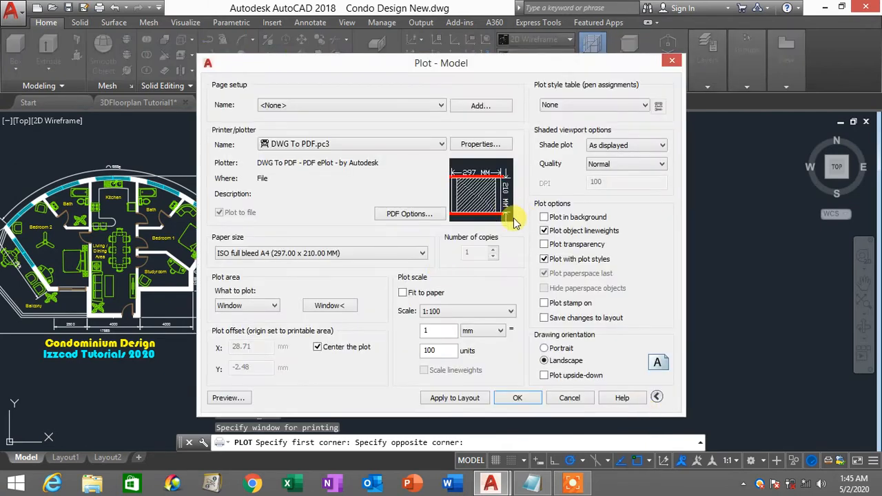
# - Preview the bungalow sheet despite the differing annotation scale and plot it to a PDF named Bungalowhouse in the Documents folder
pyautogui.click(227, 397)
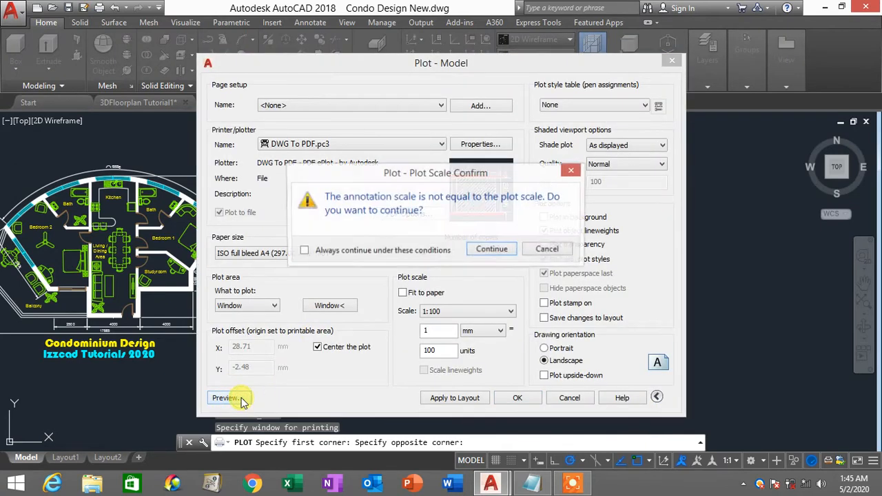
pyautogui.click(490, 251)
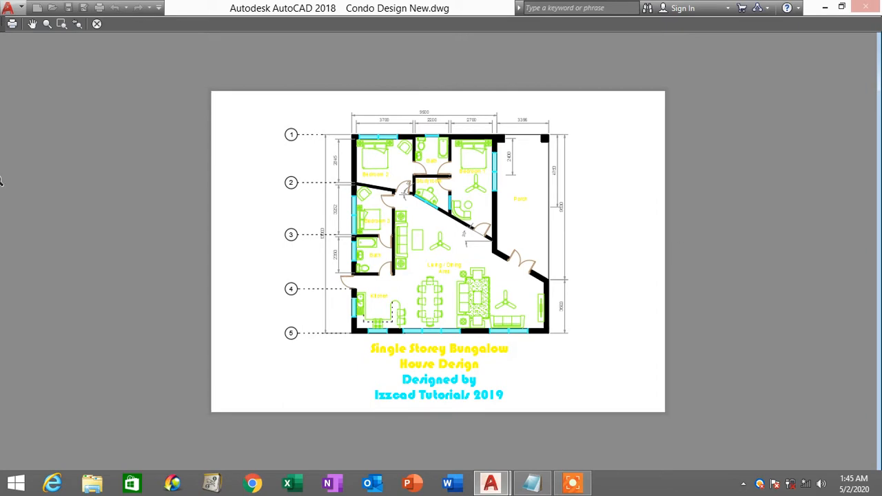
pyautogui.click(13, 26)
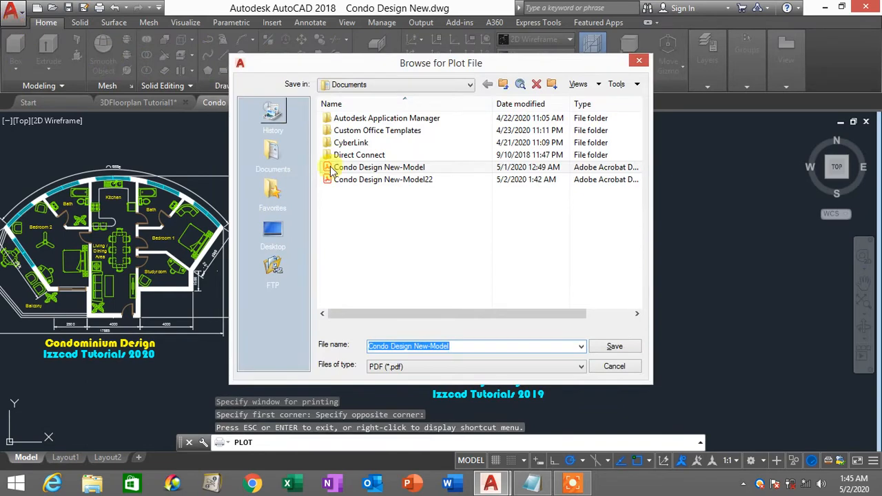
pyautogui.click(455, 346)
pyautogui.moveTo(463, 346); pyautogui.dragTo(371, 346)
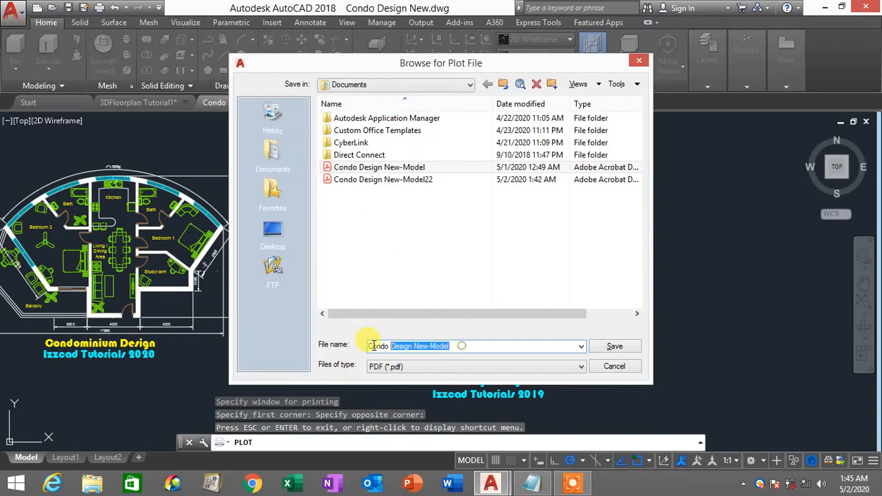
pyautogui.write('b')
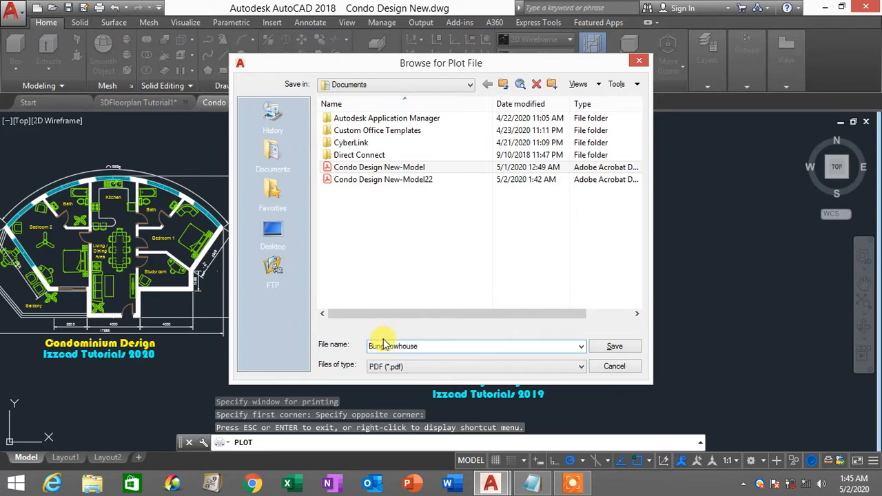
pyautogui.click(615, 346)
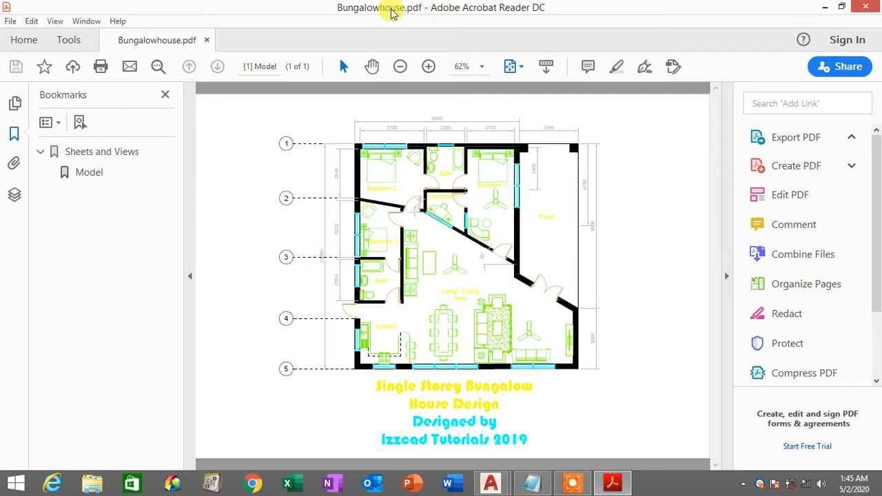
# - Close the plotted PDF, minimize AutoCAD and reopen Bungalowhouse from the Documents folder in File Explorer to check it
pyautogui.click(866, 10)
pyautogui.click(830, 8)
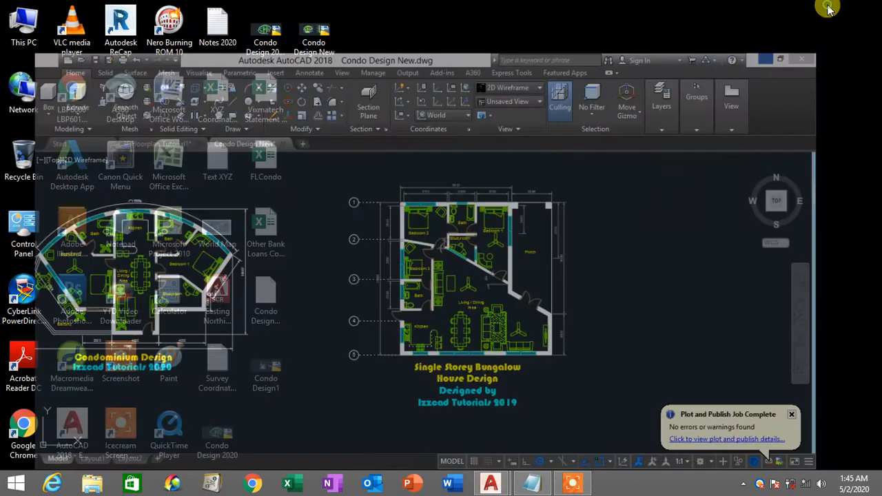
pyautogui.doubleClick(19, 31)
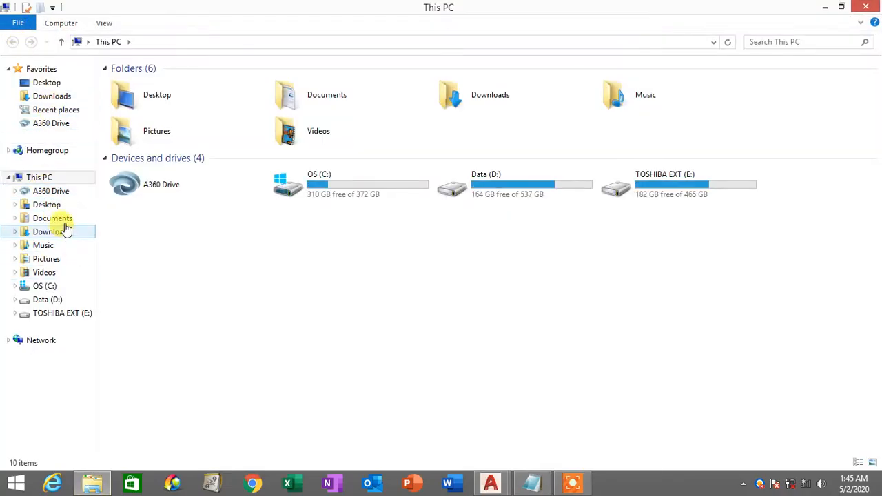
pyautogui.click(61, 218)
pyautogui.click(417, 104)
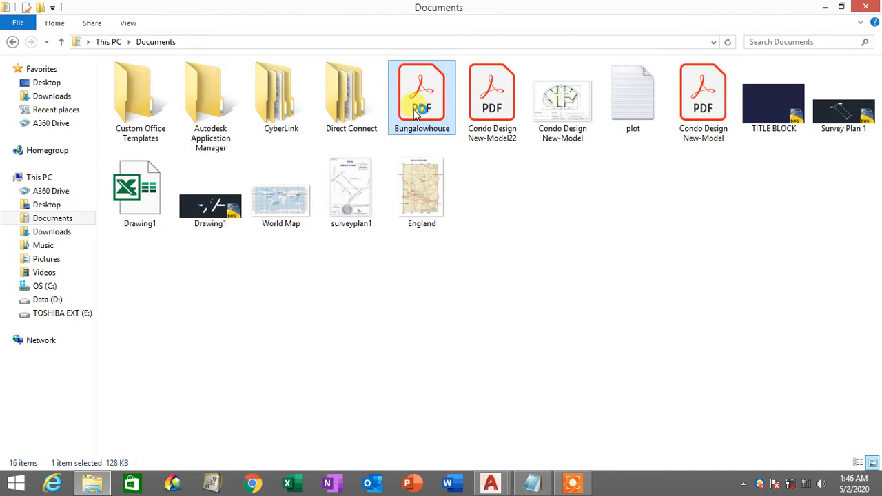
pyautogui.doubleClick(417, 111)
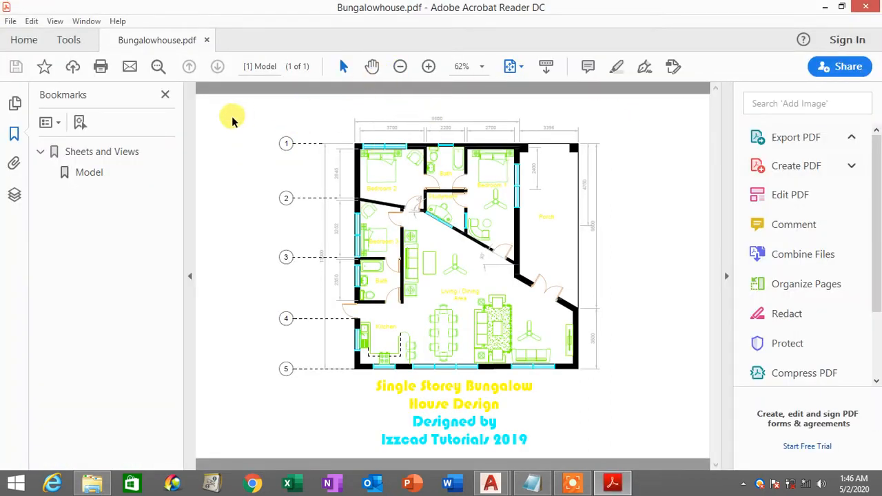
# - Hide the PDF's bookmarks, then close the Bungalowhouse PDF and the Documents folder to return to the desktop
pyautogui.click(166, 94)
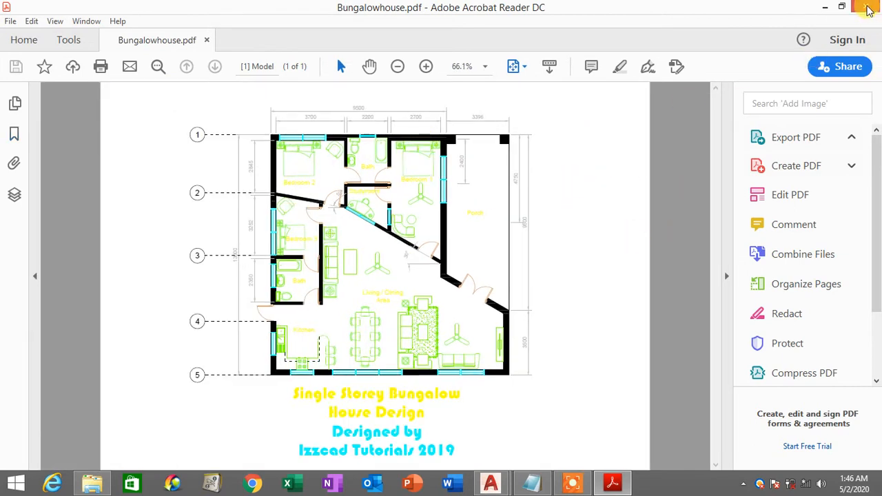
pyautogui.click(869, 8)
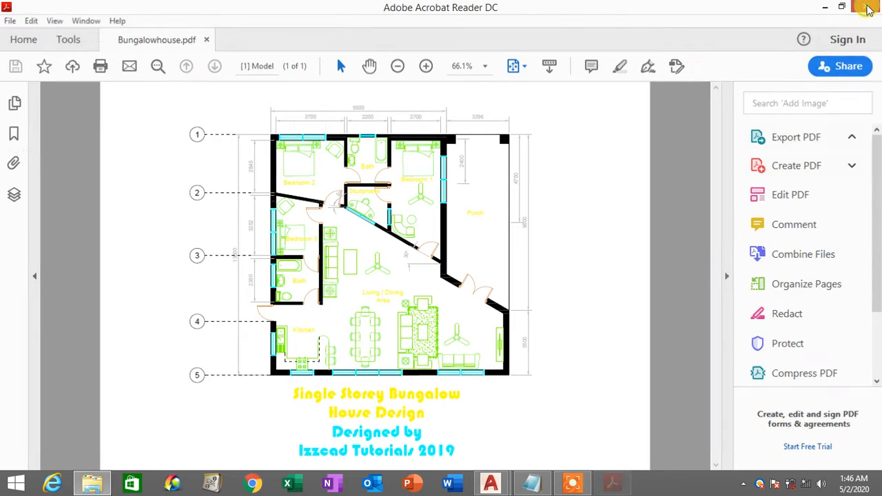
pyautogui.click(869, 8)
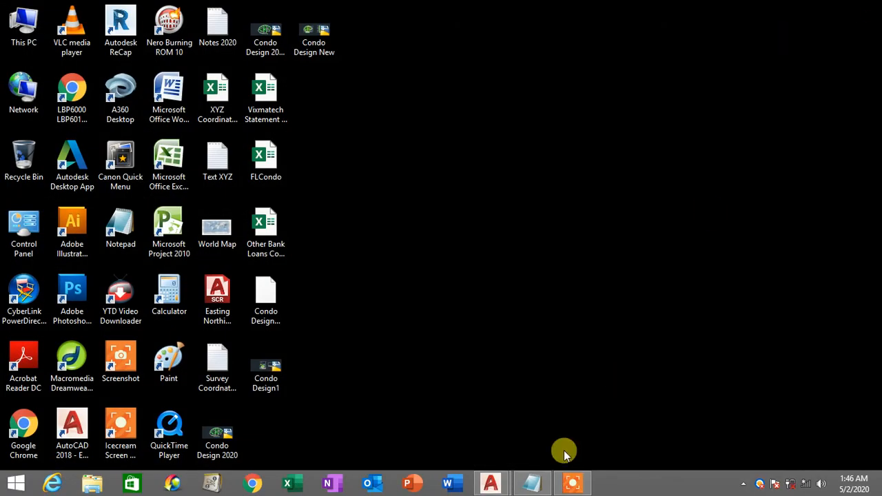
# - Review the Model and Layout plot types in the Notepad notes, highlighting each entry, and minimize the notes
pyautogui.click(531, 485)
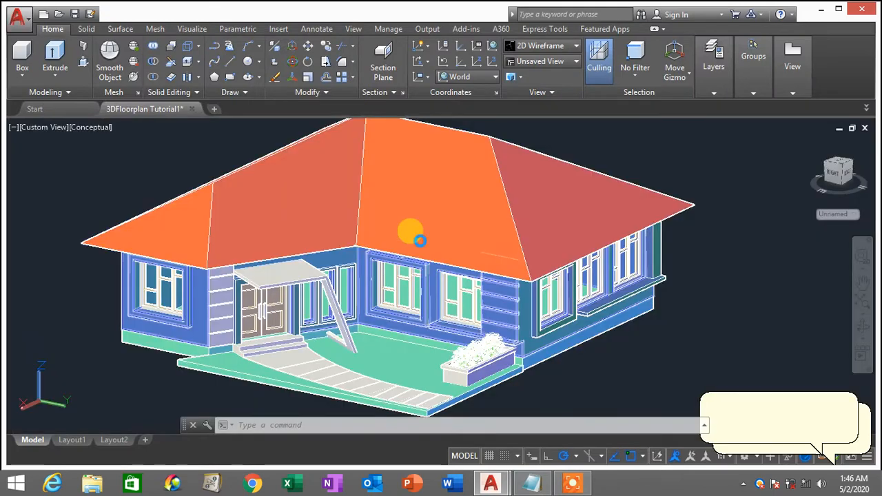
pyautogui.click(538, 486)
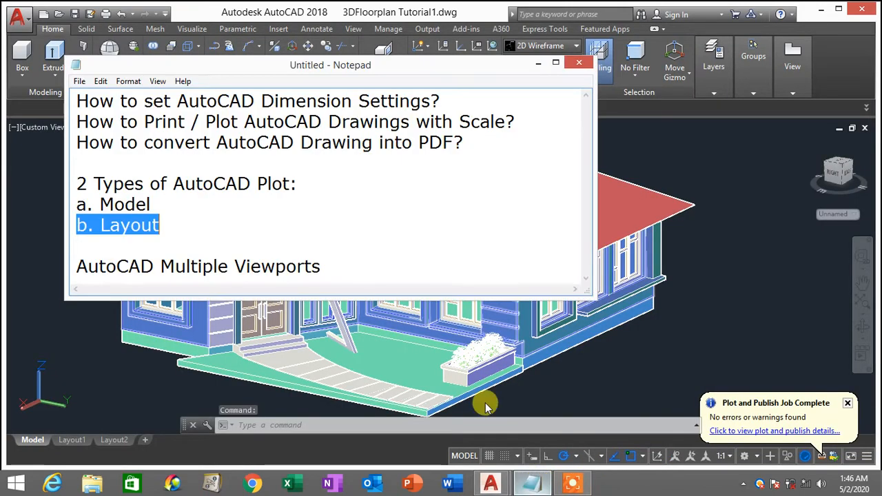
pyautogui.click(276, 206)
pyautogui.moveTo(74, 205); pyautogui.dragTo(166, 205)
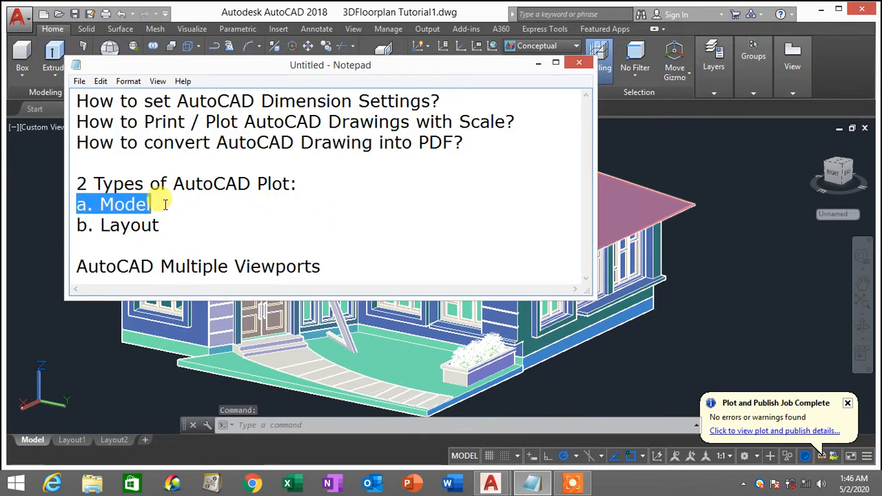
pyautogui.click(113, 204)
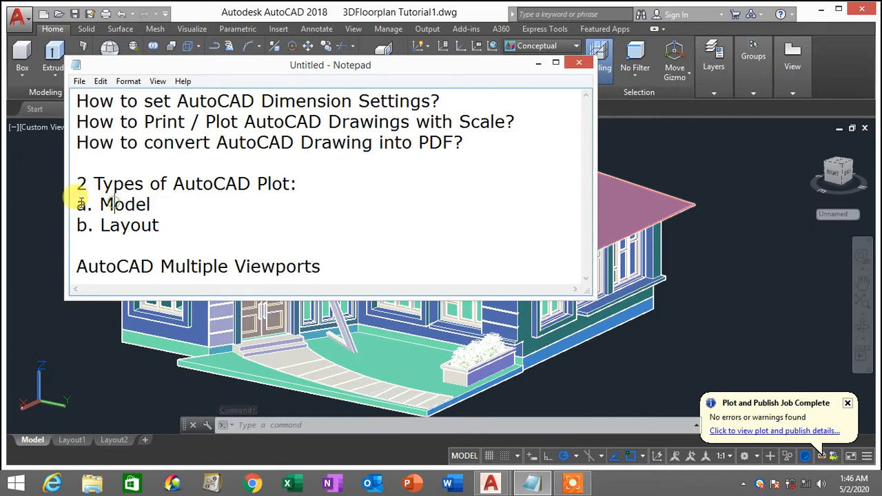
pyautogui.moveTo(76, 204); pyautogui.dragTo(167, 204)
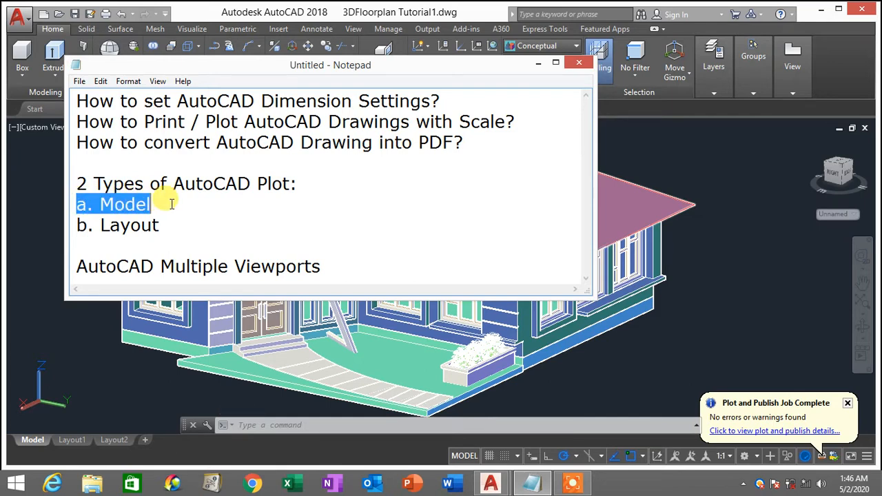
pyautogui.moveTo(76, 225); pyautogui.dragTo(168, 225)
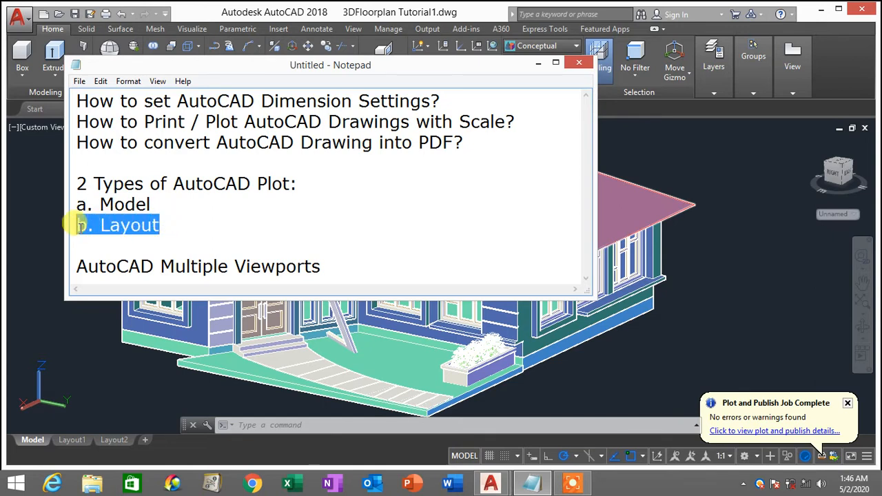
pyautogui.click(204, 201)
pyautogui.click(538, 63)
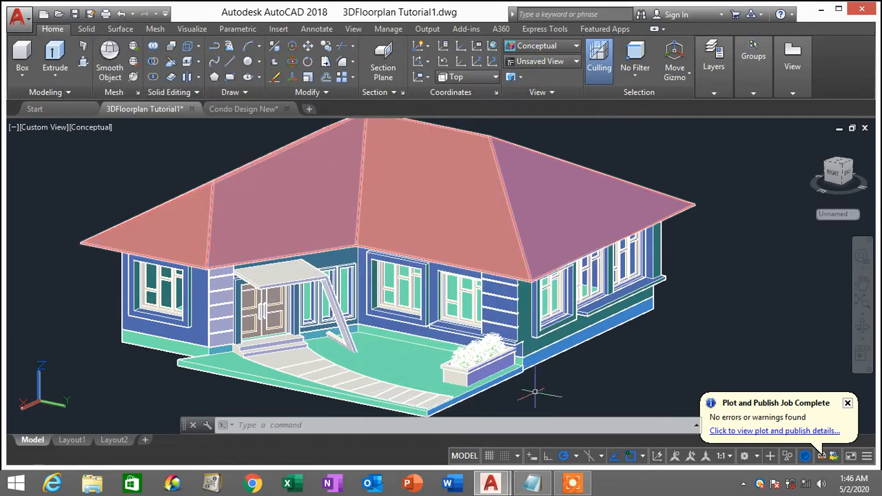
# - Switch to the Condo Design New drawing and dismiss the plot completion notification
pyautogui.moveTo(499, 484)
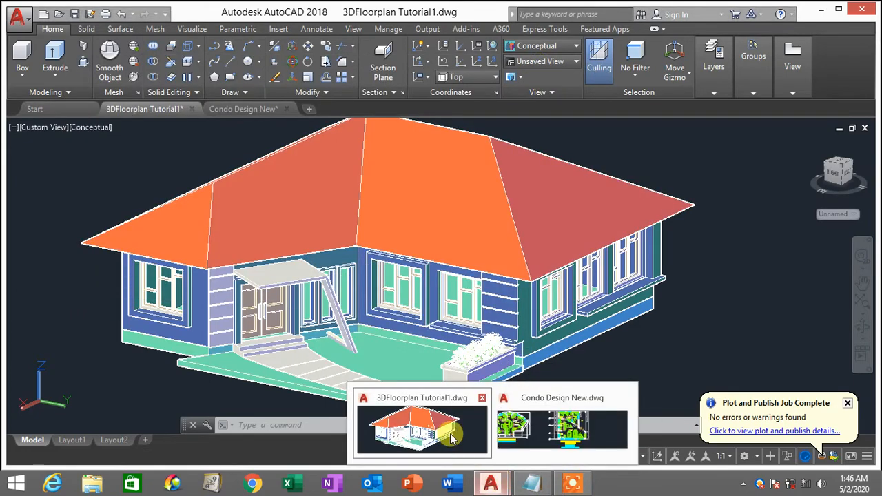
pyautogui.click(555, 423)
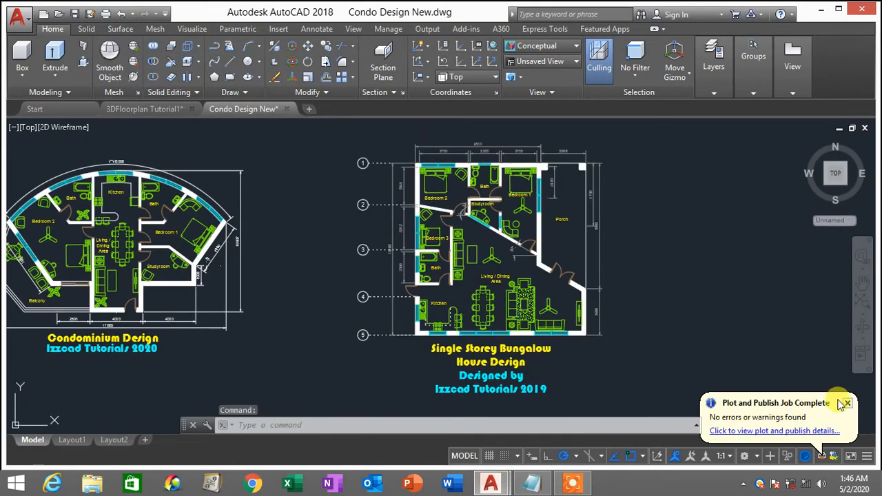
pyautogui.click(852, 399)
pyautogui.moveTo(490, 250); pyautogui.dragTo(562, 245, button='middle')
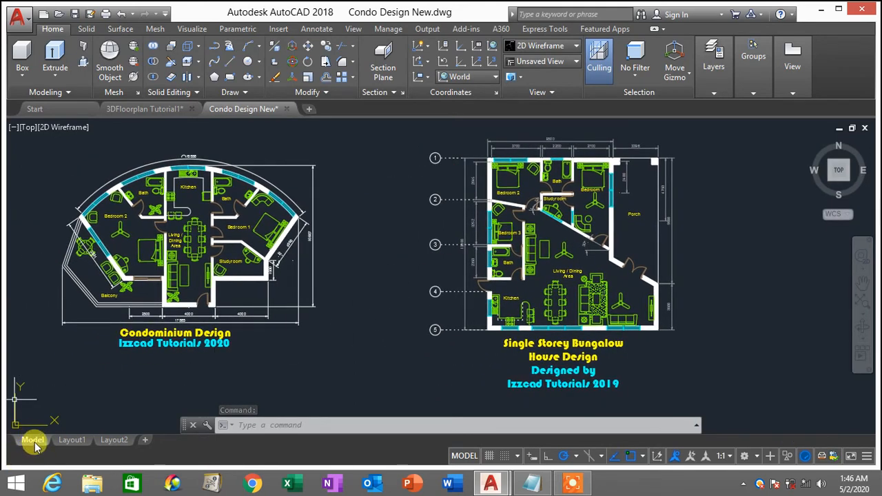
# - Examine the condominium sheet with its title block in Layout1
pyautogui.moveTo(75, 445)
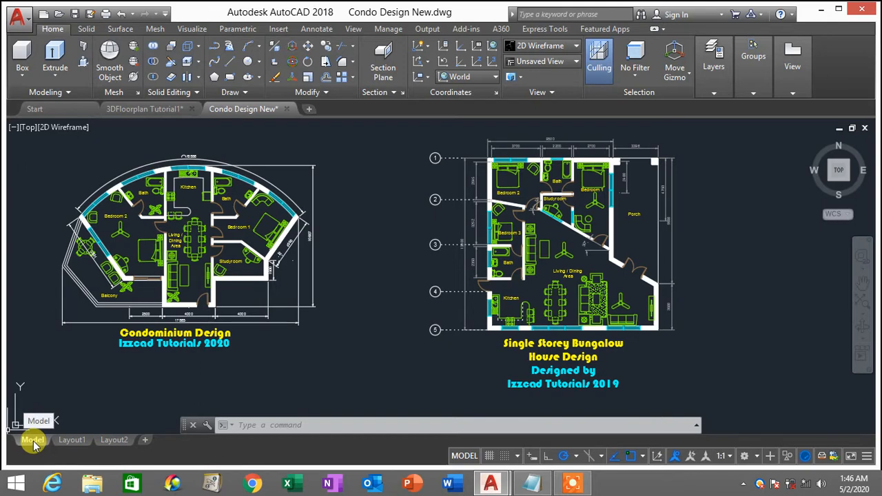
pyautogui.click(72, 443)
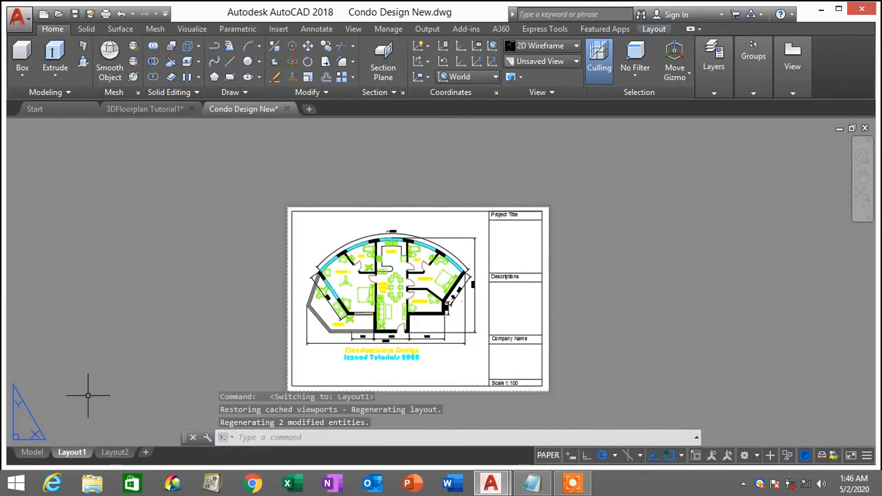
pyautogui.scroll(2, 447, 299)
pyautogui.moveTo(475, 315); pyautogui.dragTo(460, 280, button='middle')
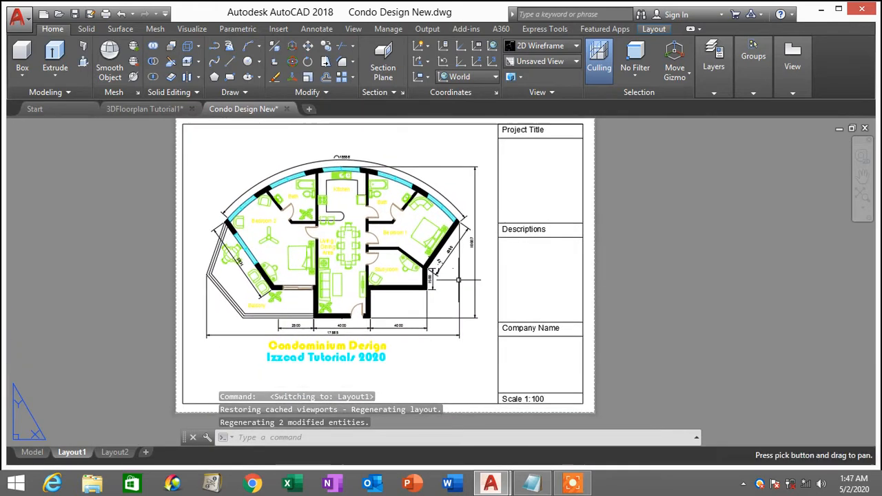
pyautogui.scroll(-2, 460, 279)
pyautogui.scroll(2, 459, 280)
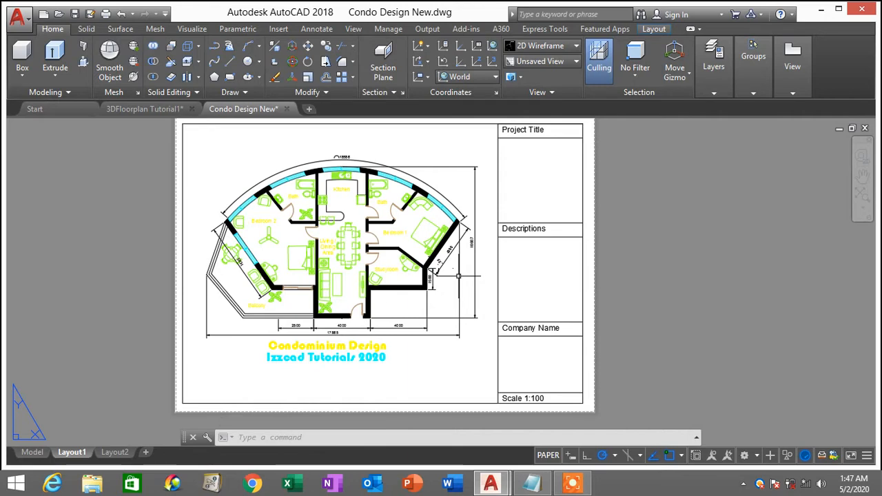
# - View the Start page and the 3DFloorplan Tutorial1 drawing, and return to Condo Design New
pyautogui.click(67, 107)
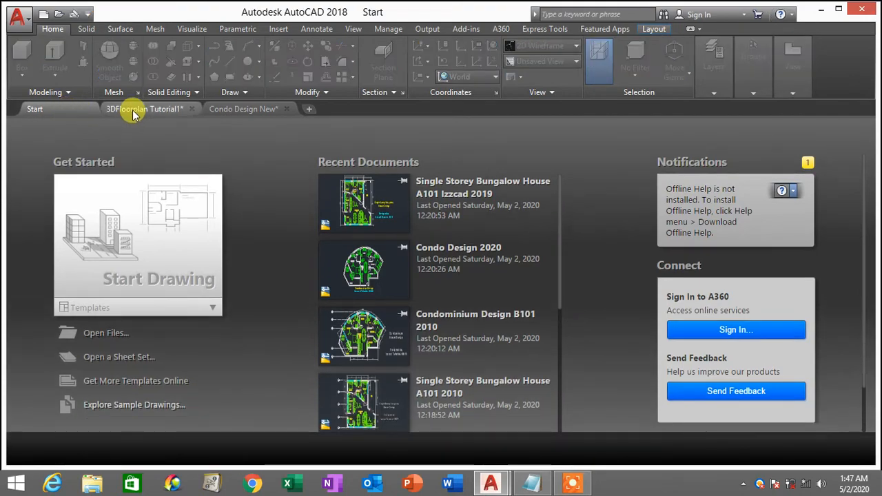
pyautogui.click(133, 110)
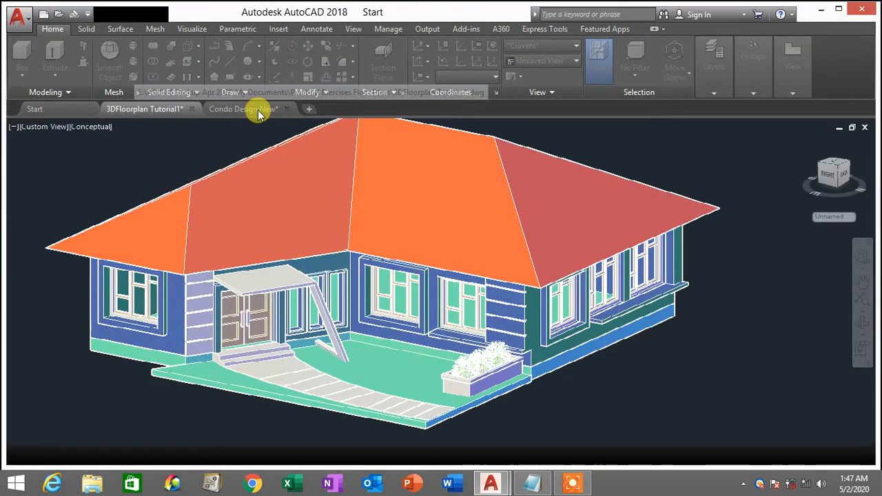
pyautogui.click(257, 112)
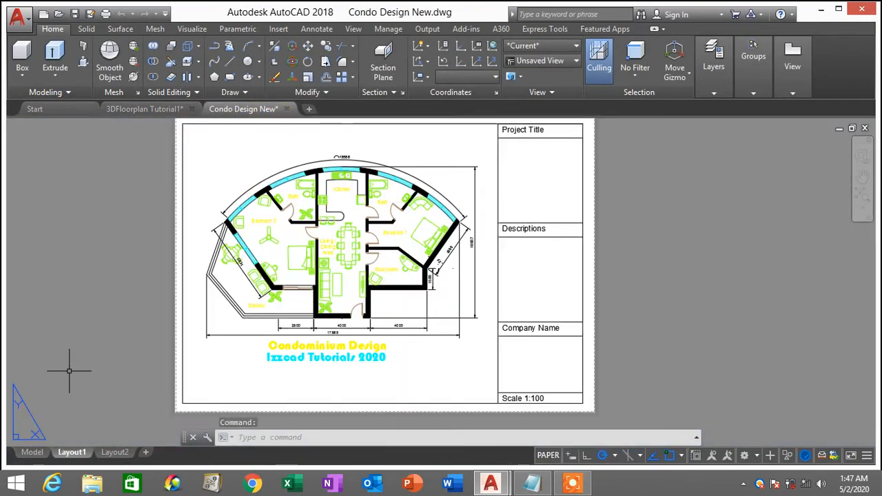
# - Return to model space and examine the dimension text, arrows and extension lines around the condominium plan
pyautogui.click(32, 454)
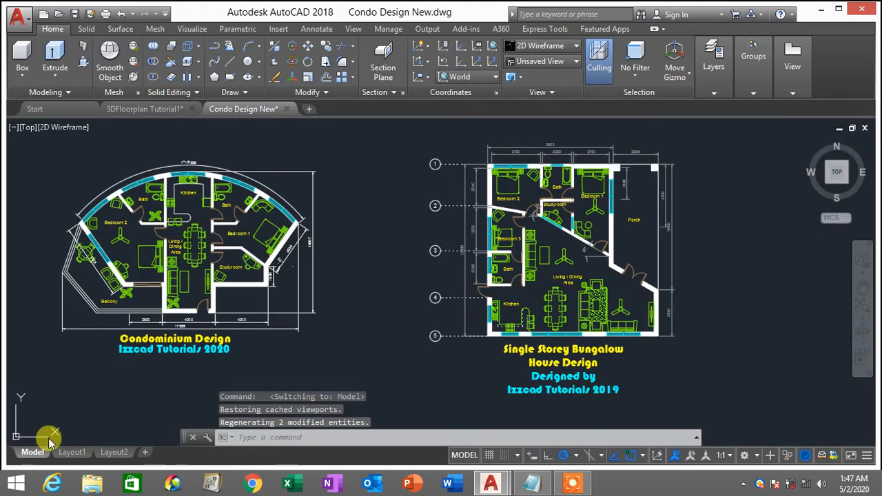
pyautogui.scroll(3, 311, 219)
pyautogui.moveTo(311, 220)
pyautogui.mouseDown(button='middle')
pyautogui.moveTo(551, 174)
pyautogui.moveTo(496, 210)
pyautogui.moveTo(451, 223)
pyautogui.mouseUp(button='middle')
pyautogui.scroll(-2, 557, 173)
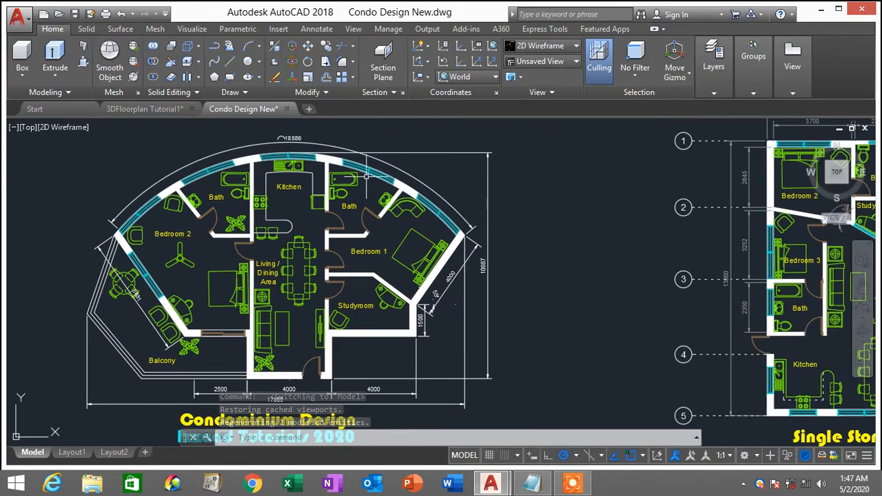
pyautogui.scroll(2, 491, 300)
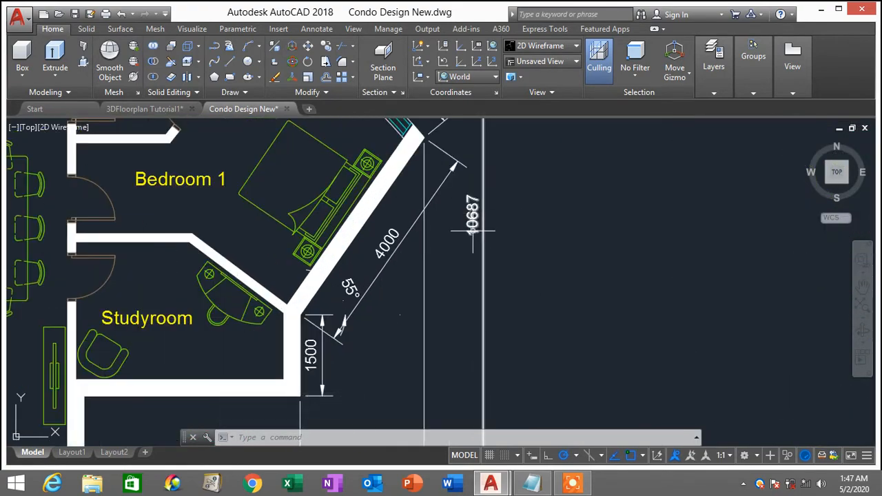
pyautogui.scroll(-4, 451, 271)
pyautogui.scroll(2, 365, 303)
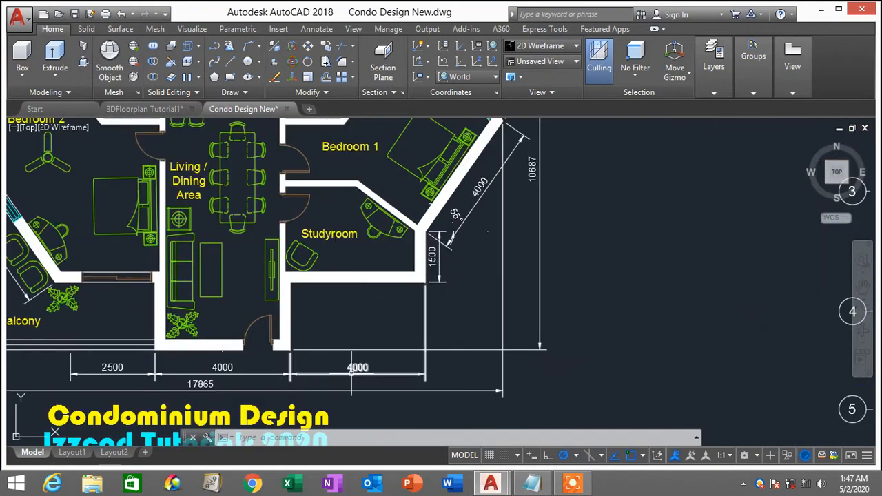
pyautogui.scroll(4, 348, 365)
pyautogui.scroll(-6, 348, 366)
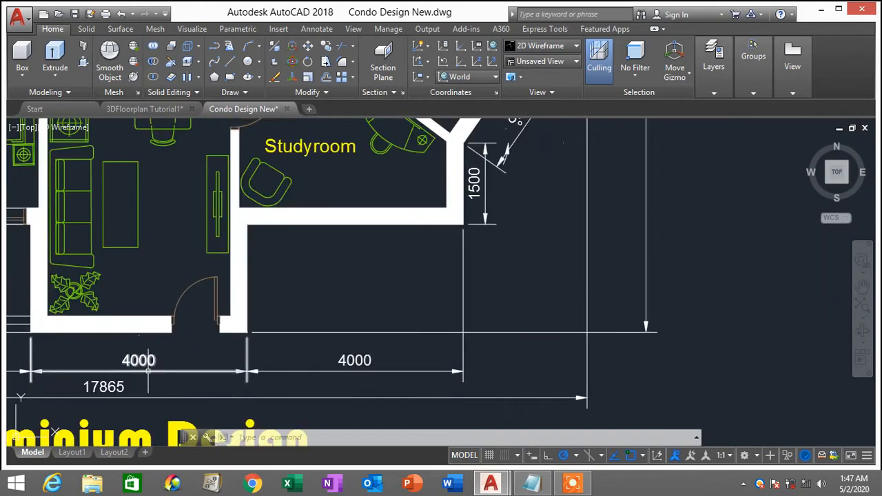
pyautogui.moveTo(104, 375)
pyautogui.mouseDown(button='middle')
pyautogui.moveTo(282, 342)
pyautogui.moveTo(240, 353)
pyautogui.mouseUp(button='middle')
pyautogui.scroll(-3, 281, 342)
pyautogui.scroll(3, 280, 343)
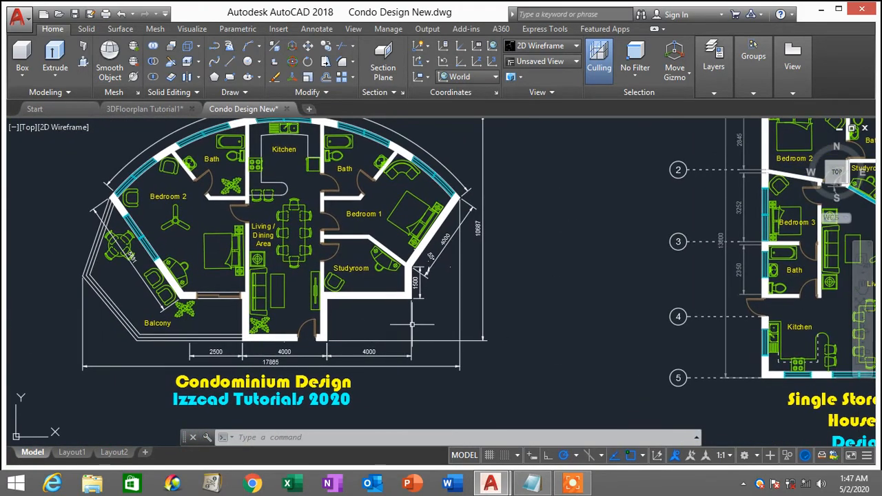
pyautogui.scroll(-2, 412, 324)
pyautogui.scroll(2, 459, 310)
pyautogui.scroll(-2, 460, 310)
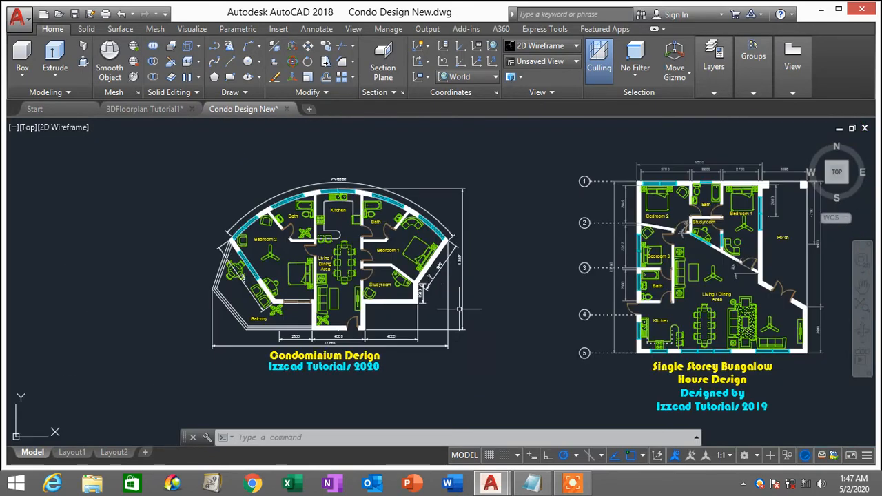
pyautogui.scroll(2, 459, 311)
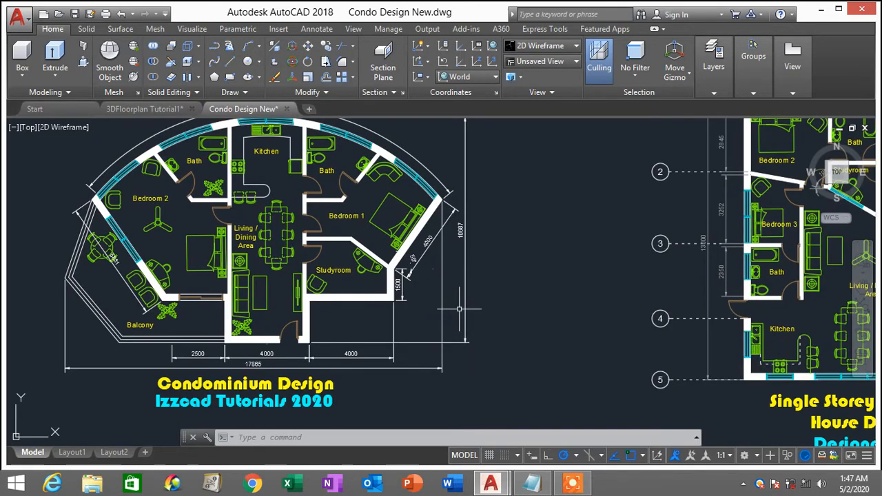
# - Open the Dimension Style Manager with the D command and open the Standard style for modification
pyautogui.click(251, 437)
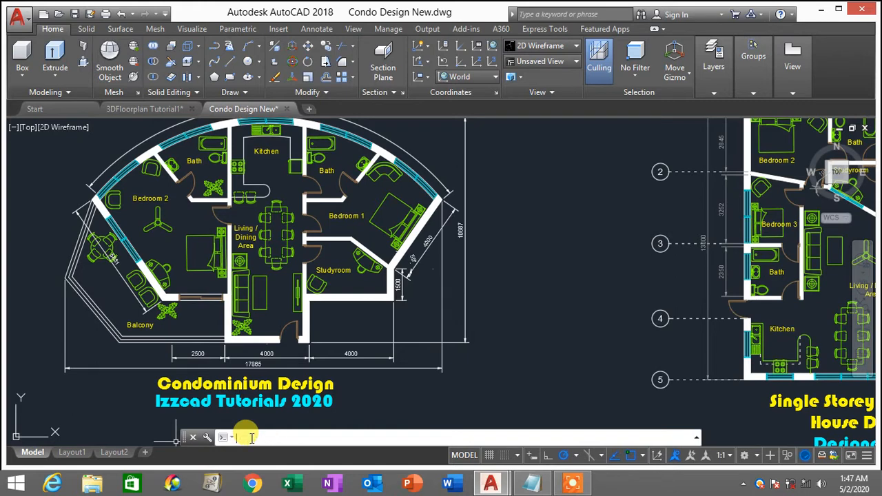
pyautogui.click(257, 437)
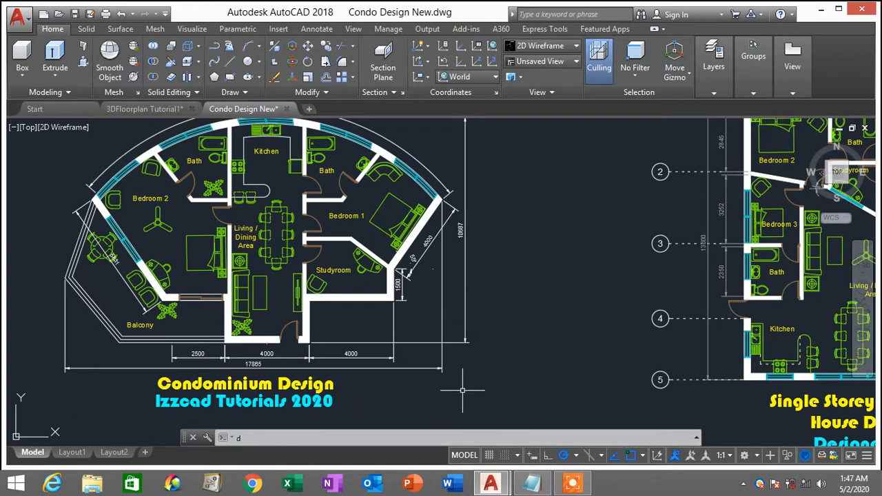
pyautogui.write('d')
pyautogui.press('Return')
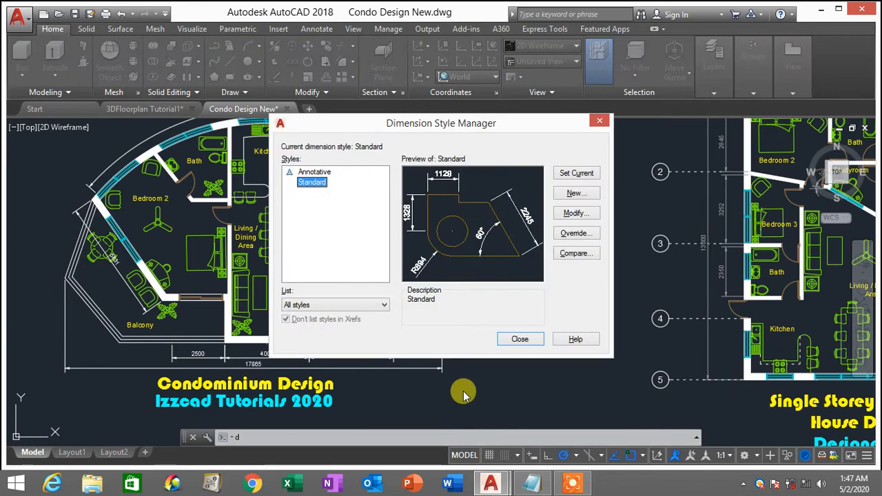
pyautogui.moveTo(441, 128); pyautogui.dragTo(404, 80)
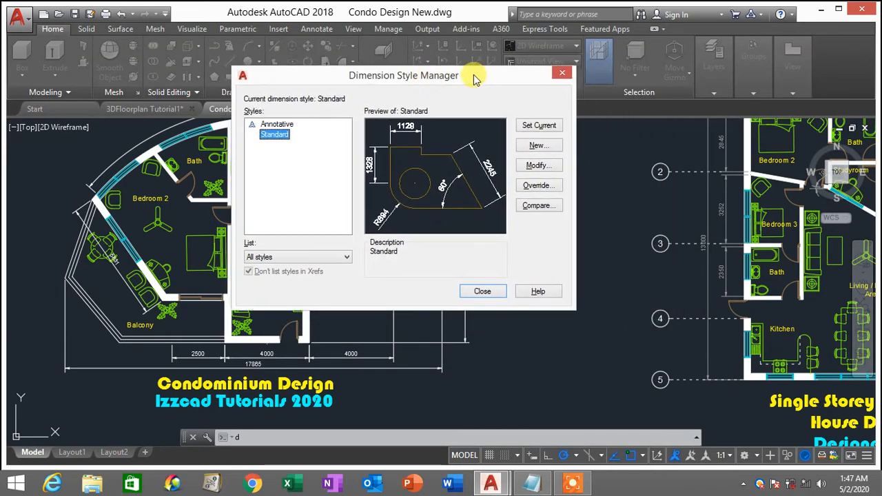
pyautogui.moveTo(468, 75); pyautogui.dragTo(417, 79)
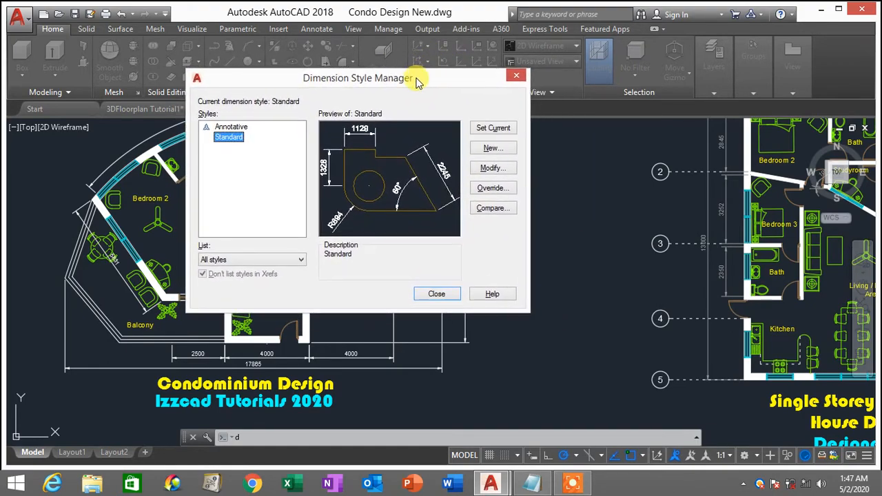
pyautogui.click(492, 170)
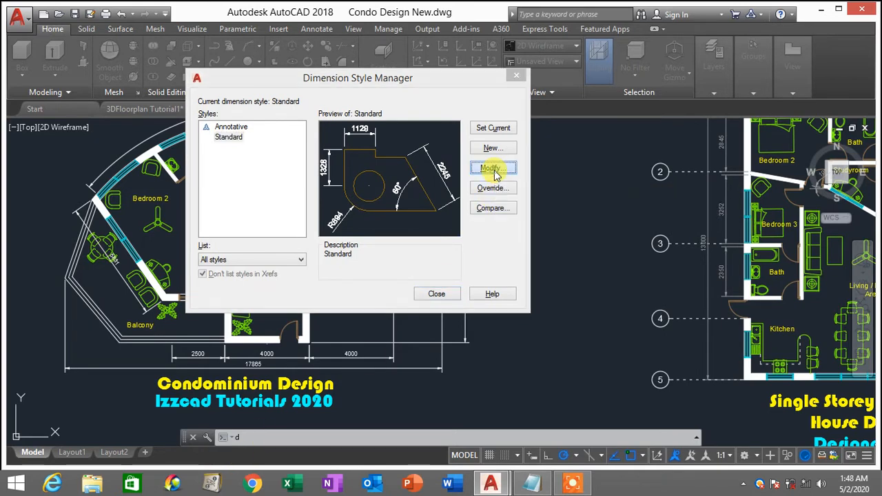
# - Look through the Standard dimension style's line, symbol and arrow, text and primary unit settings, returning to the line settings
pyautogui.click(275, 99)
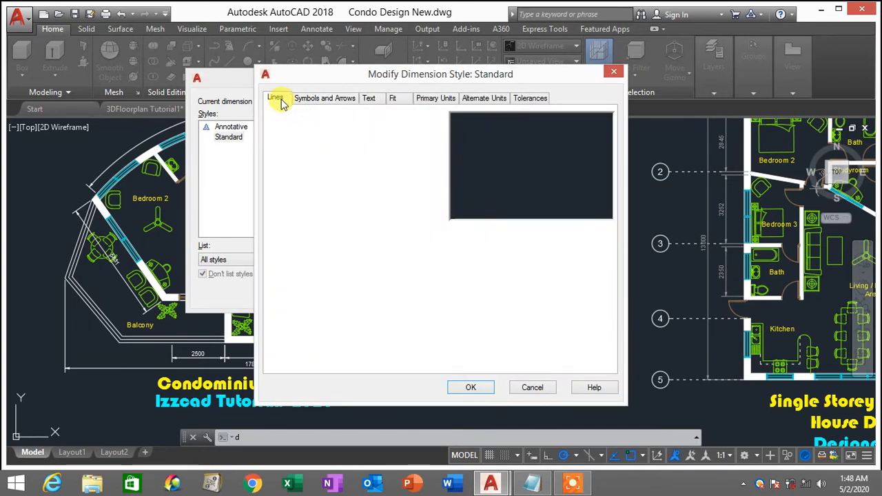
pyautogui.click(327, 100)
pyautogui.click(370, 99)
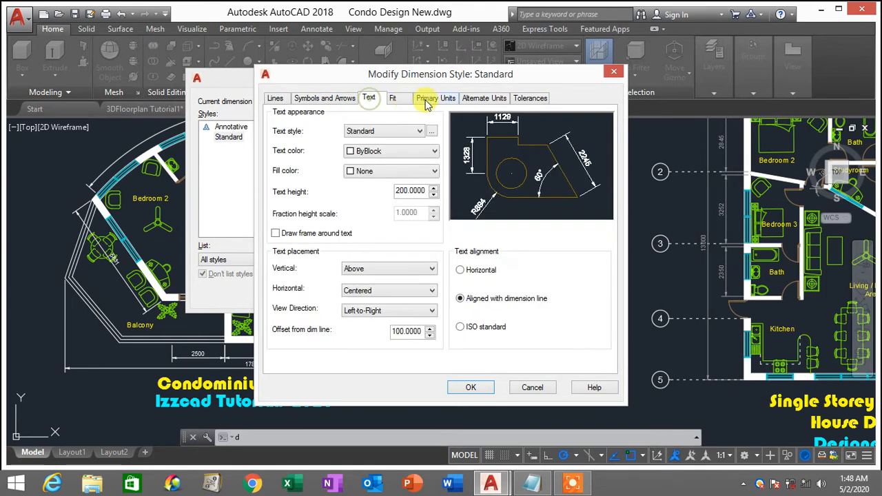
pyautogui.click(436, 99)
pyautogui.click(275, 100)
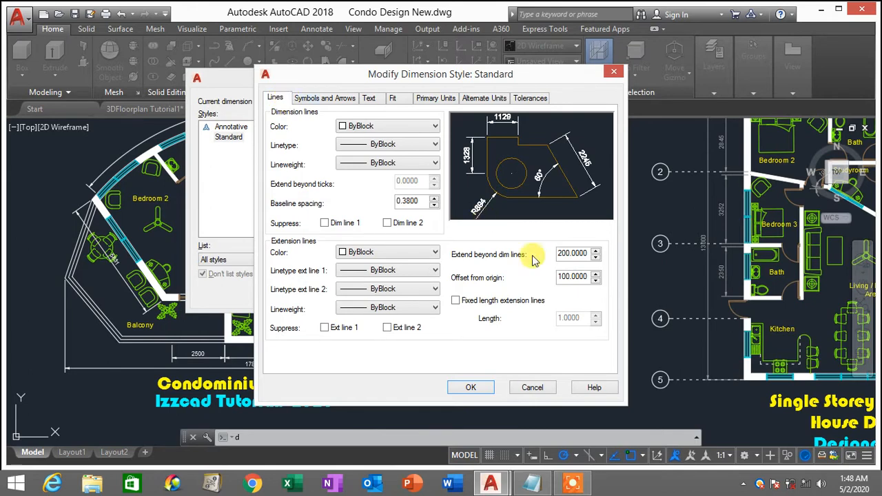
# - Review the extension lines' offset from origin and extension beyond dimension lines, and close the Dimension Style Manager
pyautogui.moveTo(590, 276); pyautogui.dragTo(576, 277)
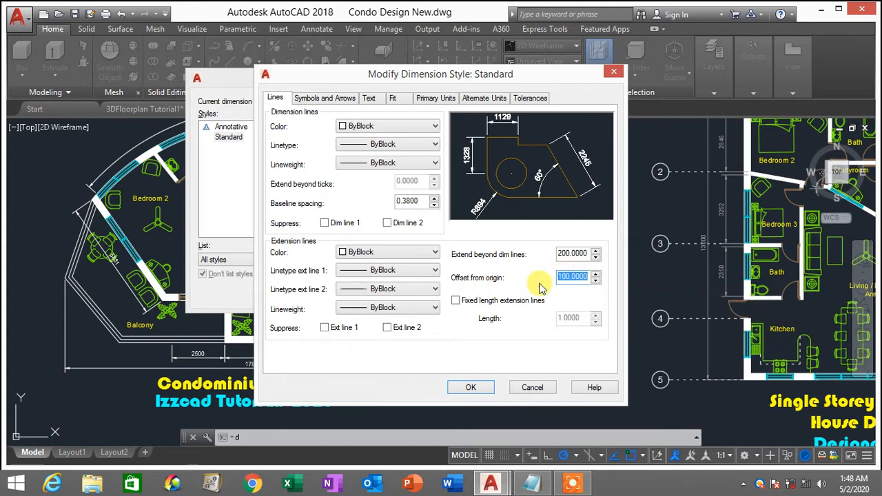
pyautogui.moveTo(588, 277); pyautogui.dragTo(557, 277)
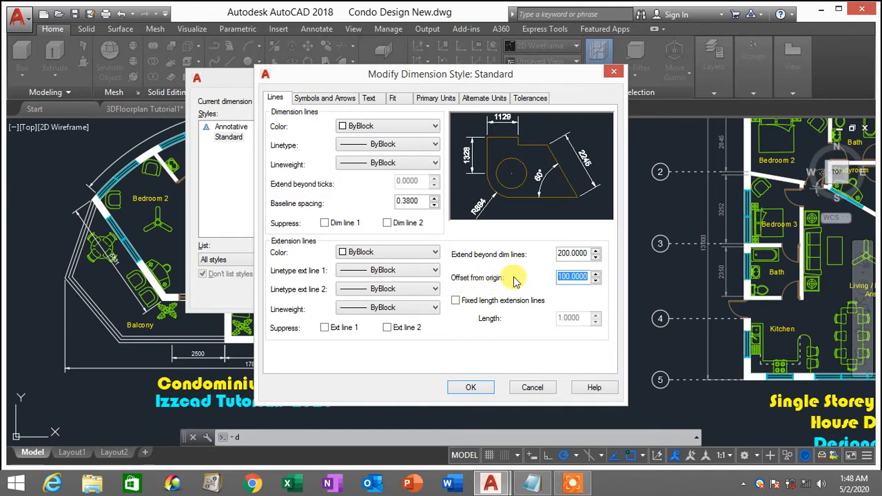
pyautogui.doubleClick(588, 249)
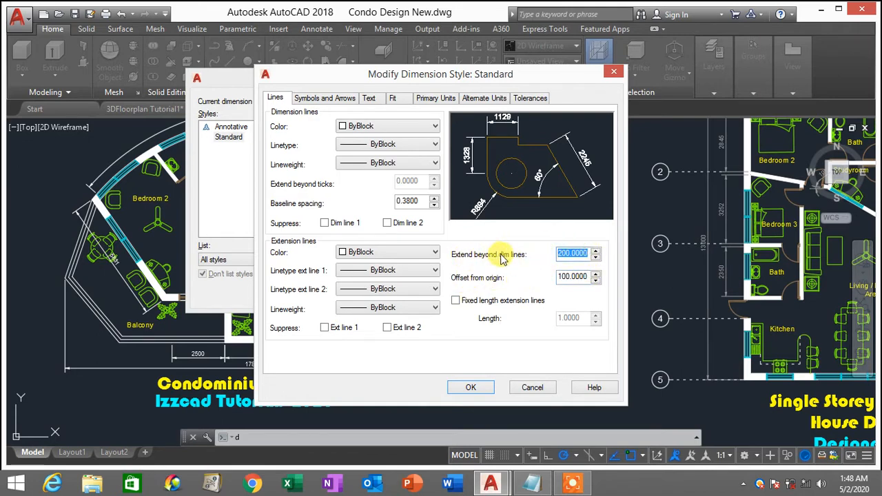
pyautogui.doubleClick(574, 276)
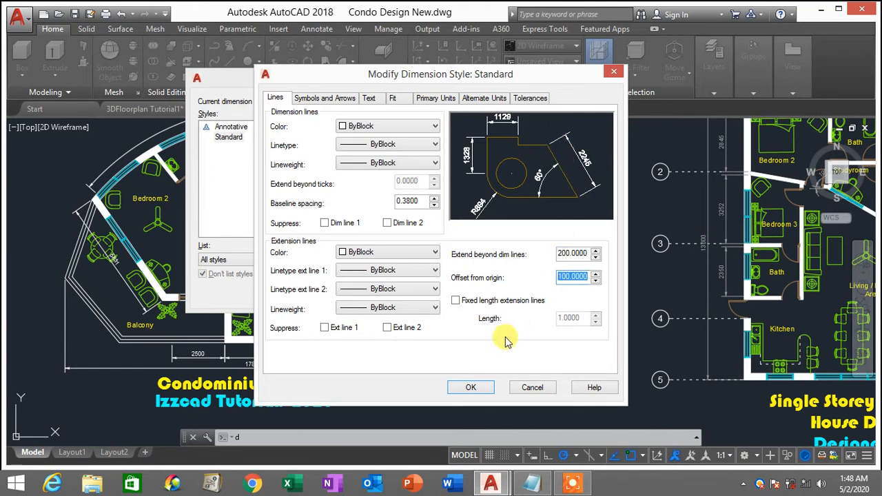
pyautogui.click(472, 388)
pyautogui.click(434, 295)
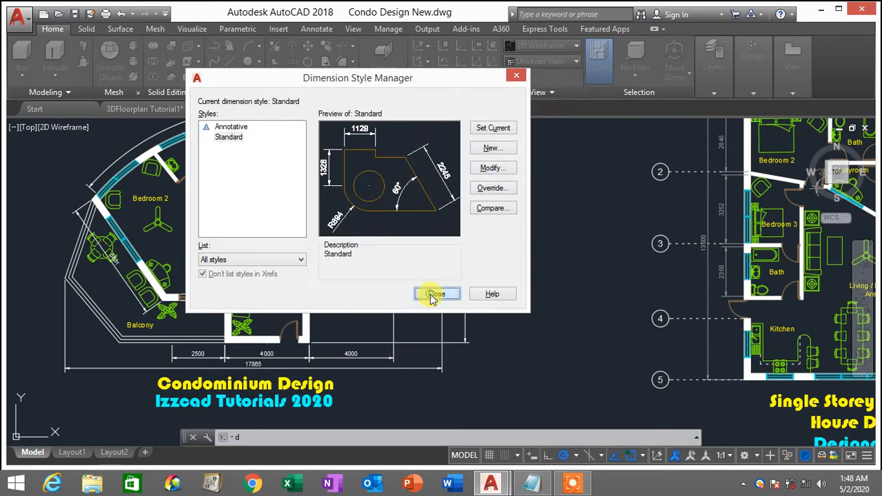
# - Examine the gap between the Studyroom's outer wall corner and the extension lines of the 1500 dimension and the dimension below
pyautogui.scroll(6, 392, 306)
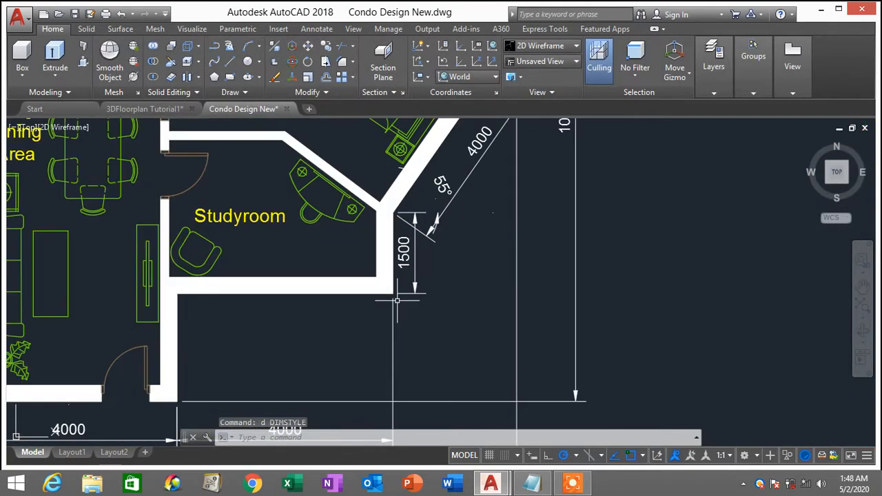
pyautogui.scroll(-3, 393, 293)
pyautogui.scroll(3, 393, 295)
pyautogui.scroll(3, 390, 291)
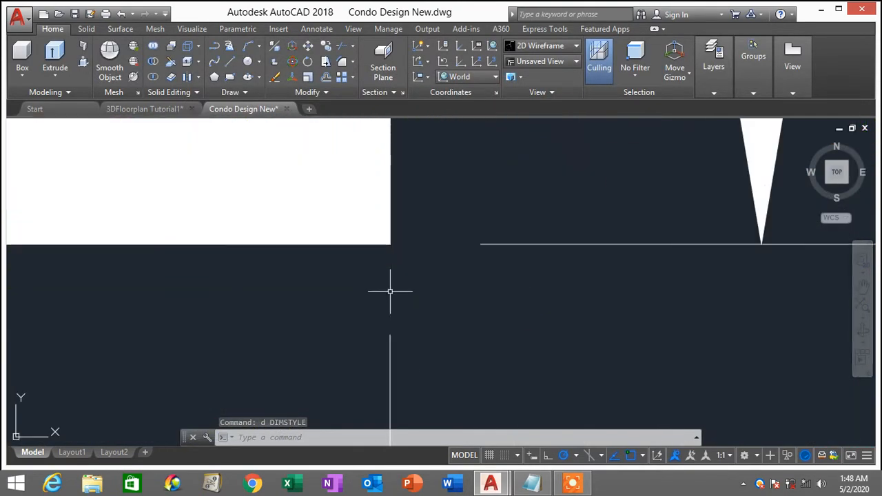
pyautogui.scroll(-2, 400, 262)
pyautogui.scroll(2, 398, 269)
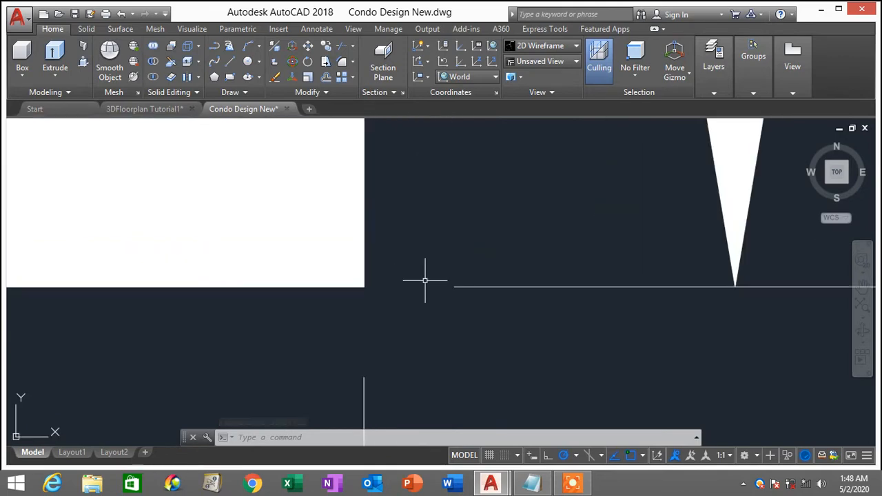
pyautogui.scroll(-5, 420, 299)
pyautogui.scroll(5, 420, 300)
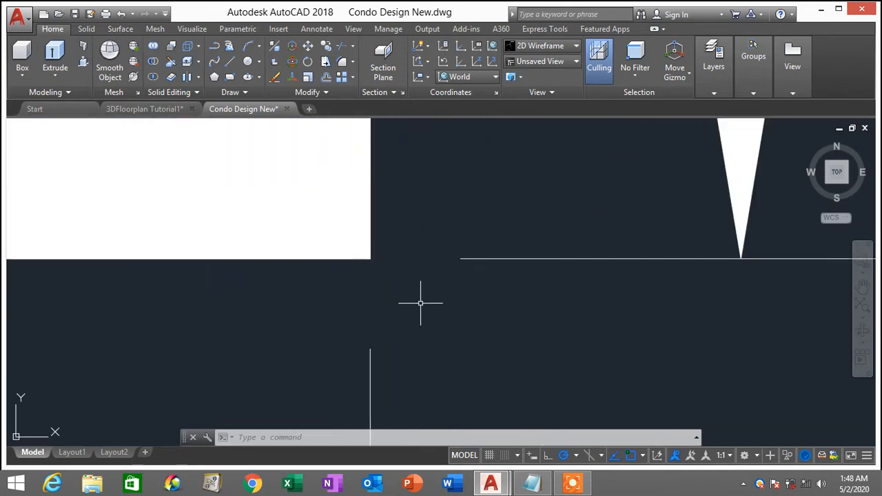
pyautogui.scroll(-1, 414, 300)
pyautogui.scroll(-4, 433, 259)
pyautogui.scroll(4, 436, 260)
pyautogui.scroll(2, 433, 258)
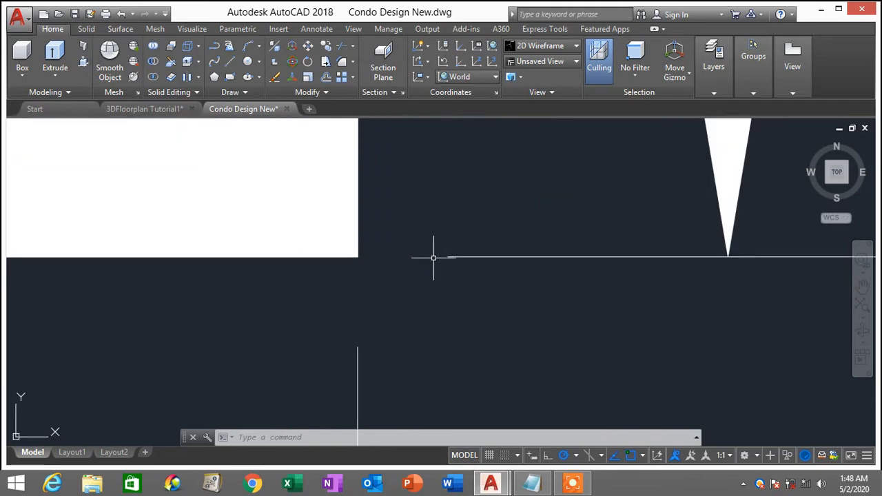
pyautogui.scroll(-2, 401, 258)
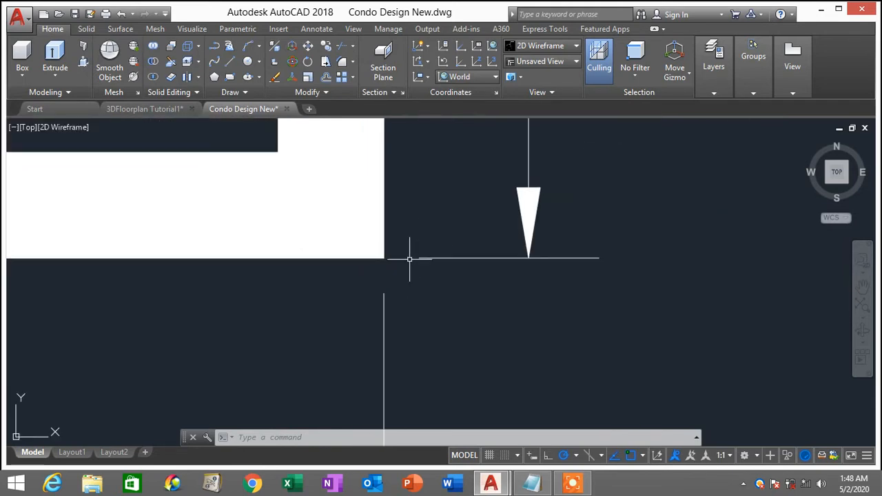
pyautogui.scroll(-2, 402, 258)
pyautogui.scroll(2, 400, 262)
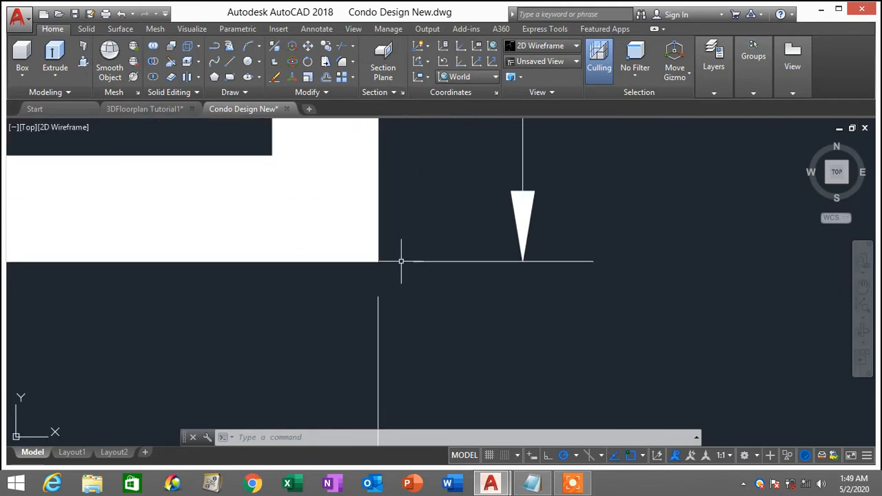
pyautogui.scroll(-2, 399, 255)
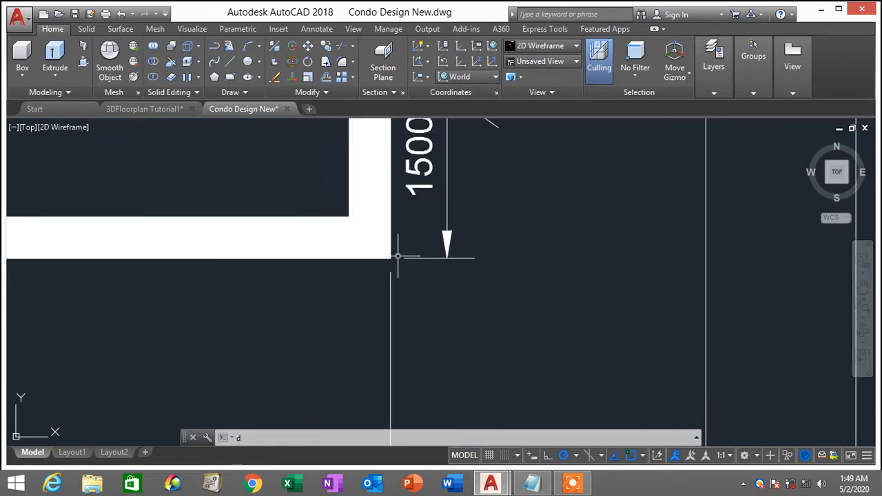
# - Reopen the Standard dimension style with the D command, recheck its extension line offset and overrun settings, and close the manager
pyautogui.write('d')
pyautogui.press('Return')
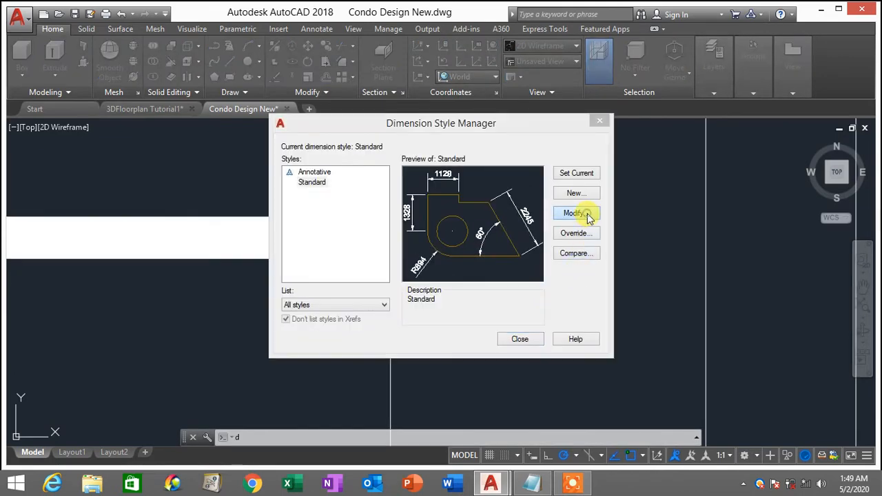
pyautogui.click(584, 215)
pyautogui.moveTo(589, 277); pyautogui.dragTo(555, 284)
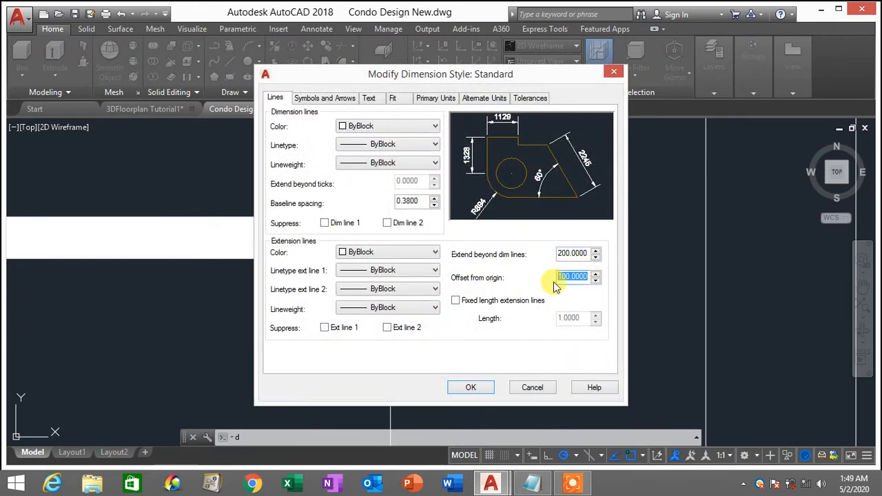
pyautogui.moveTo(588, 254); pyautogui.dragTo(554, 250)
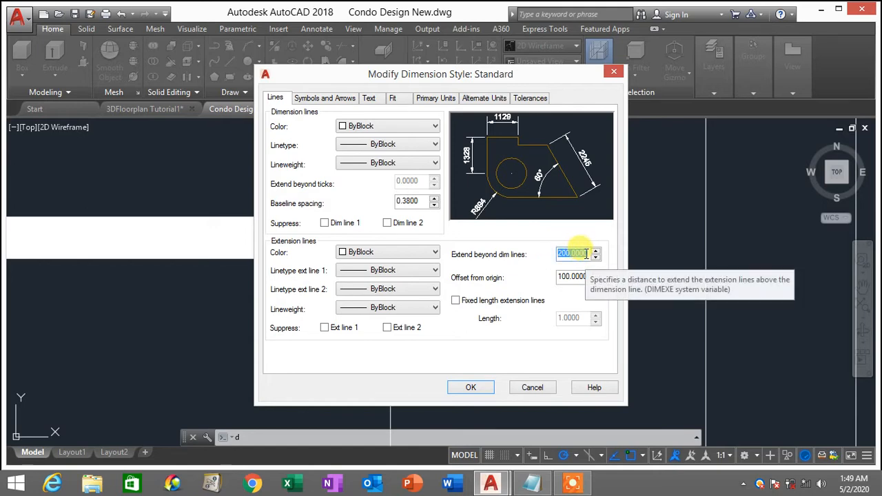
pyautogui.click(481, 390)
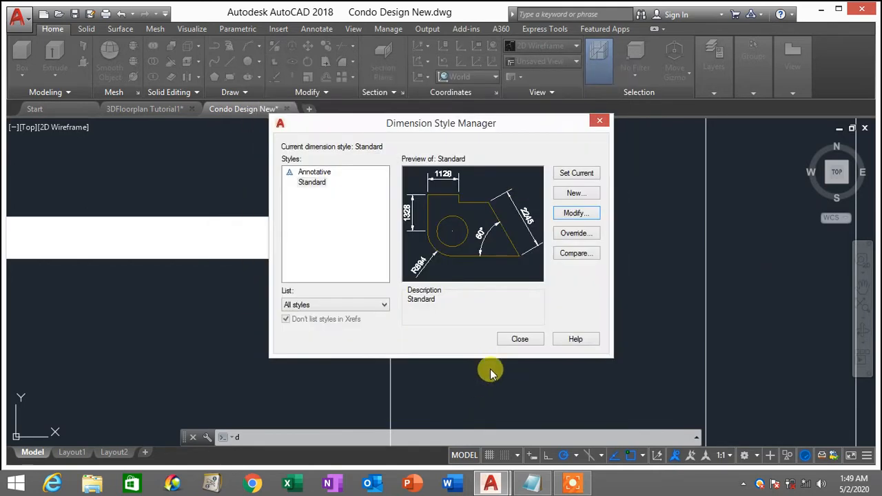
pyautogui.click(517, 339)
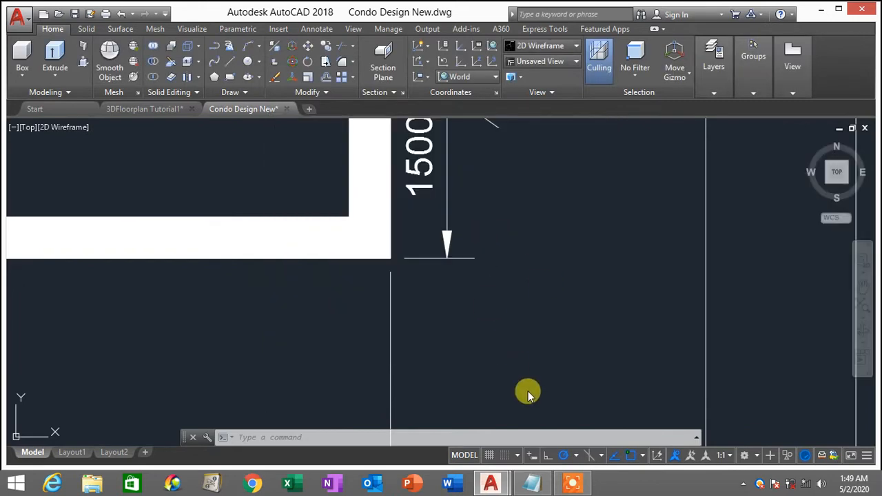
# - Examine how the extension line runs past the arrowhead of the 4000 dimension below the Studyroom
pyautogui.scroll(-2, 545, 254)
pyautogui.click(544, 254)
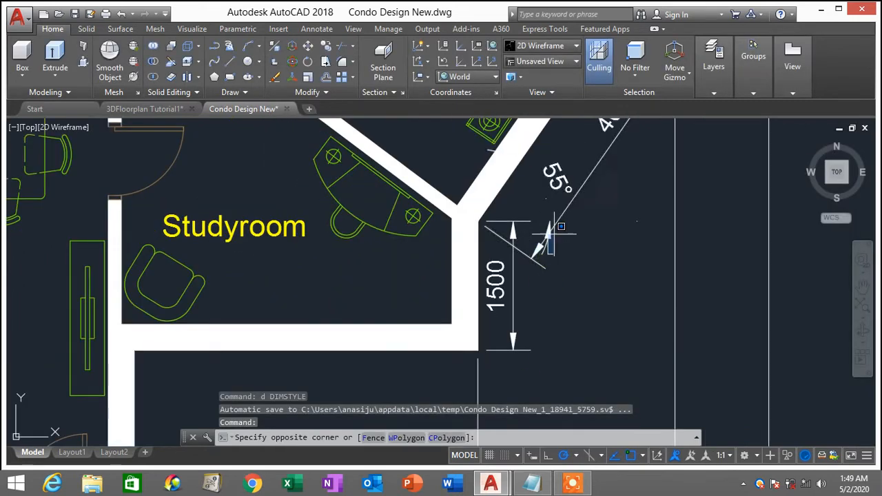
pyautogui.click(600, 310)
pyautogui.scroll(-2, 567, 311)
pyautogui.moveTo(566, 311); pyautogui.dragTo(576, 186, button='middle')
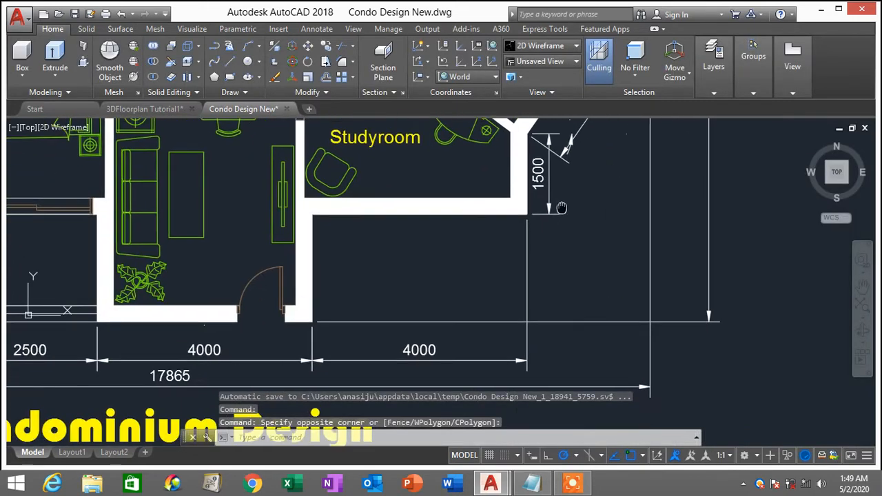
pyautogui.moveTo(584, 327); pyautogui.dragTo(583, 290, button='middle')
pyautogui.scroll(4, 576, 274)
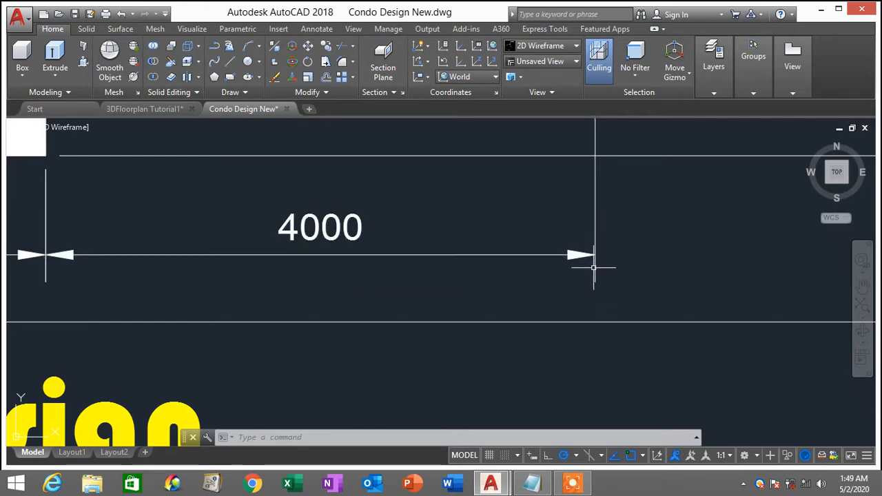
pyautogui.scroll(4, 595, 269)
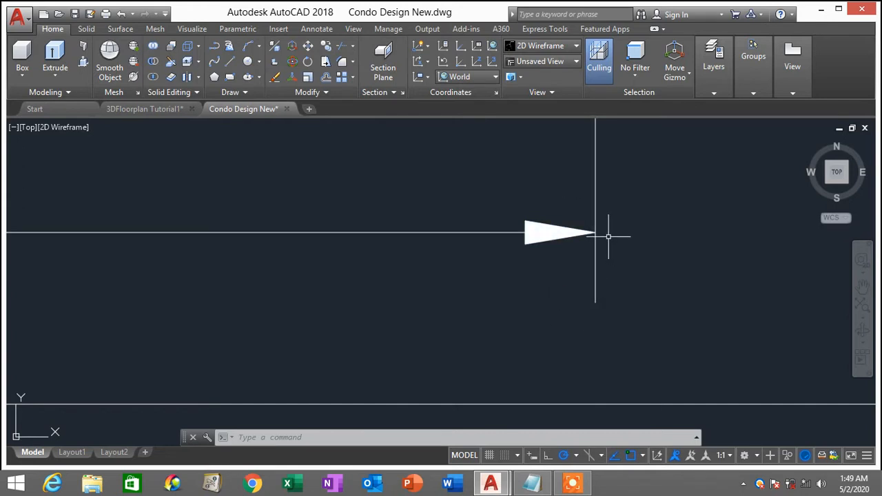
# - Open the Standard dimension style for modification with the D command and show its symbol and arrow settings
pyautogui.write('D')
pyautogui.press('Return')
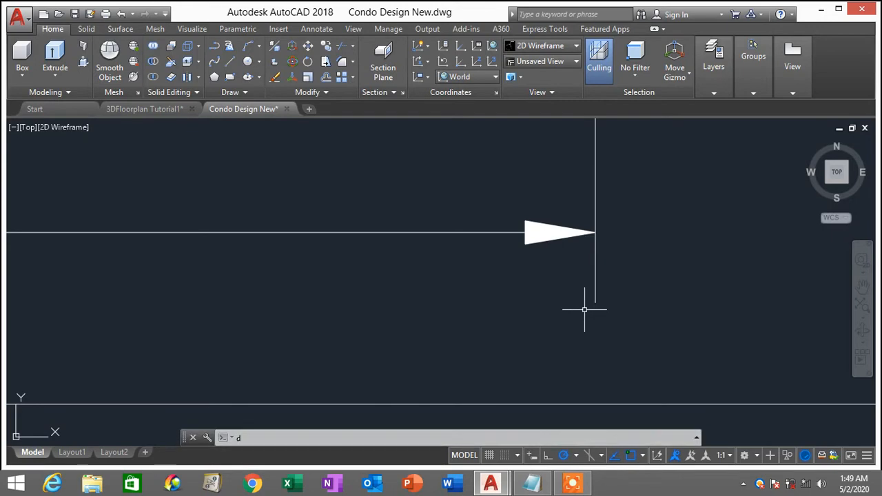
pyautogui.click(581, 215)
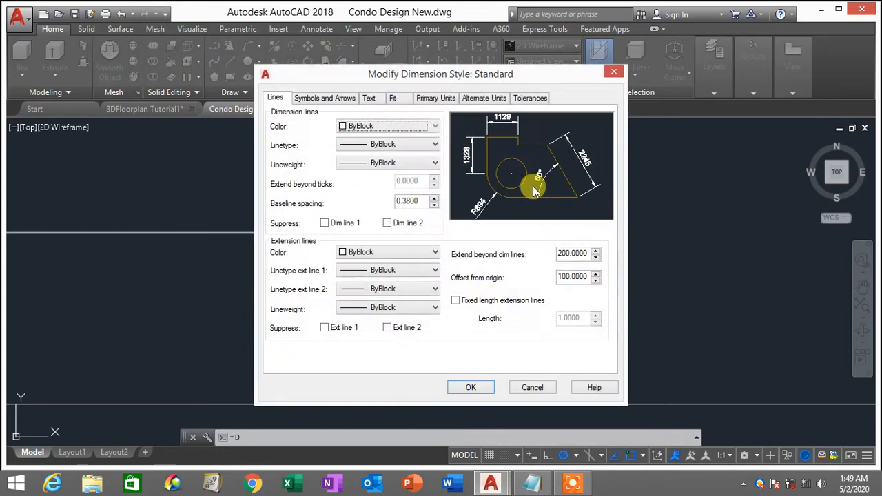
pyautogui.click(338, 98)
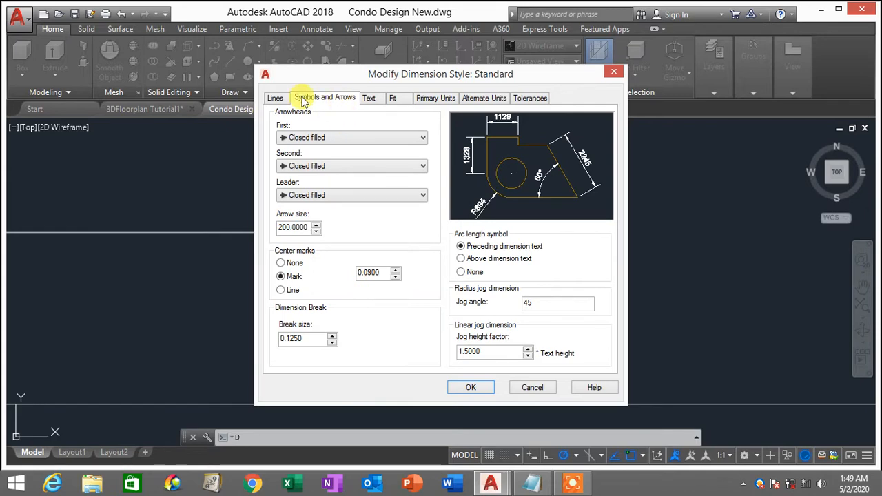
# - Set the first and second arrowheads to Architectural tick and check the arrow size setting
pyautogui.click(318, 141)
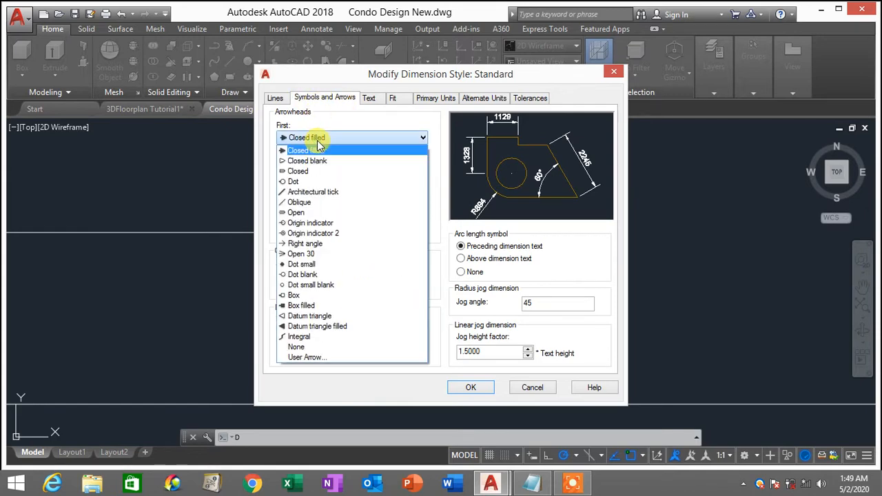
pyautogui.click(319, 142)
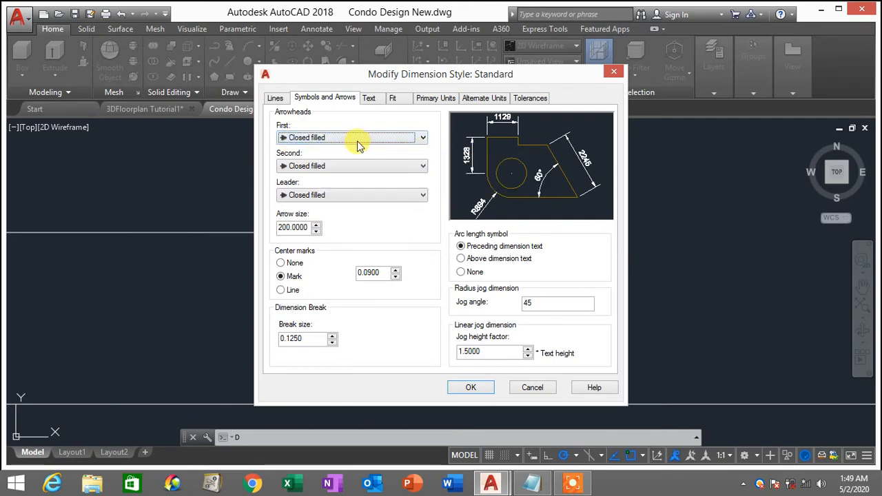
pyautogui.click(350, 140)
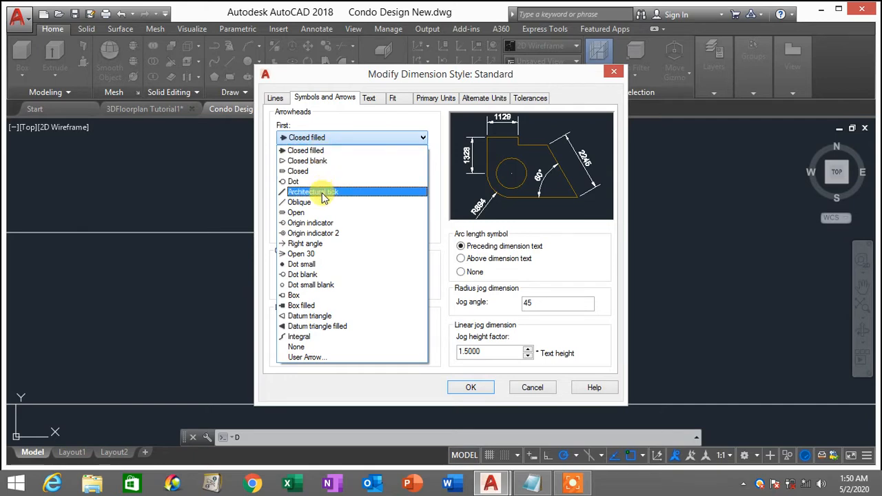
pyautogui.click(322, 193)
pyautogui.click(351, 137)
pyautogui.click(352, 138)
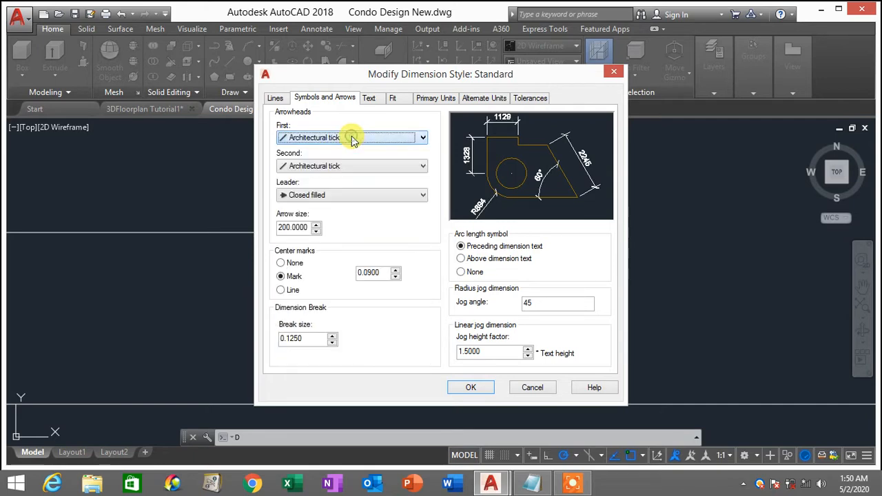
pyautogui.click(352, 140)
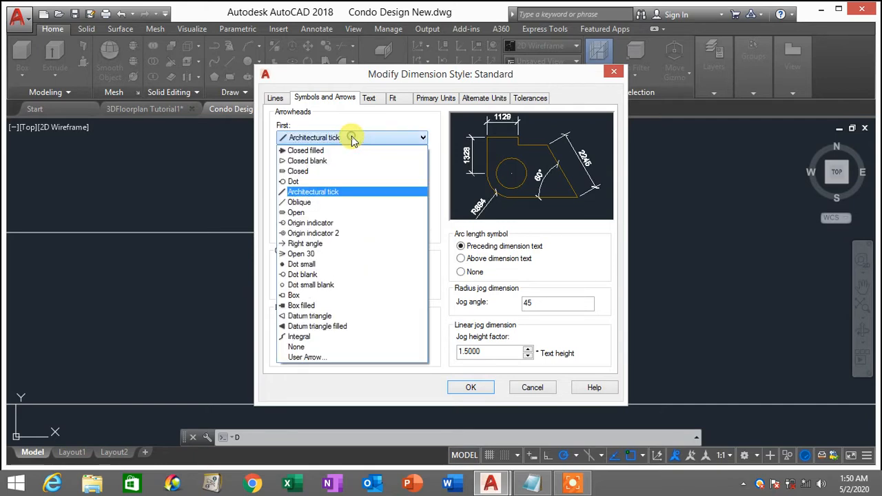
pyautogui.click(337, 196)
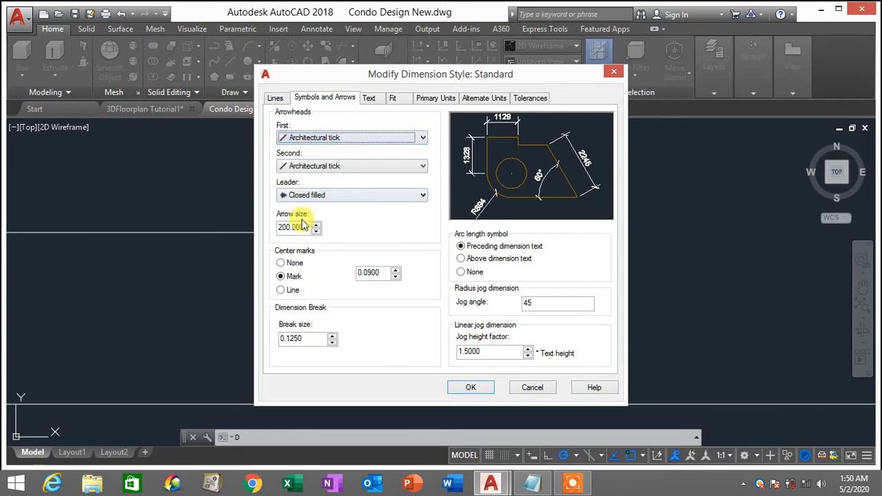
pyautogui.doubleClick(303, 227)
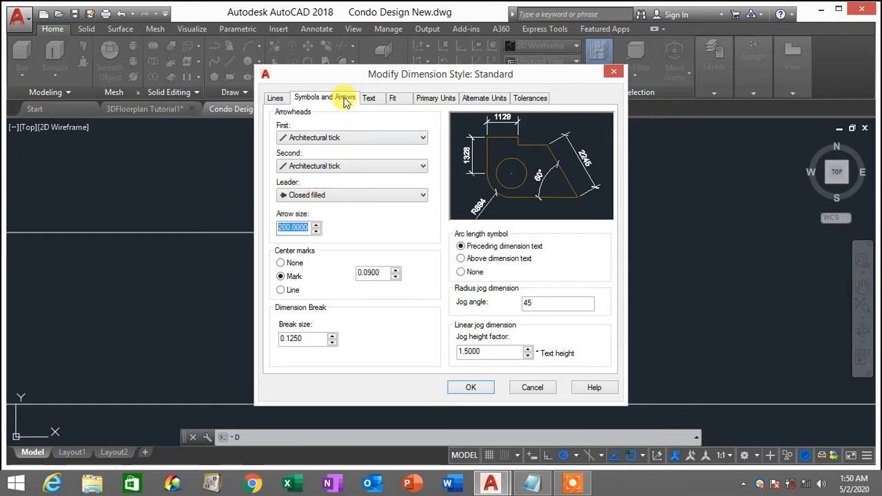
# - Check the Standard dimension style's text height, vertical text placement and offset from the dimension line, and accept the style
pyautogui.click(370, 98)
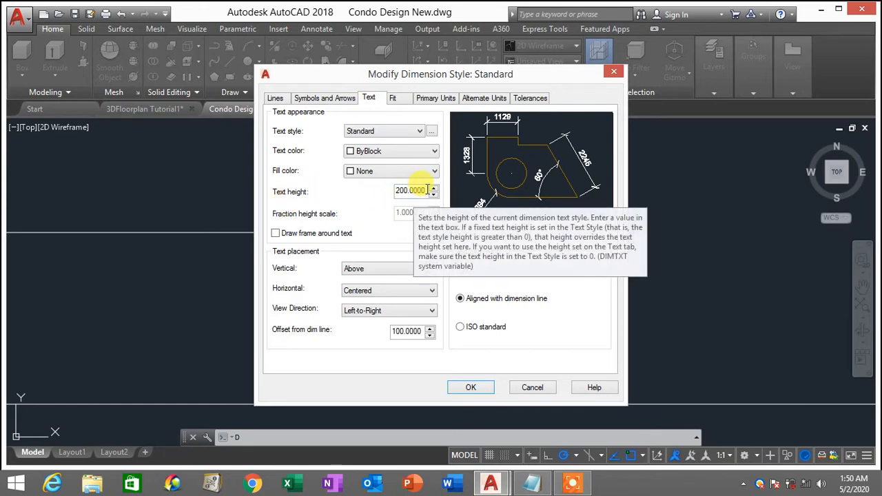
pyautogui.moveTo(427, 190); pyautogui.dragTo(368, 189)
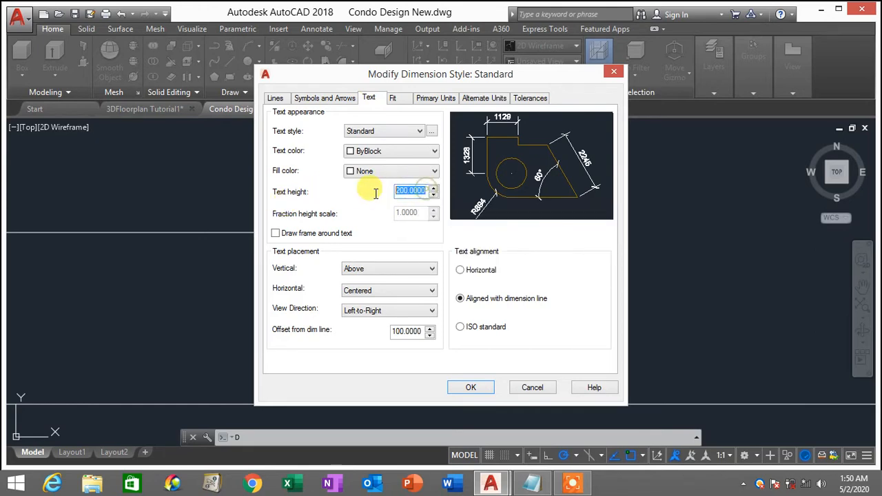
pyautogui.click(370, 270)
pyautogui.click(384, 269)
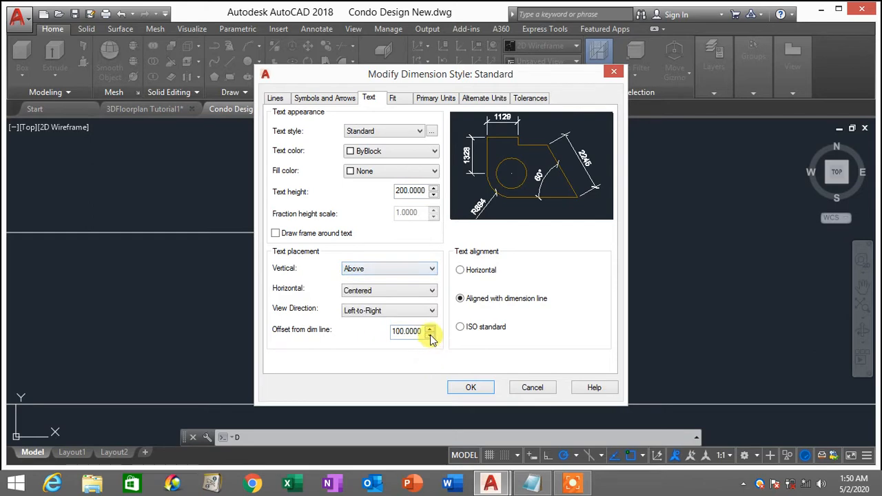
pyautogui.moveTo(421, 332); pyautogui.dragTo(376, 330)
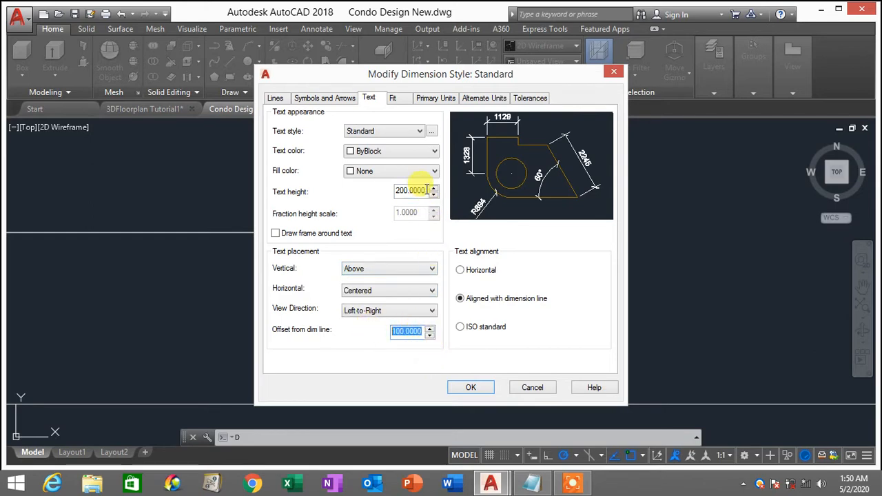
pyautogui.moveTo(424, 190); pyautogui.dragTo(354, 189)
pyautogui.click(471, 389)
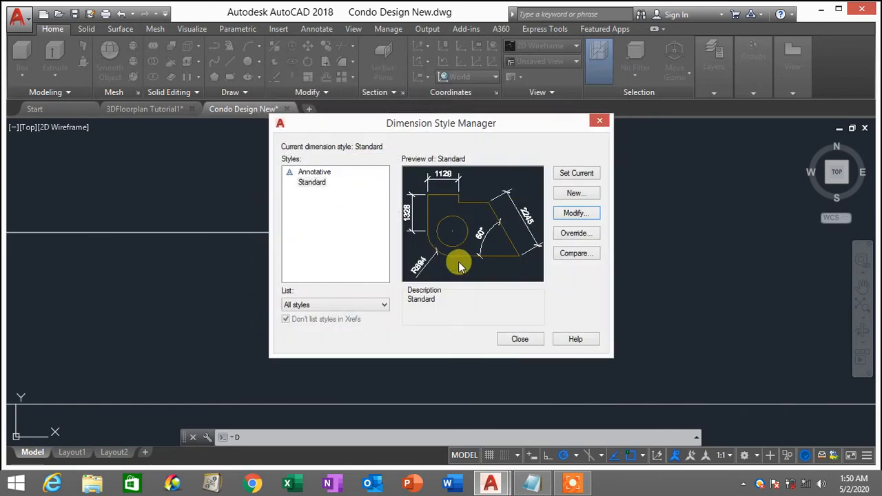
# - Close the style manager and examine the text size and the gap above the dimension line on the 4000 dimension below the Studyroom
pyautogui.scroll(-2, 437, 280)
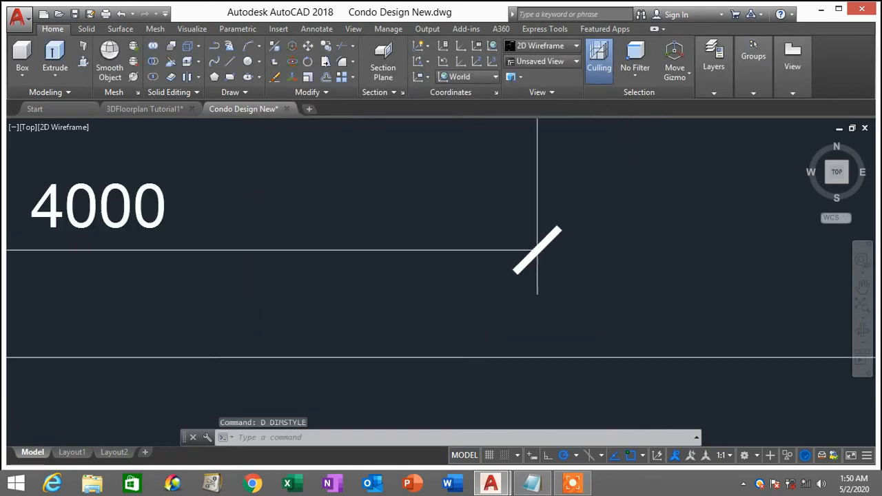
pyautogui.moveTo(259, 232); pyautogui.dragTo(461, 234, button='middle')
pyautogui.scroll(2, 404, 224)
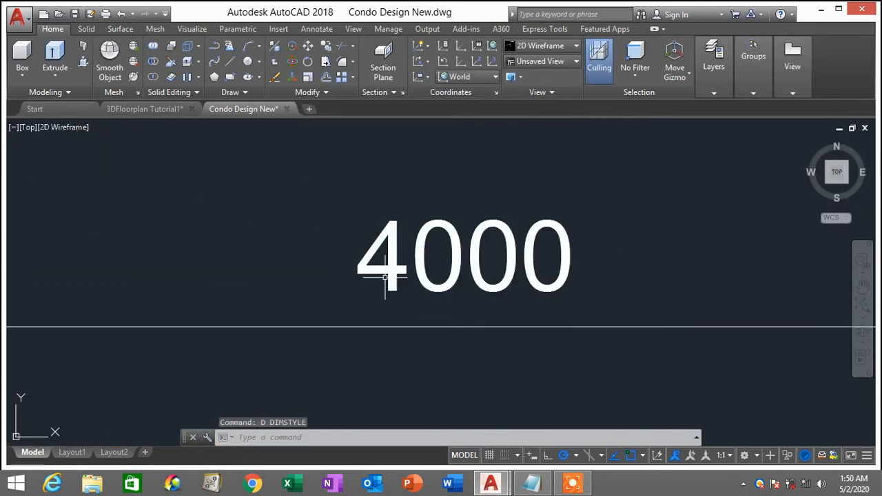
pyautogui.scroll(-5, 464, 249)
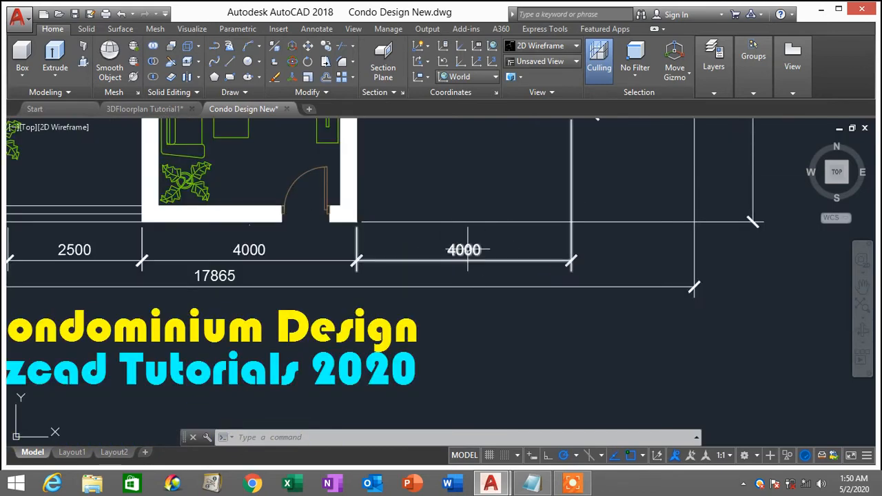
pyautogui.scroll(5, 481, 250)
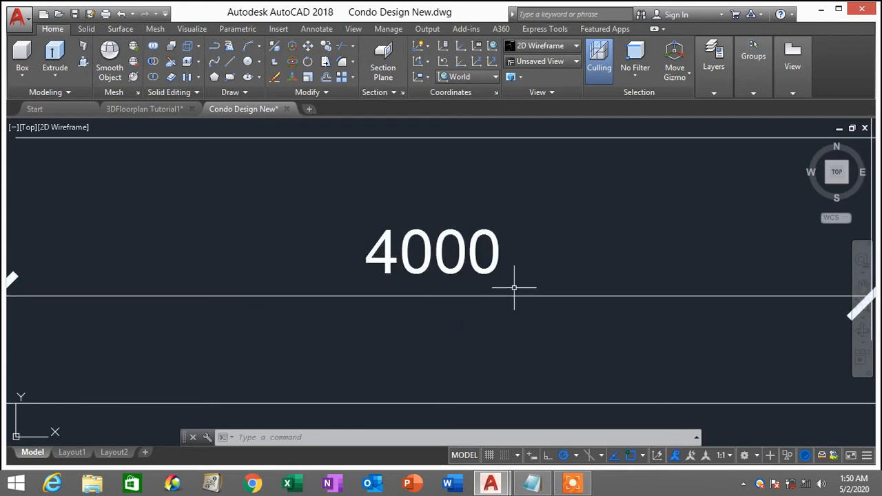
# - Reopen the Standard dimension style for modification with the D command, move the dialog aside and check the text height
pyautogui.write('d')
pyautogui.press('Return')
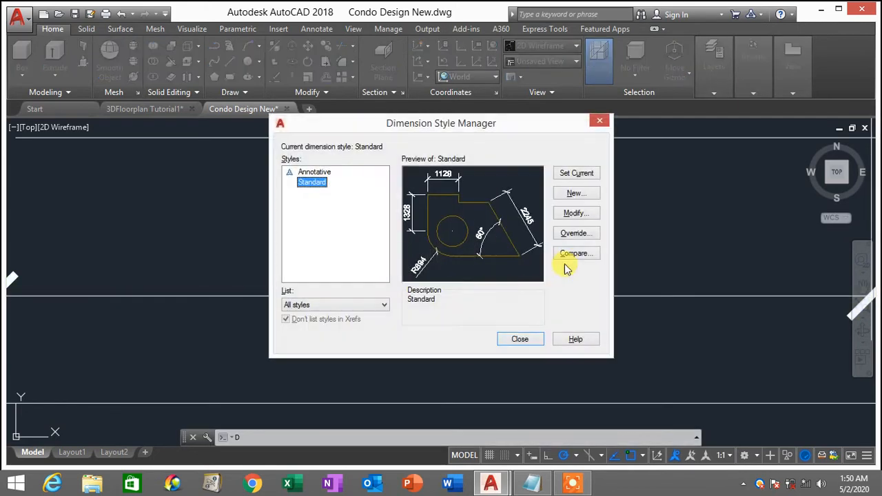
pyautogui.click(581, 217)
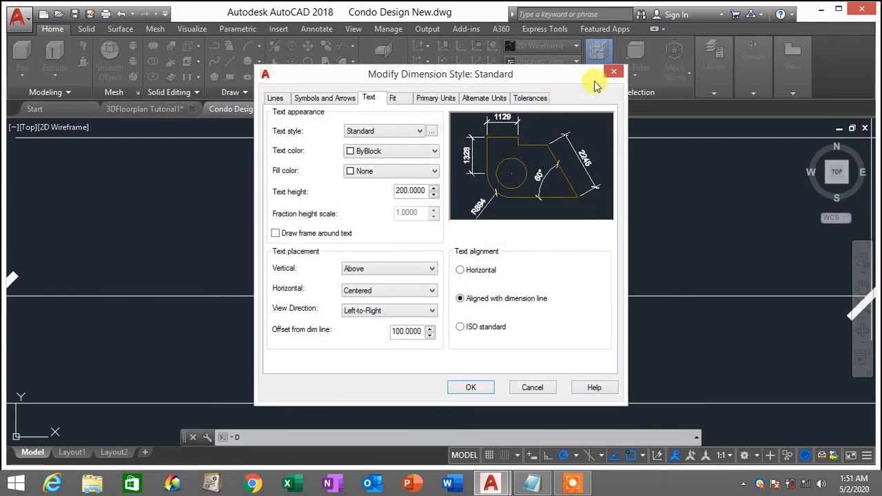
pyautogui.moveTo(585, 75); pyautogui.dragTo(758, 37)
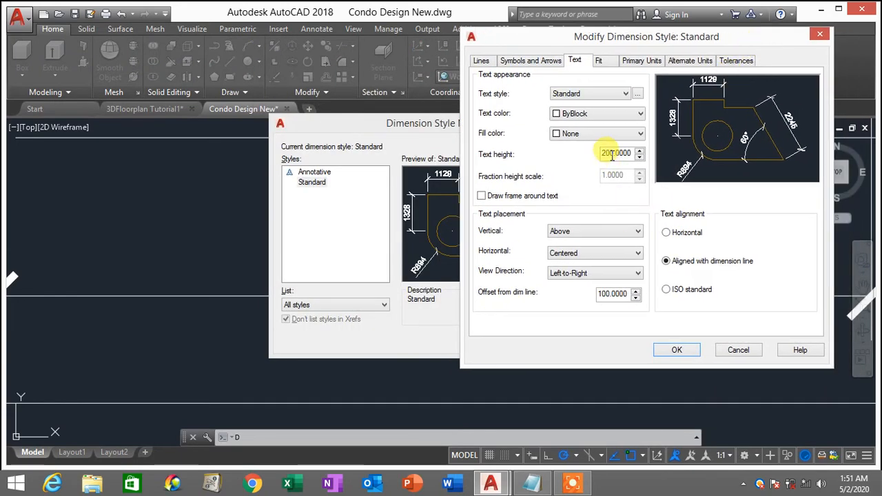
pyautogui.click(634, 153)
pyautogui.moveTo(634, 153); pyautogui.dragTo(583, 153)
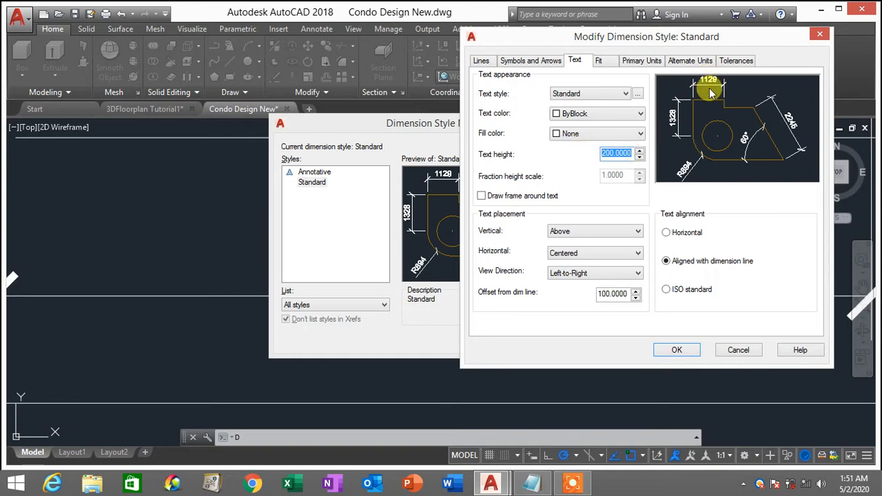
# - Check the vertical text placement, offset from the dimension line and text alignment, accept the style and close the manager
pyautogui.click(584, 235)
pyautogui.click(564, 237)
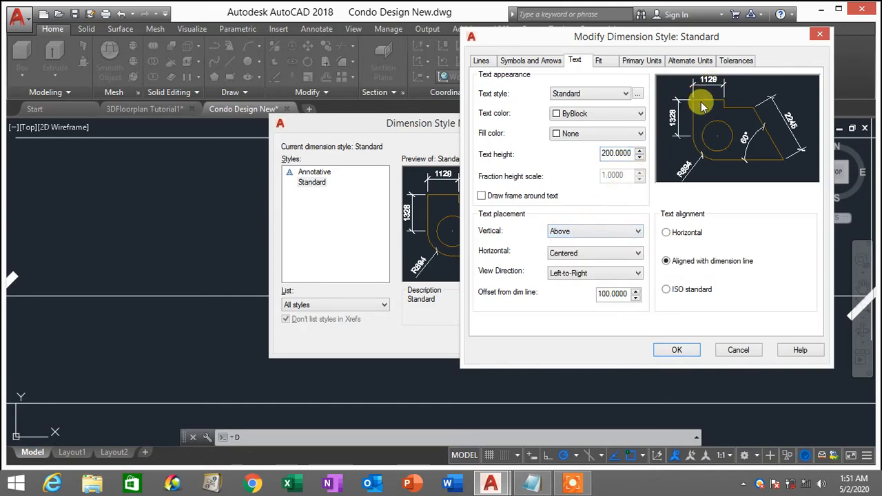
pyautogui.moveTo(628, 295); pyautogui.dragTo(586, 294)
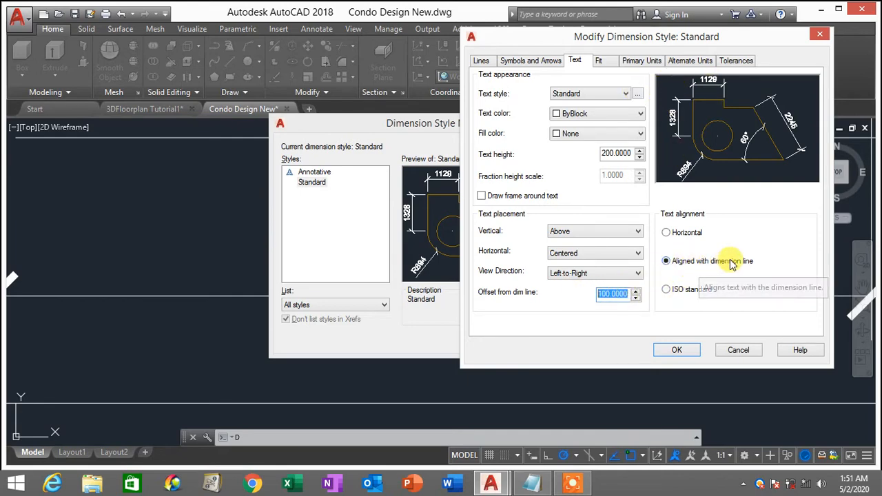
pyautogui.click(677, 351)
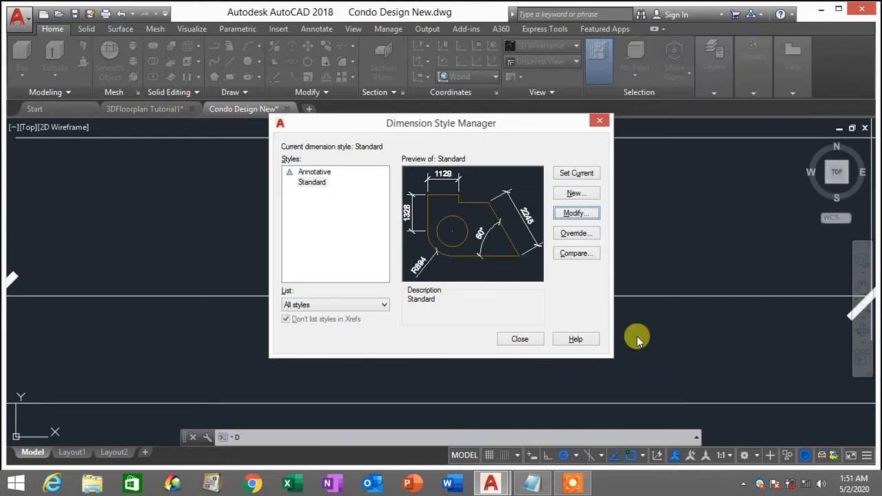
pyautogui.click(523, 338)
# - Examine how the dimension text aligns with its line below the condominium plan and along Bedroom 1's slanted wall
pyautogui.scroll(-10, 562, 295)
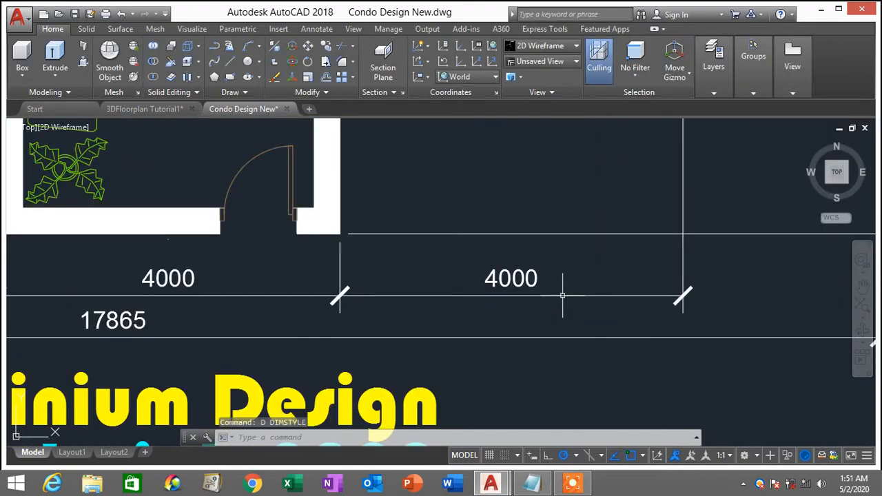
pyautogui.scroll(2, 571, 282)
pyautogui.scroll(-2, 571, 281)
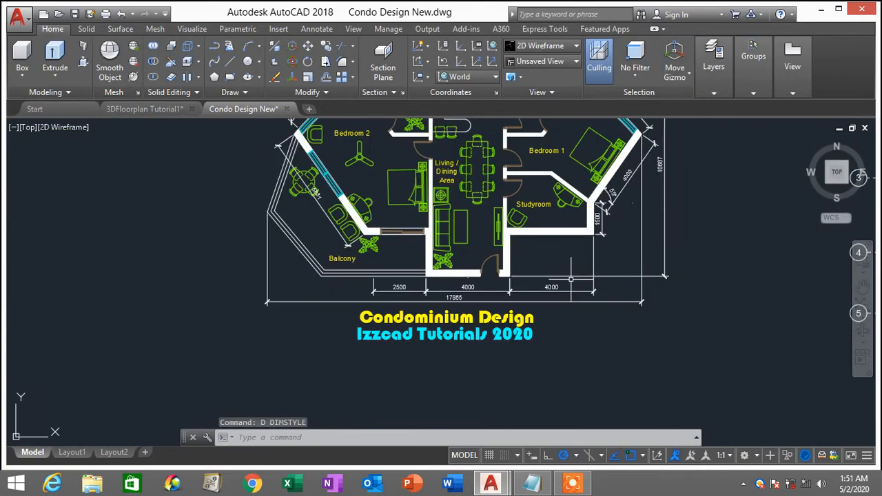
pyautogui.moveTo(572, 269); pyautogui.dragTo(456, 307, button='middle')
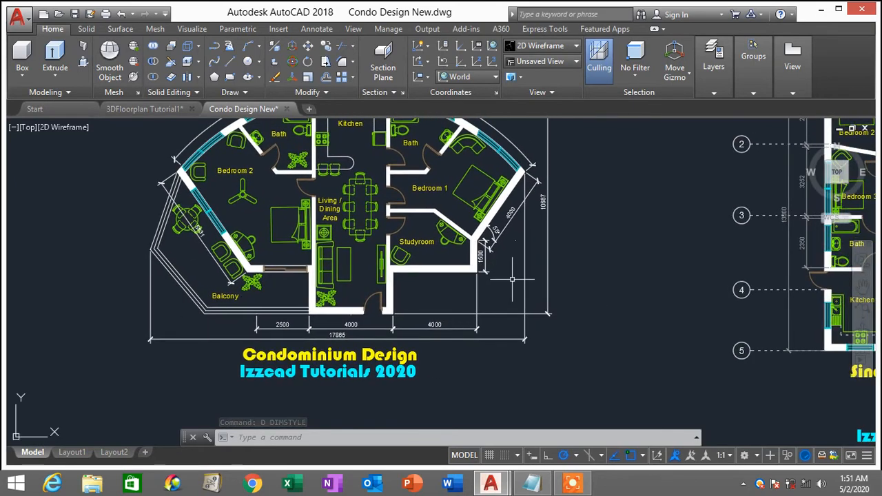
pyautogui.scroll(6, 517, 223)
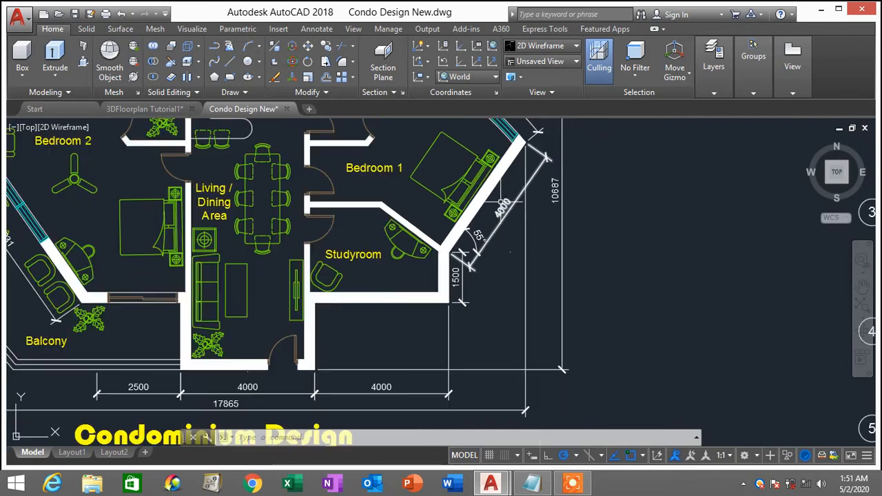
pyautogui.scroll(-3, 510, 210)
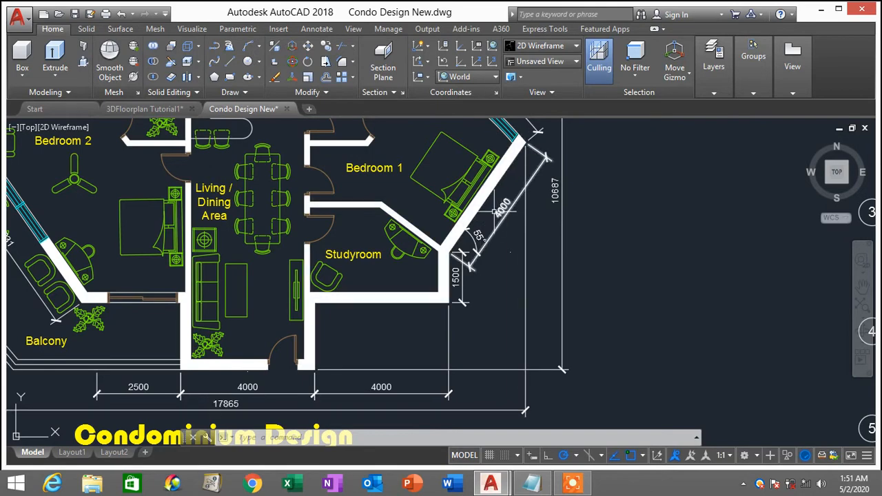
pyautogui.scroll(2, 507, 196)
pyautogui.scroll(-2, 501, 221)
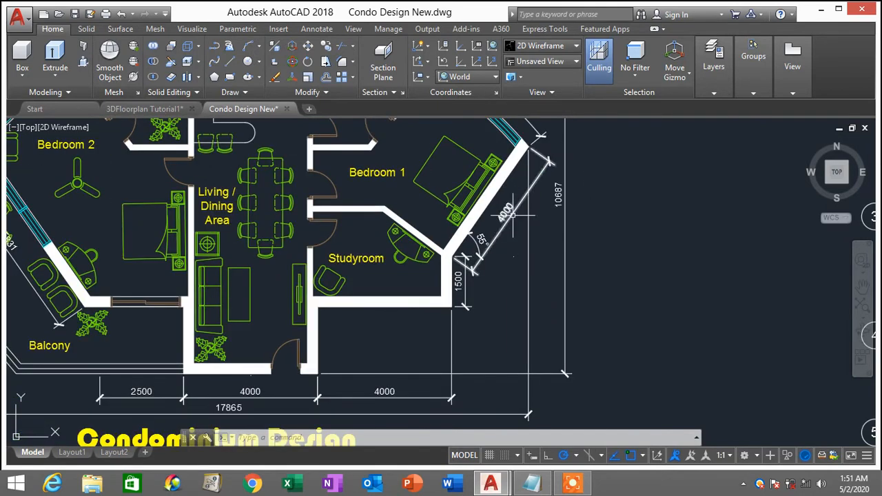
pyautogui.doubleClick(513, 215)
# - Set the linear dimension precision to 0 in the Standard style's primary units with the D command, and close the manager
pyautogui.write('d')
pyautogui.press('Return')
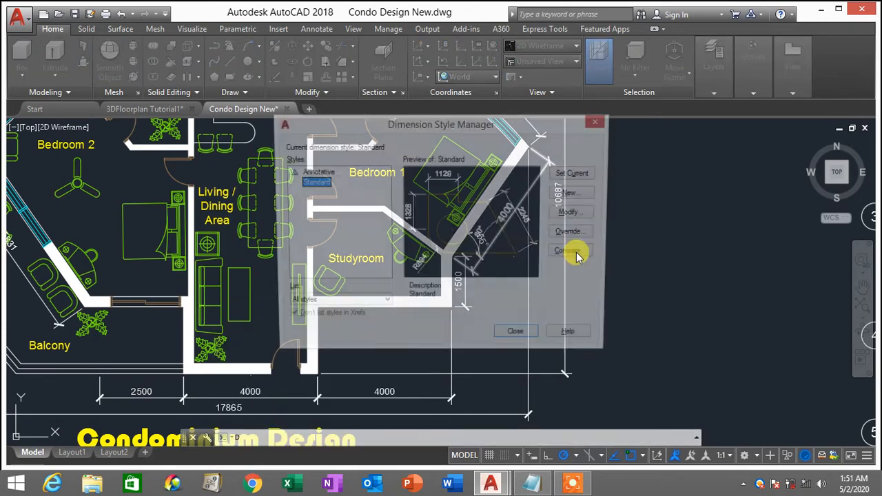
pyautogui.click(576, 214)
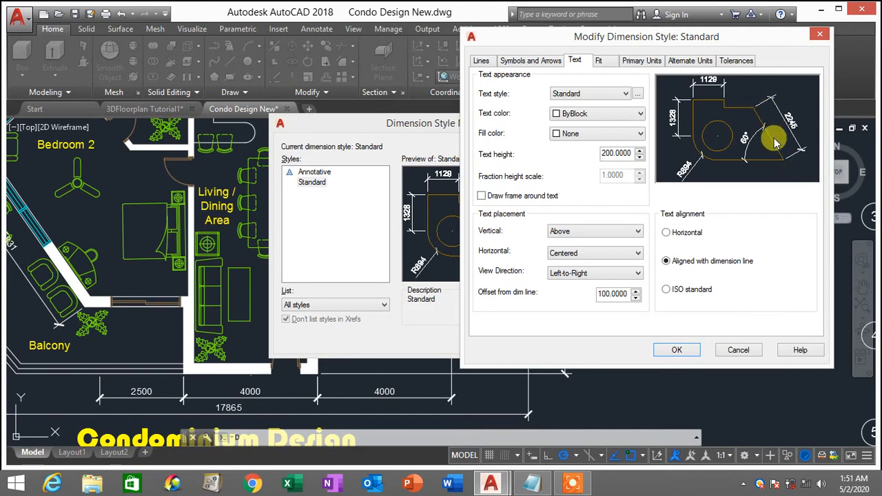
pyautogui.click(642, 62)
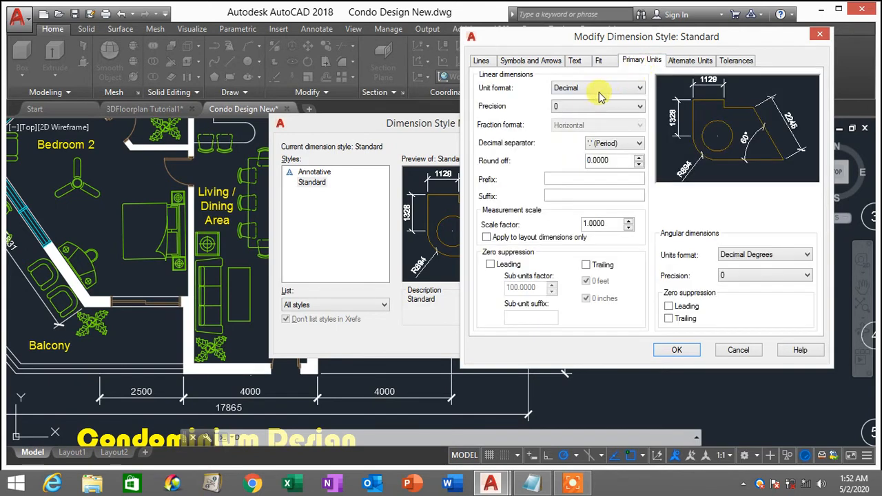
pyautogui.click(586, 107)
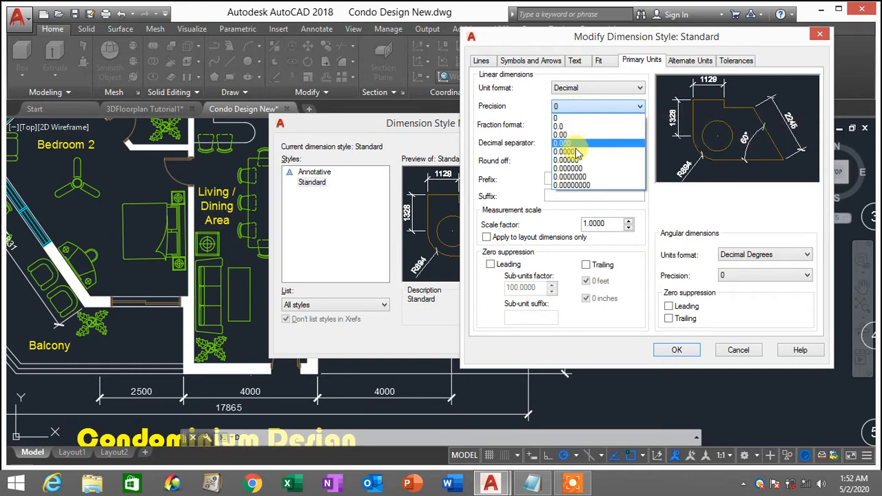
pyautogui.click(570, 111)
pyautogui.click(570, 108)
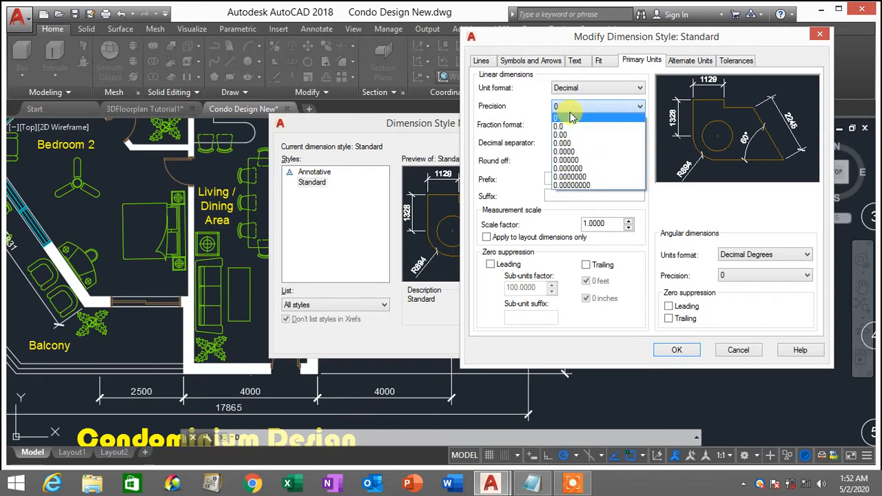
pyautogui.click(570, 118)
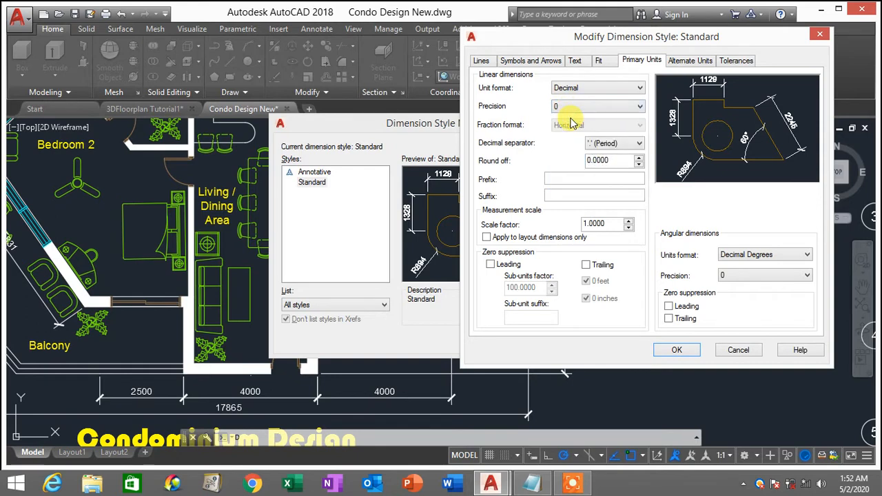
pyautogui.click(680, 352)
pyautogui.click(522, 340)
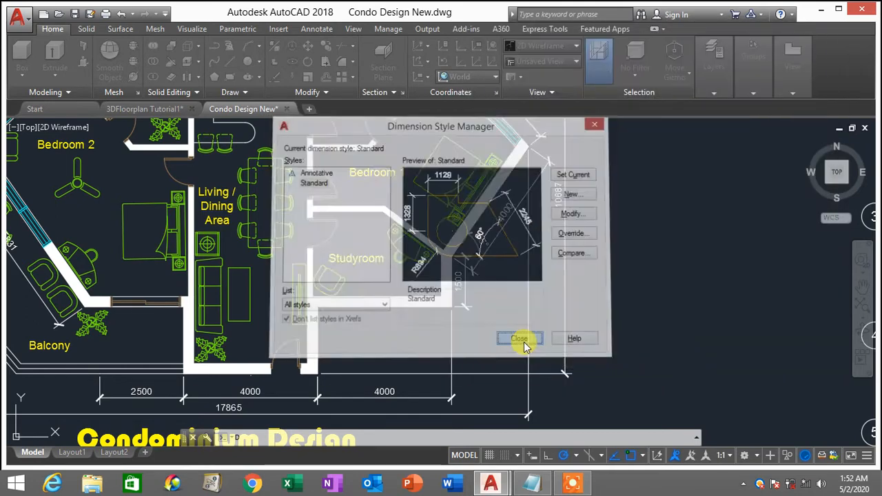
# - Review the Standard dimension style's lines, arrowheads, text, fit and primary units with the D command, accept the style and close the manager
pyautogui.scroll(-5, 552, 331)
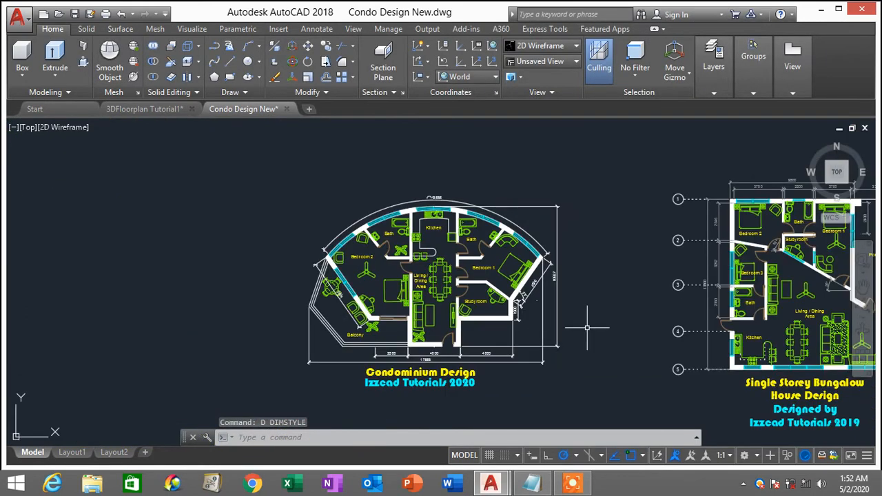
pyautogui.scroll(3, 587, 328)
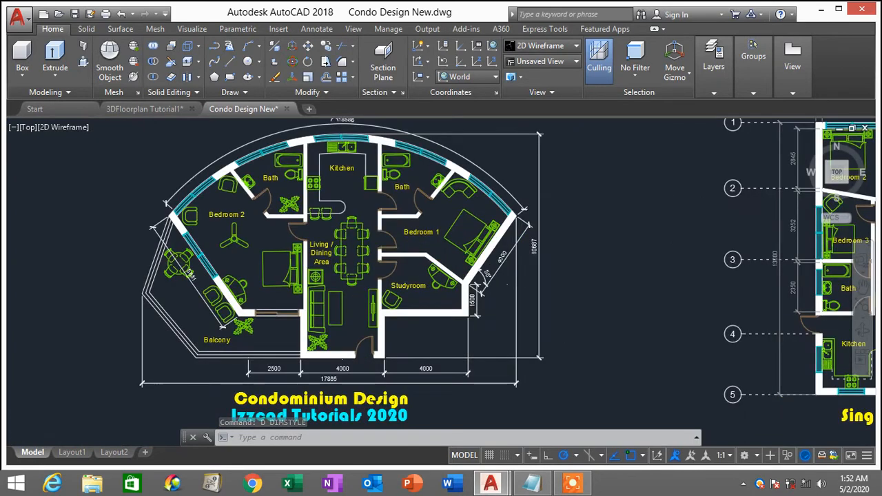
pyautogui.scroll(-5, 587, 329)
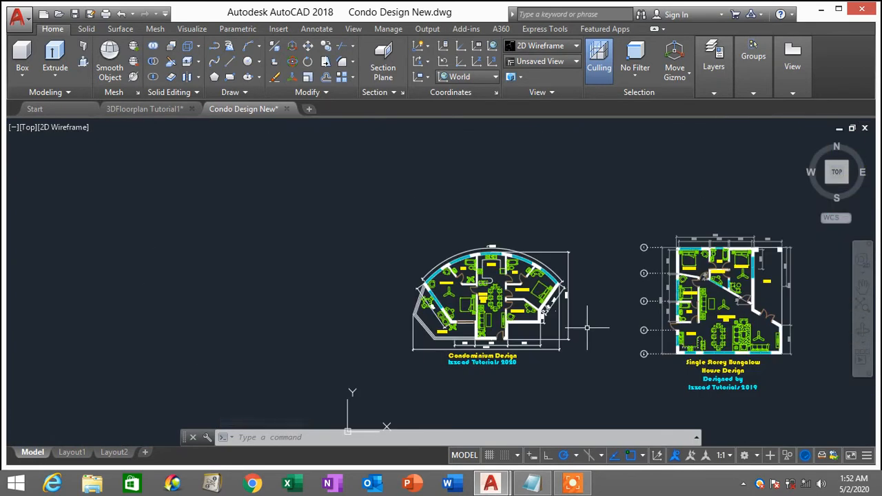
pyautogui.write('d')
pyautogui.press('Return')
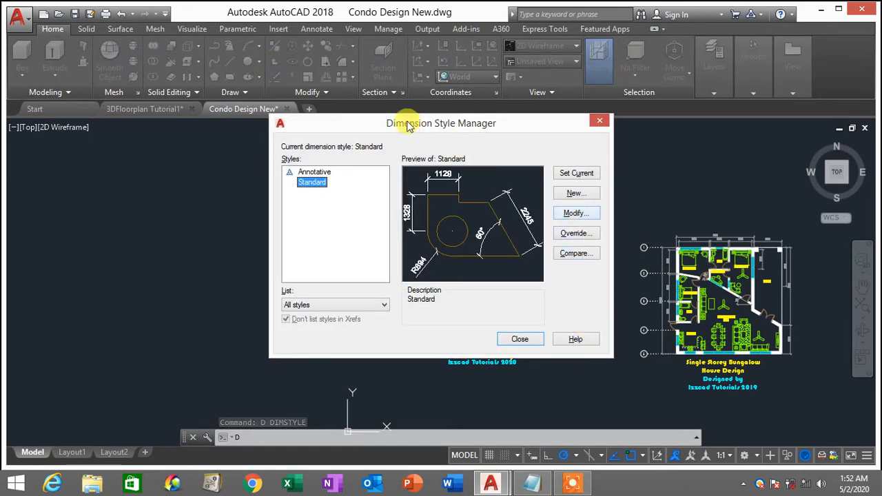
pyautogui.click(577, 214)
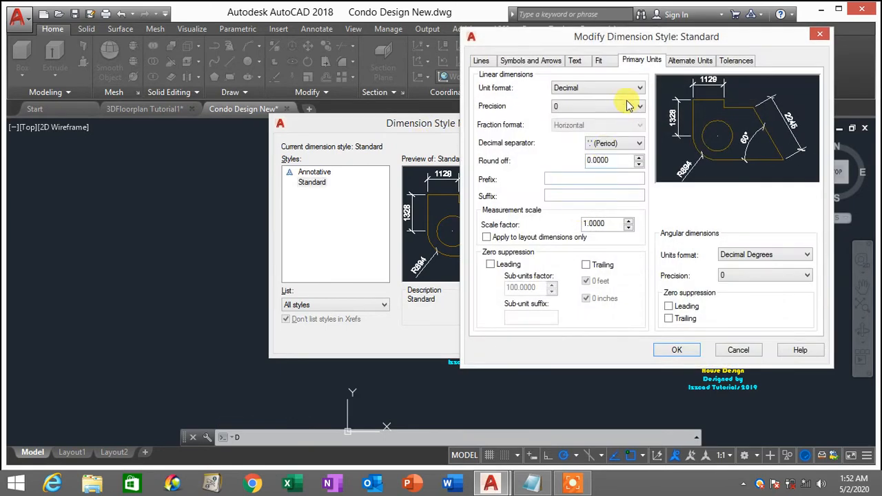
pyautogui.click(482, 61)
pyautogui.click(528, 60)
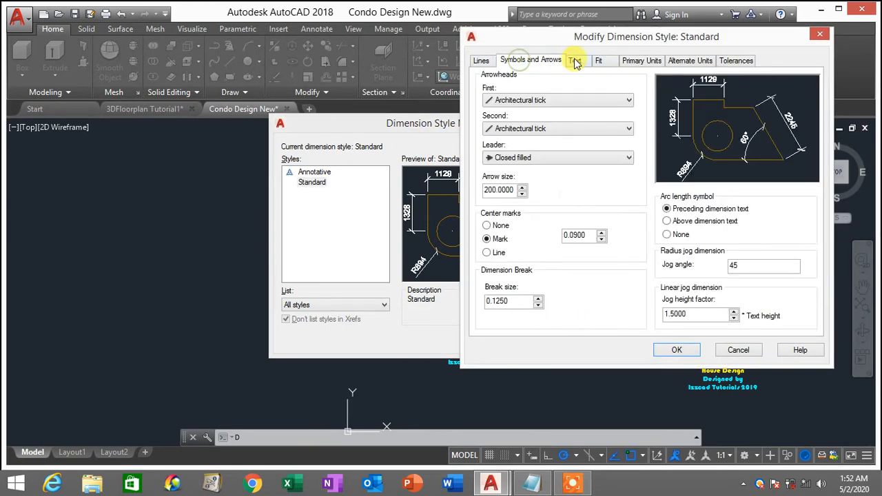
pyautogui.click(575, 61)
pyautogui.click(599, 61)
pyautogui.click(638, 61)
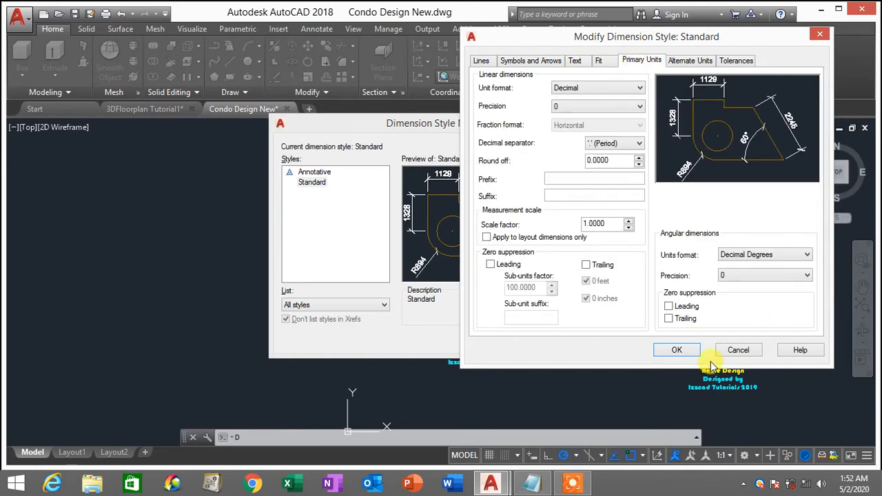
pyautogui.click(686, 353)
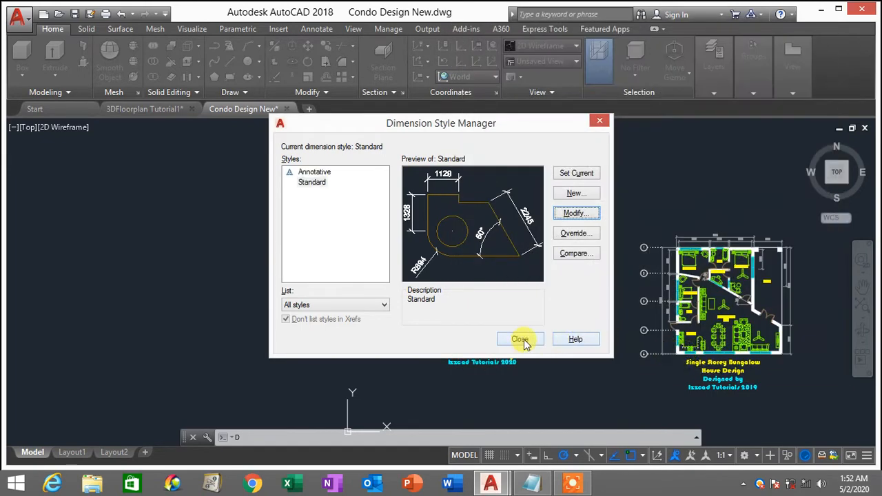
pyautogui.click(521, 340)
# - Switch from model space to Layout1 and view the whole condominium sheet
pyautogui.moveTo(566, 277); pyautogui.dragTo(489, 243, button='middle')
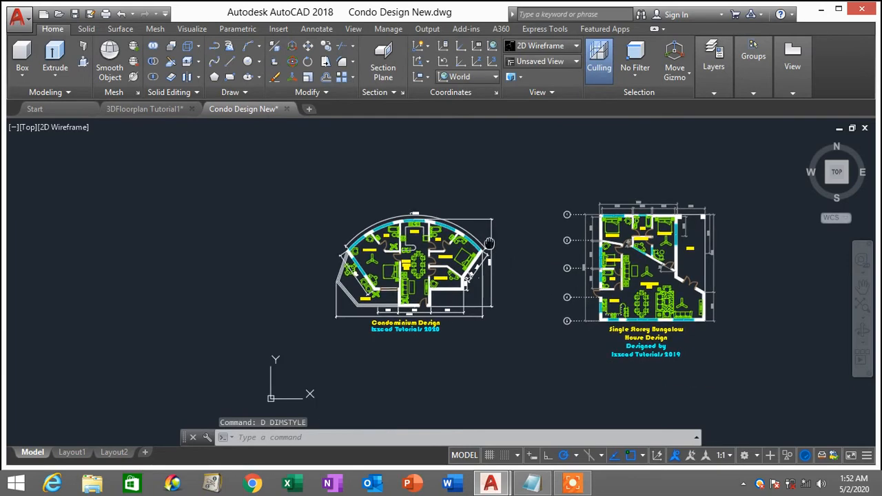
pyautogui.scroll(2, 488, 243)
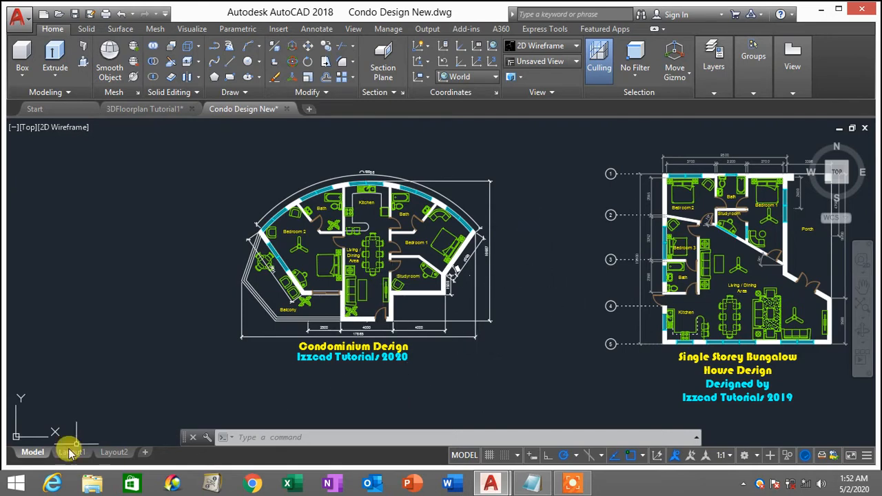
pyautogui.moveTo(67, 455)
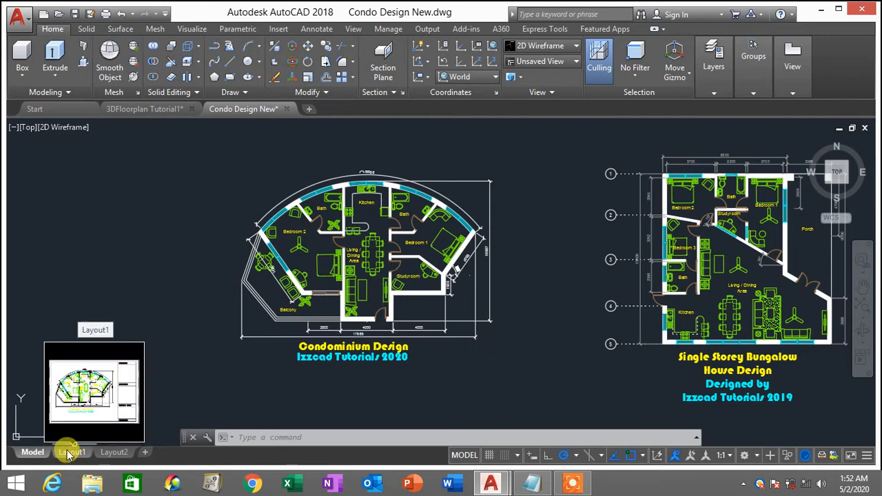
pyautogui.click(69, 452)
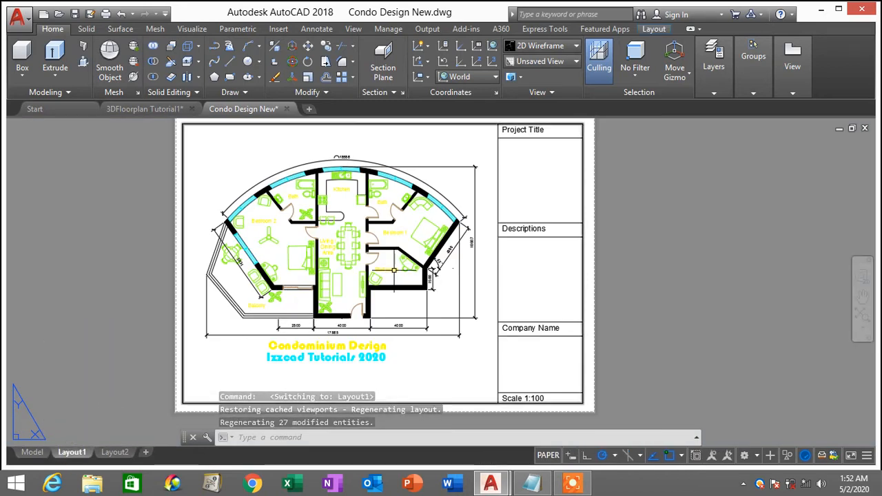
pyautogui.scroll(-4, 394, 270)
pyautogui.scroll(4, 380, 274)
pyautogui.moveTo(399, 229); pyautogui.dragTo(464, 247, button='middle')
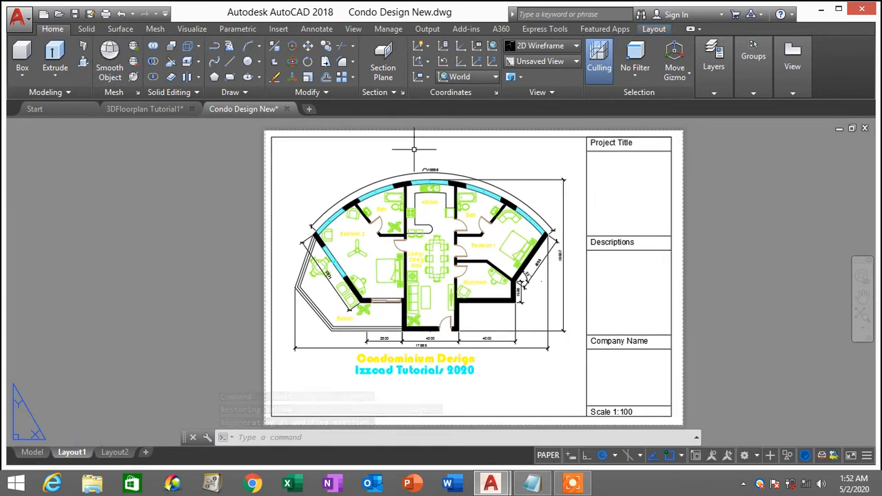
# - Examine the condominium sheet's border and its title block with project title, descriptions, company name and scale fields
pyautogui.moveTo(717, 246); pyautogui.dragTo(683, 225, button='middle')
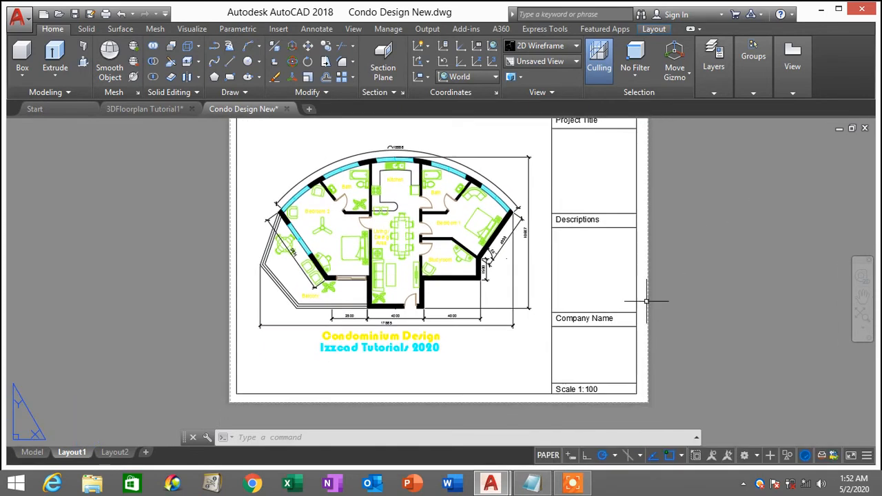
pyautogui.scroll(-2, 647, 301)
pyautogui.scroll(2, 630, 311)
pyautogui.scroll(-2, 600, 304)
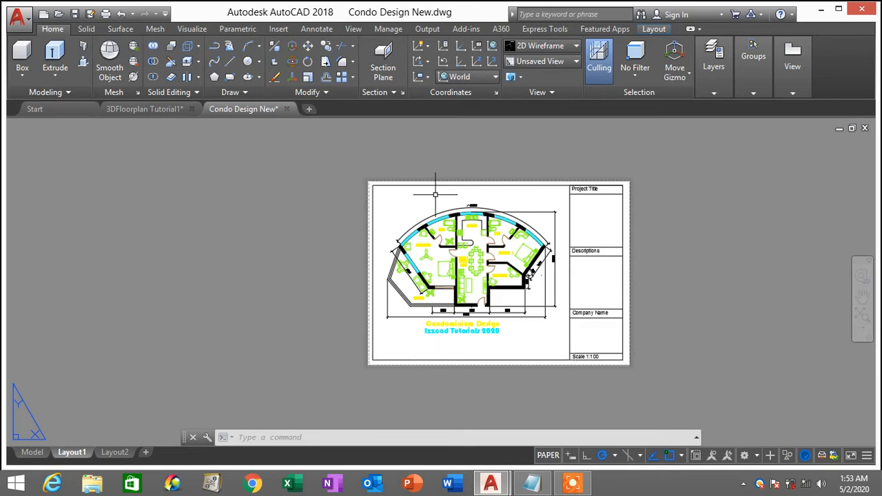
pyautogui.scroll(2, 586, 282)
pyautogui.scroll(-2, 583, 282)
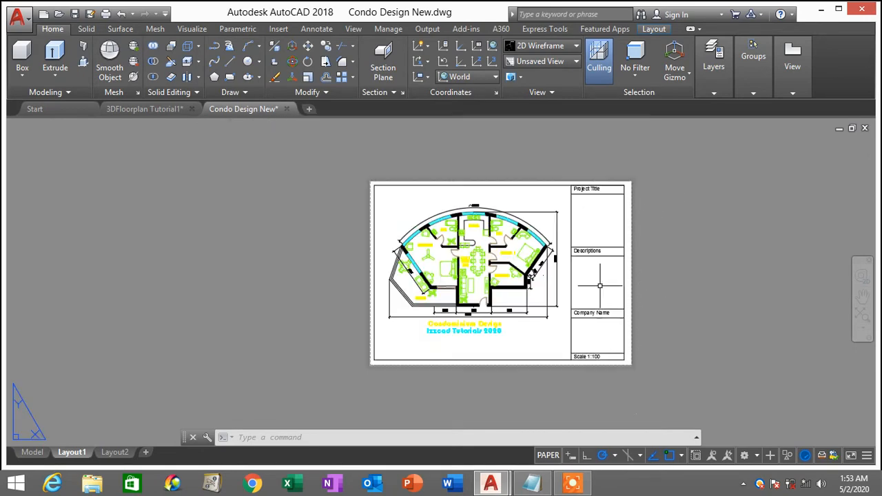
pyautogui.scroll(2, 583, 282)
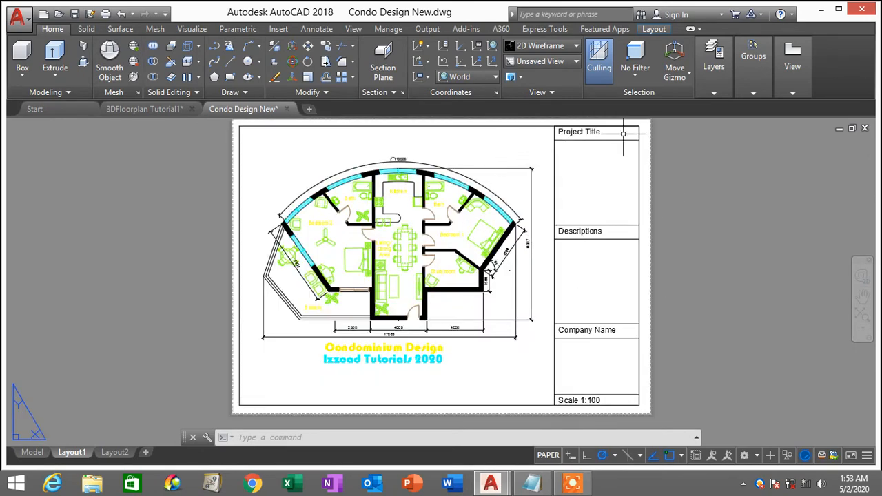
pyautogui.moveTo(638, 227); pyautogui.dragTo(572, 230, button='middle')
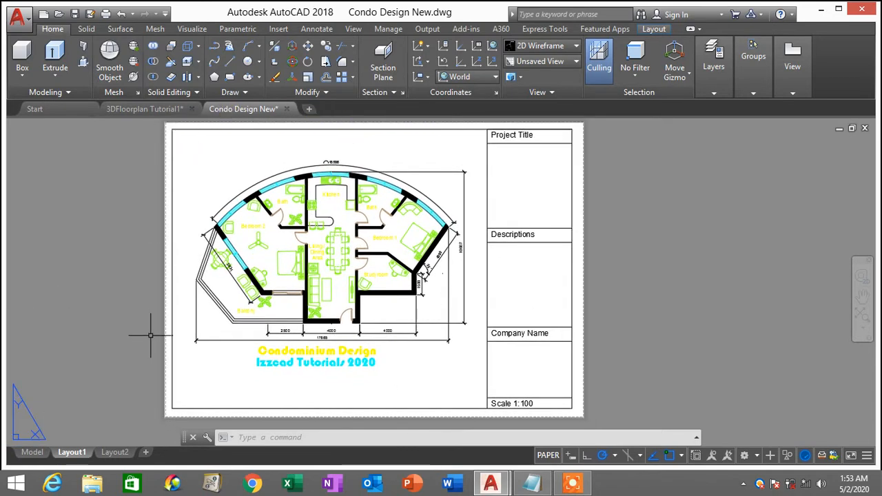
# - Compare the two house plans in model space with their display in Layout2, and finish on Layout2
pyautogui.click(114, 453)
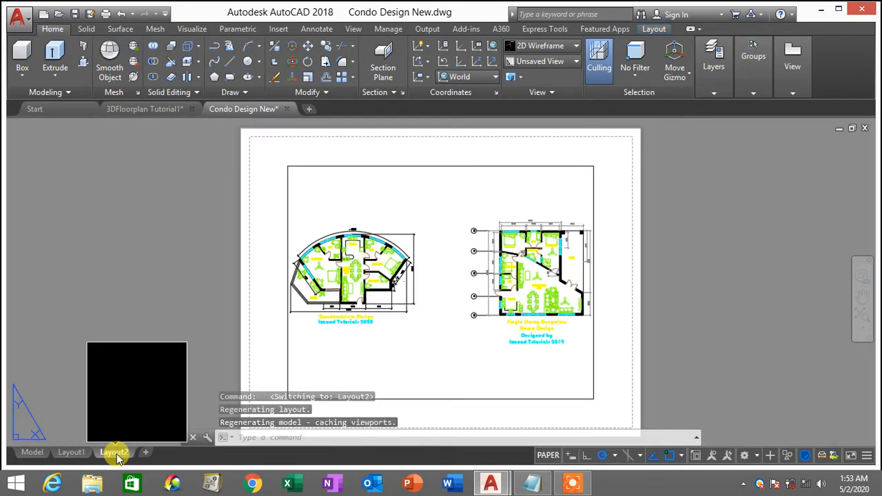
pyautogui.click(32, 452)
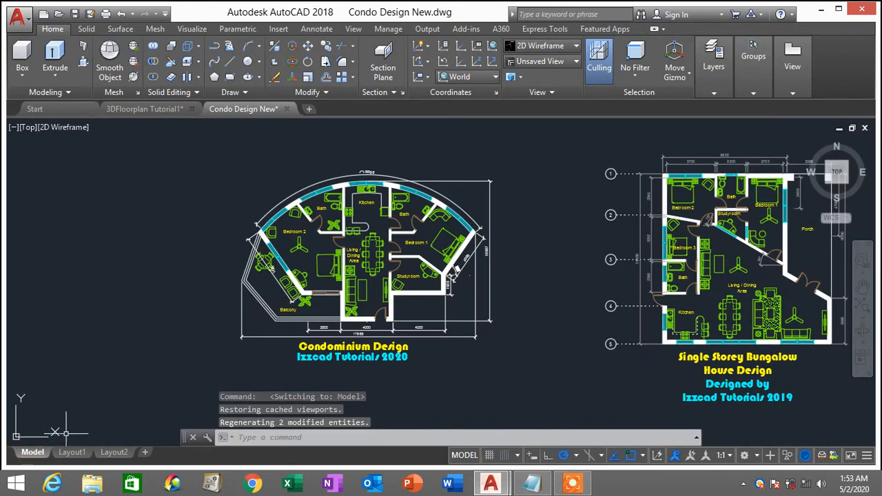
pyautogui.click(109, 453)
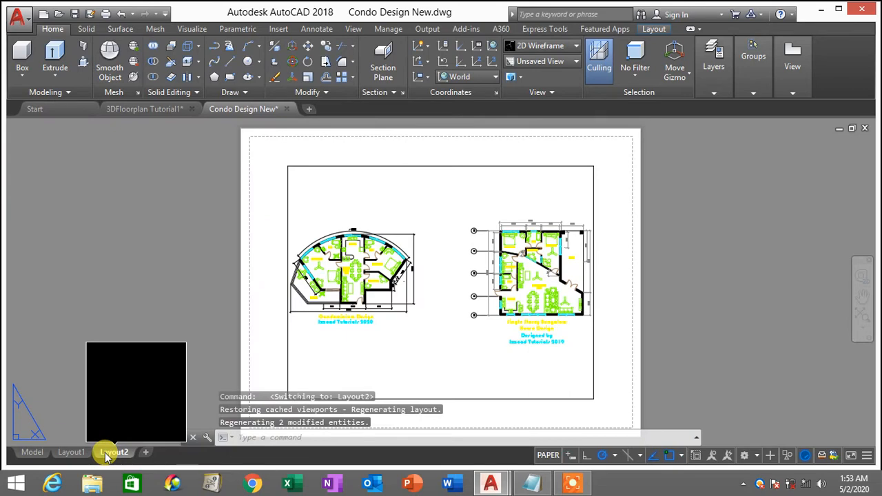
pyautogui.click(33, 453)
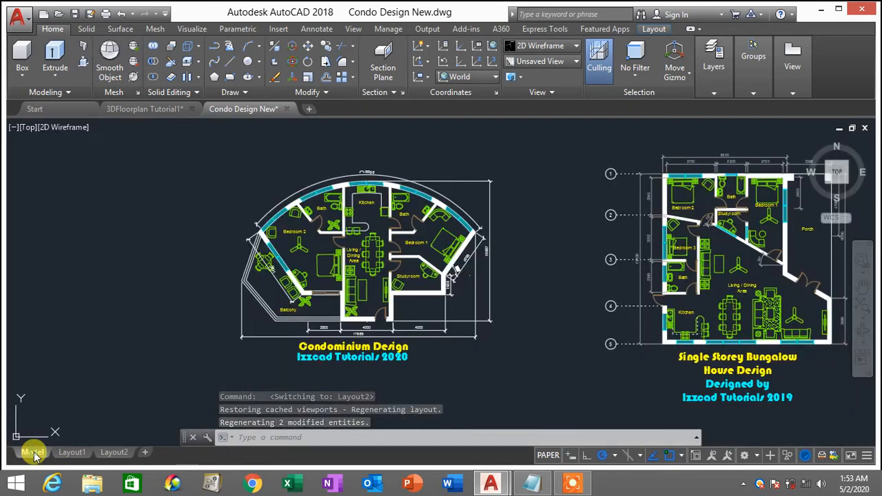
pyautogui.moveTo(541, 335); pyautogui.dragTo(424, 344, button='middle')
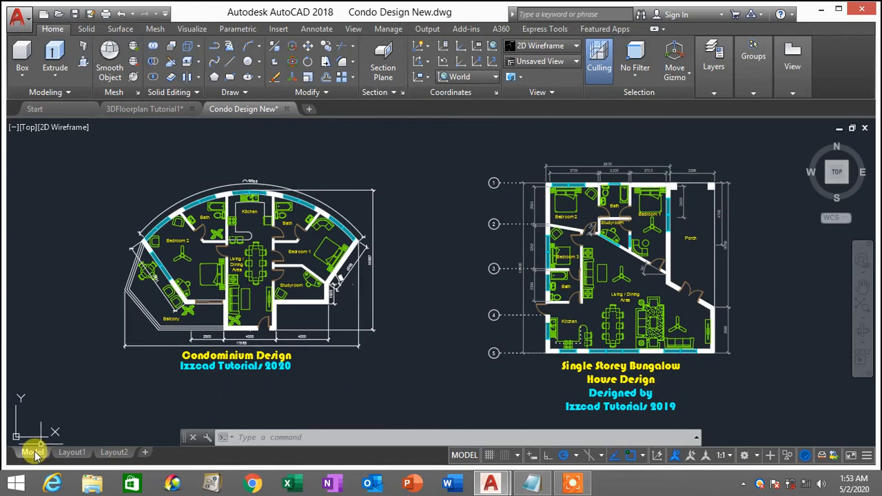
pyautogui.click(118, 452)
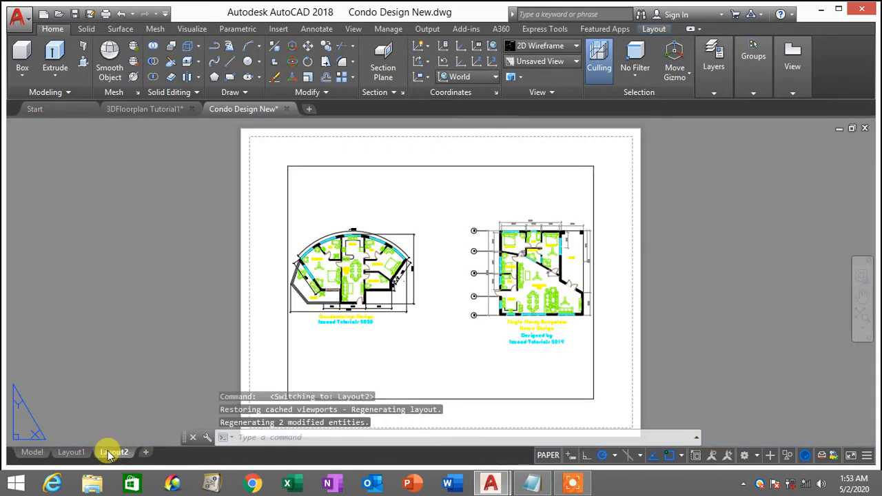
# - Switch to the Notepad notes, highlight the "b. Layout" plot type, and minimise the notes to return to AutoCAD
pyautogui.click(530, 485)
pyautogui.moveTo(80, 226); pyautogui.dragTo(185, 227)
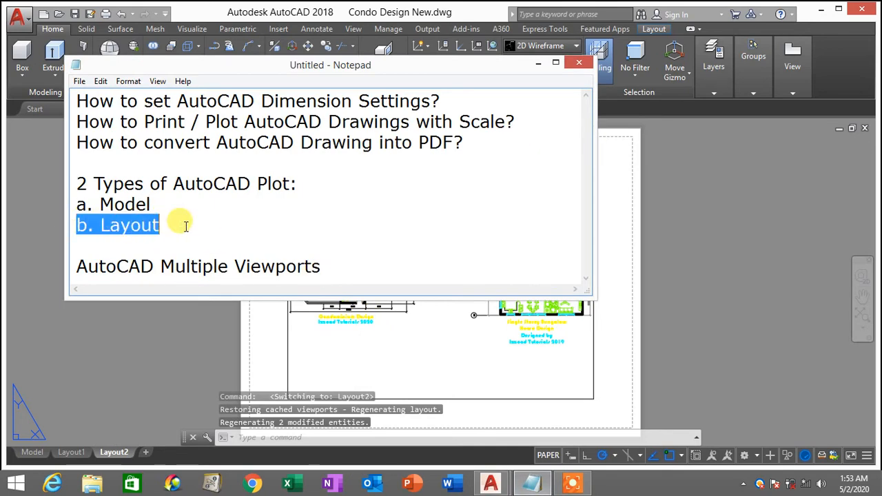
pyautogui.click(538, 64)
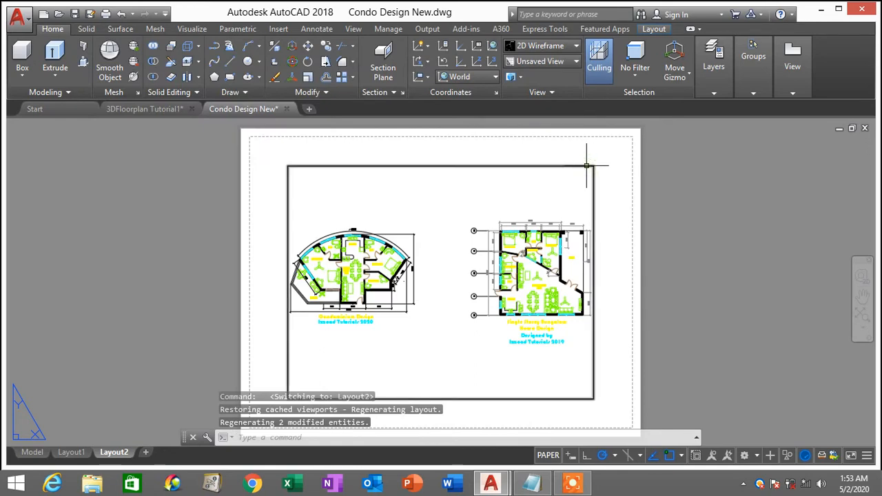
# - Delete the existing viewport from the Layout2 sheet
pyautogui.click(586, 166)
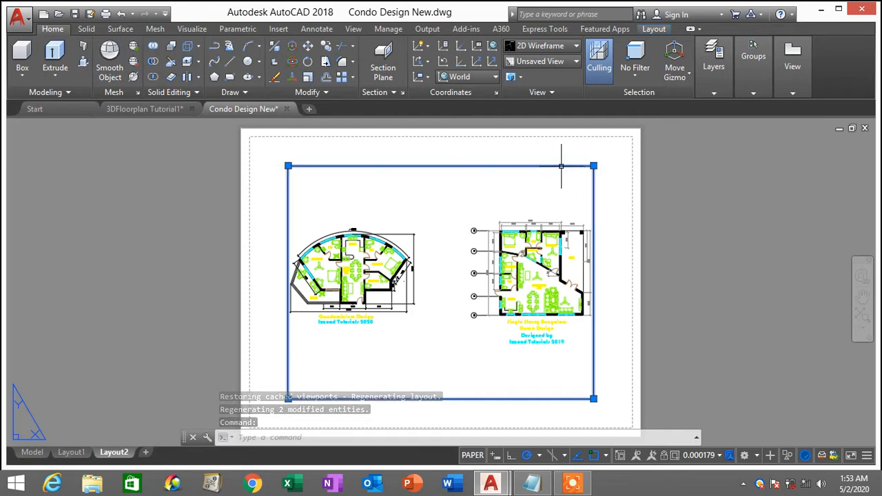
pyautogui.click(612, 181)
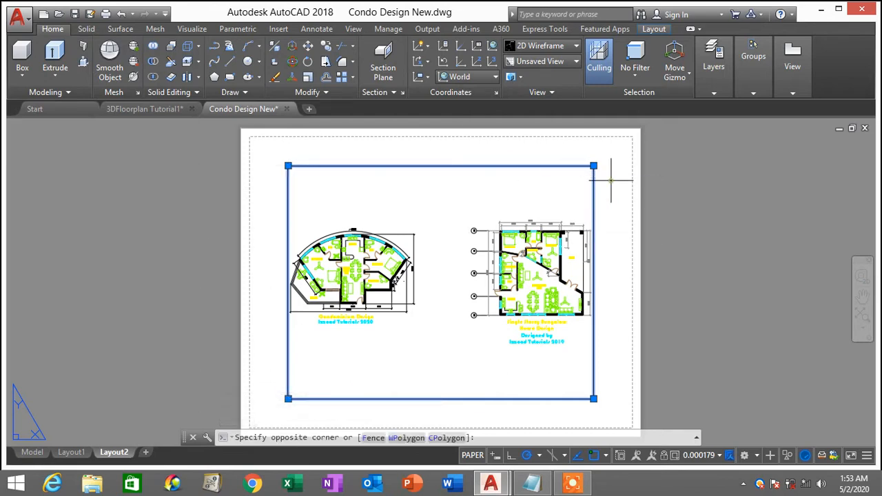
pyautogui.click(572, 150)
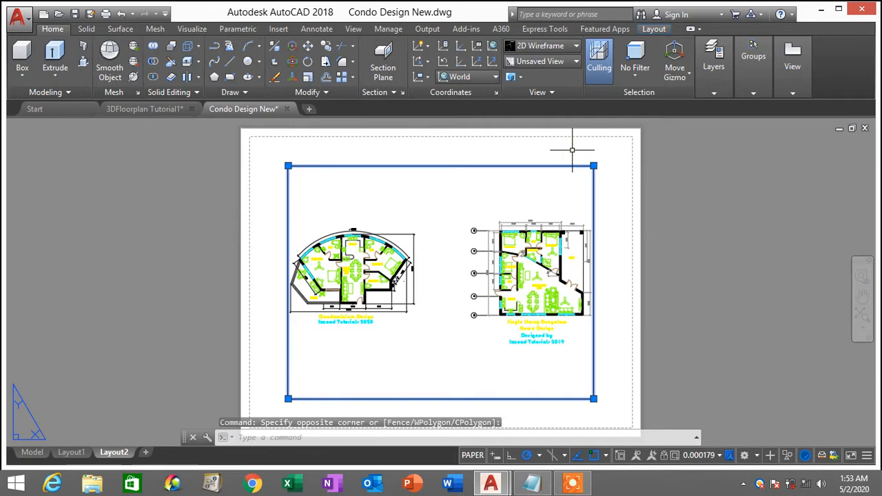
pyautogui.press('Delete')
pyautogui.scroll(-1, 586, 186)
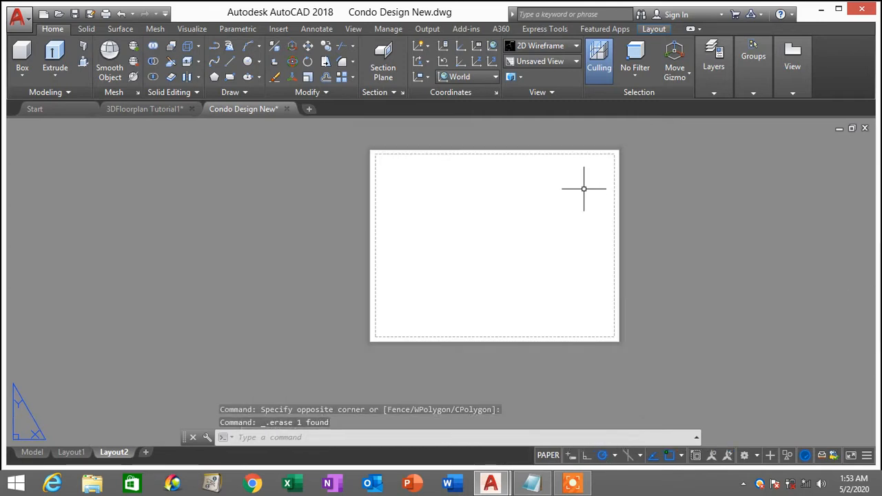
pyautogui.scroll(1, 582, 197)
pyautogui.scroll(-1, 582, 197)
pyautogui.scroll(1, 583, 200)
pyautogui.moveTo(582, 200); pyautogui.dragTo(562, 198, button='middle')
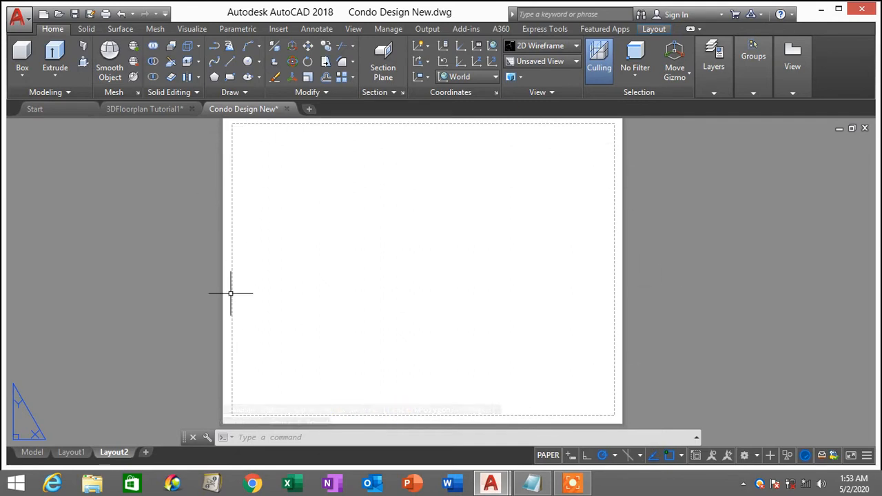
pyautogui.moveTo(413, 315); pyautogui.dragTo(441, 311, button='middle')
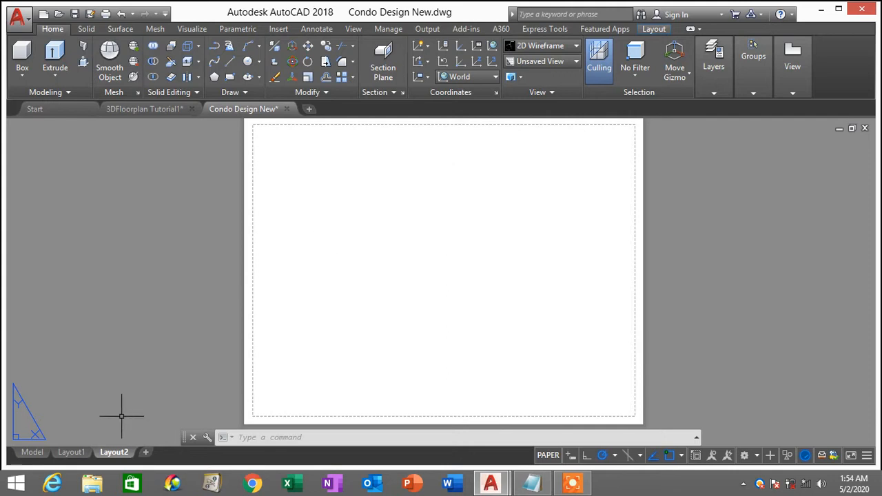
# - Modify the page setup of Layout2 to use the DWG To PDF.pc3 plotter
pyautogui.moveTo(114, 454)
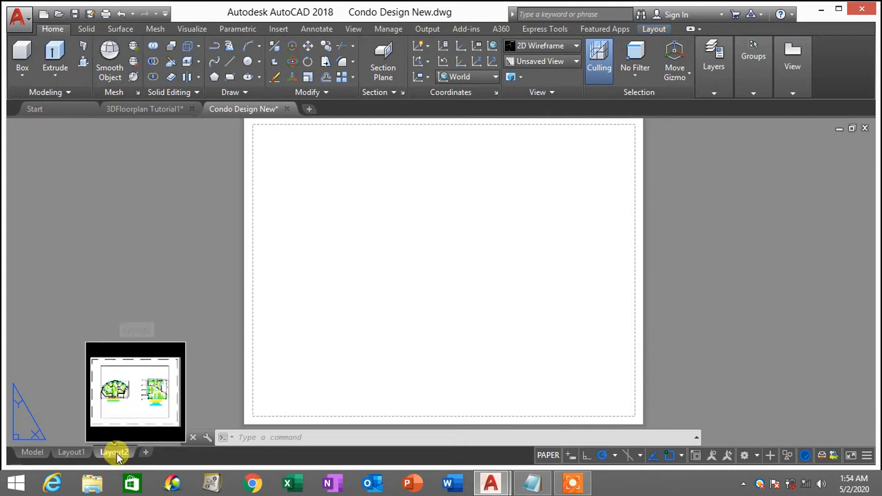
pyautogui.rightClick(115, 454)
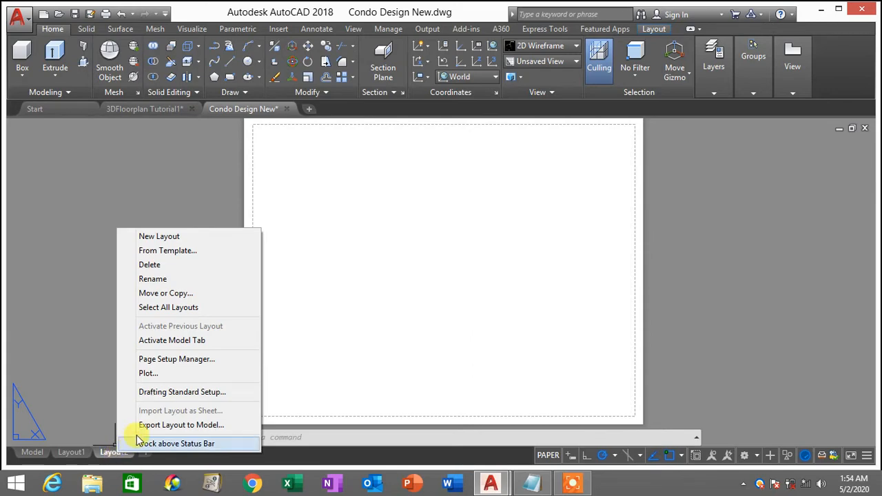
pyautogui.click(197, 361)
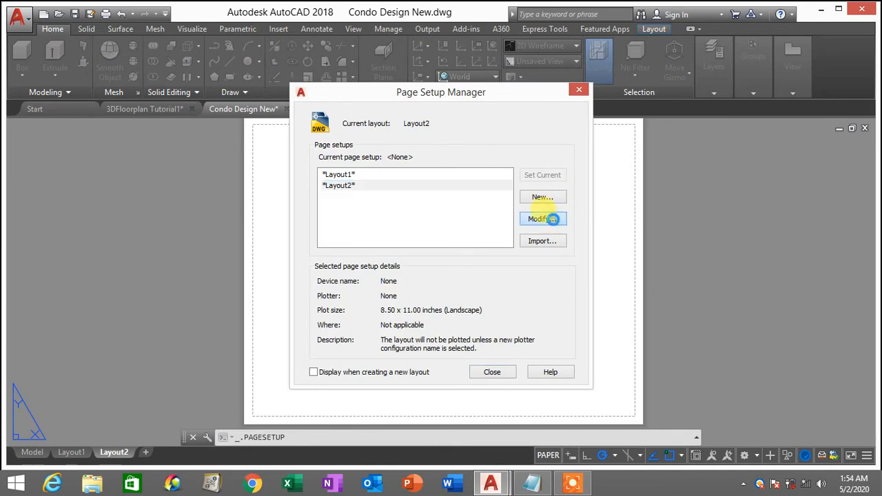
pyautogui.click(545, 218)
pyautogui.click(365, 153)
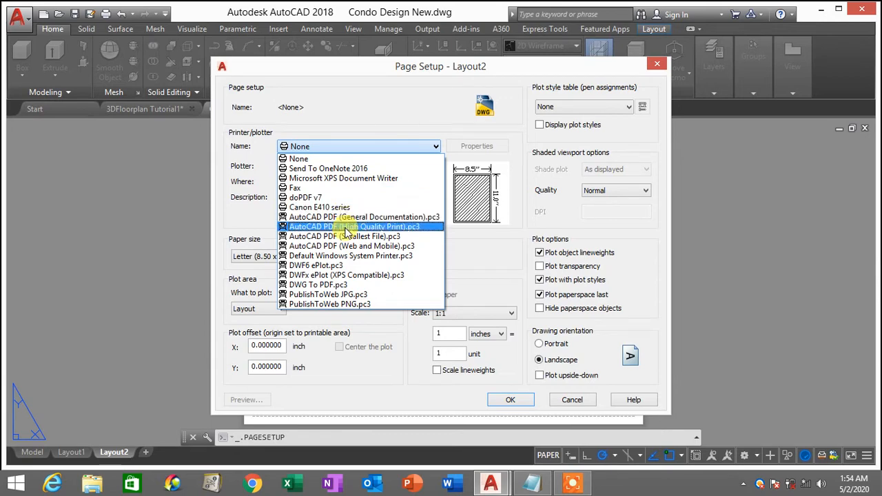
pyautogui.click(331, 286)
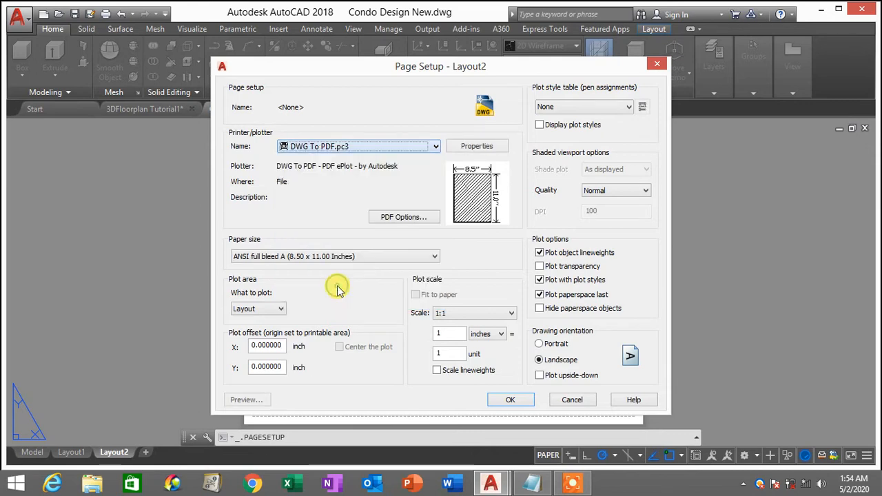
# - Set the paper size to ISO full bleed A4 (297.00 x 210.00 MM) with a 1:100 plot scale, and apply the page setup
pyautogui.click(302, 258)
pyautogui.moveTo(432, 167); pyautogui.dragTo(435, 50)
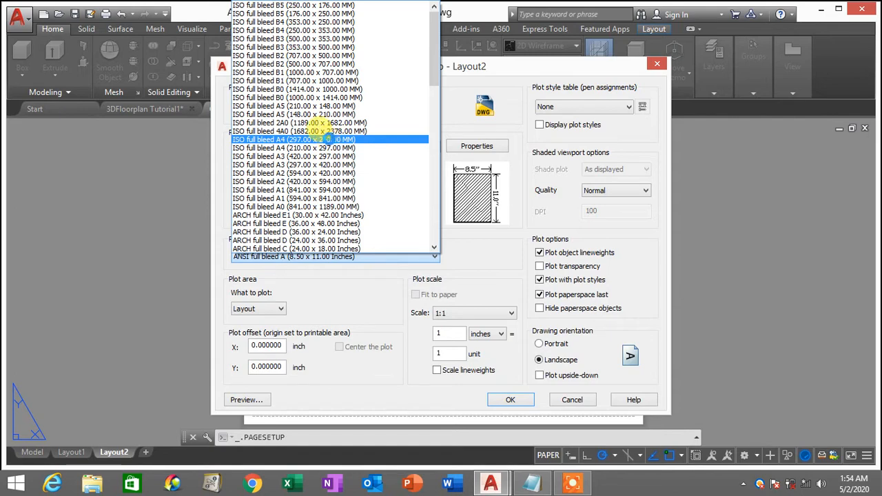
pyautogui.click(332, 142)
pyautogui.click(453, 319)
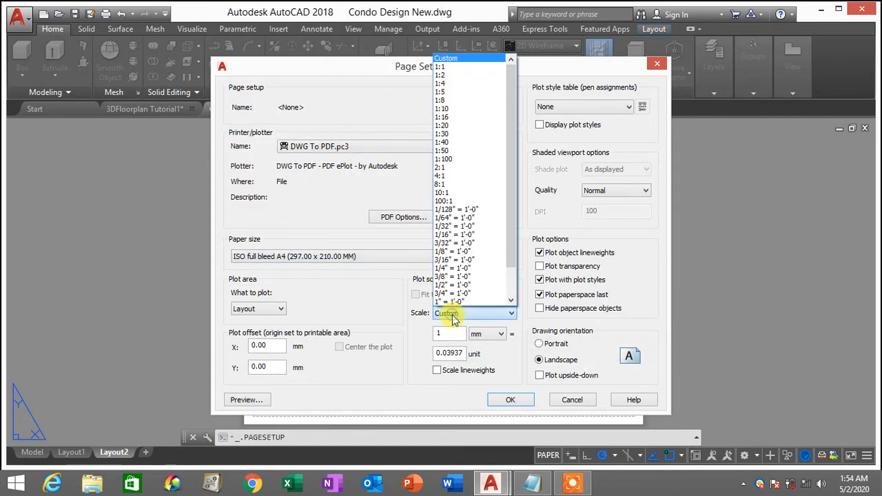
pyautogui.click(449, 161)
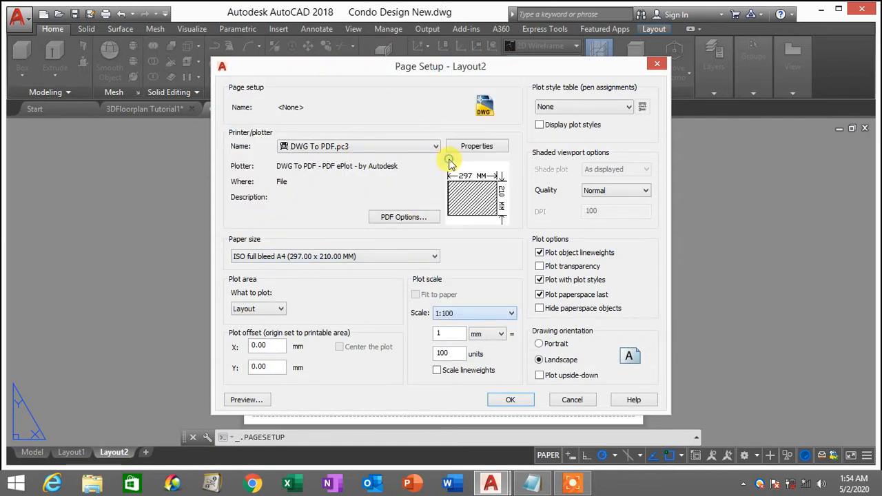
pyautogui.click(467, 319)
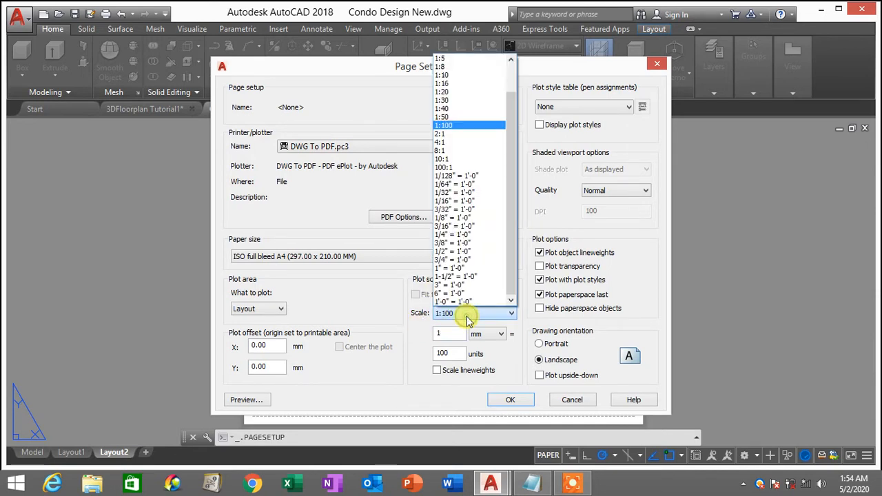
pyautogui.click(453, 125)
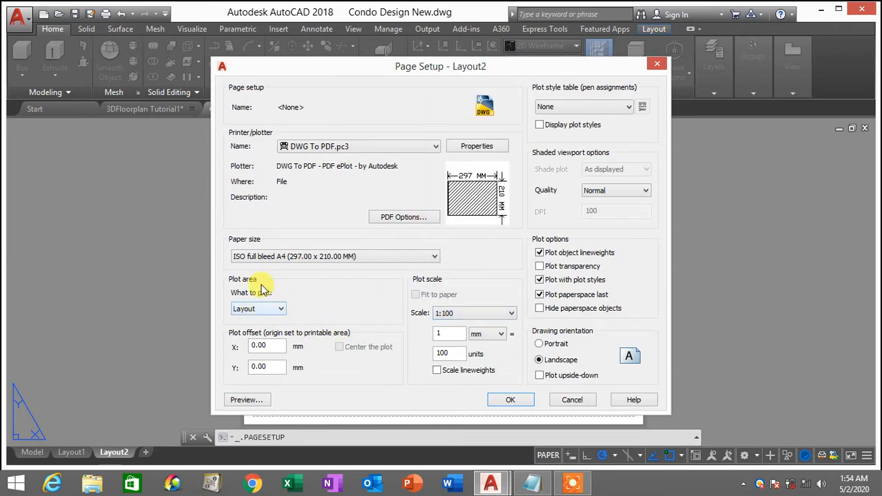
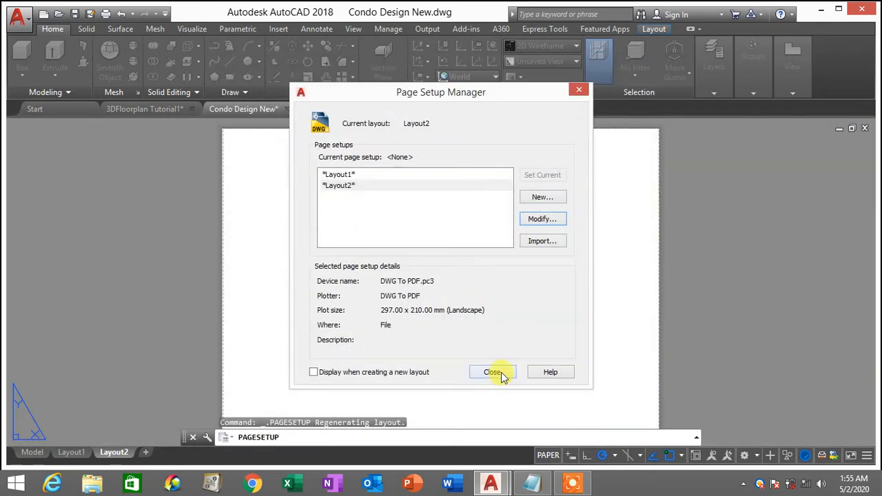
pyautogui.click(493, 372)
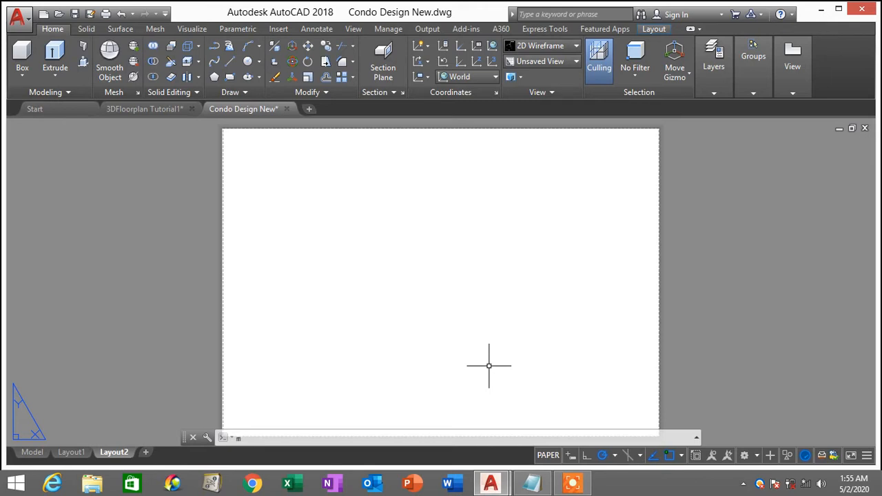
# - Create a rectangular viewport with MVIEW just inside the sheet edges, about 28116 wide by 19321 high
pyautogui.write('mv')
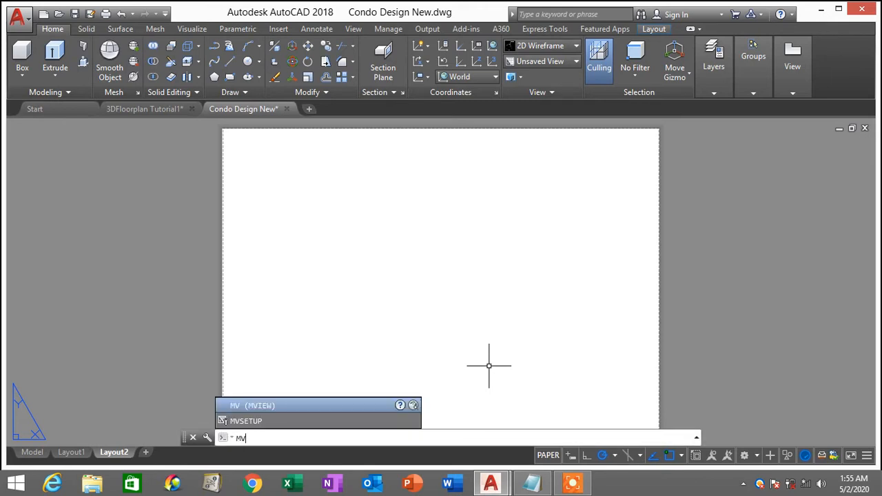
pyautogui.click(271, 410)
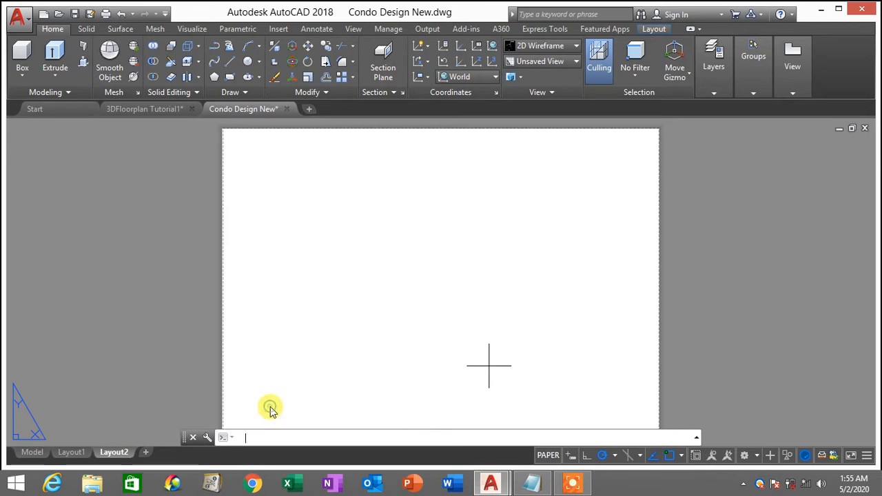
pyautogui.click(231, 139)
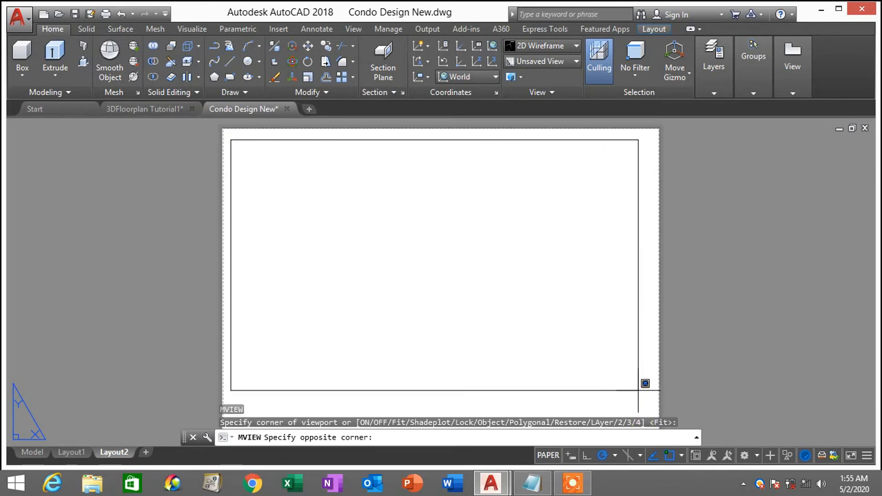
pyautogui.scroll(-2, 637, 390)
pyautogui.scroll(2, 637, 398)
pyautogui.moveTo(637, 397); pyautogui.dragTo(633, 355, button='middle')
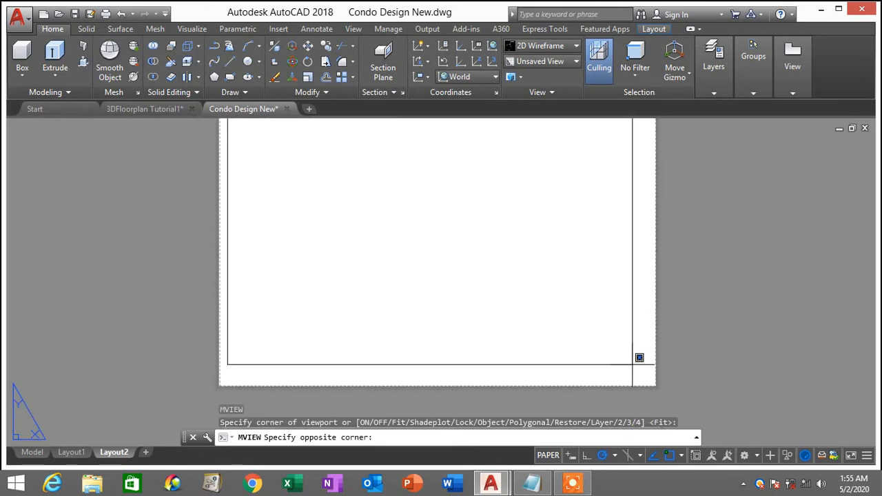
pyautogui.click(649, 368)
pyautogui.scroll(-3, 669, 309)
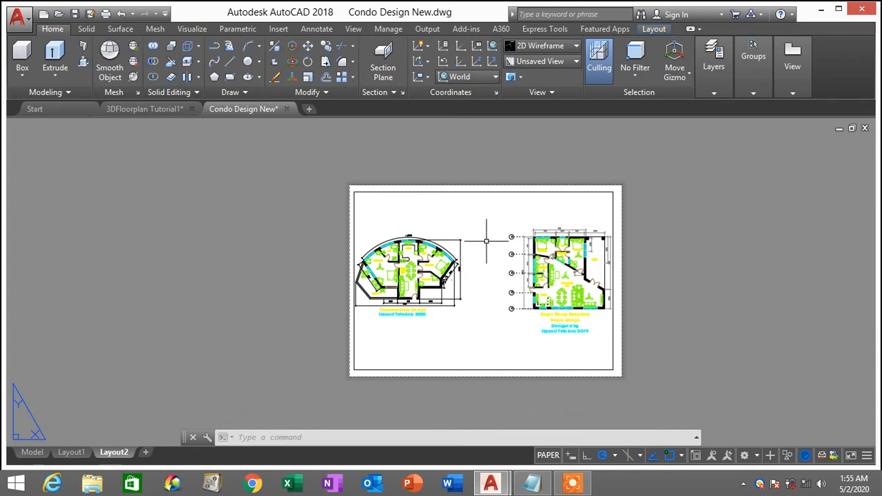
# - Activate the viewport's model space and enlarge and centre the condominium plan within it
pyautogui.doubleClick(490, 241)
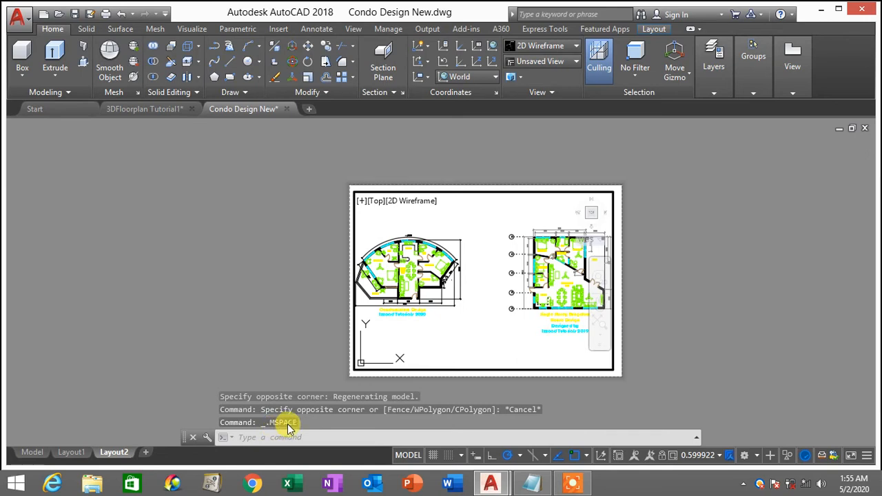
pyautogui.scroll(2, 474, 262)
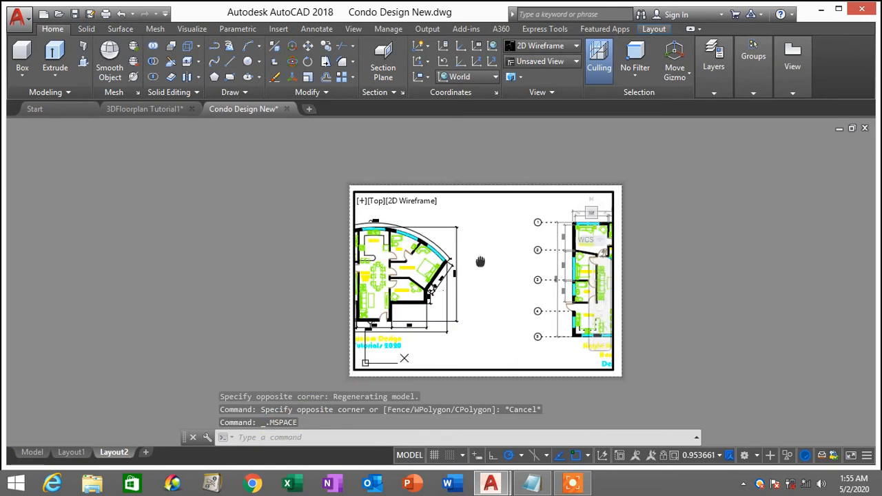
pyautogui.moveTo(481, 262); pyautogui.dragTo(587, 261, button='middle')
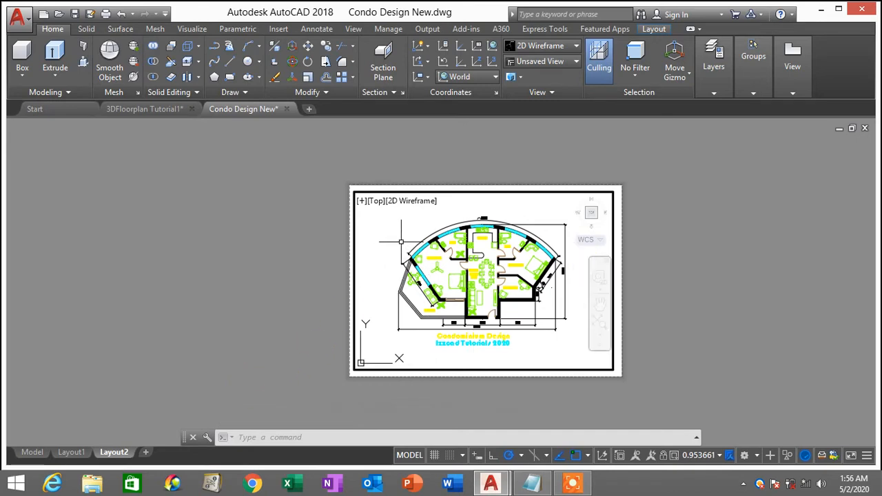
pyautogui.click(115, 452)
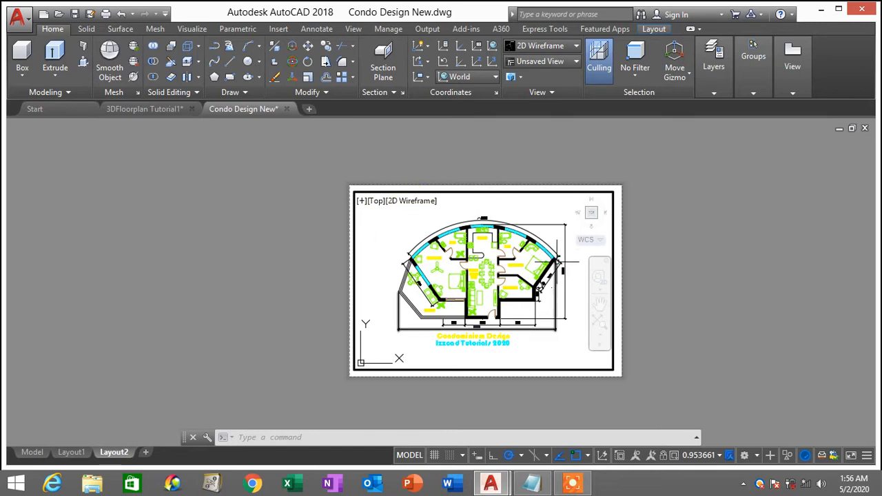
# - Switch between paper space and the viewport's model space, ending in paper space
pyautogui.doubleClick(698, 253)
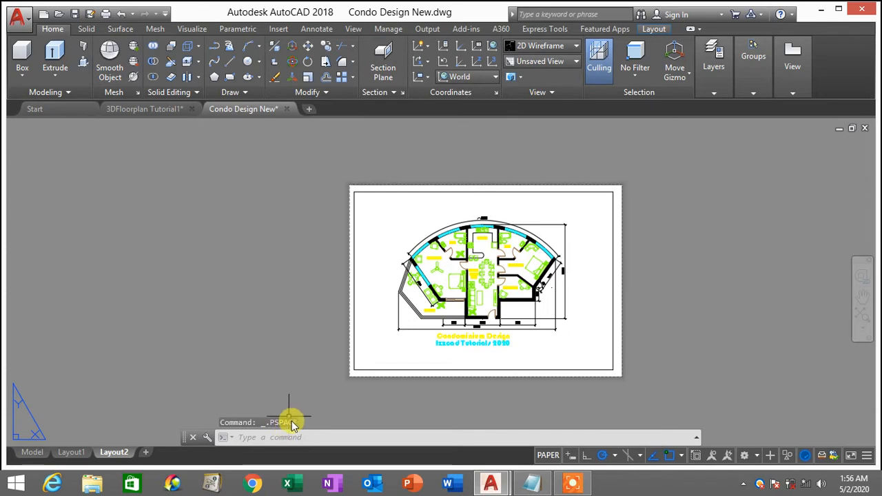
pyautogui.doubleClick(385, 210)
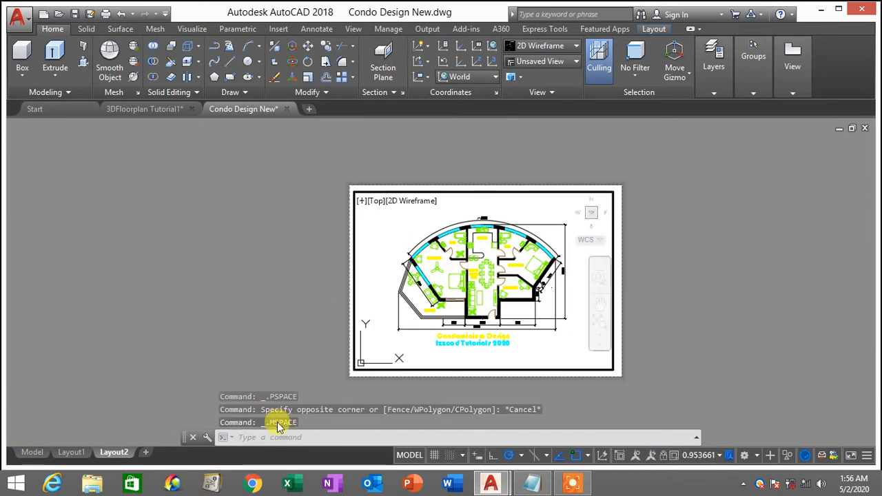
pyautogui.doubleClick(692, 257)
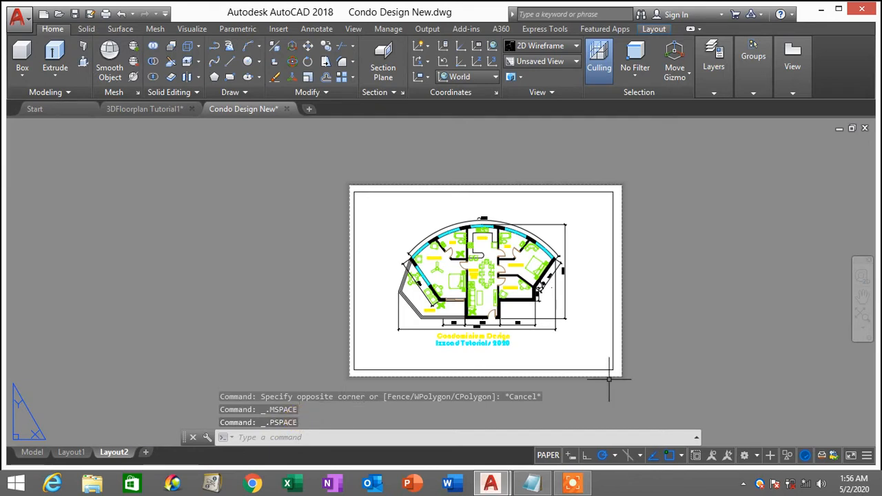
# - Set the Layout2 viewport's custom scale to 1 in its properties
pyautogui.click(670, 269)
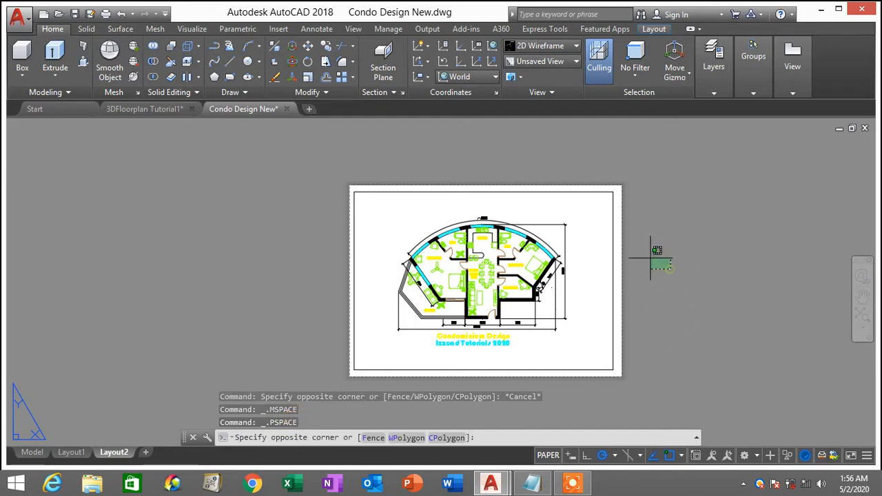
pyautogui.click(597, 222)
pyautogui.rightClick(672, 241)
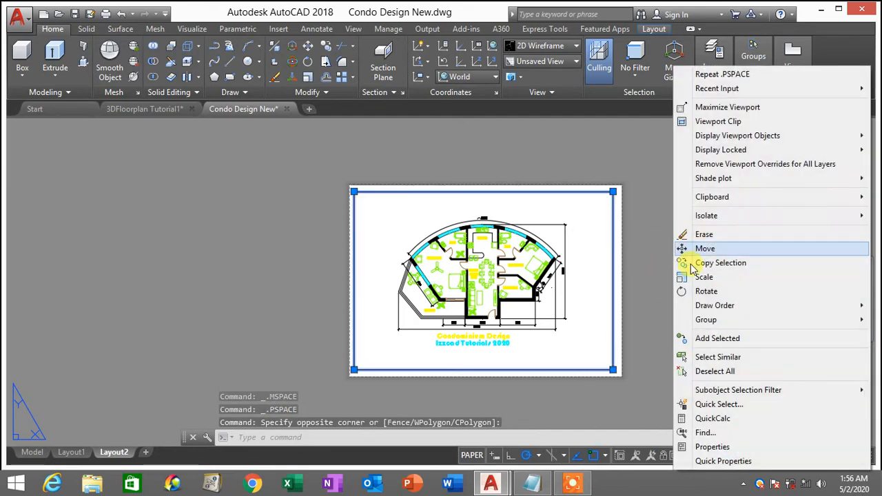
pyautogui.click(731, 447)
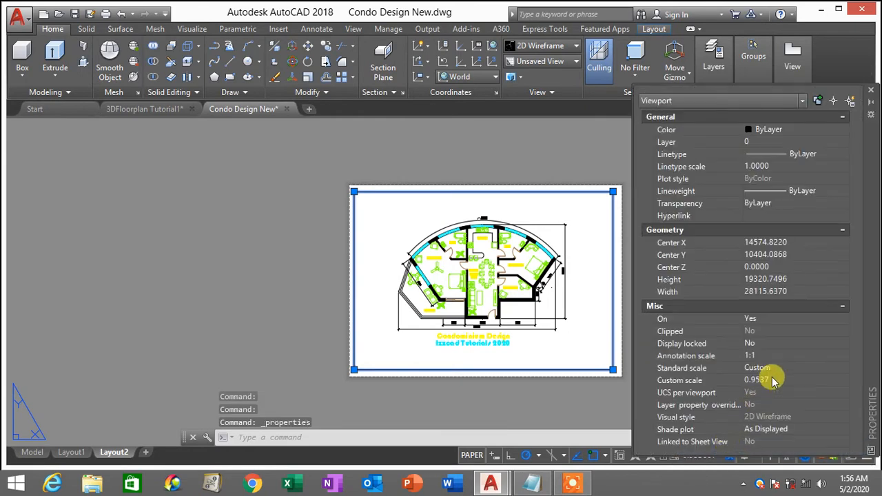
pyautogui.click(755, 380)
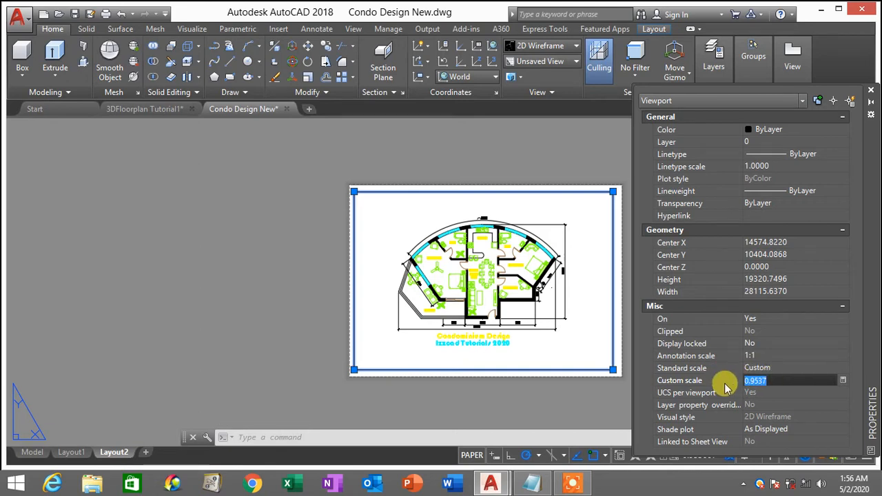
pyautogui.write('1')
pyautogui.moveTo(782, 384); pyautogui.dragTo(716, 387)
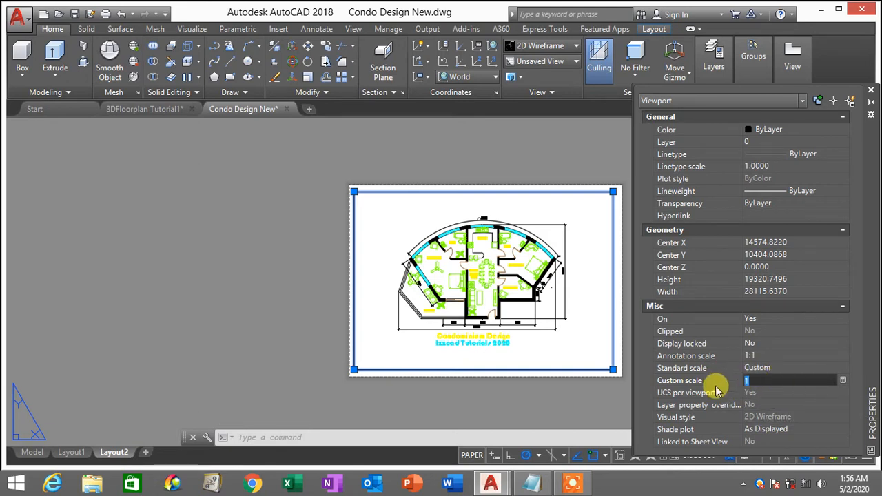
pyautogui.press('Return')
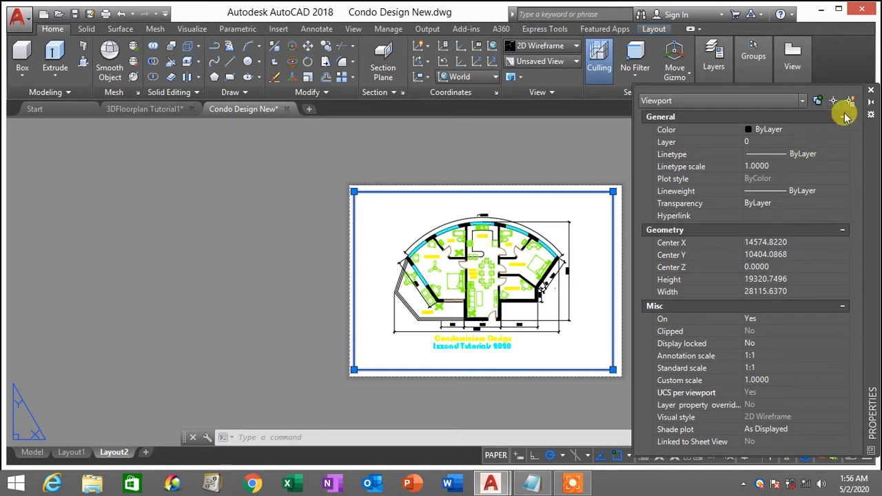
pyautogui.click(871, 90)
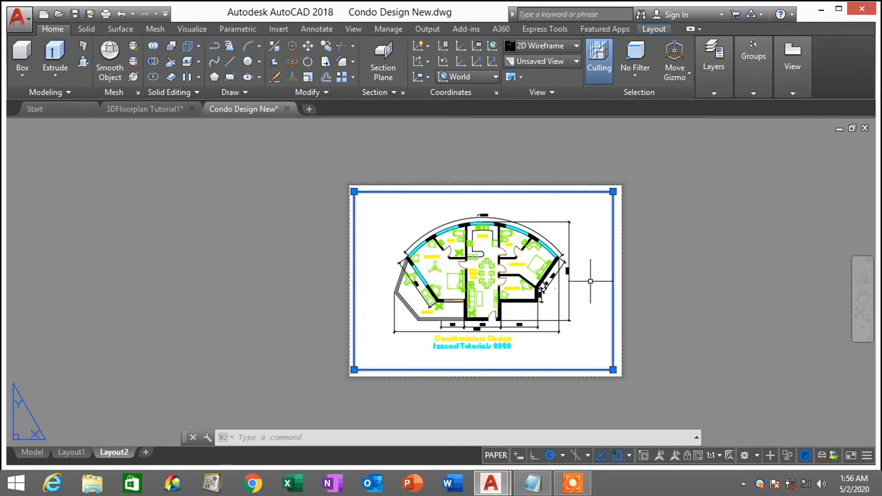
# - Examine the plan in Layout2 and compare it with the title block arrangement in Layout1, ending in Layout2
pyautogui.scroll(2, 590, 281)
pyautogui.scroll(-2, 590, 273)
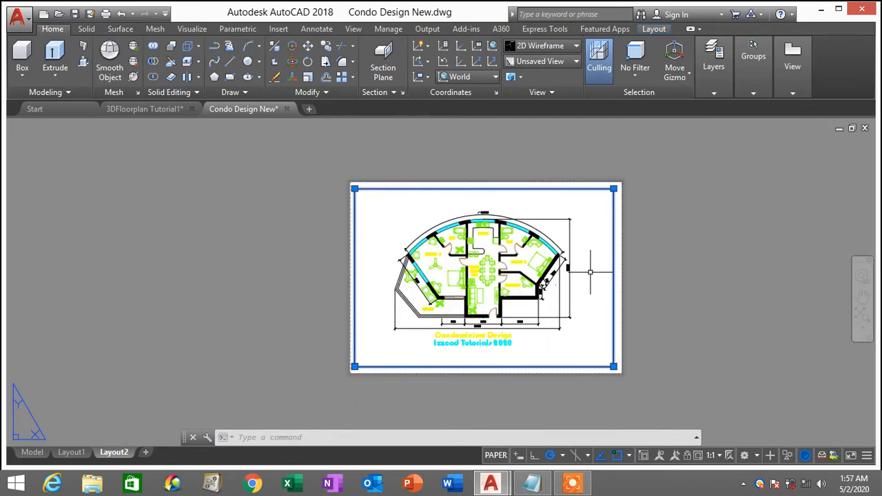
pyautogui.scroll(2, 591, 273)
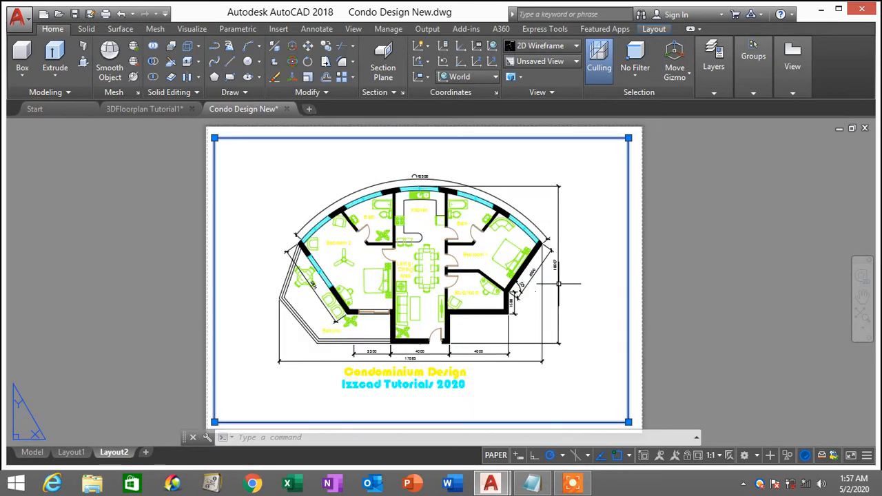
pyautogui.click(72, 453)
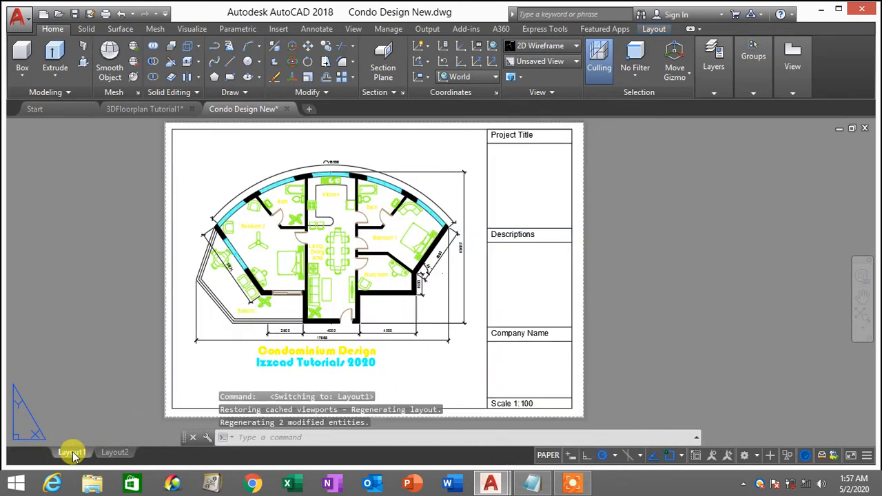
pyautogui.moveTo(72, 455)
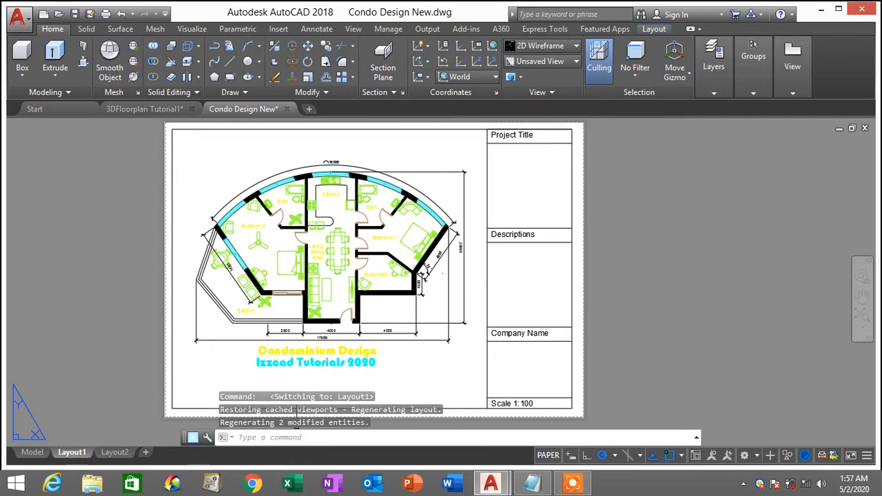
pyautogui.click(114, 452)
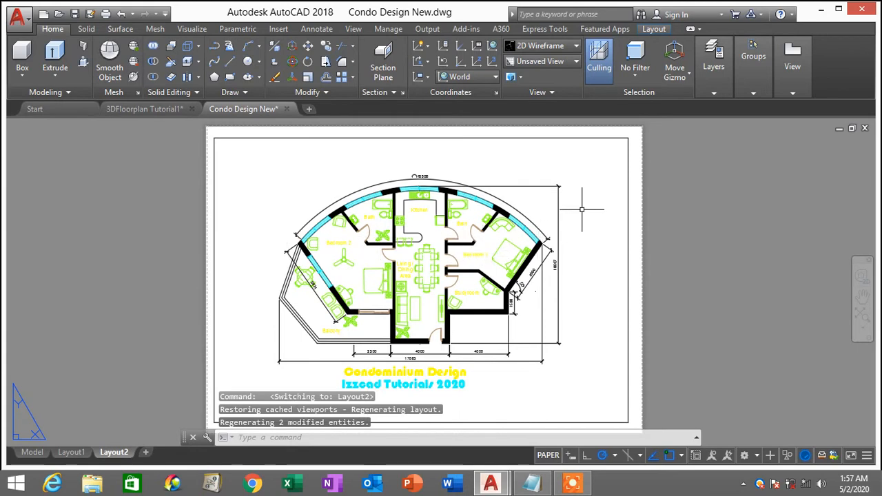
pyautogui.scroll(-2, 577, 248)
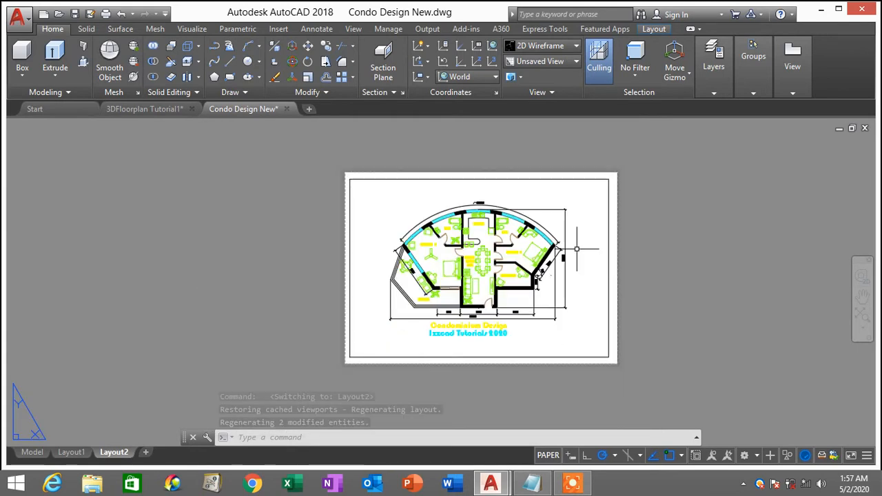
pyautogui.scroll(2, 577, 249)
pyautogui.moveTo(577, 249)
pyautogui.mouseDown(button='middle')
pyautogui.moveTo(662, 251)
pyautogui.moveTo(528, 238)
pyautogui.moveTo(575, 248)
pyautogui.moveTo(524, 234)
pyautogui.moveTo(555, 246)
pyautogui.moveTo(647, 245)
pyautogui.moveTo(449, 248)
pyautogui.moveTo(689, 259)
pyautogui.moveTo(544, 244)
pyautogui.moveTo(672, 252)
pyautogui.moveTo(589, 249)
pyautogui.mouseUp(button='middle')
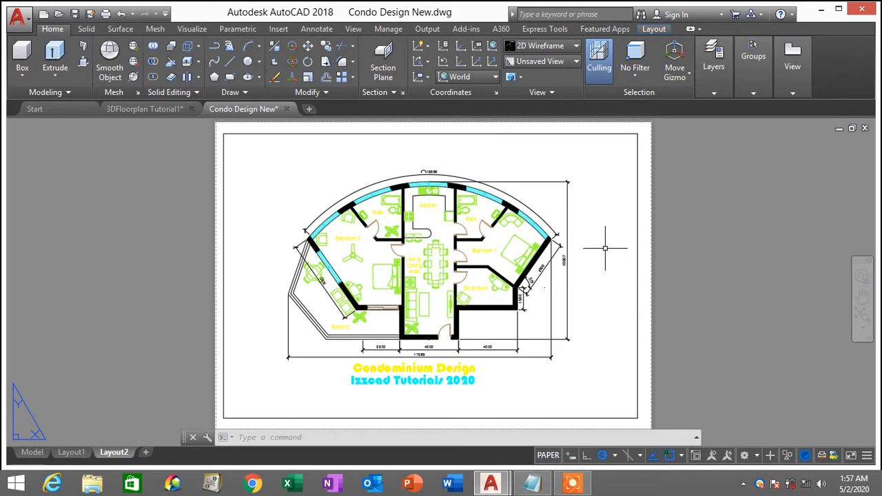
# - Pan the condominium plan toward the left edge inside the viewport to leave room for a title block, and return to paper space
pyautogui.doubleClick(594, 197)
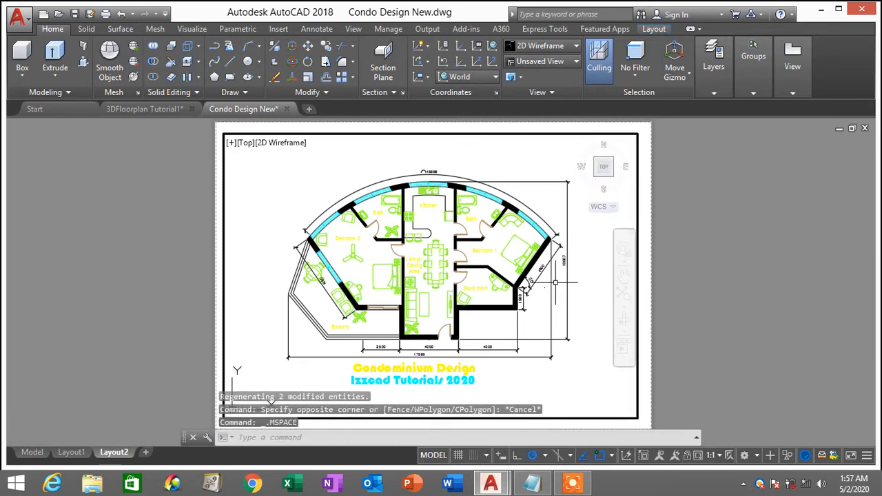
pyautogui.moveTo(560, 278); pyautogui.dragTo(512, 277, button='middle')
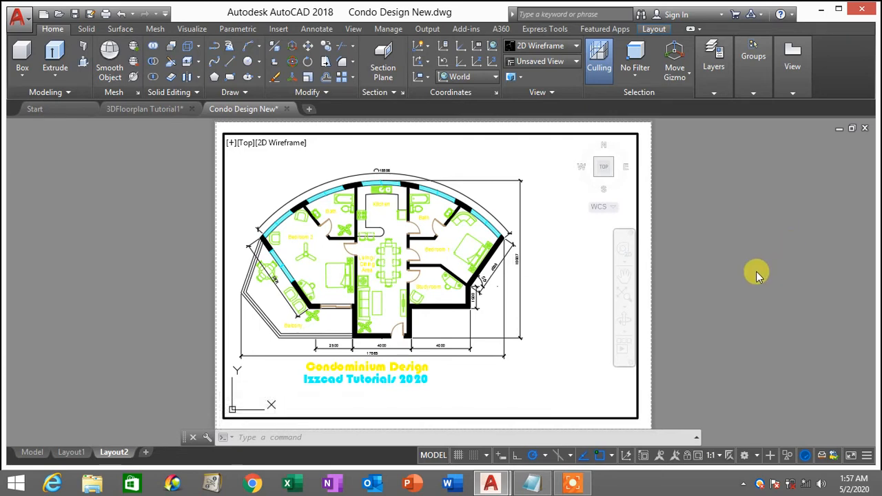
pyautogui.doubleClick(757, 273)
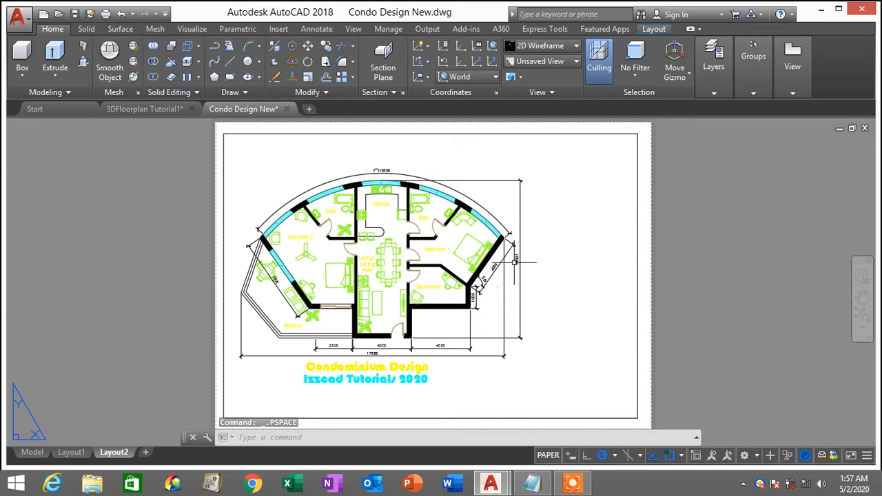
# - Check the viewport's custom scale in its properties, and clear the selection
pyautogui.click(663, 241)
pyautogui.click(616, 195)
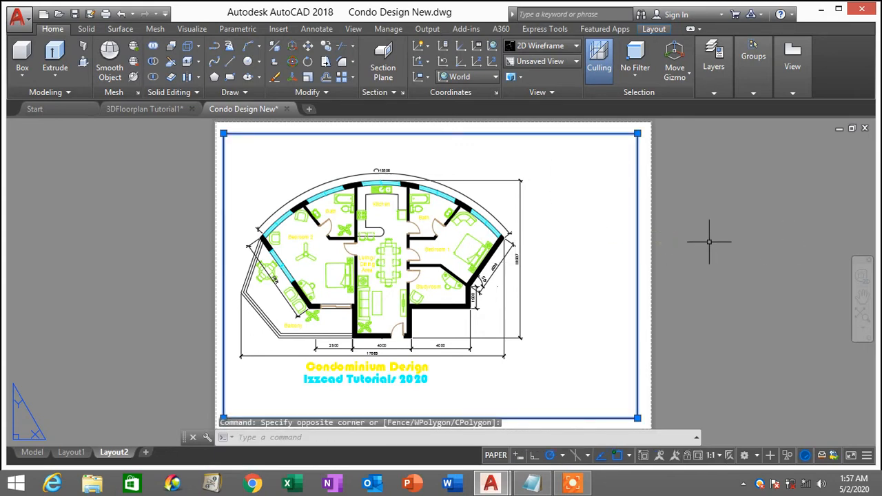
pyautogui.rightClick(709, 241)
pyautogui.click(743, 447)
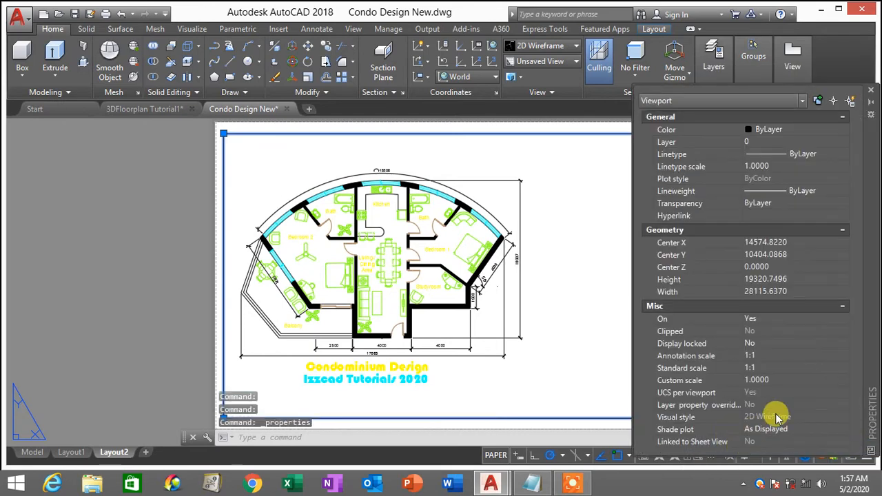
pyautogui.click(786, 381)
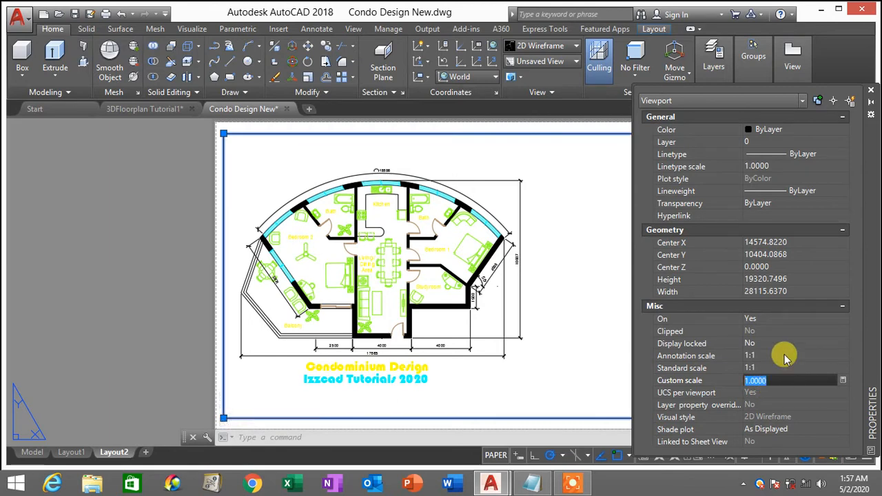
pyautogui.click(872, 94)
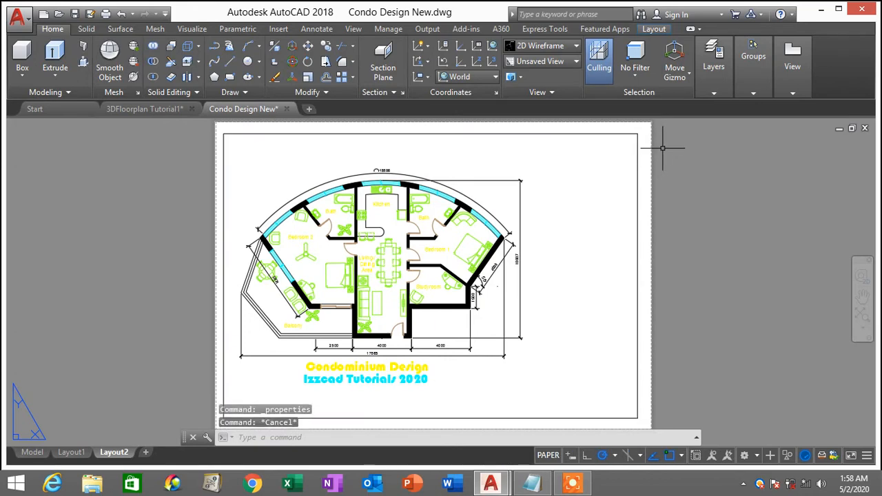
# - Draw title block lines from the viewport's upper-right corner, 6000 leftward along the top edge and straight down to the bottom edge
pyautogui.write('l')
pyautogui.press('Return')
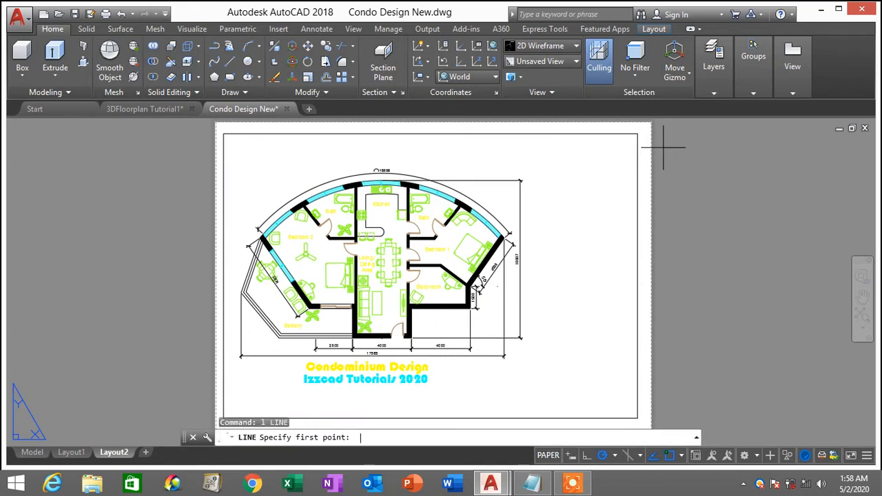
pyautogui.click(638, 133)
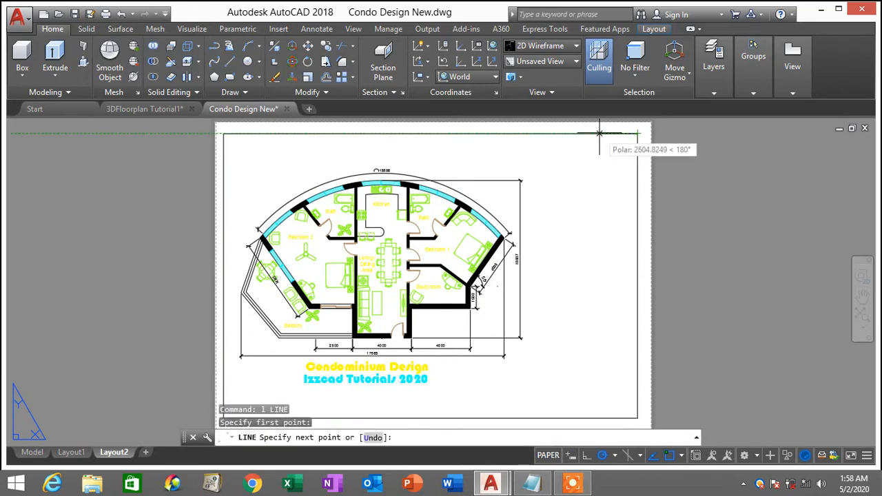
pyautogui.write('6000')
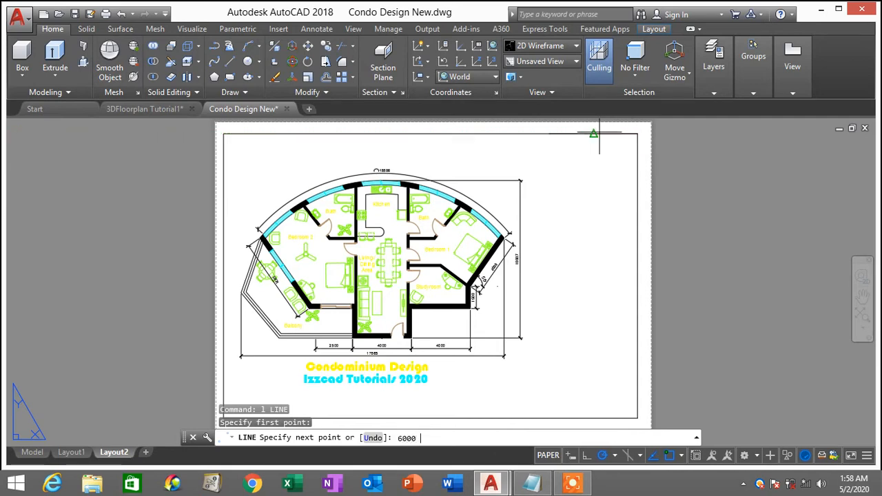
pyautogui.press('Return')
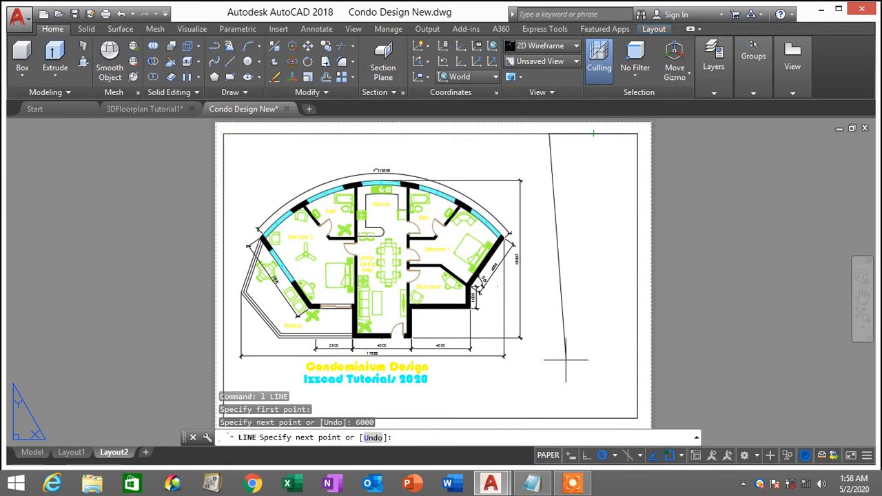
pyautogui.click(549, 418)
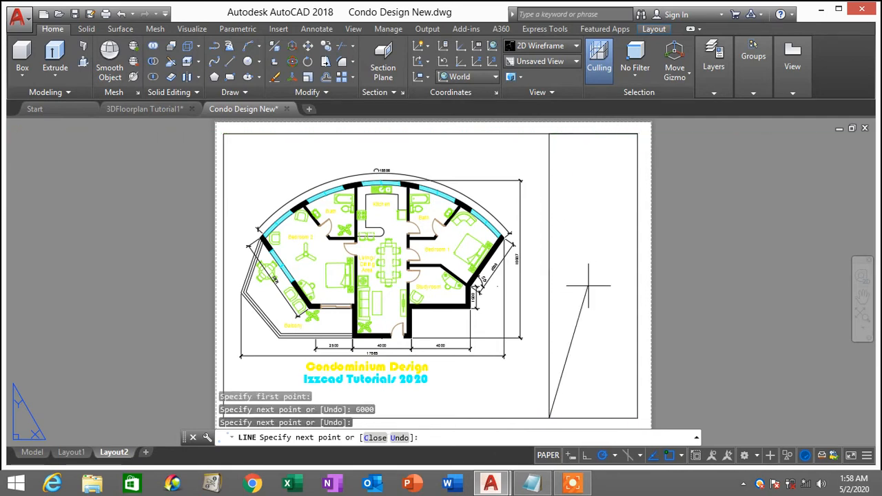
pyautogui.press('Escape')
# - Offset the title block's top line 1000 downward to form the first heading row
pyautogui.write('o')
pyautogui.press('Return')
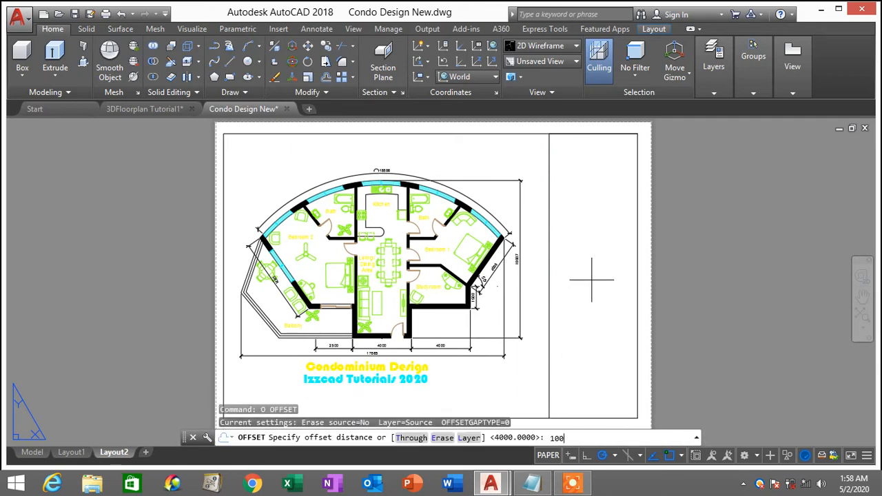
pyautogui.write('1000')
pyautogui.press('Return')
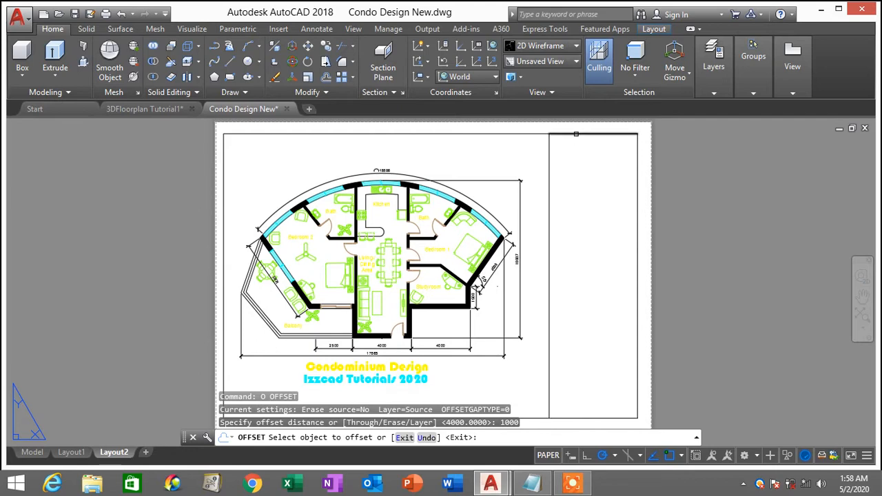
pyautogui.click(575, 140)
pyautogui.click(568, 210)
pyautogui.press('Escape')
# - Offset the lower line of the first heading row 6000 downward to form a content box
pyautogui.write('o')
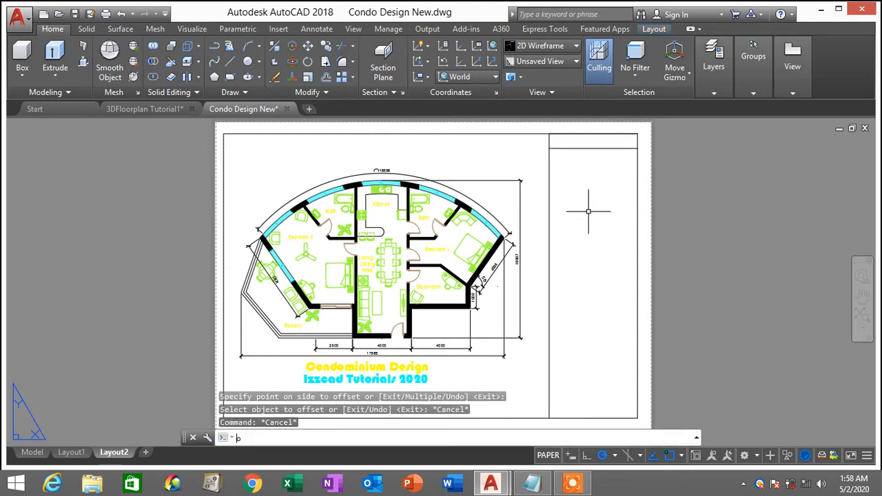
pyautogui.press('Return')
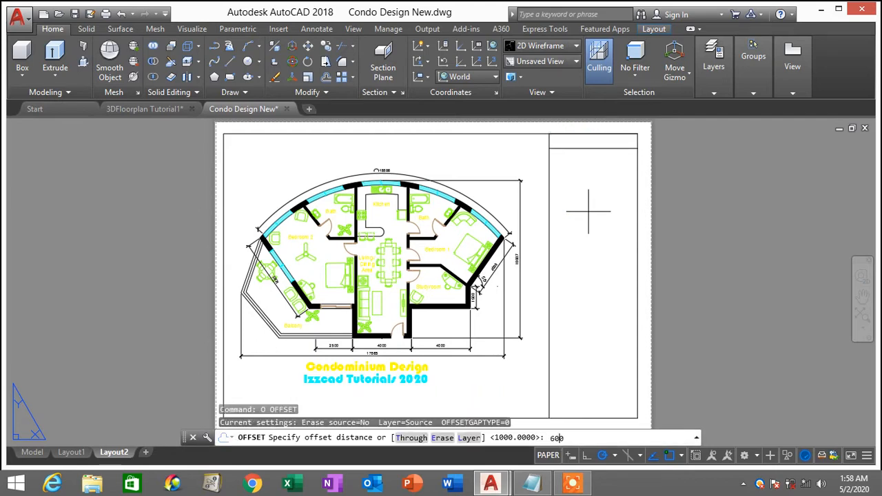
pyautogui.press('Return')
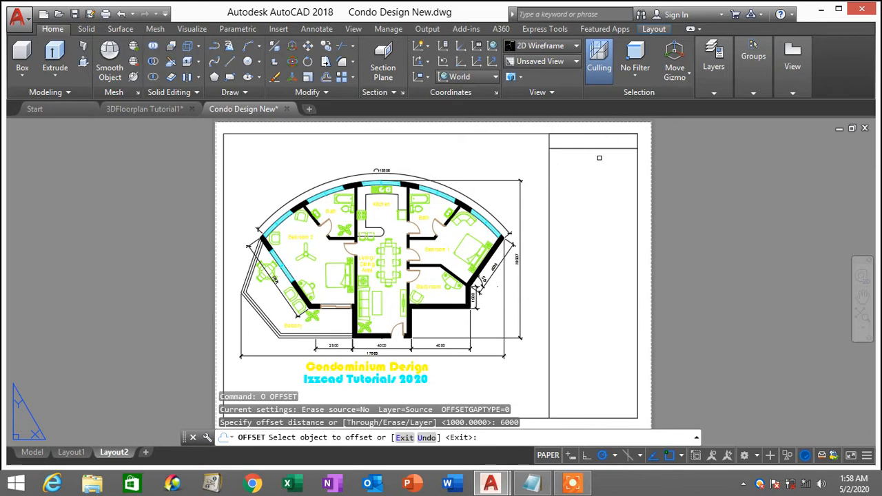
pyautogui.click(589, 148)
pyautogui.click(591, 241)
pyautogui.press('Escape')
pyautogui.press('Escape')
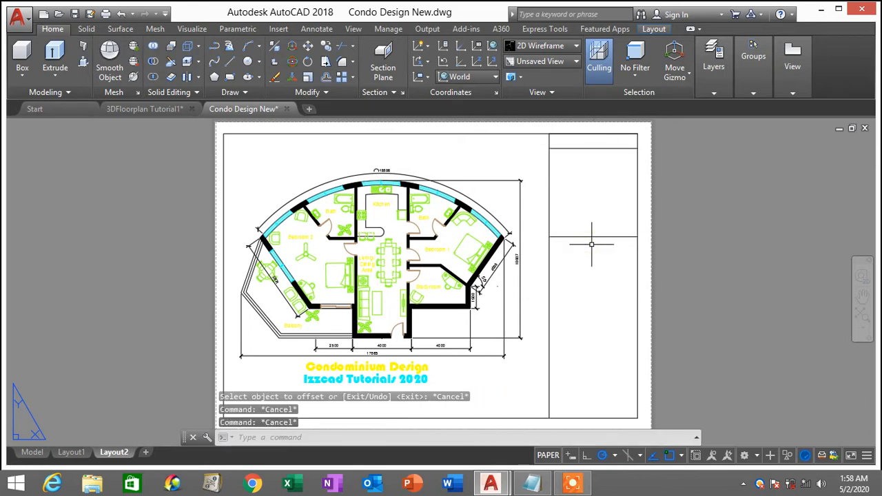
# - Offset the bottom line of the first content box 1000 downward to form the second heading row
pyautogui.write('o')
pyautogui.press('Return')
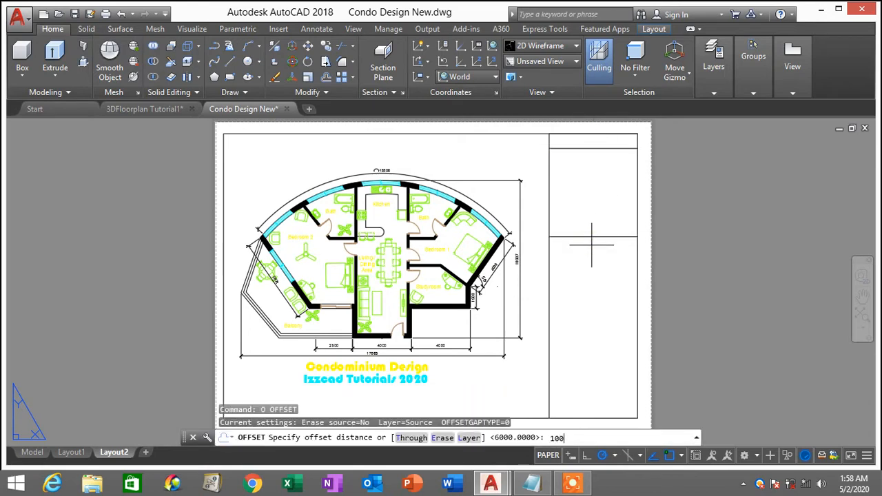
pyautogui.write('1000')
pyautogui.press('Return')
pyautogui.click(590, 235)
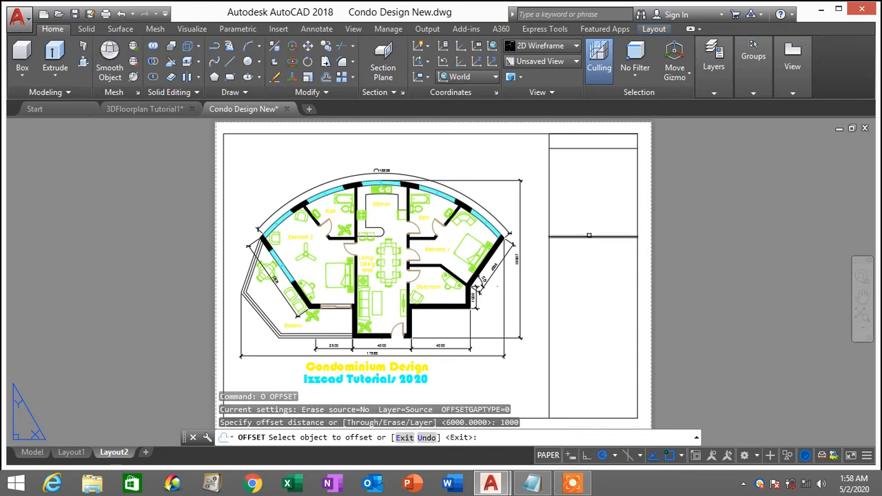
pyautogui.click(591, 291)
pyautogui.press('Escape')
pyautogui.press('Escape')
pyautogui.press('Escape')
# - Offset the lower line of the second heading row 6000 downward to form the second content box
pyautogui.write('o')
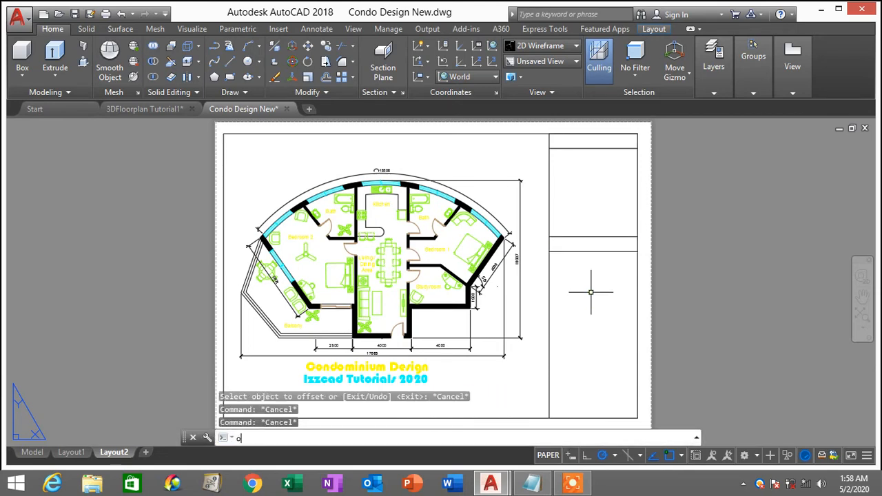
pyautogui.press('Return')
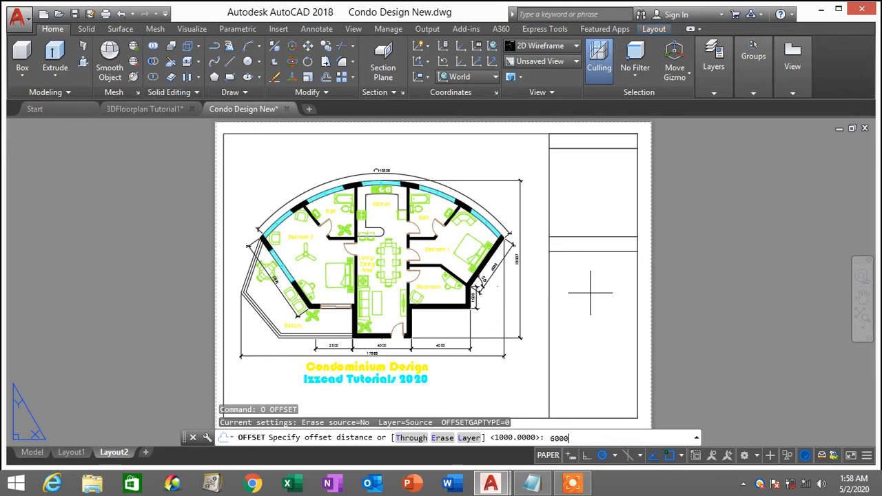
pyautogui.press('Return')
pyautogui.click(592, 252)
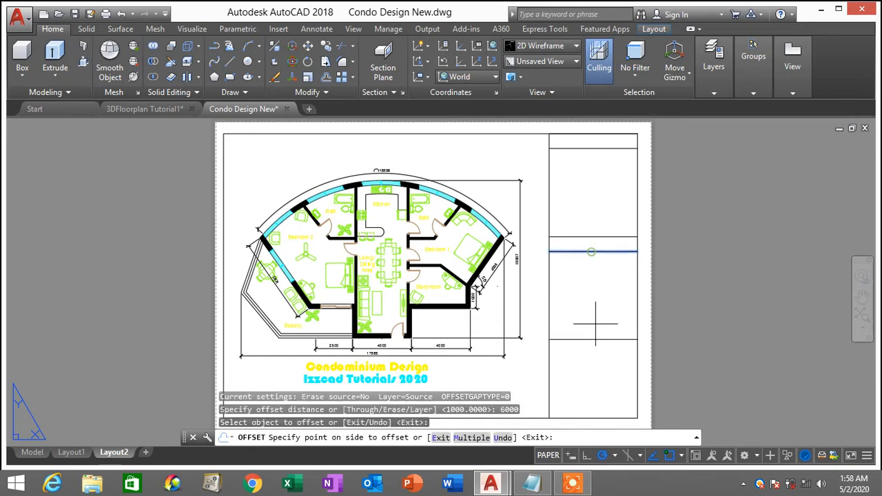
pyautogui.click(597, 338)
pyautogui.press('Escape')
# - Offset the bottom line of the second content box 1000 downward to form the third heading row
pyautogui.write('o')
pyautogui.press('Return')
pyautogui.write('1000')
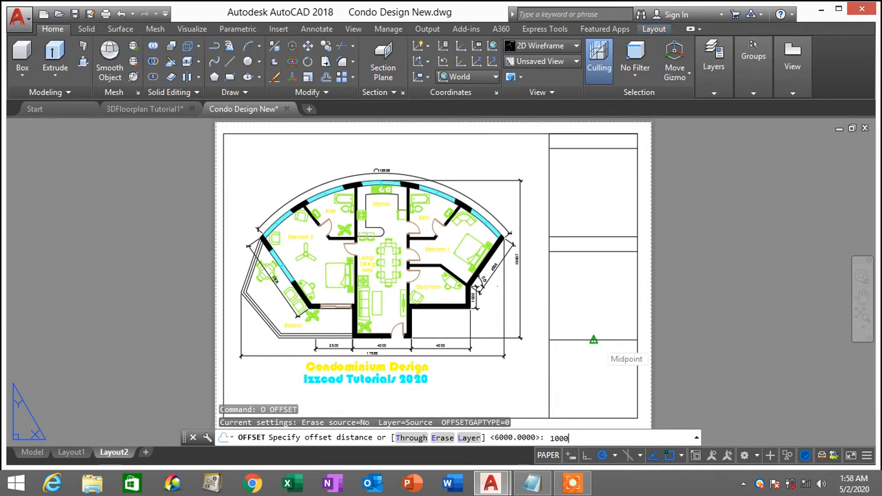
pyautogui.press('Return')
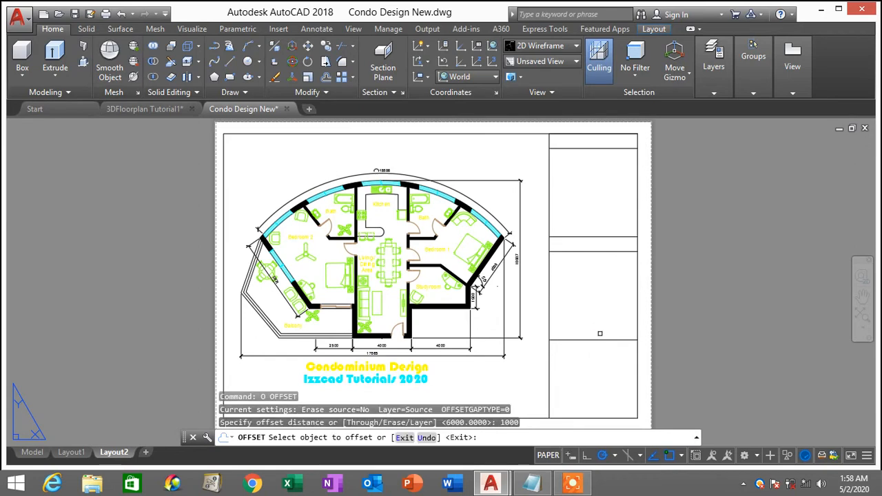
pyautogui.click(597, 338)
pyautogui.click(594, 380)
pyautogui.press('Escape')
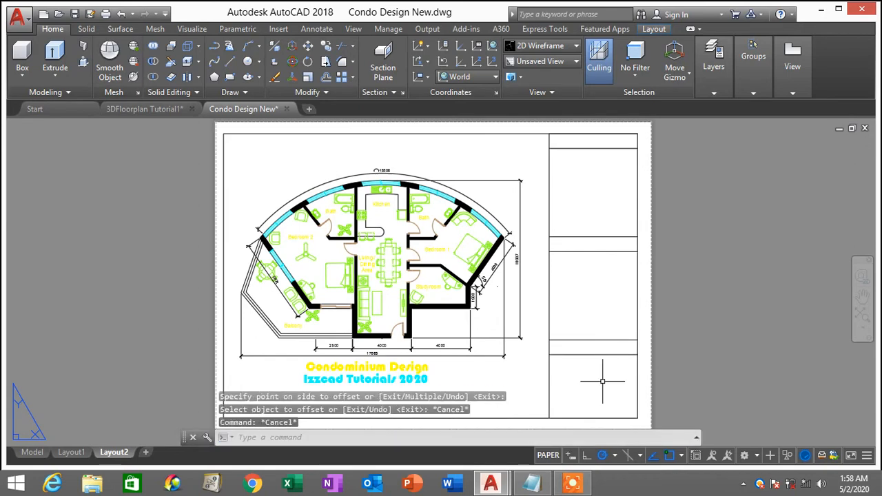
pyautogui.write('o')
pyautogui.press('Return')
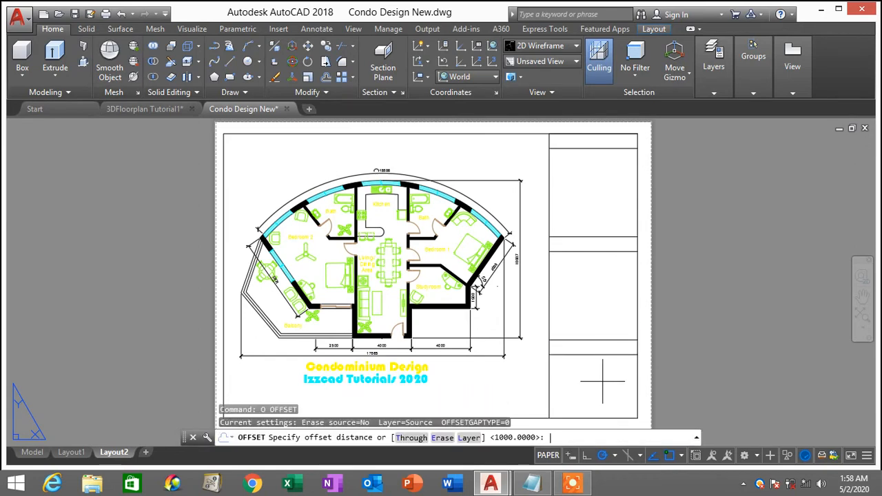
pyautogui.press('Return')
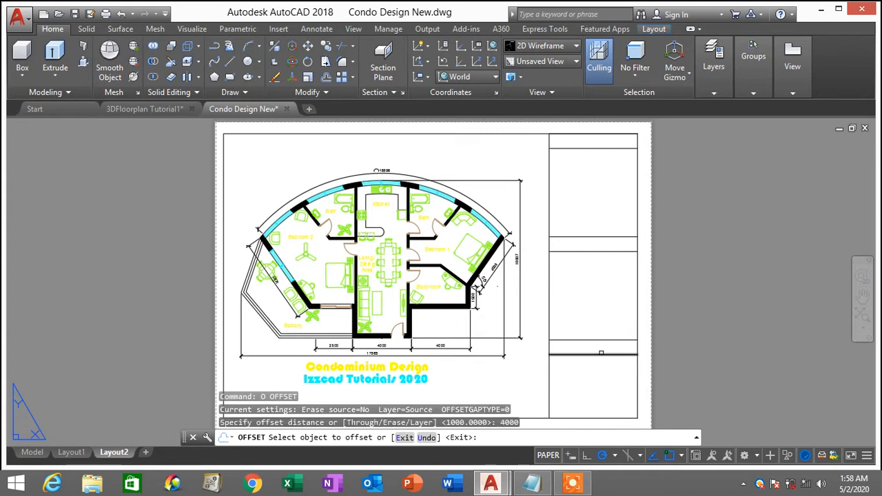
pyautogui.click(599, 354)
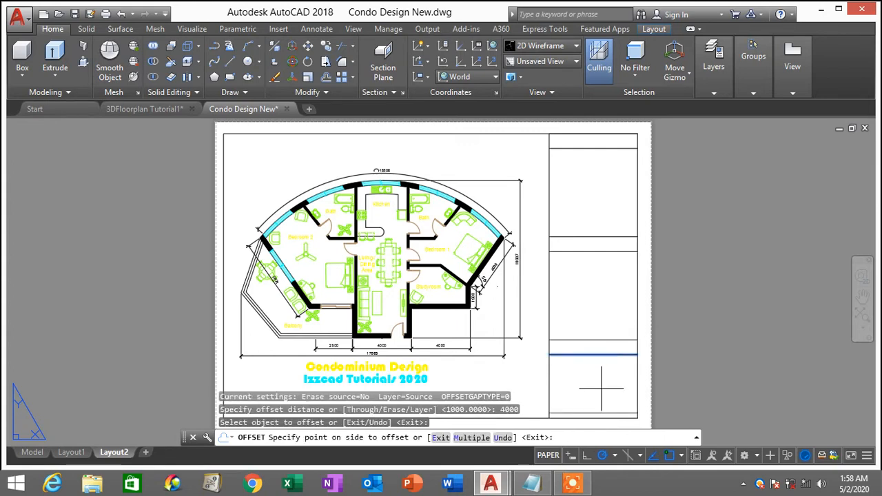
pyautogui.press('Escape')
pyautogui.press('Escape')
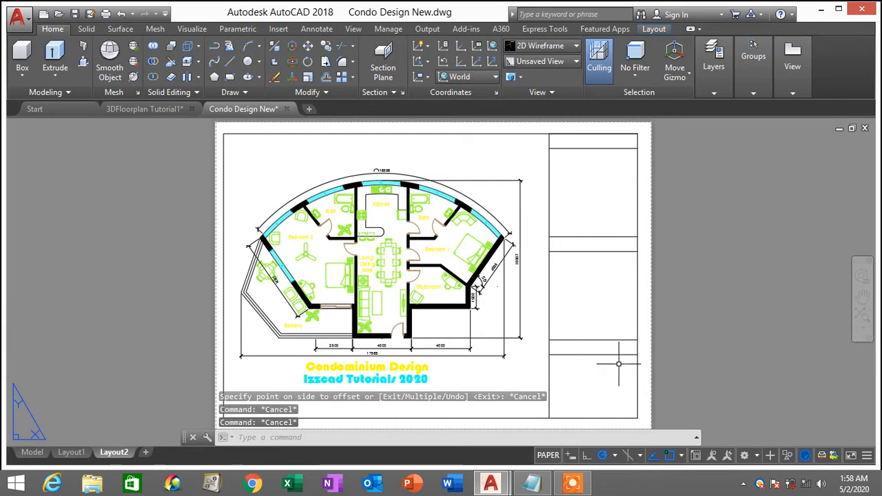
# - On Layout1, add a linear dimension for the height of the box below the Company Name row, then return to Layout2
pyautogui.click(73, 452)
pyautogui.moveTo(537, 341); pyautogui.dragTo(555, 321, button='middle')
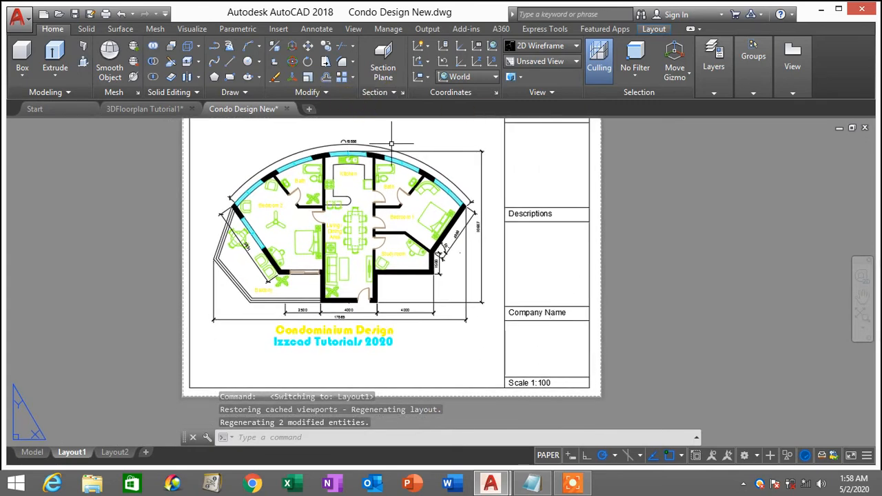
pyautogui.write('dli')
pyautogui.press('Return')
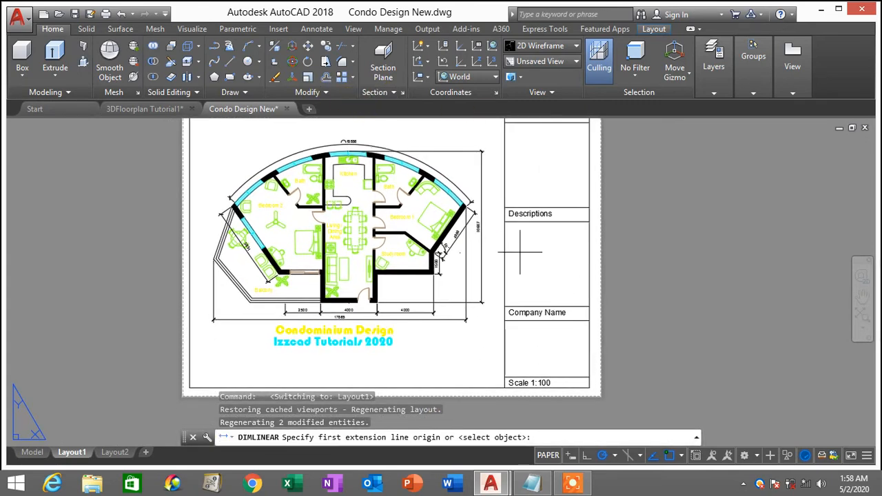
pyautogui.click(589, 320)
pyautogui.click(590, 377)
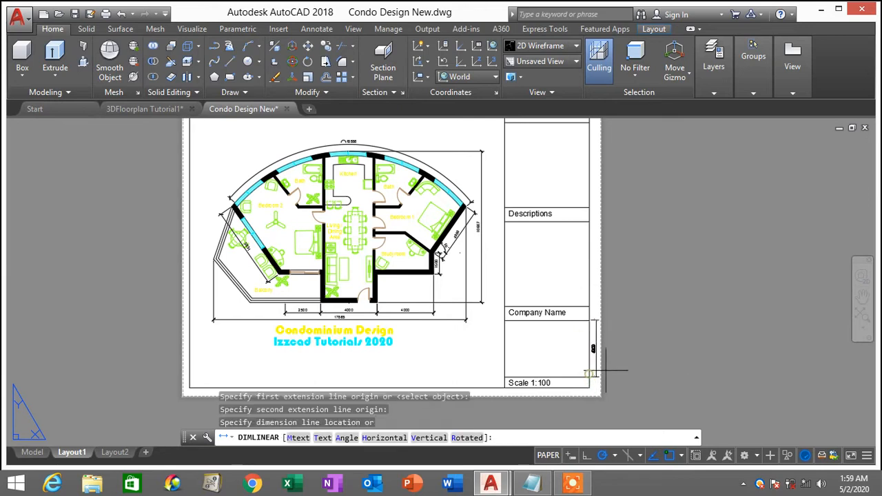
pyautogui.click(610, 365)
pyautogui.scroll(4, 611, 368)
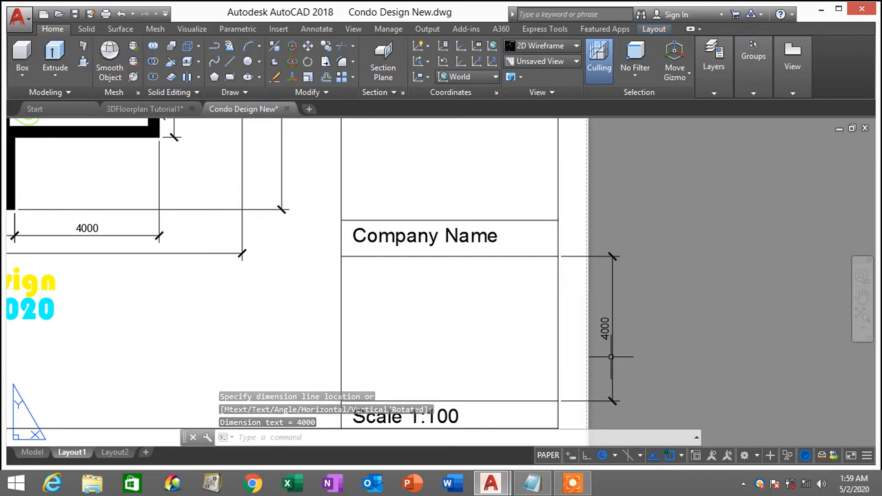
pyautogui.press('Escape')
pyautogui.press('Escape')
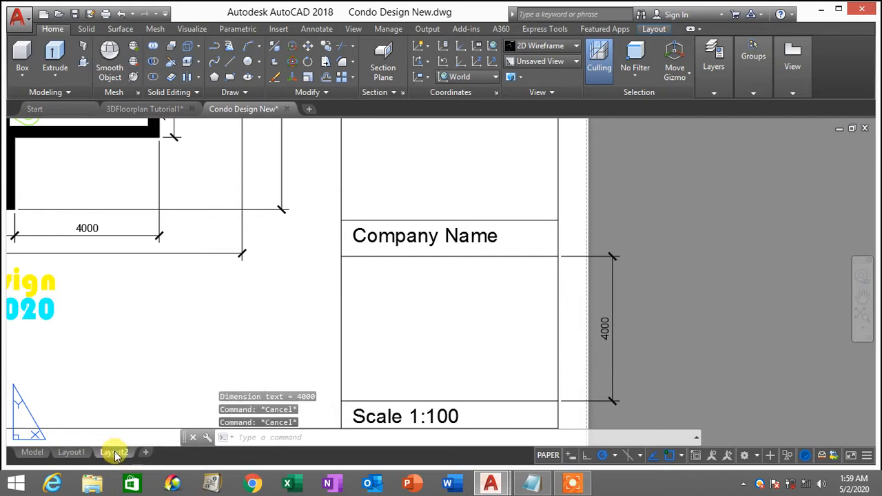
pyautogui.click(114, 453)
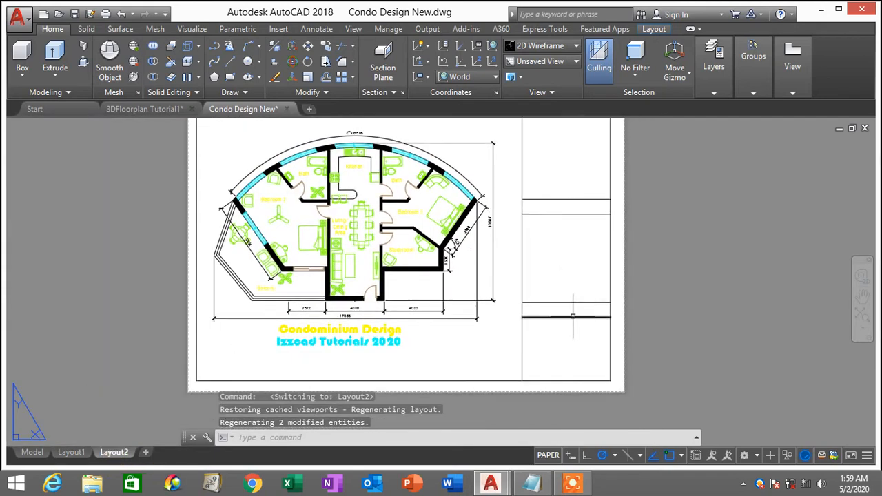
# - Offset the lower line of the third heading row 4000 downward
pyautogui.write('o')
pyautogui.press('Return')
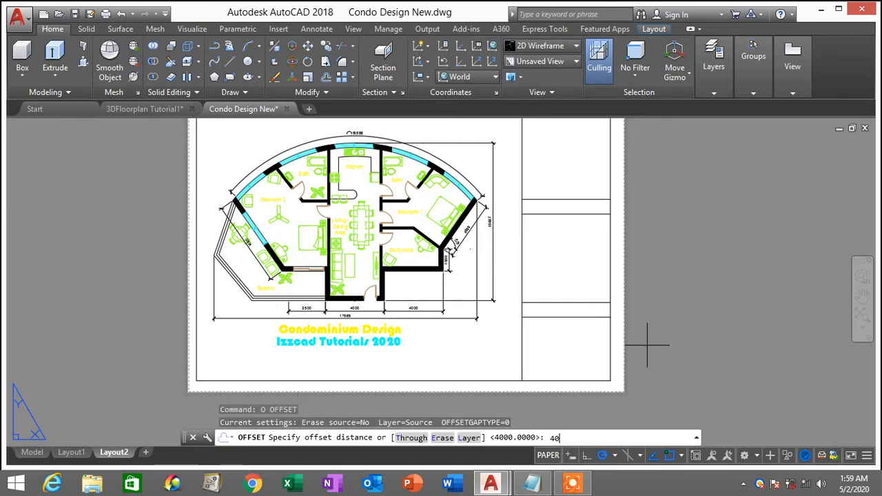
pyautogui.write('4000')
pyautogui.press('Return')
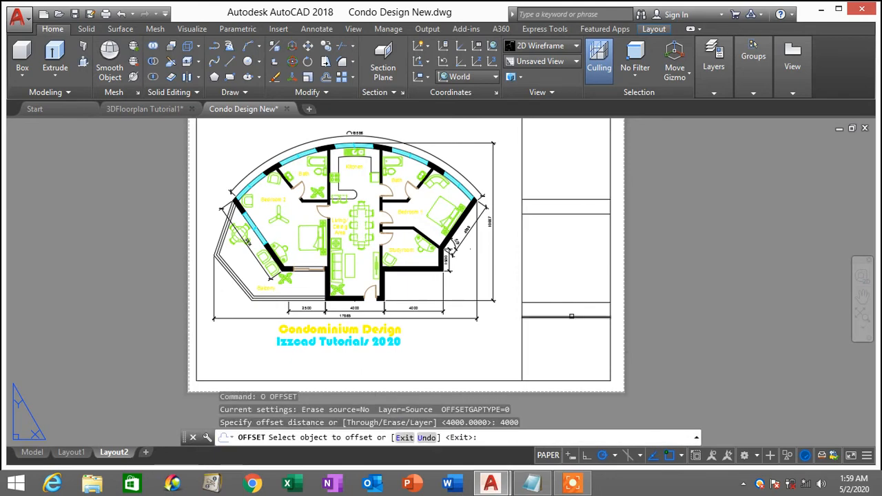
pyautogui.click(573, 318)
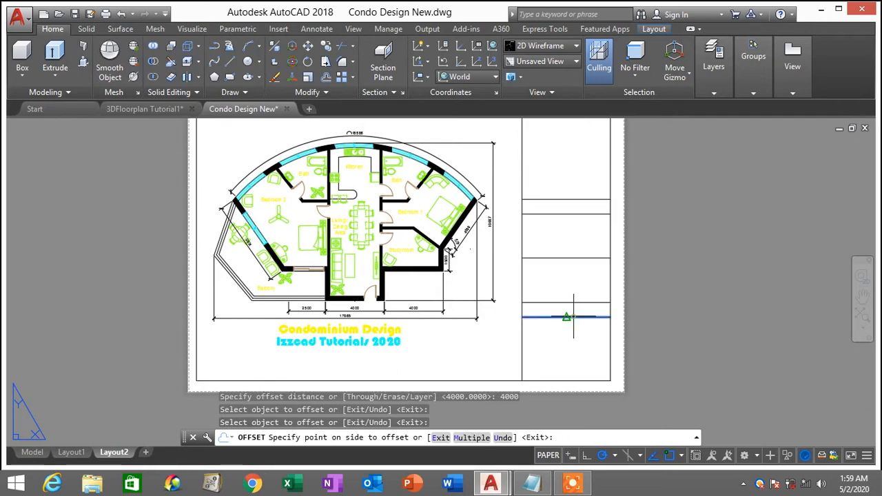
pyautogui.click(574, 357)
pyautogui.press('Escape')
# - Delete the lowest offset line, just above the bottom edge of the title block
pyautogui.scroll(-1, 552, 376)
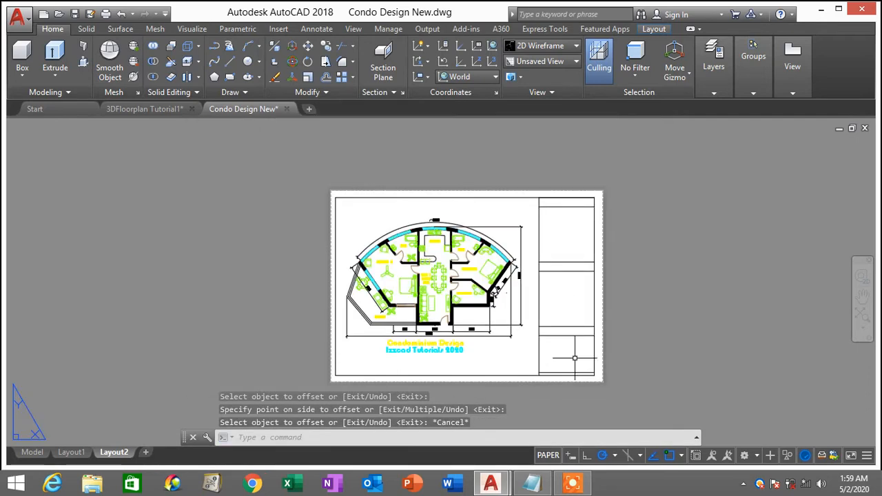
pyautogui.scroll(1, 584, 342)
pyautogui.moveTo(584, 358); pyautogui.dragTo(628, 345, button='middle')
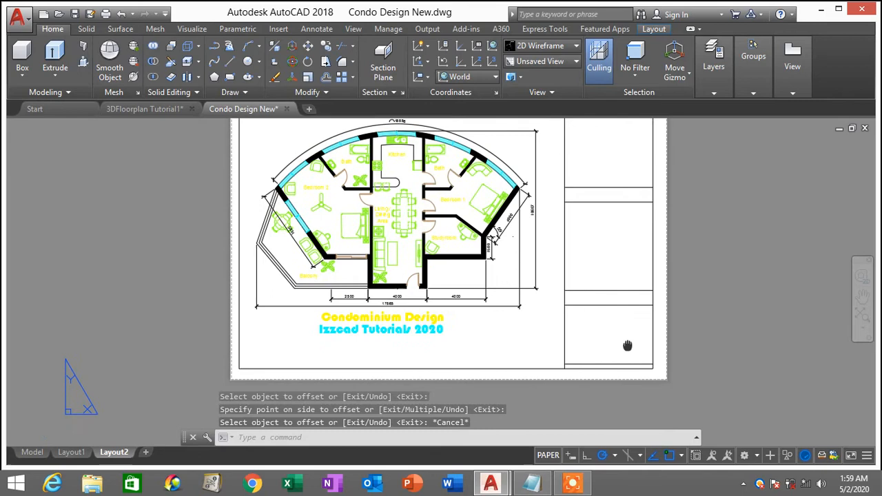
pyautogui.click(591, 364)
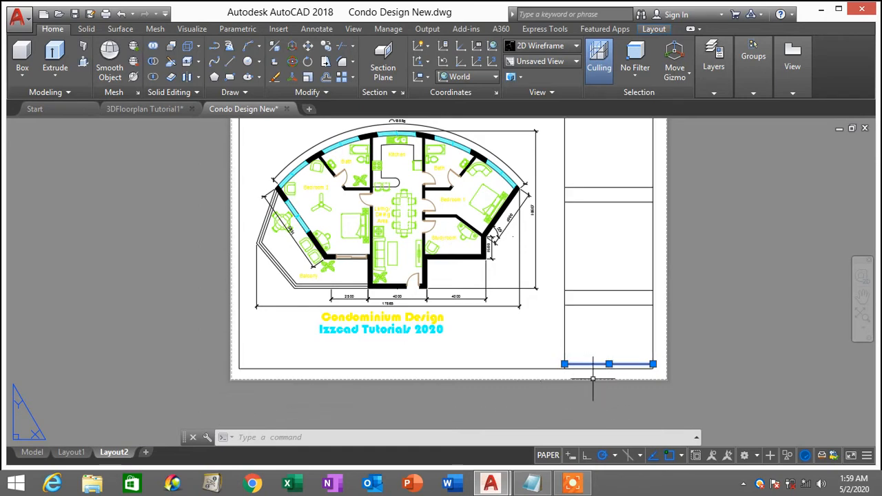
pyautogui.press('Delete')
# - Offset the lower line of the third heading row 3000 downward to form the last content box and a bottom row
pyautogui.write('o')
pyautogui.press('Return')
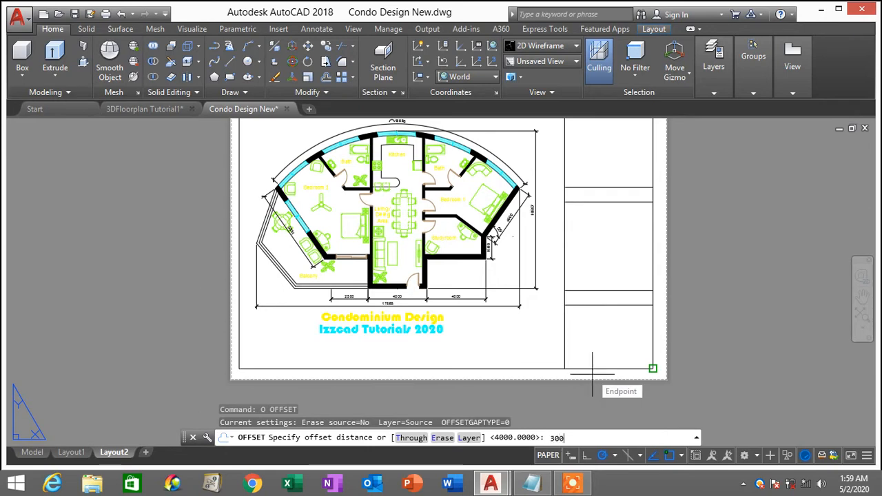
pyautogui.press('Return')
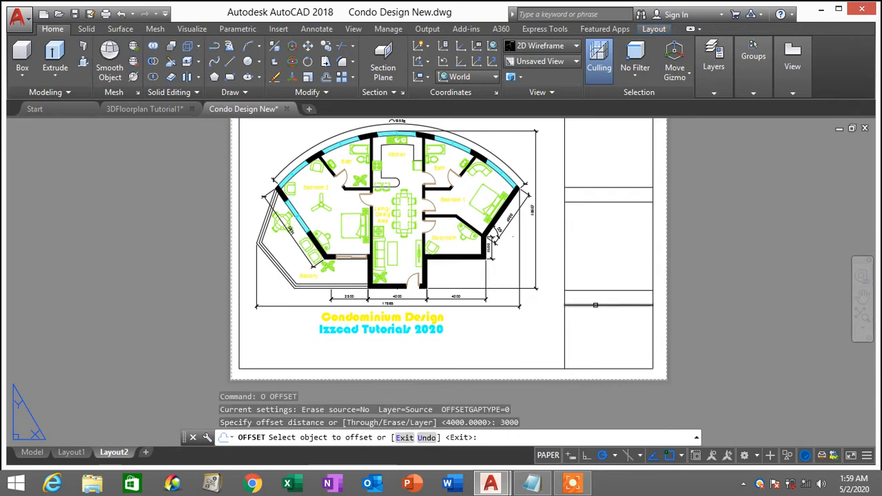
pyautogui.click(595, 305)
pyautogui.click(593, 334)
pyautogui.press('Escape')
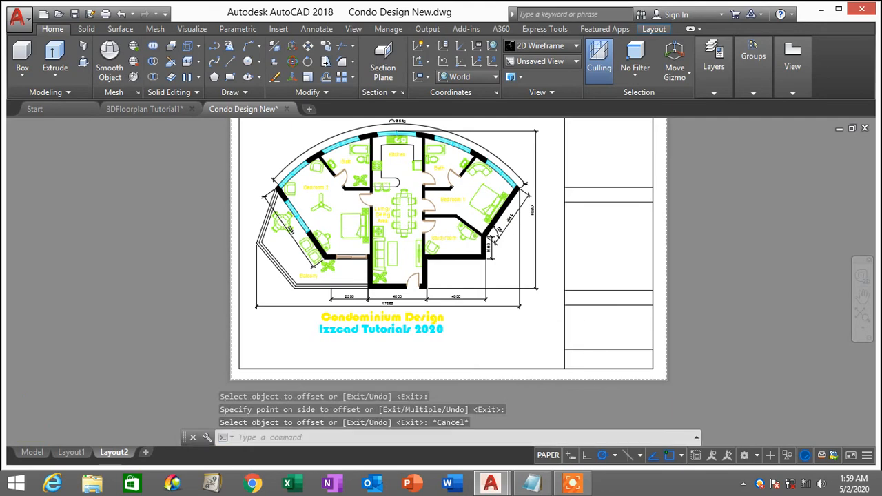
# - Review the paper size and plot scale in Layout2's page setup, leaving the settings as they are
pyautogui.scroll(-2, 551, 352)
pyautogui.scroll(1, 552, 359)
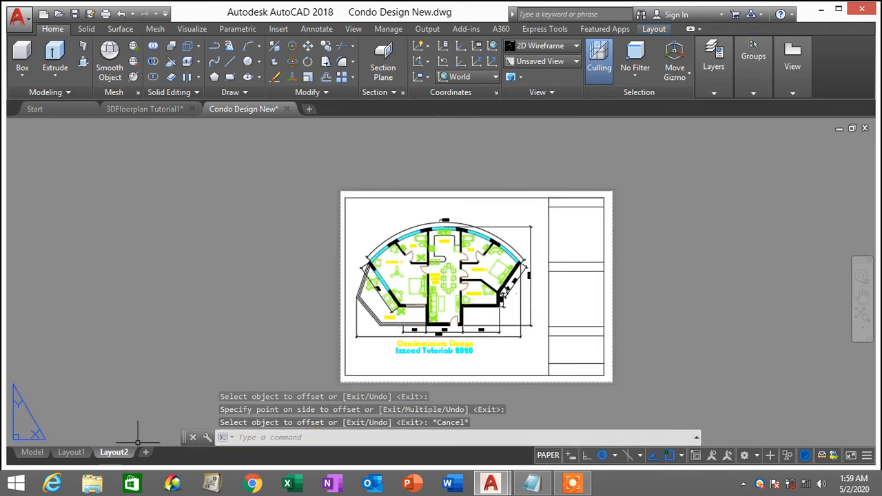
pyautogui.moveTo(114, 457)
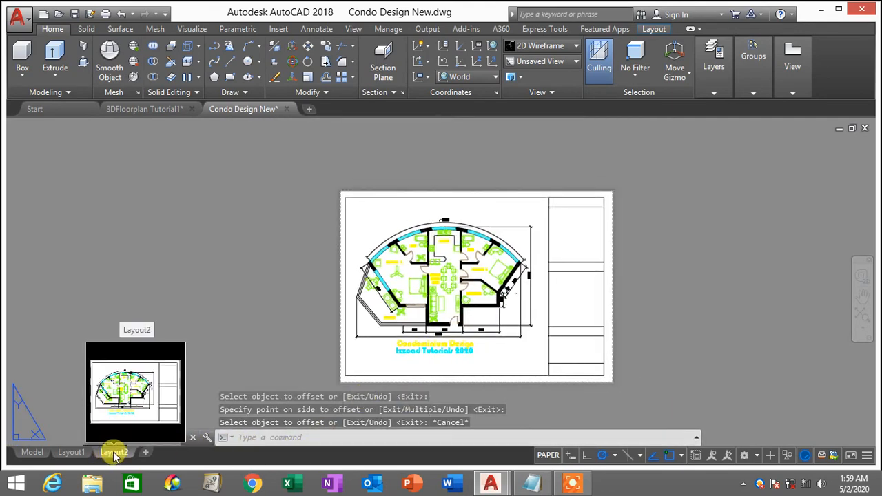
pyautogui.rightClick(114, 454)
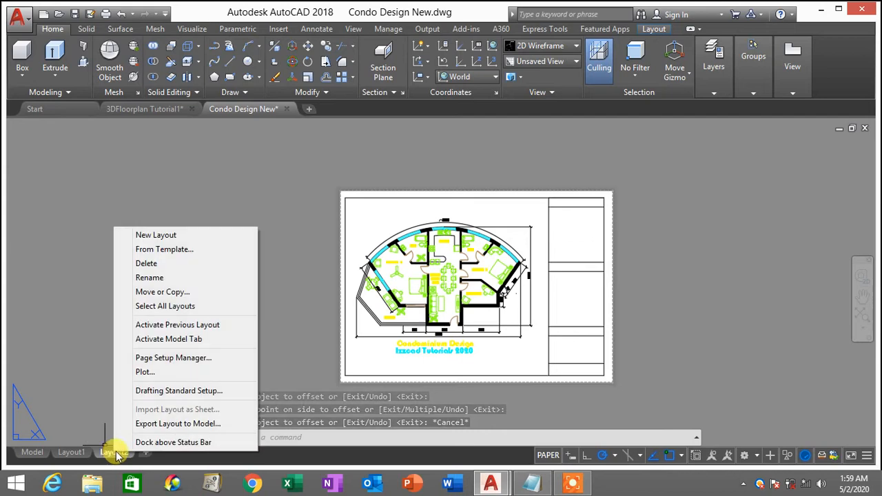
pyautogui.click(189, 360)
pyautogui.click(536, 219)
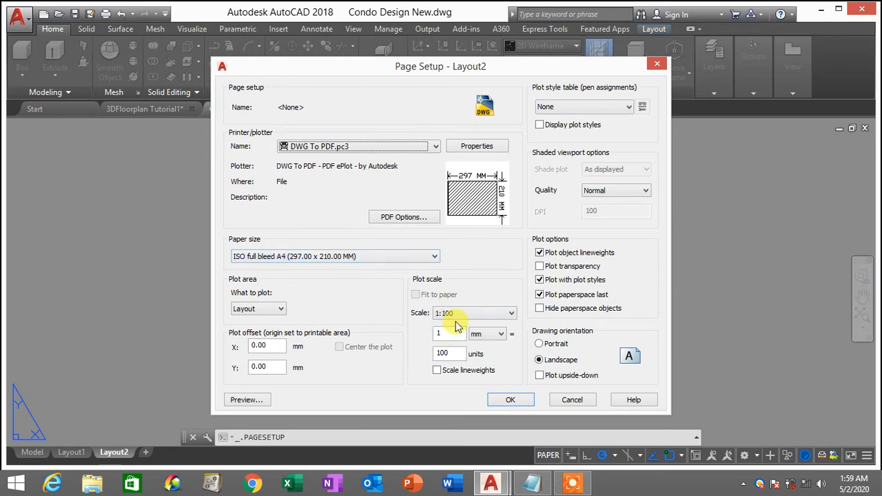
pyautogui.click(507, 401)
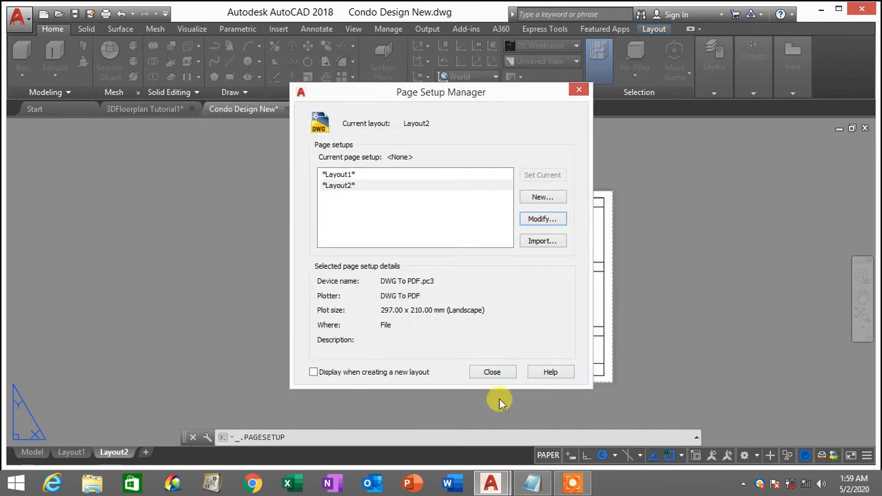
pyautogui.click(492, 372)
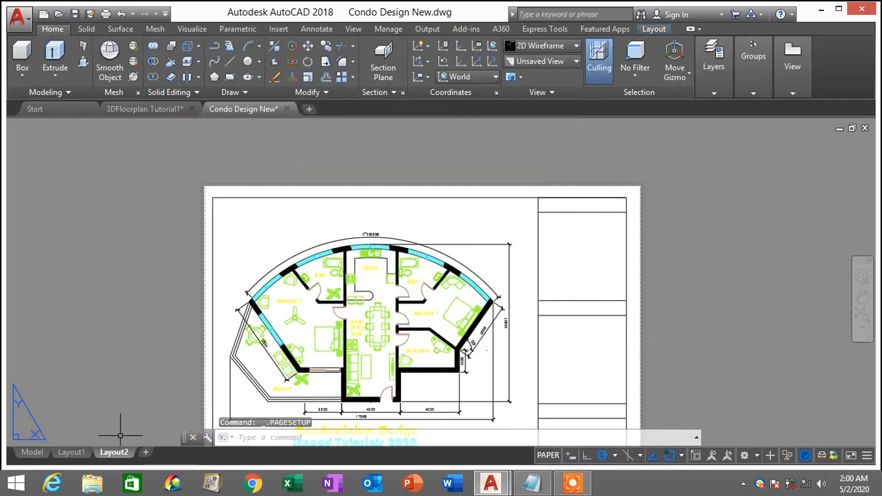
# - Examine the title block headings and scale label on Layout1 as a reference, and return to Layout2
pyautogui.click(63, 457)
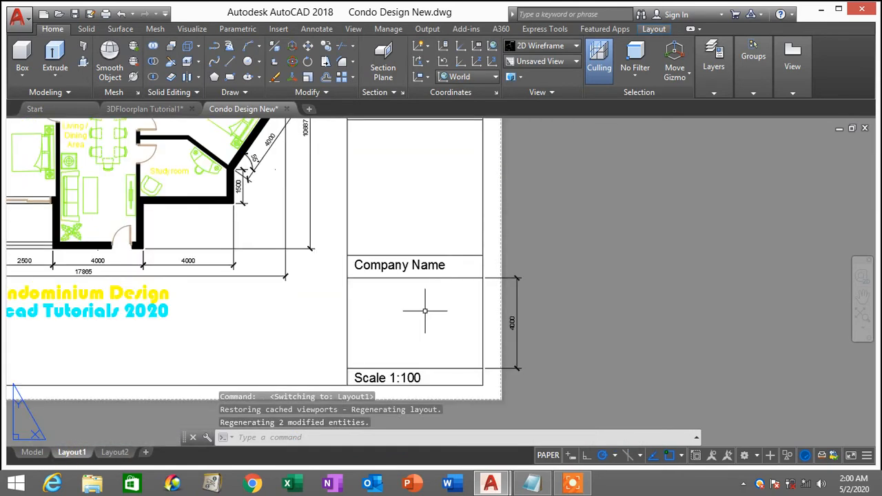
pyautogui.moveTo(558, 339); pyautogui.dragTo(572, 315, button='middle')
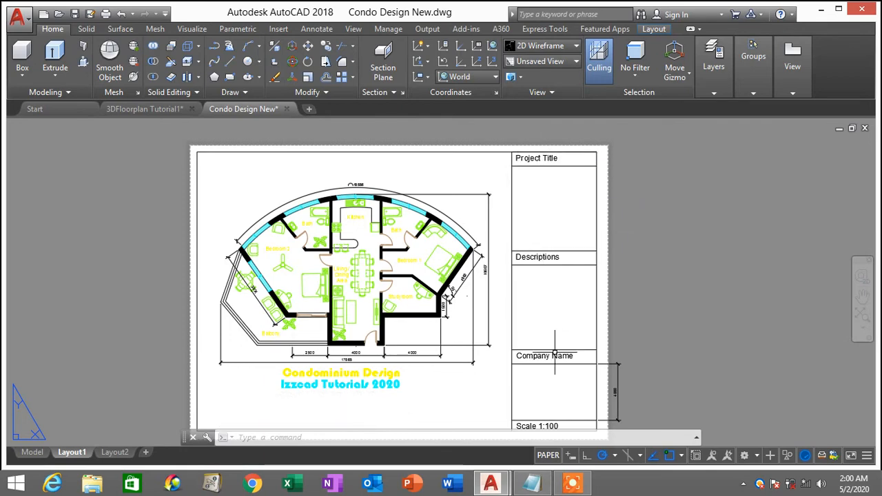
pyautogui.moveTo(565, 354); pyautogui.dragTo(568, 335, button='middle')
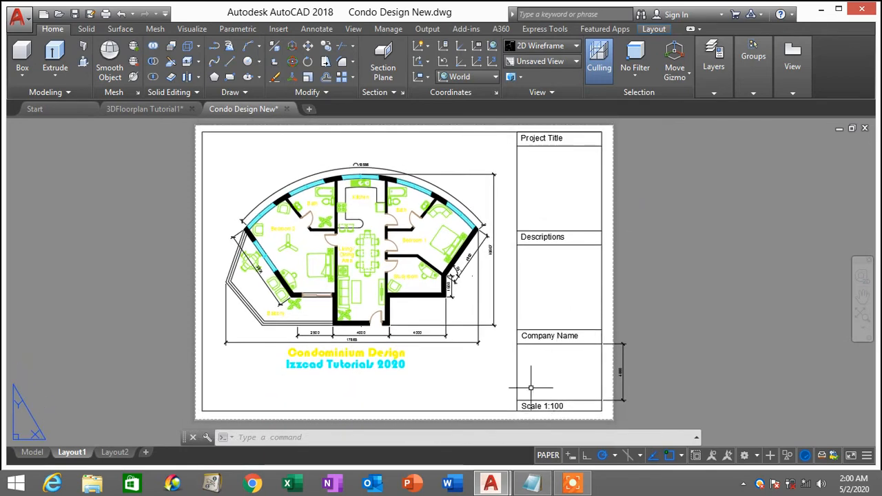
pyautogui.click(123, 450)
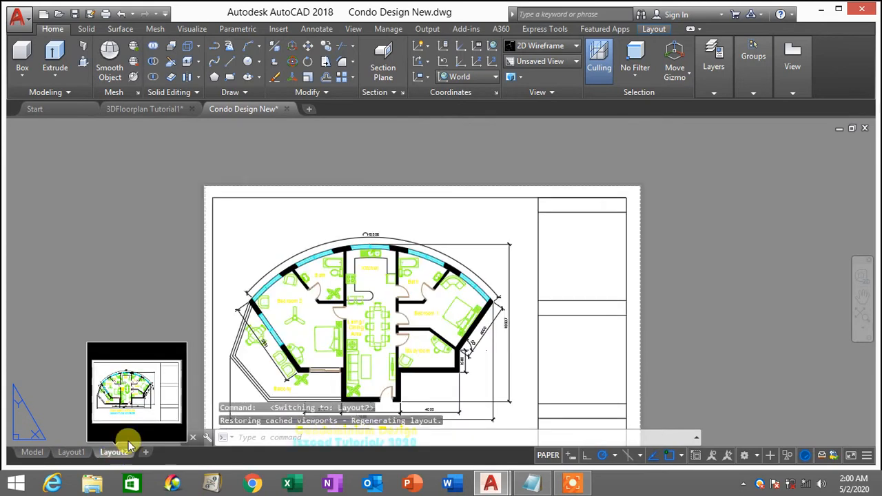
# - Create a multiline text reading "Project Title:" in the empty area beside the sheet's title block
pyautogui.scroll(-2, 502, 269)
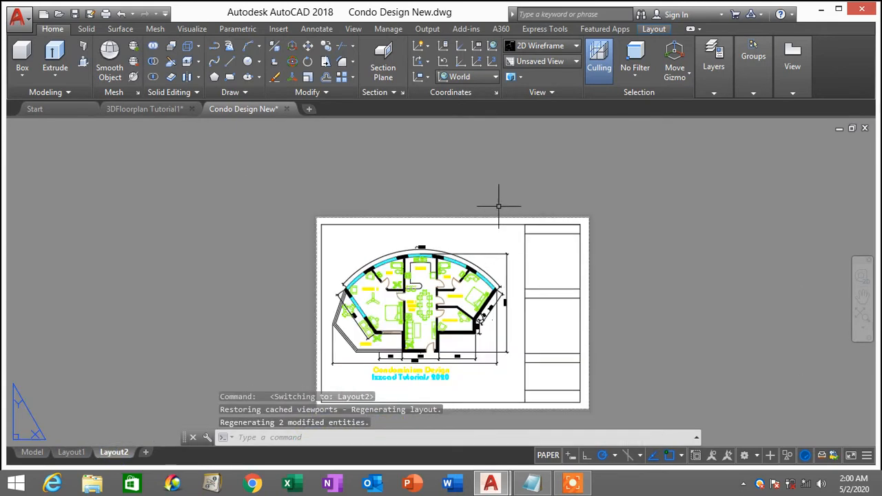
pyautogui.write('t')
pyautogui.press('Return')
pyautogui.scroll(2, 457, 259)
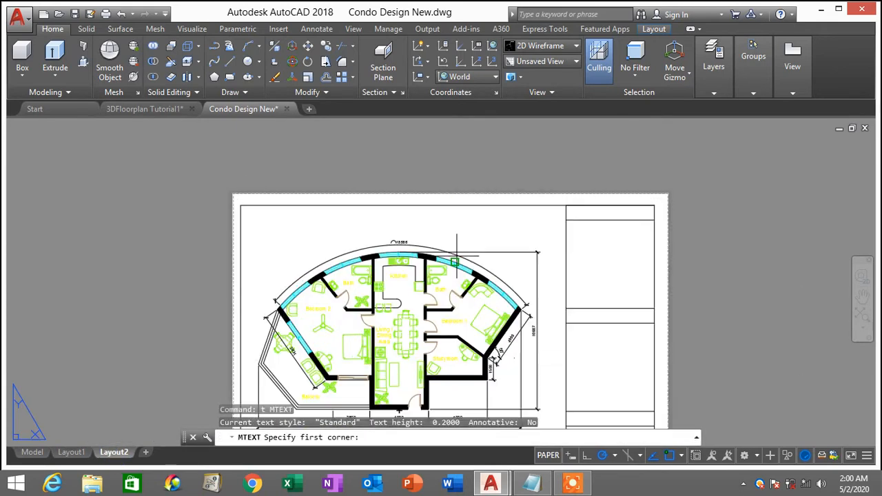
pyautogui.click(714, 237)
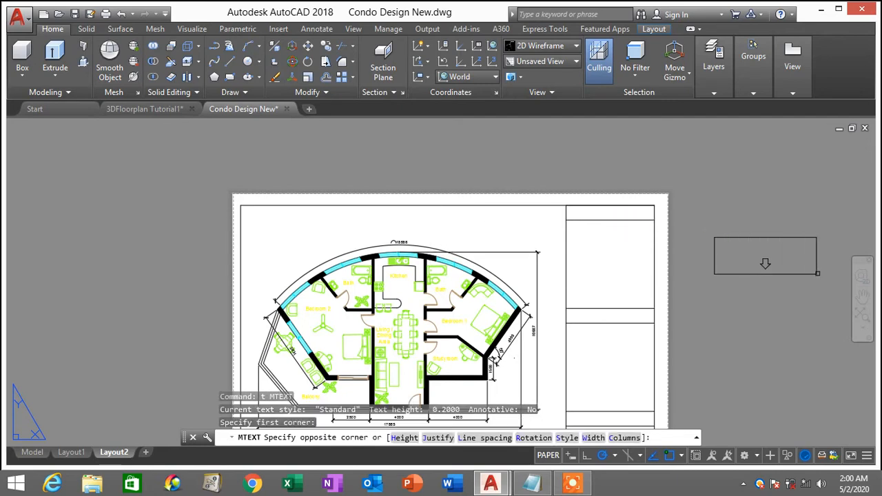
pyautogui.click(827, 271)
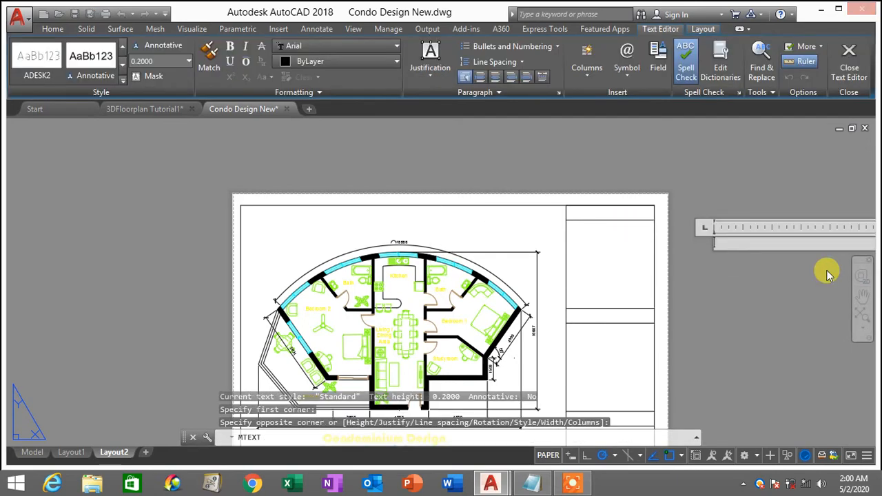
pyautogui.write('Pr')
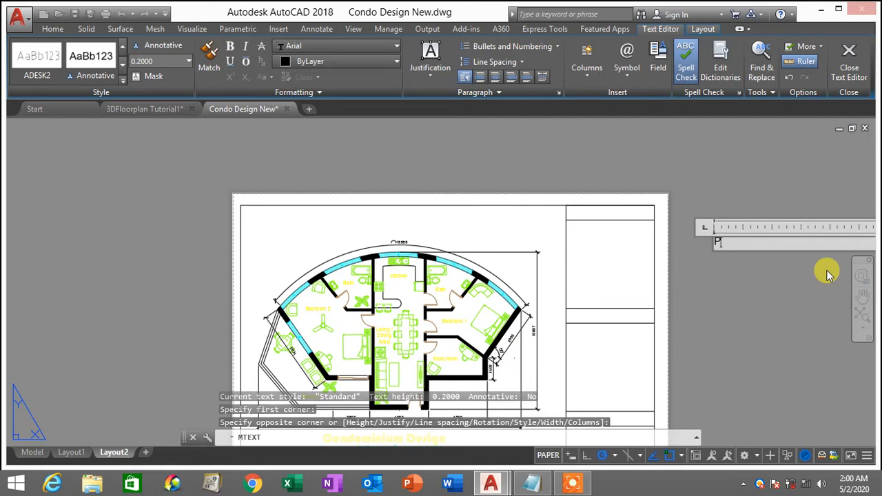
pyautogui.write('oect')
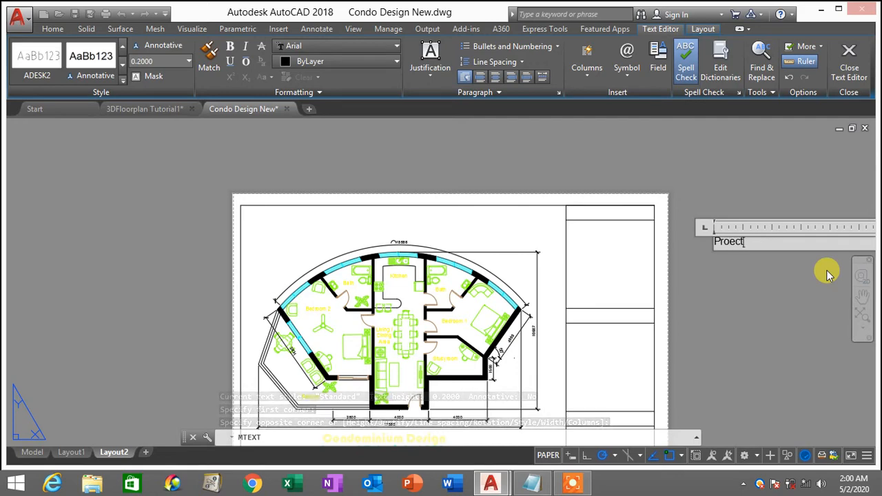
pyautogui.press('BackSpace')
pyautogui.press('BackSpace')
pyautogui.press('BackSpace')
pyautogui.write('je')
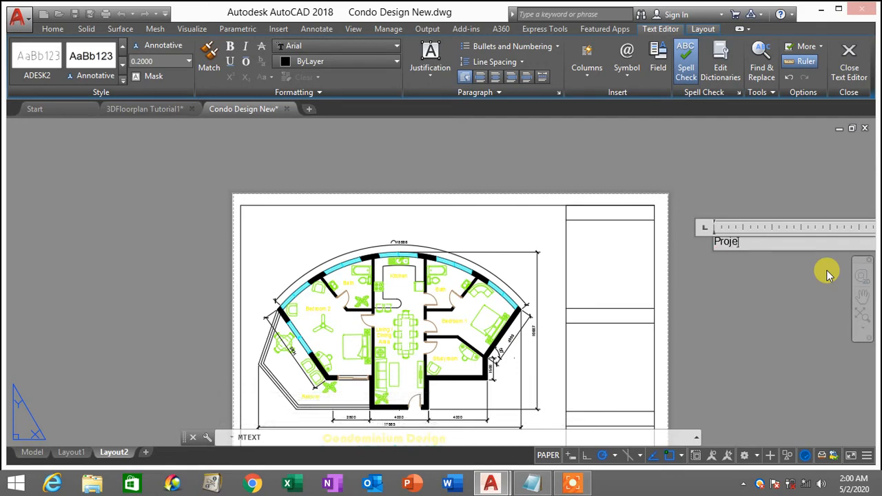
pyautogui.write('ct Title:')
# - Set the height of the whole "Project Title:" text to 400 and finish editing it
pyautogui.moveTo(786, 241); pyautogui.dragTo(698, 233)
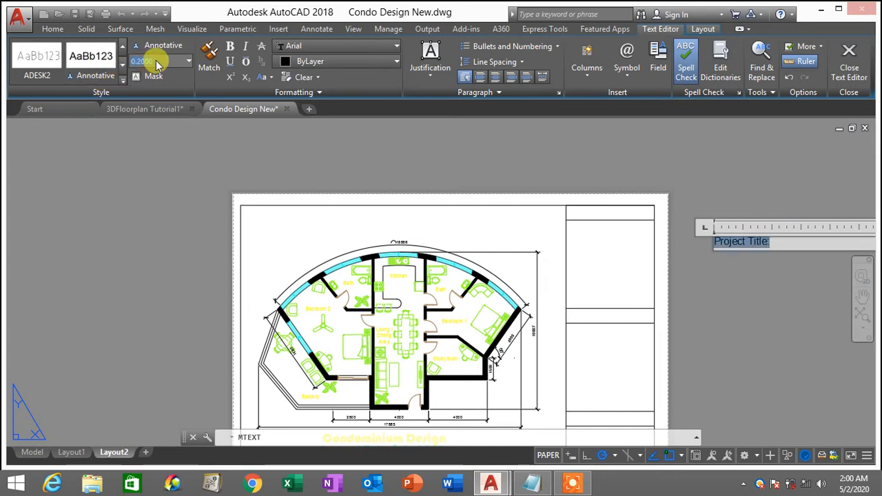
pyautogui.press('Return')
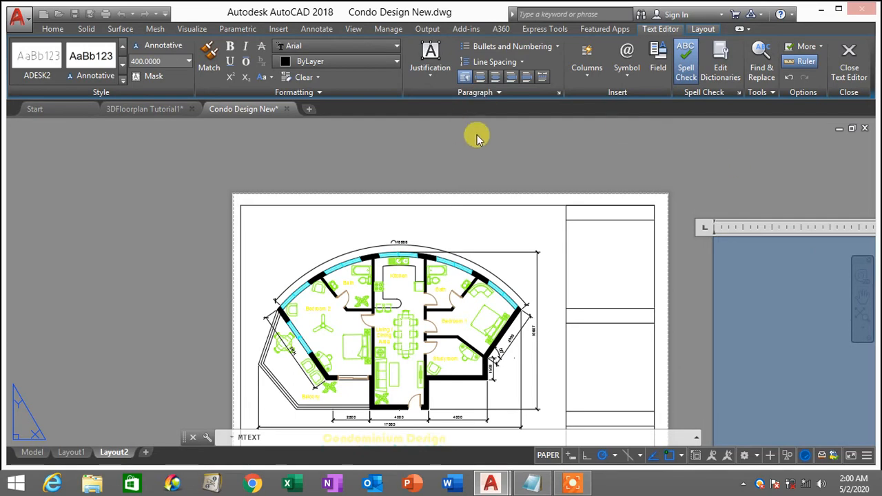
pyautogui.click(326, 157)
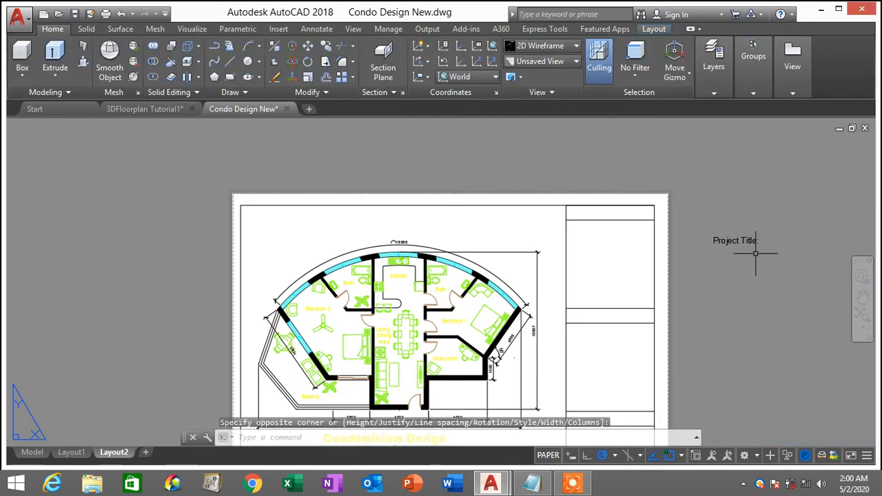
# - Move the "Project Title:" text into the uppermost heading row of the title block
pyautogui.scroll(2, 751, 248)
pyautogui.click(722, 233)
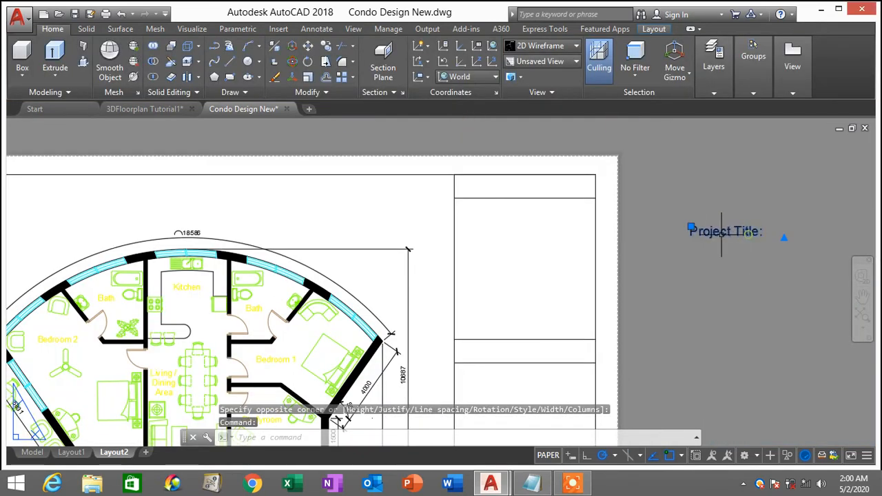
pyautogui.click(691, 228)
pyautogui.scroll(4, 511, 222)
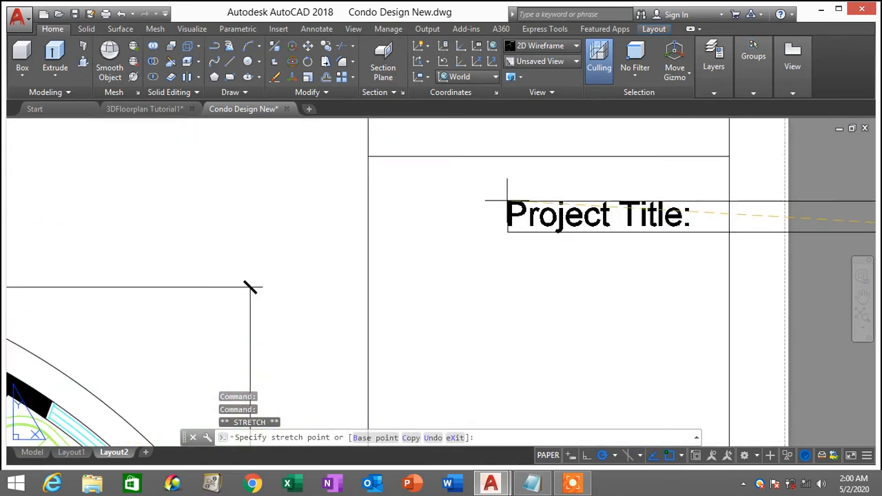
pyautogui.moveTo(490, 197); pyautogui.dragTo(565, 302, button='middle')
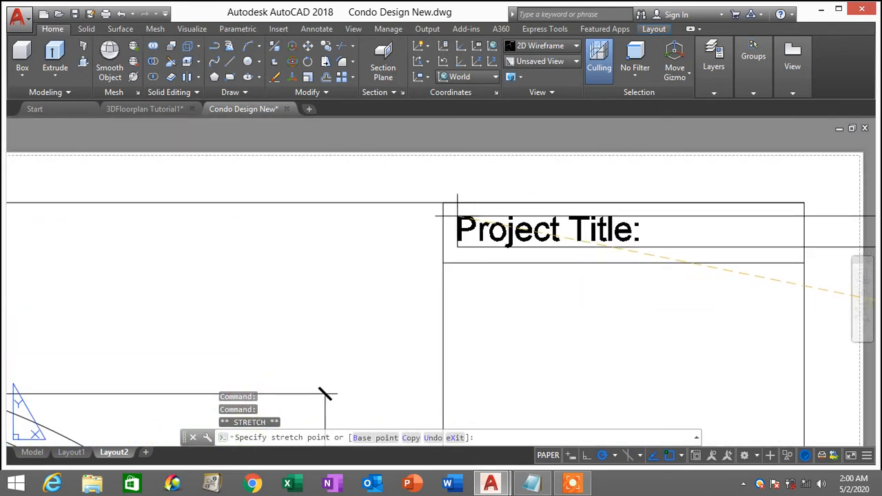
pyautogui.click(466, 218)
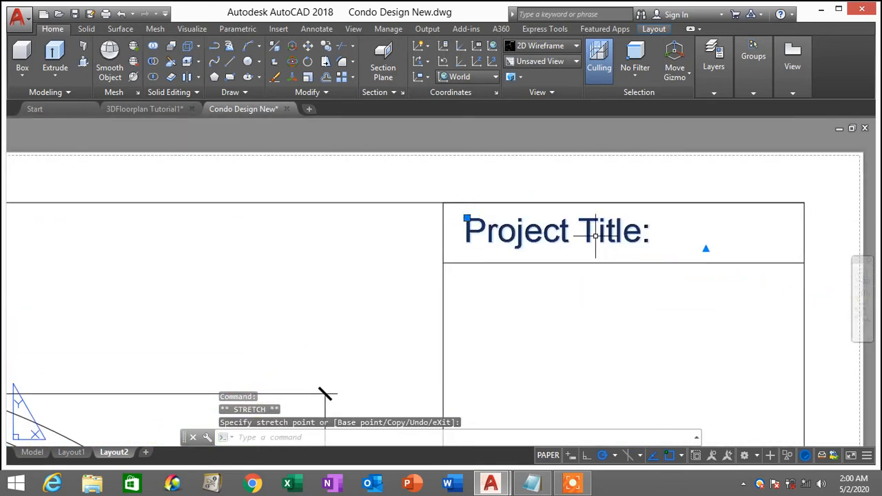
pyautogui.press('Escape')
# - Copy the "Project Title:" text from its row's upper-left corner to the matching corners of the three lower heading rows
pyautogui.write('c')
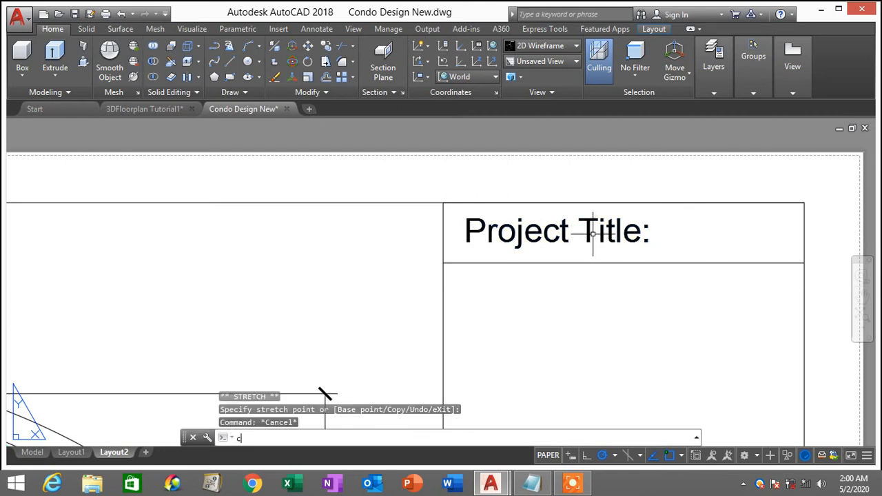
pyautogui.write('o')
pyautogui.press('Return')
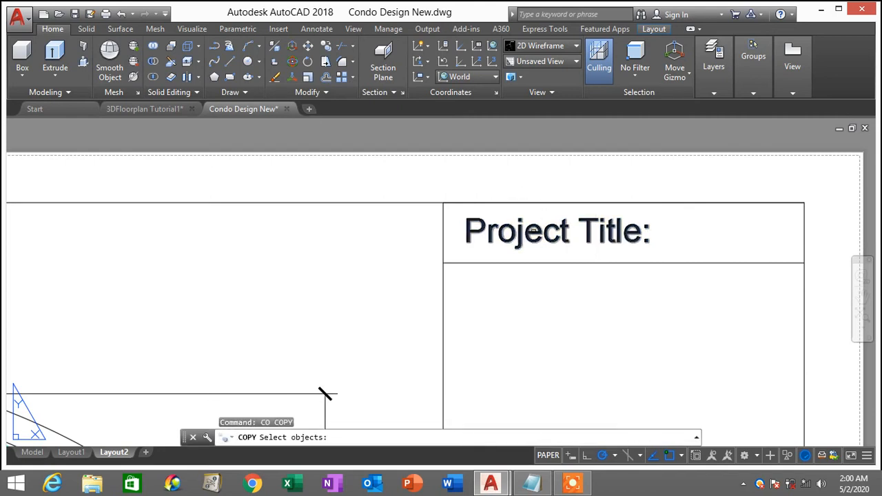
pyautogui.click(534, 232)
pyautogui.press('Return')
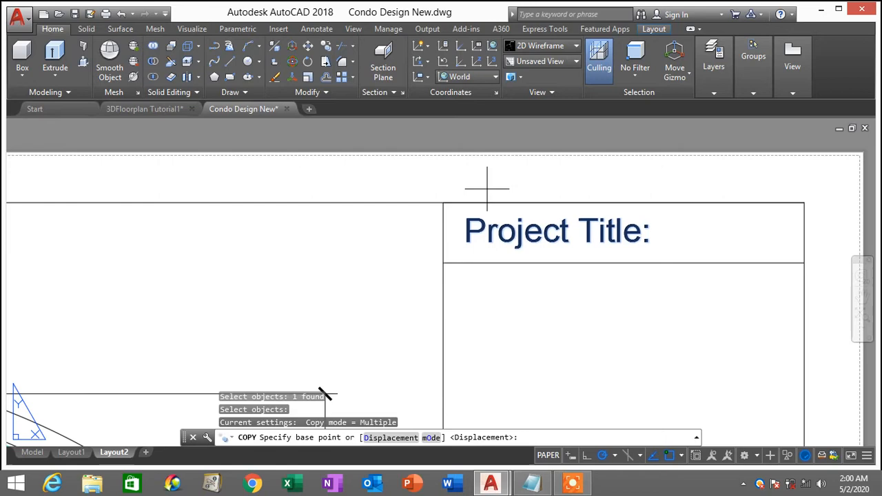
pyautogui.click(443, 202)
pyautogui.scroll(-2, 522, 304)
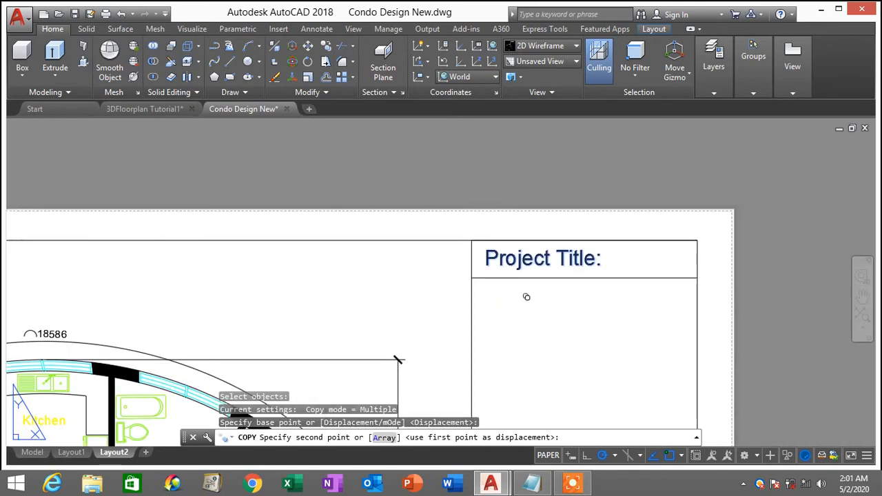
pyautogui.moveTo(522, 303); pyautogui.dragTo(532, 158, button='middle')
pyautogui.moveTo(535, 283); pyautogui.dragTo(561, 162, button='middle')
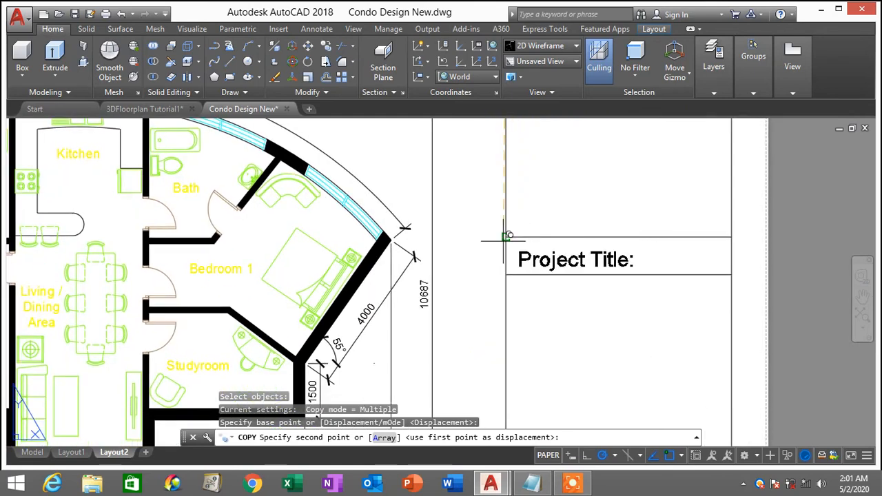
pyautogui.click(506, 237)
pyautogui.moveTo(526, 425); pyautogui.dragTo(562, 202, button='middle')
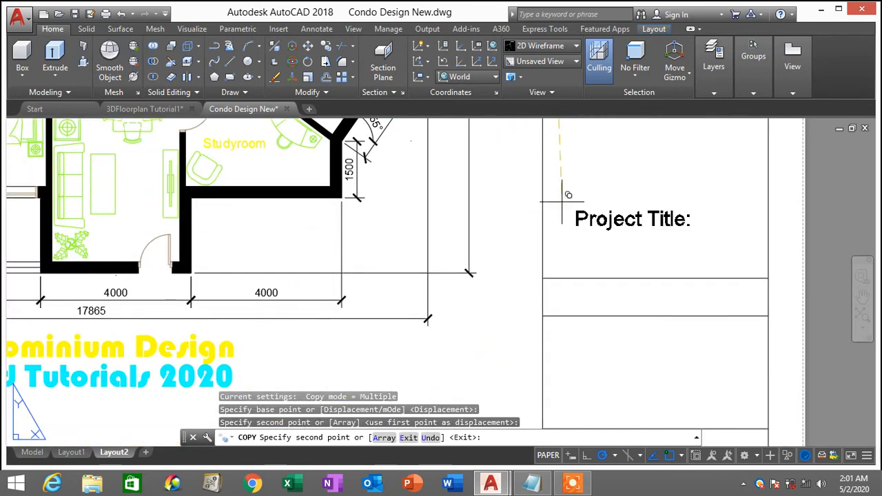
pyautogui.click(545, 279)
pyautogui.moveTo(617, 298); pyautogui.dragTo(620, 131, button='middle')
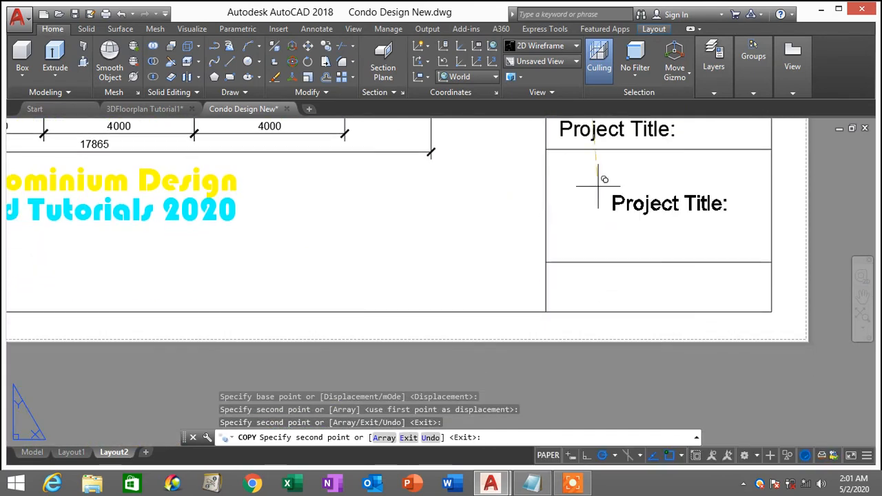
pyautogui.click(546, 262)
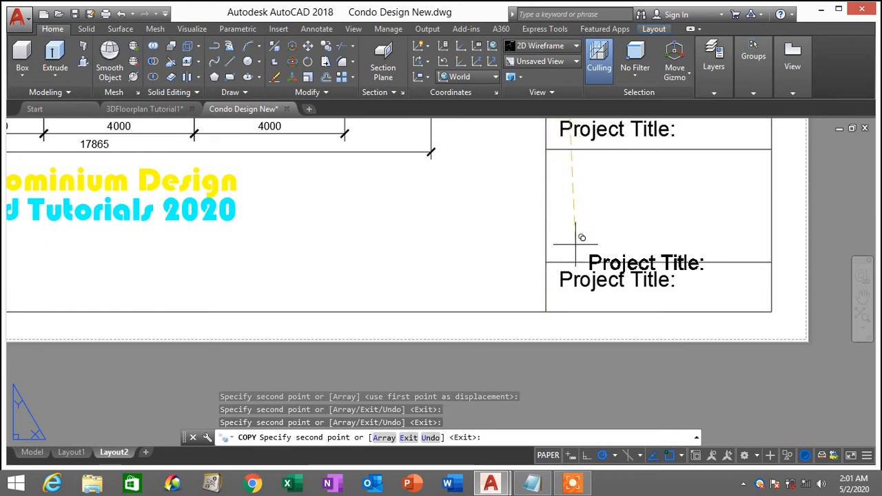
pyautogui.press('Escape')
# - Change the text in the second heading row of the title block to "Descriptions:"
pyautogui.scroll(-6, 586, 248)
pyautogui.scroll(5, 584, 235)
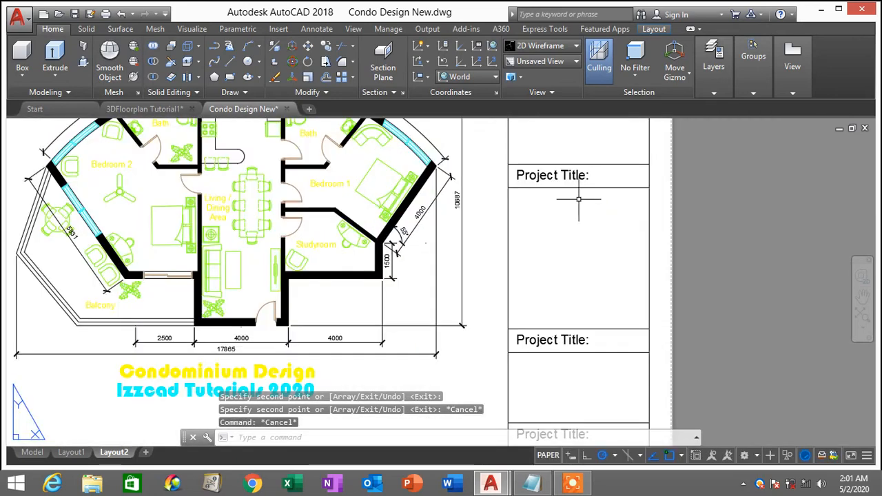
pyautogui.doubleClick(572, 177)
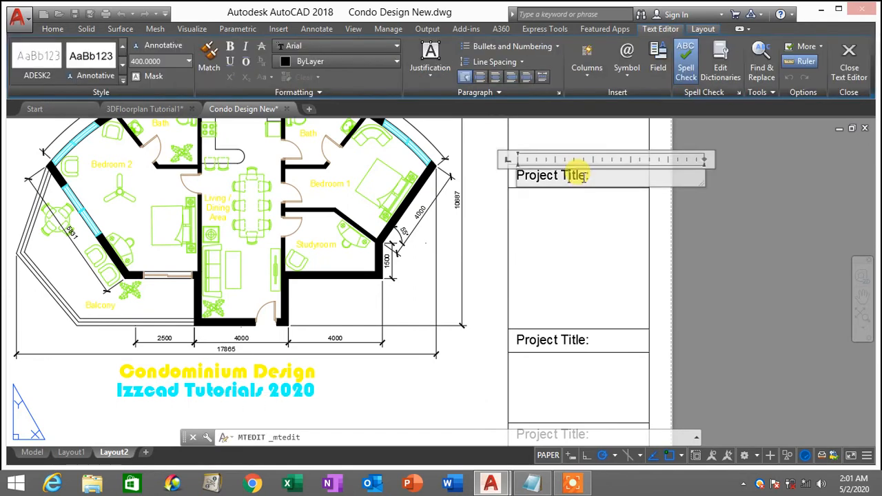
pyautogui.moveTo(588, 177); pyautogui.dragTo(479, 176)
pyautogui.write('D')
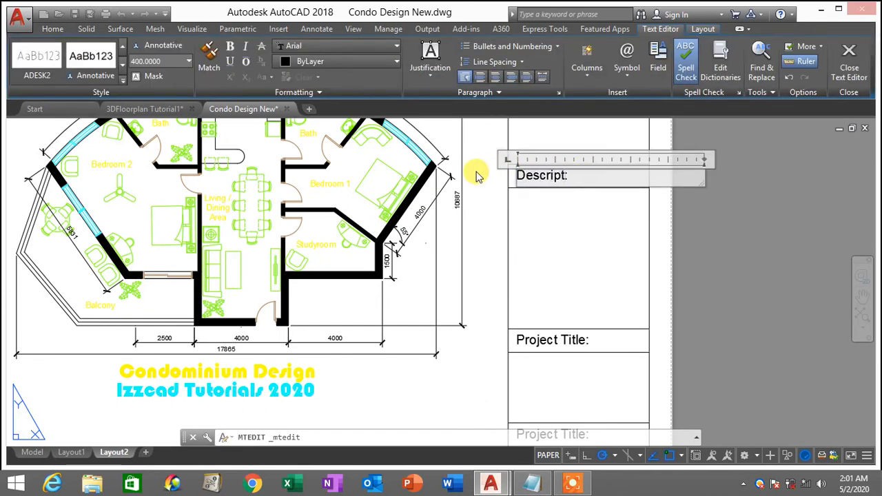
pyautogui.write('escriptions')
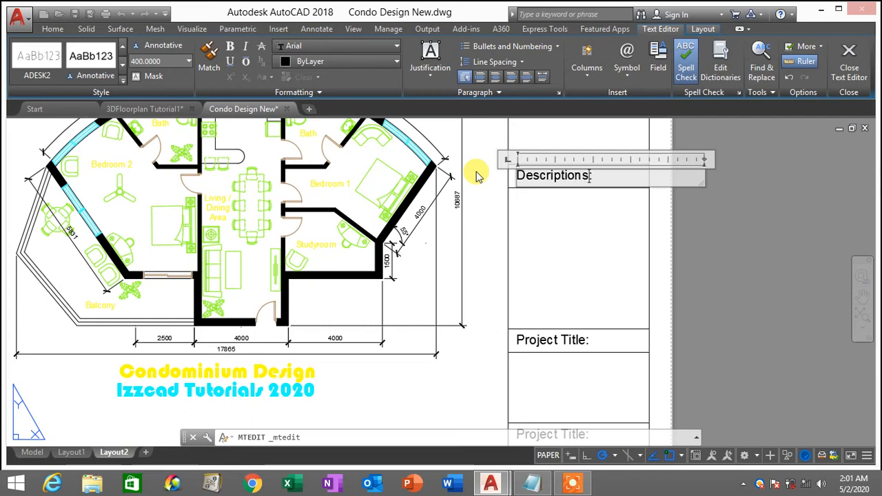
pyautogui.click(735, 276)
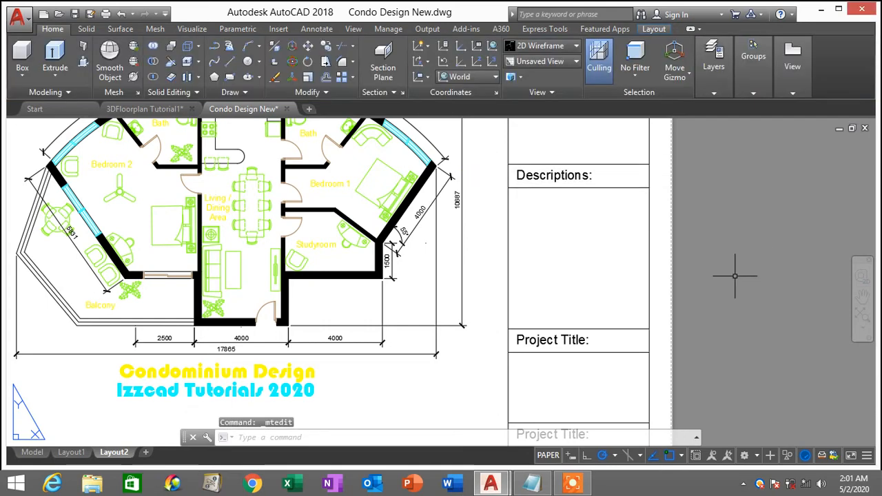
# - Change the text in the third heading row of the title block to "Company Name:"
pyautogui.doubleClick(569, 339)
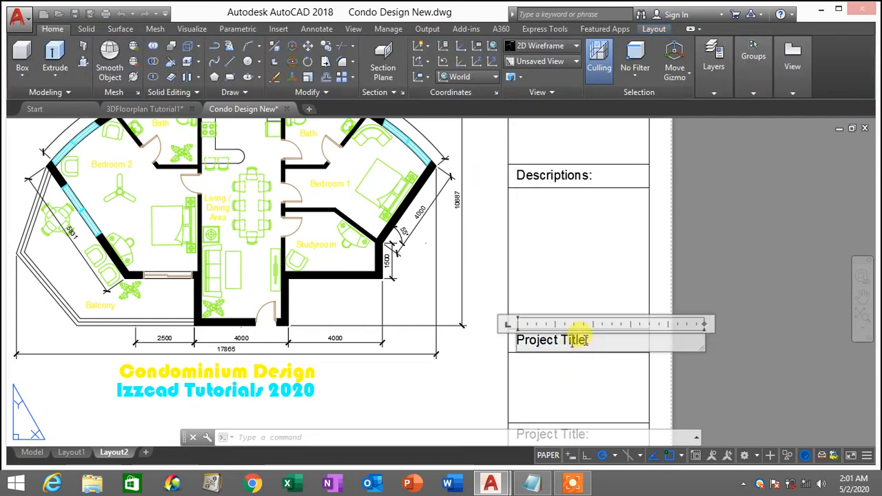
pyautogui.moveTo(587, 339); pyautogui.dragTo(475, 338)
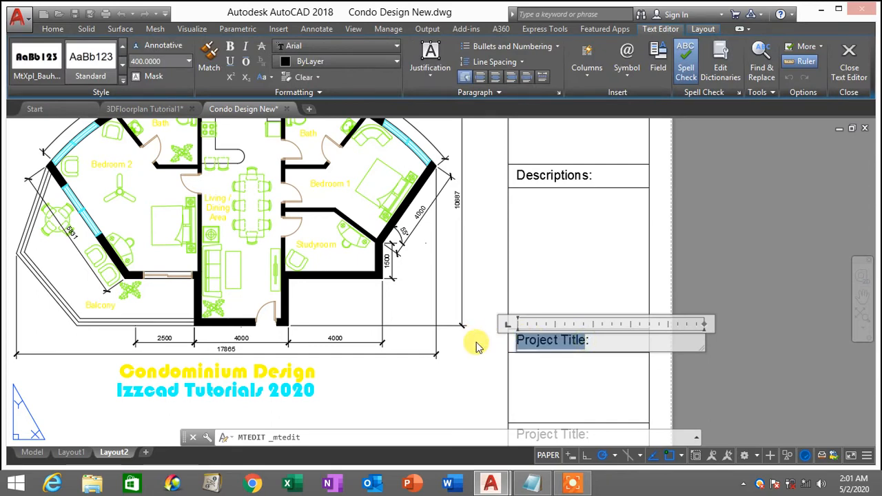
pyautogui.write('Company Name:')
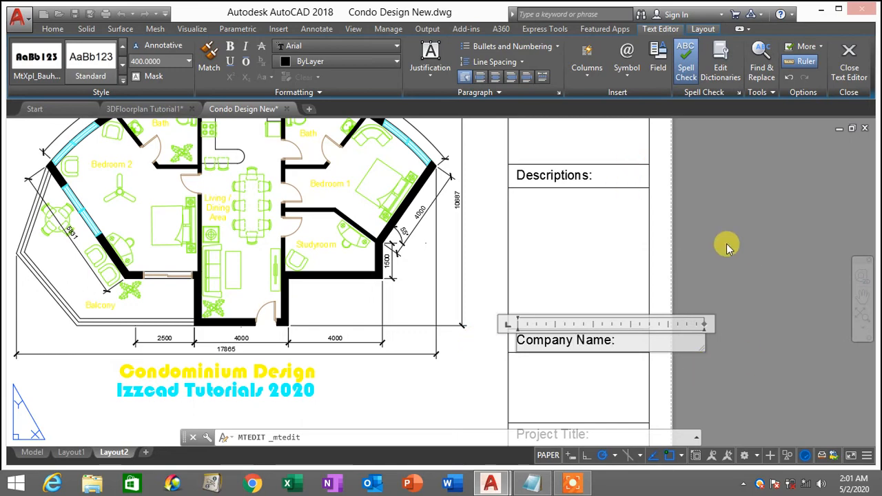
pyautogui.click(727, 243)
# - Replace the text in the bottom row of the title block with "Scale 1:100"
pyautogui.scroll(-2, 695, 314)
pyautogui.moveTo(694, 313); pyautogui.dragTo(675, 246, button='middle')
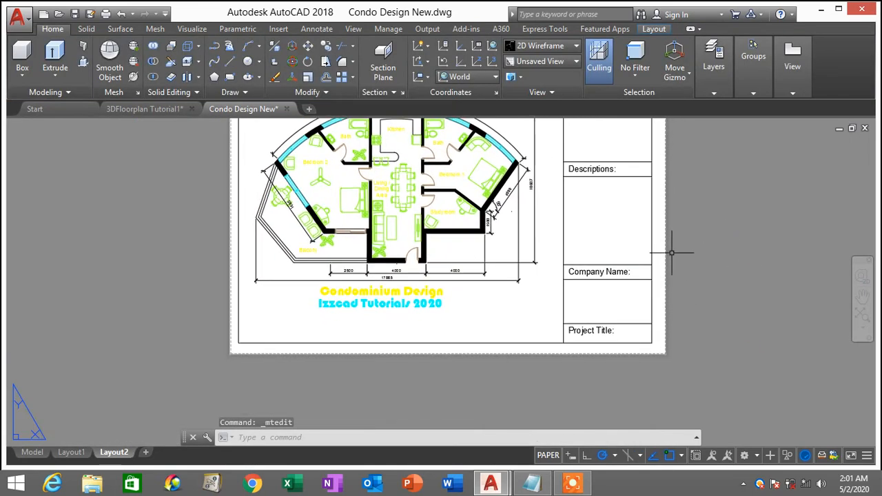
pyautogui.scroll(2, 614, 321)
pyautogui.doubleClick(611, 337)
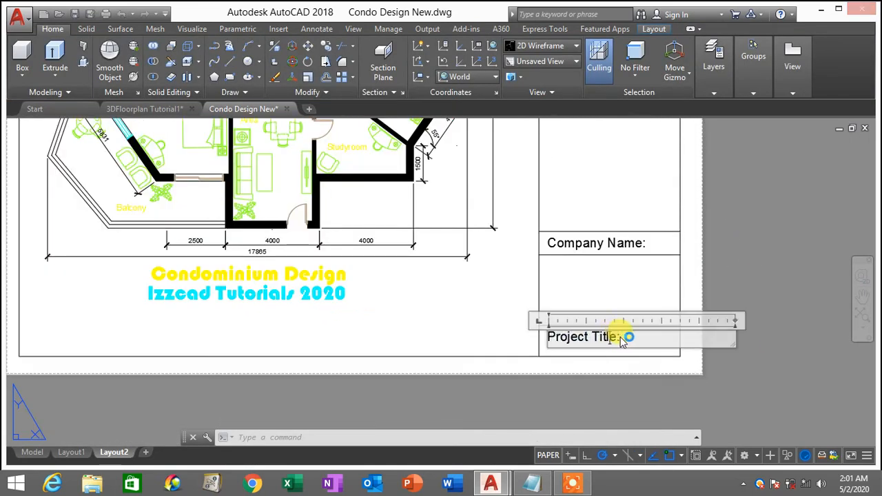
pyautogui.write('Scale 1:100')
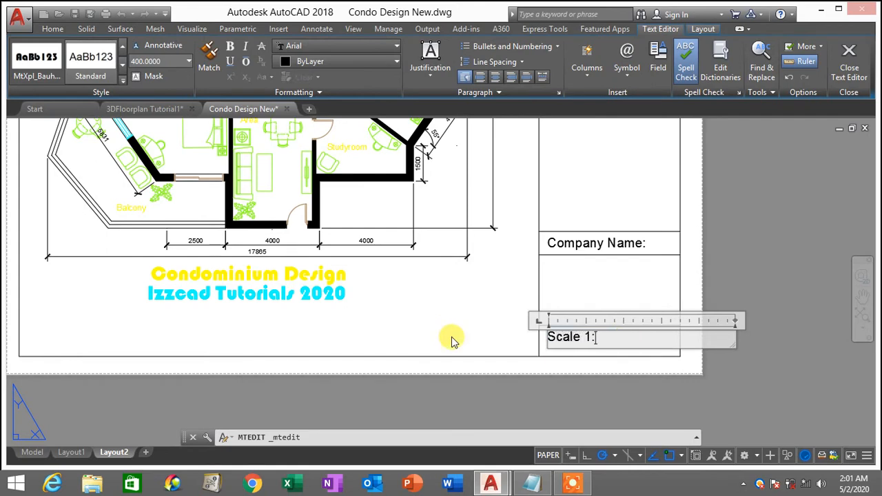
pyautogui.click(727, 257)
# - Start a single-sheet plot of Layout2 to the DWG To PDF plotter and preview the sheet
pyautogui.scroll(-2, 719, 266)
pyautogui.moveTo(704, 276); pyautogui.dragTo(652, 363, button='middle')
pyautogui.scroll(-2, 663, 362)
pyautogui.scroll(2, 663, 362)
pyautogui.scroll(-2, 667, 248)
pyautogui.scroll(2, 667, 248)
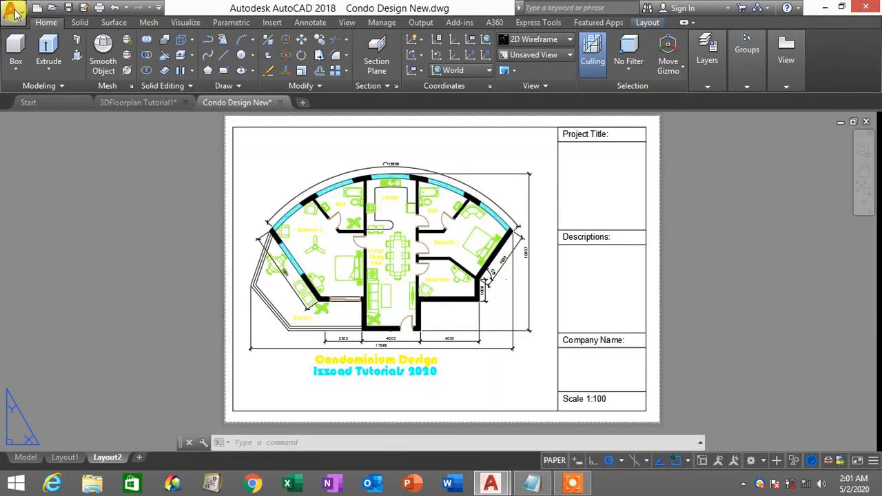
pyautogui.click(15, 12)
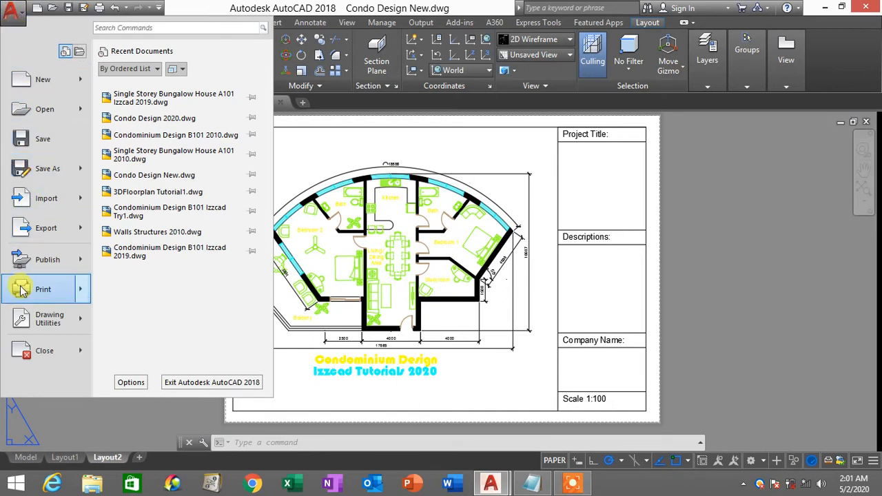
pyautogui.moveTo(20, 290)
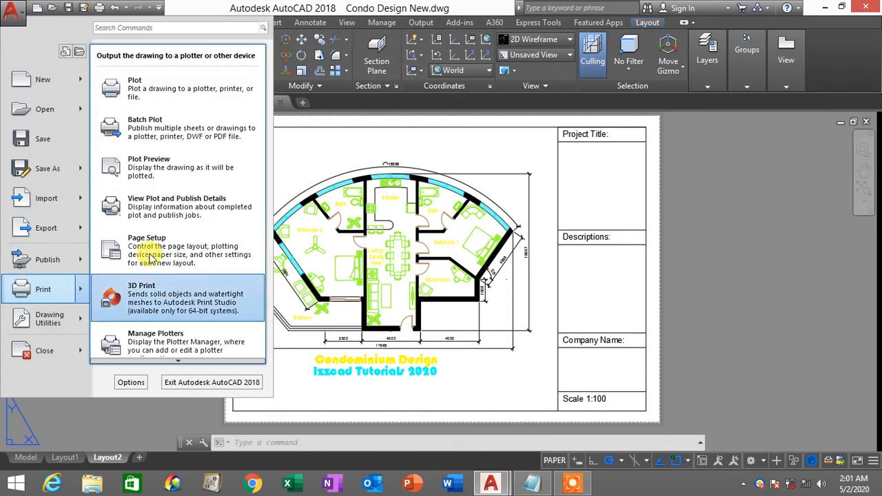
pyautogui.click(159, 94)
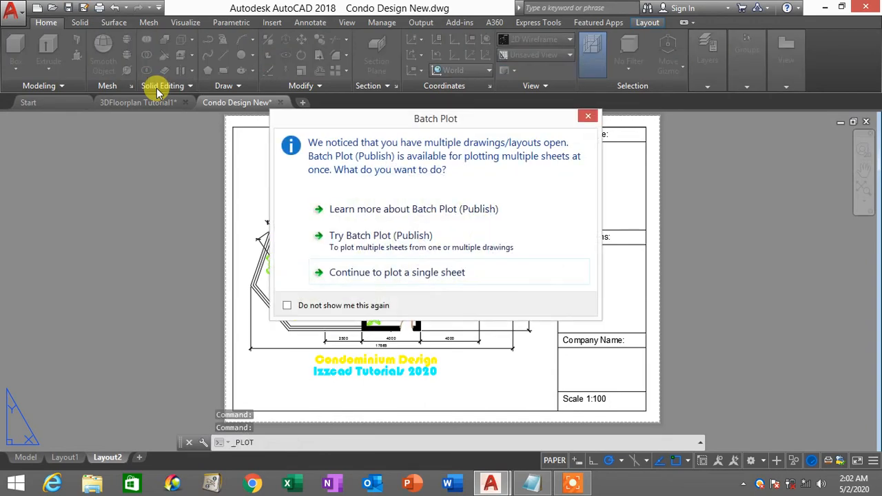
pyautogui.click(392, 273)
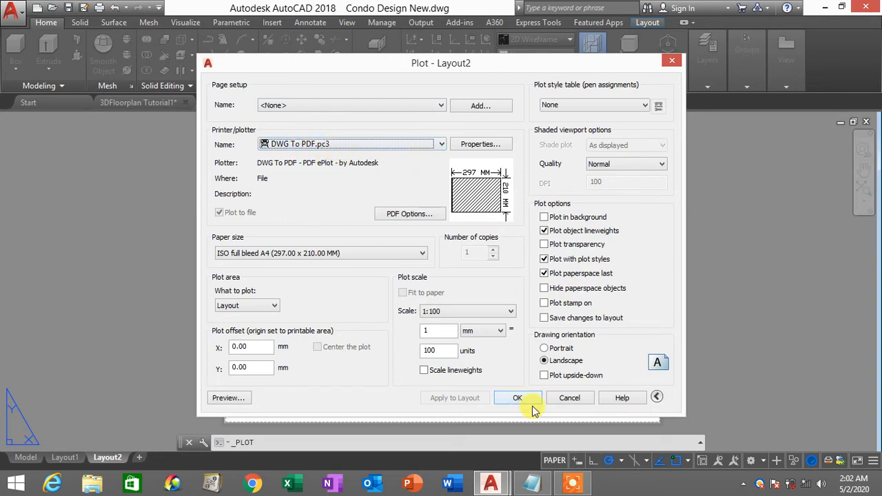
pyautogui.click(229, 399)
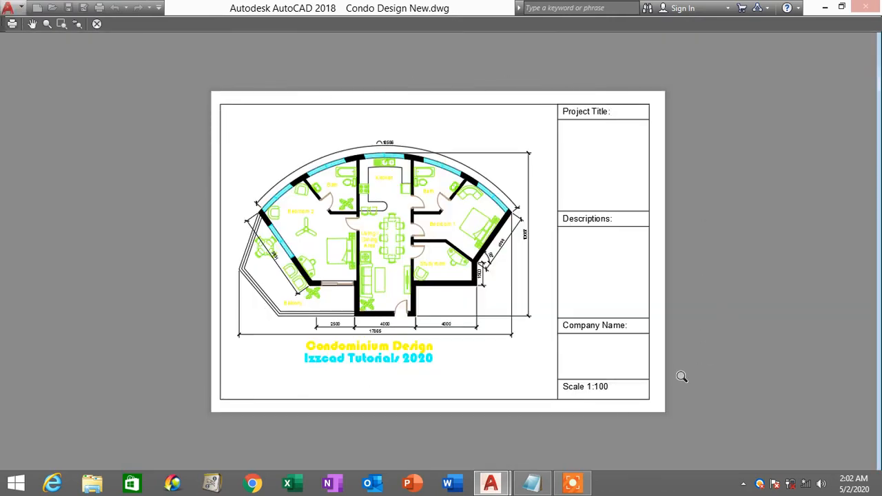
# - Plot the previewed sheet to a PDF file named "Condo Design A101" in the Documents folder
pyautogui.click(13, 25)
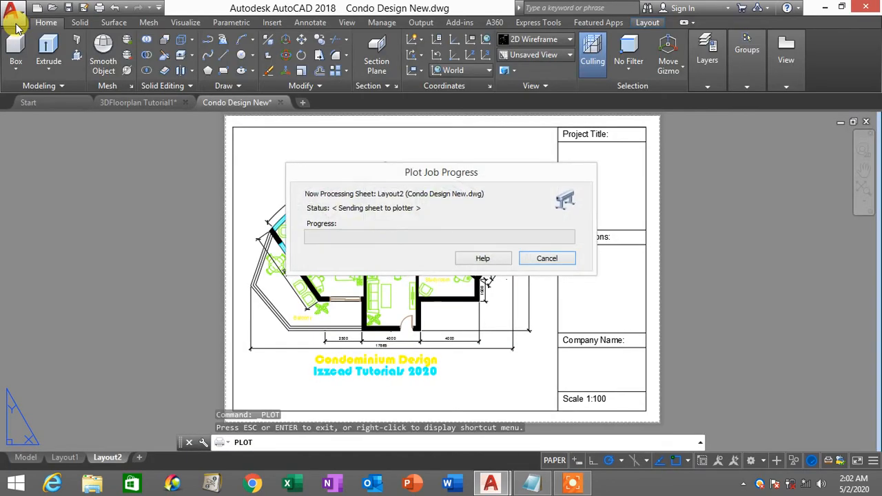
pyautogui.click(462, 346)
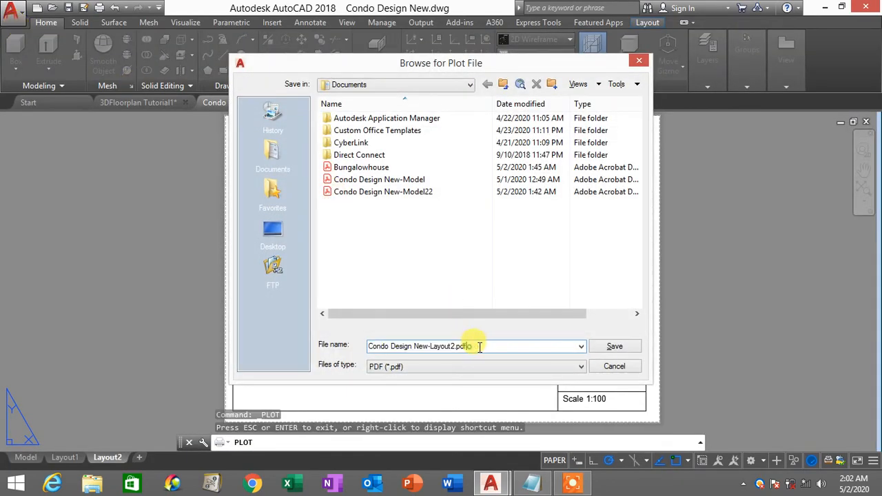
pyautogui.moveTo(465, 346); pyautogui.dragTo(357, 347)
pyautogui.click(473, 344)
pyautogui.moveTo(473, 345); pyautogui.dragTo(370, 344)
pyautogui.click(473, 345)
pyautogui.moveTo(473, 345); pyautogui.dragTo(341, 346)
pyautogui.click(482, 346)
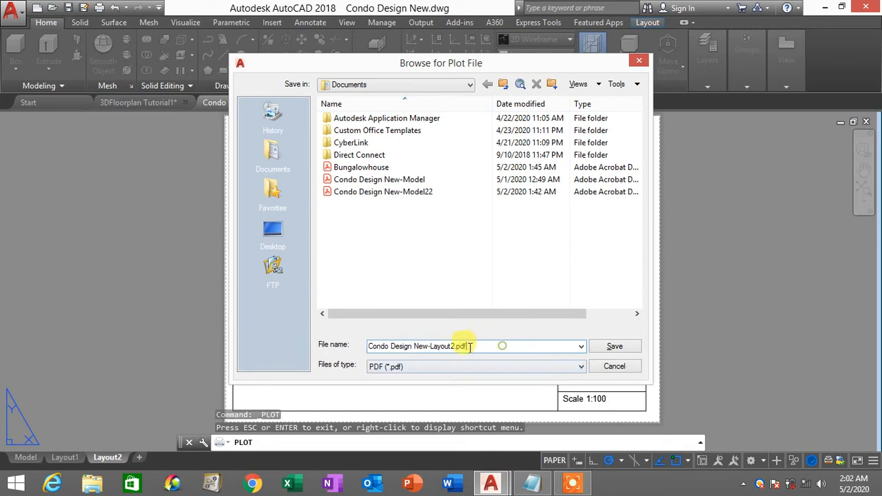
pyautogui.moveTo(482, 346); pyautogui.dragTo(415, 347)
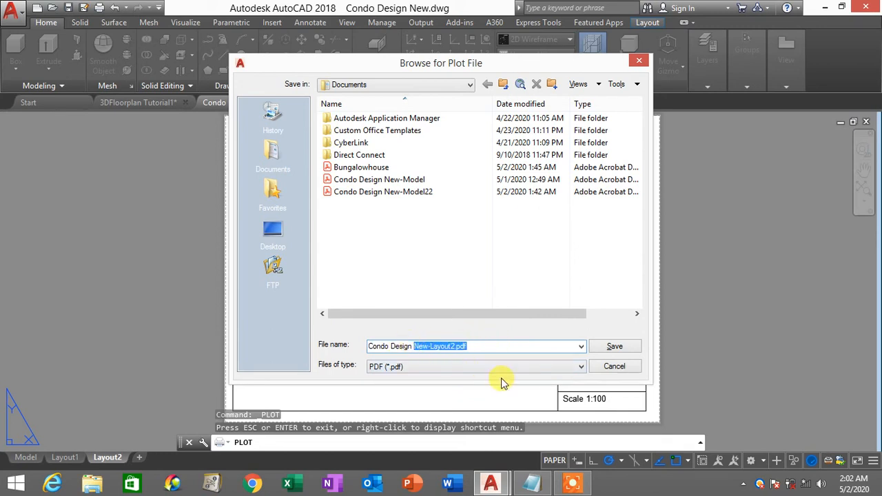
pyautogui.write('A101')
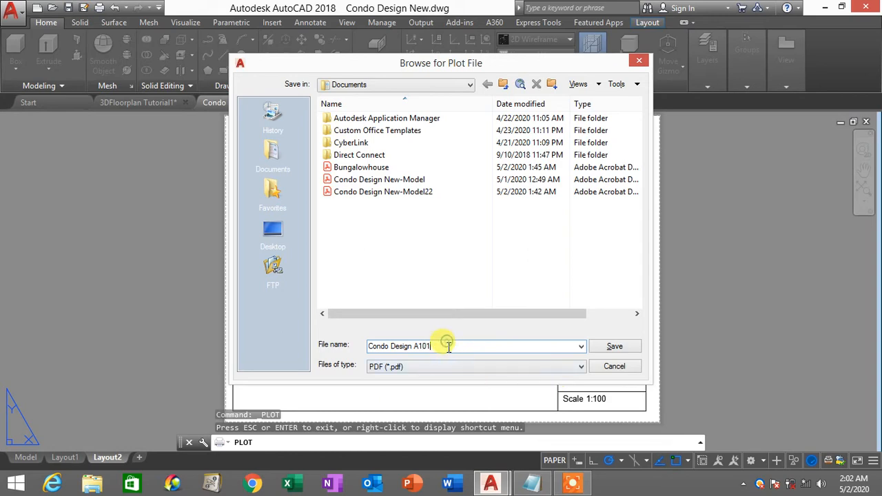
pyautogui.moveTo(448, 347); pyautogui.dragTo(326, 342)
pyautogui.click(614, 347)
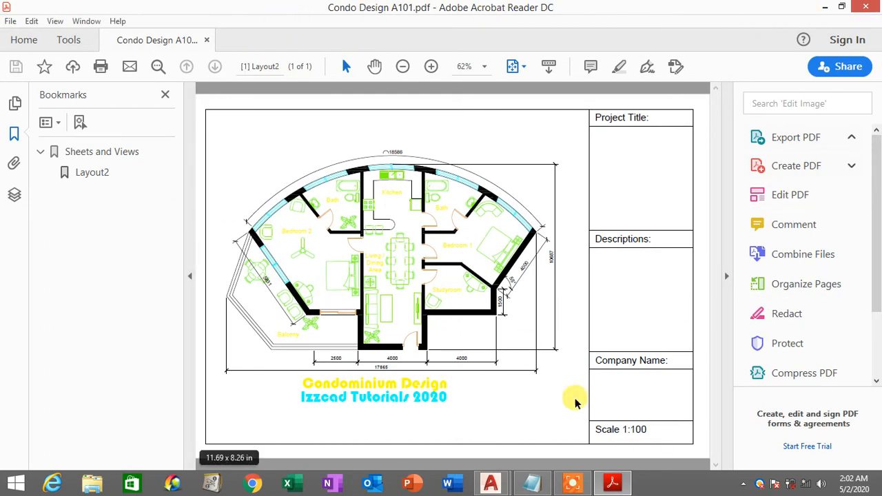
# - Close the plotted PDF, reopen Condo Design A101 from the Documents folder in File Explorer, and hide its bookmarks
pyautogui.click(867, 7)
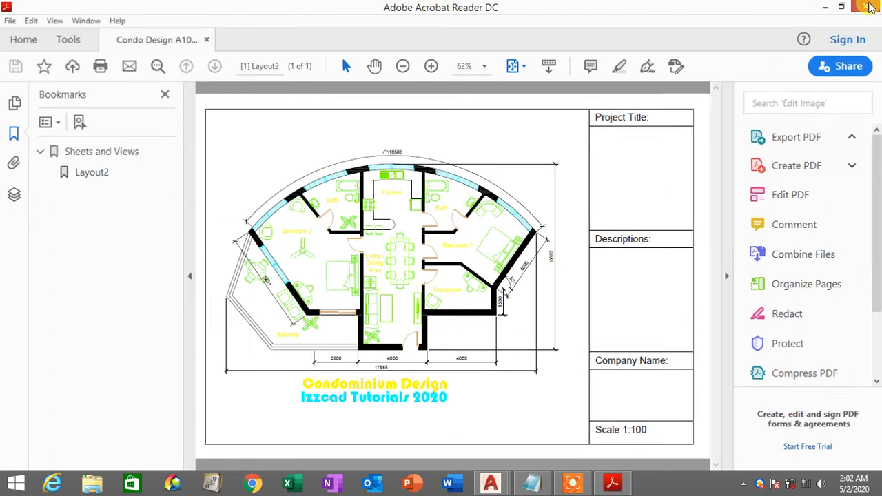
pyautogui.click(825, 7)
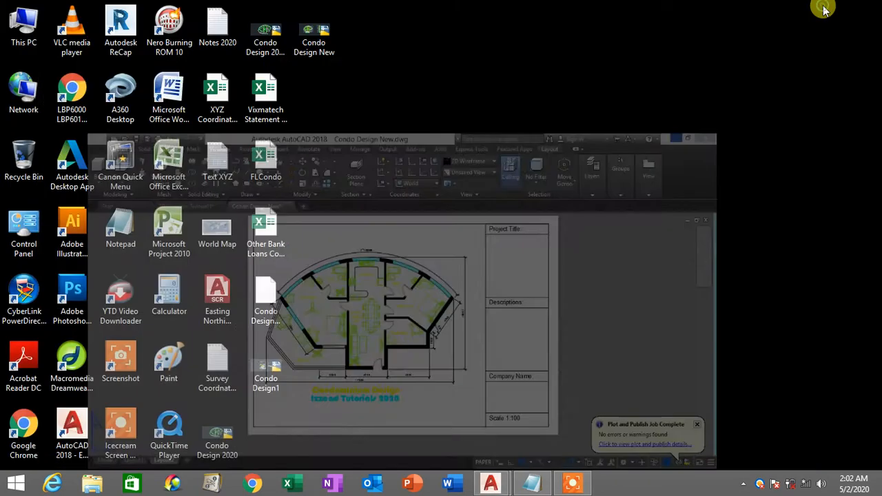
pyautogui.doubleClick(29, 25)
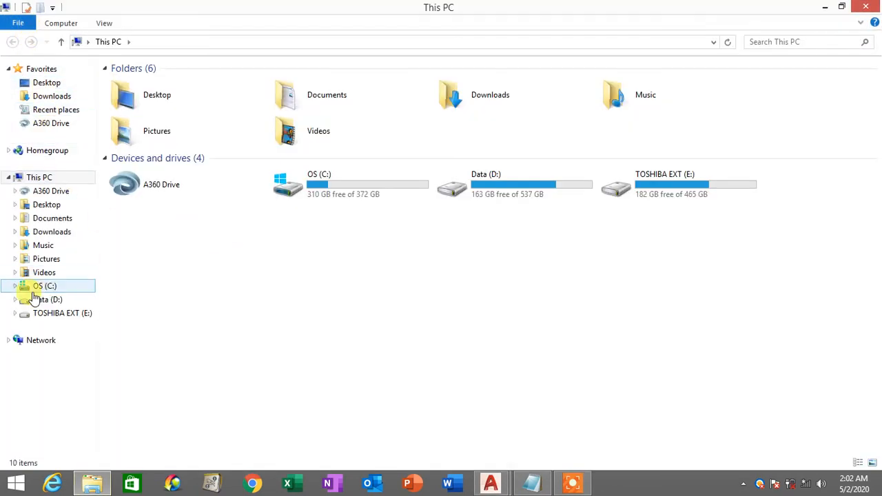
pyautogui.click(59, 220)
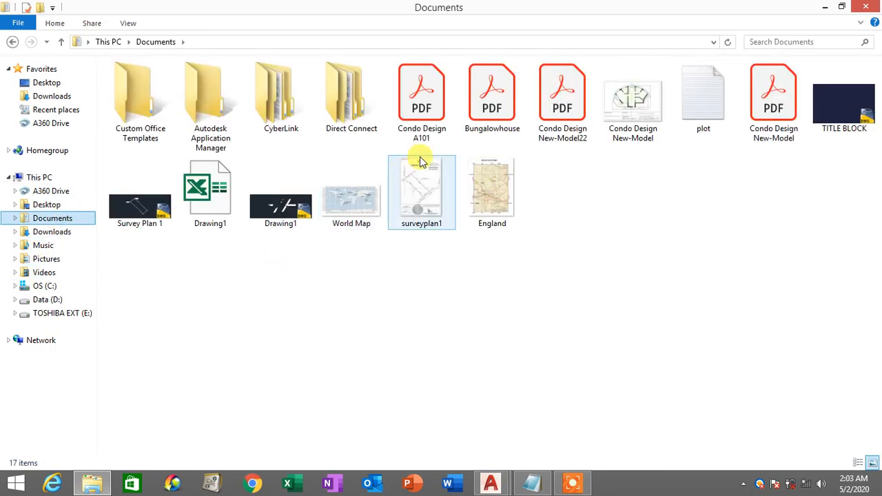
pyautogui.click(420, 97)
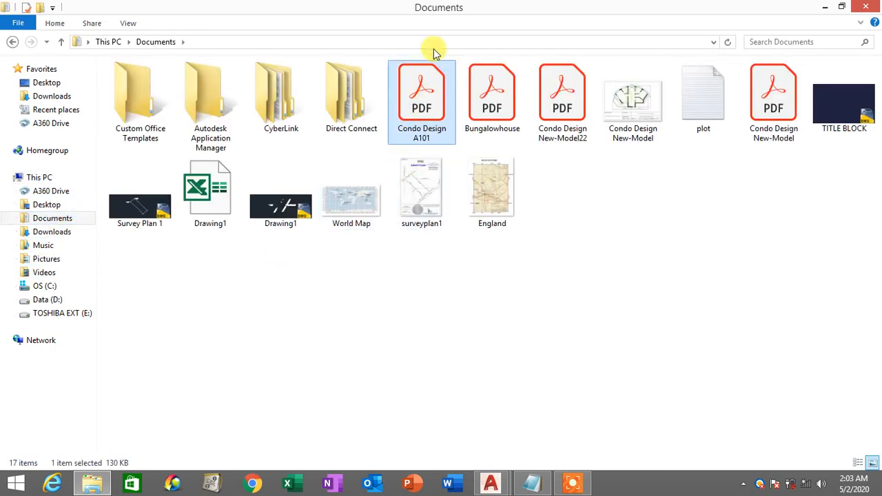
pyautogui.doubleClick(426, 103)
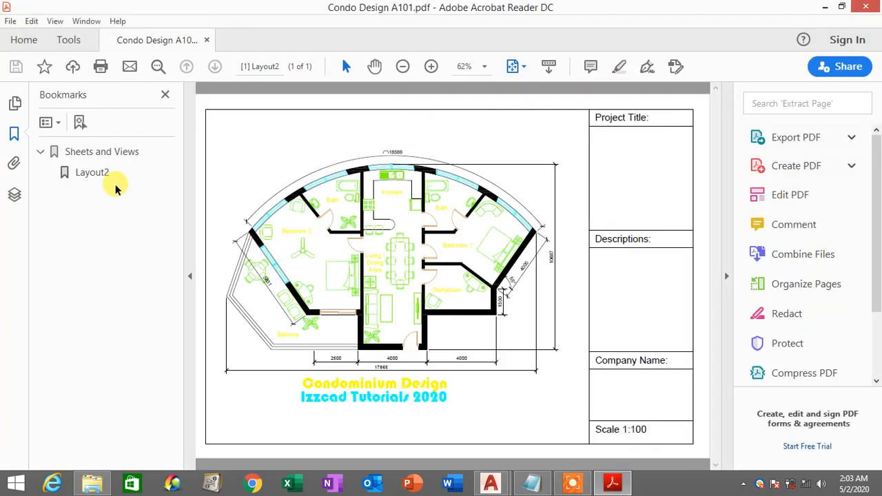
pyautogui.click(166, 95)
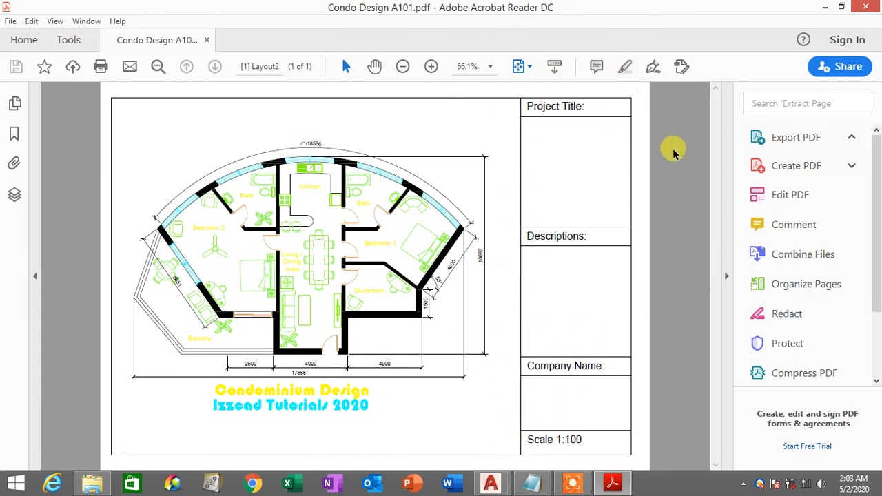
# - Switch to the Notepad outline and highlight the "b. Layout" and "AutoCAD Multiple Viewports" lines
pyautogui.click(531, 483)
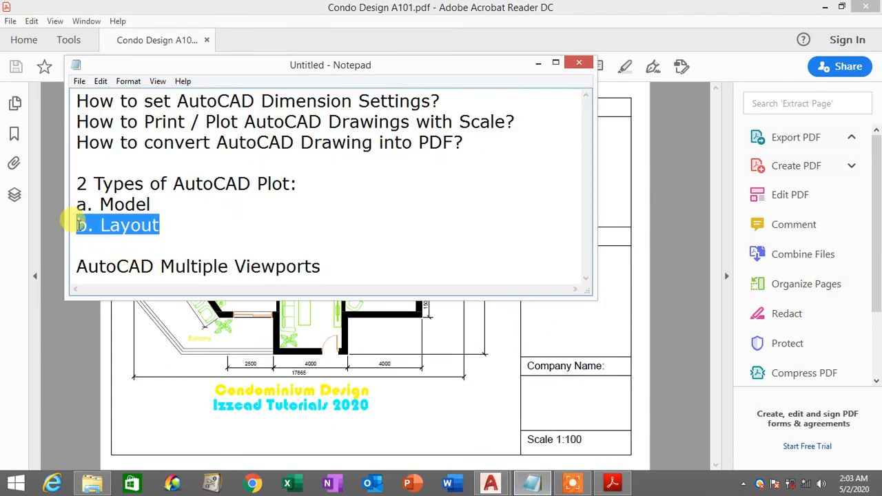
pyautogui.moveTo(75, 224); pyautogui.dragTo(173, 221)
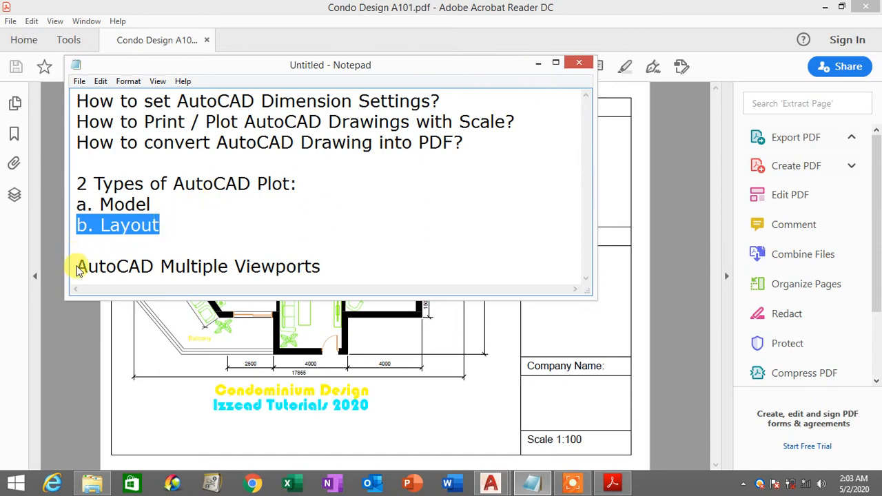
pyautogui.moveTo(78, 266); pyautogui.dragTo(324, 262)
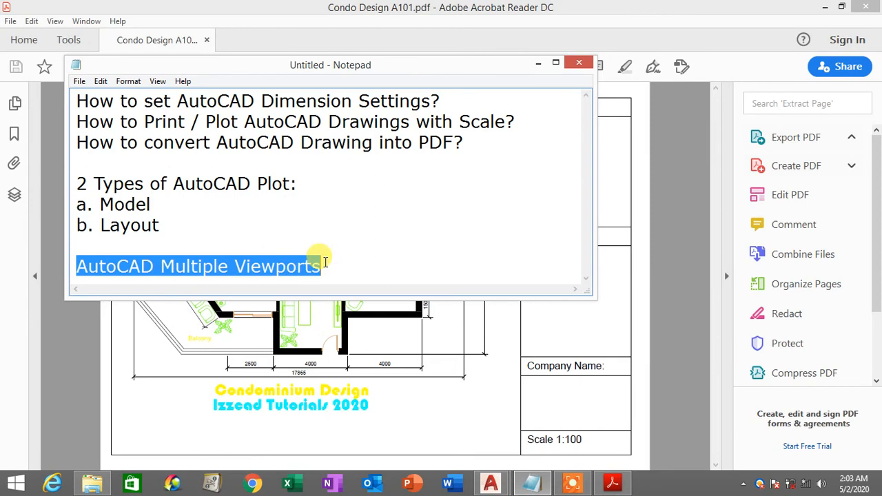
pyautogui.click(538, 62)
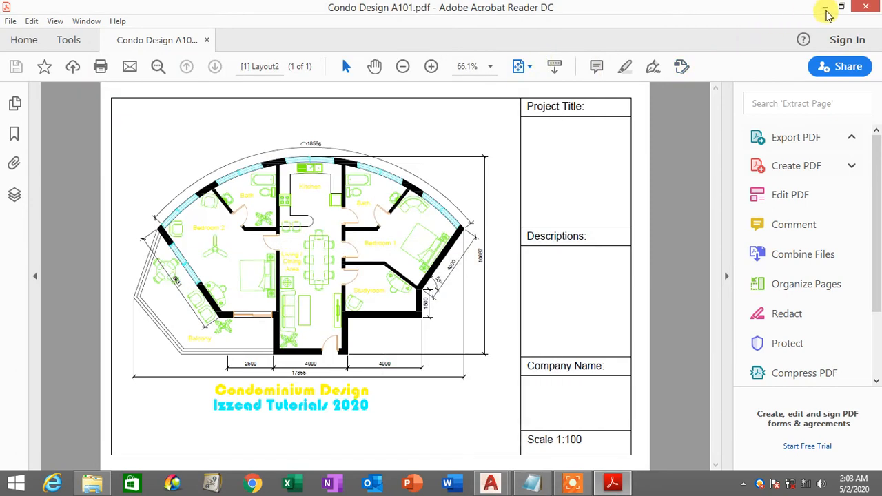
# - Switch to the 3DFloorplan Tutorial1 drawing in AutoCAD and inspect the house model and the viewports on Layout1
pyautogui.click(826, 6)
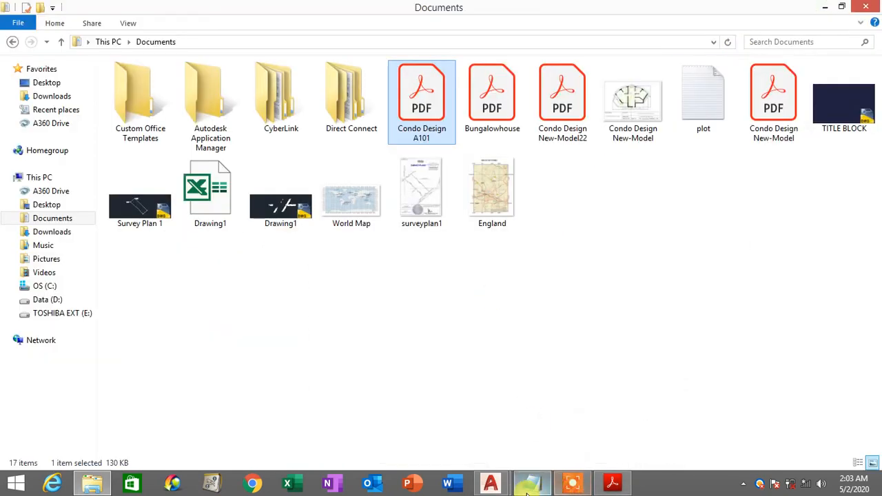
pyautogui.click(492, 486)
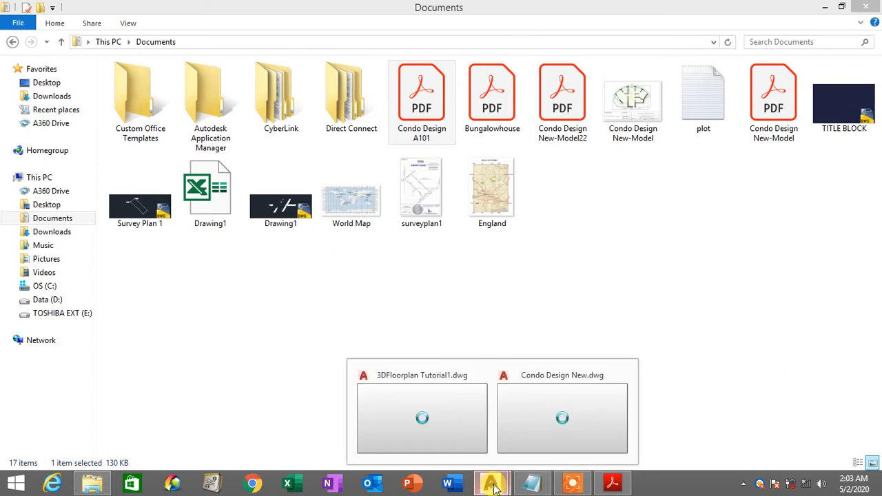
pyautogui.click(455, 427)
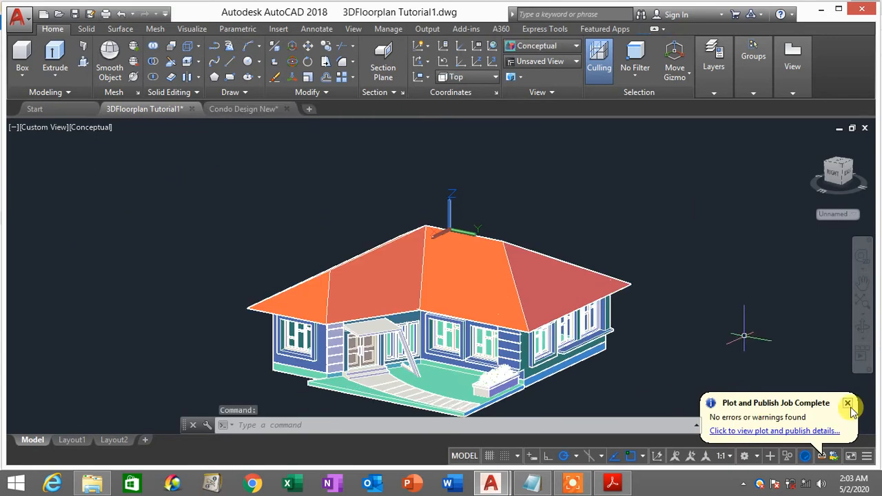
pyautogui.click(850, 405)
pyautogui.moveTo(679, 337); pyautogui.dragTo(673, 282, button='middle')
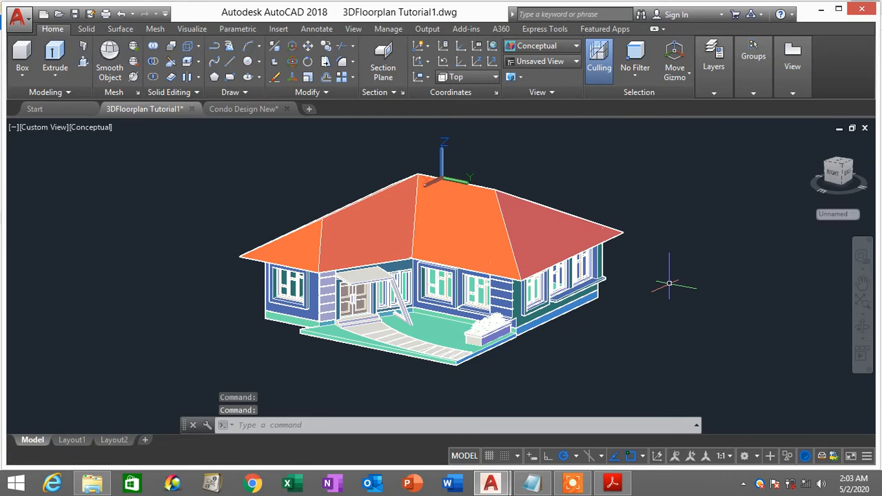
pyautogui.scroll(2, 673, 281)
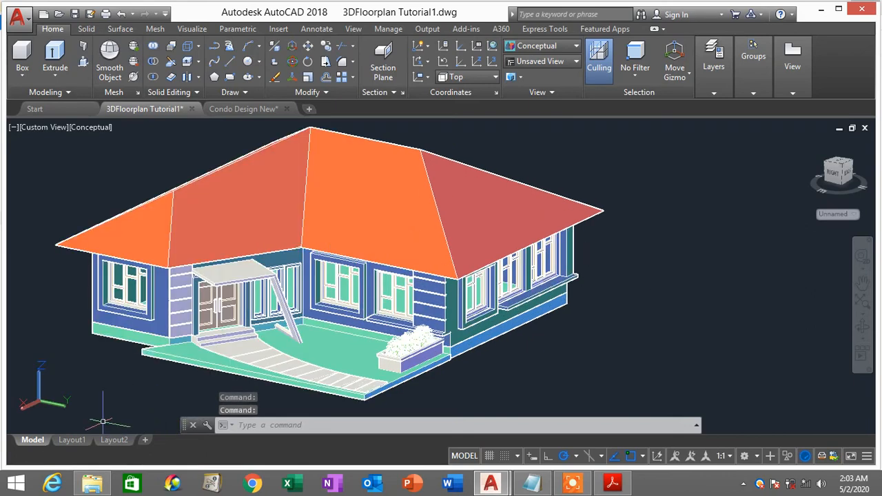
pyautogui.click(73, 440)
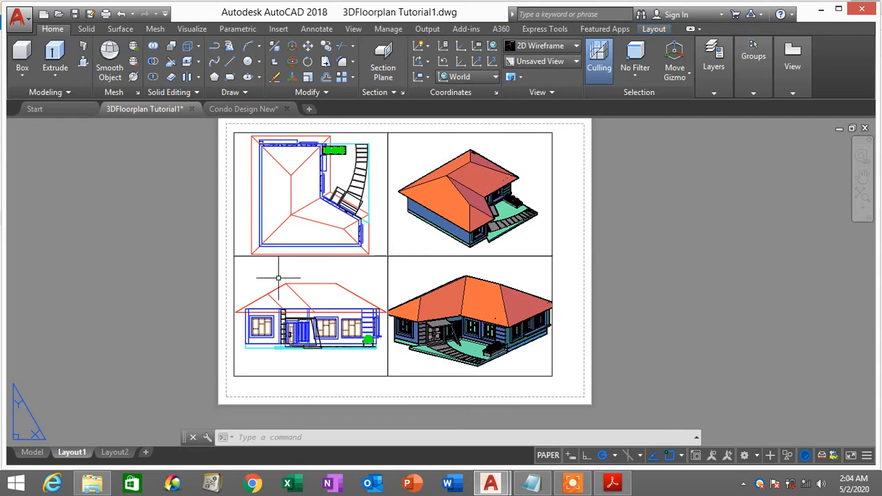
# - Erase the existing house viewport from Layout2 of the 3DFloorplan Tutorial1 drawing
pyautogui.click(115, 455)
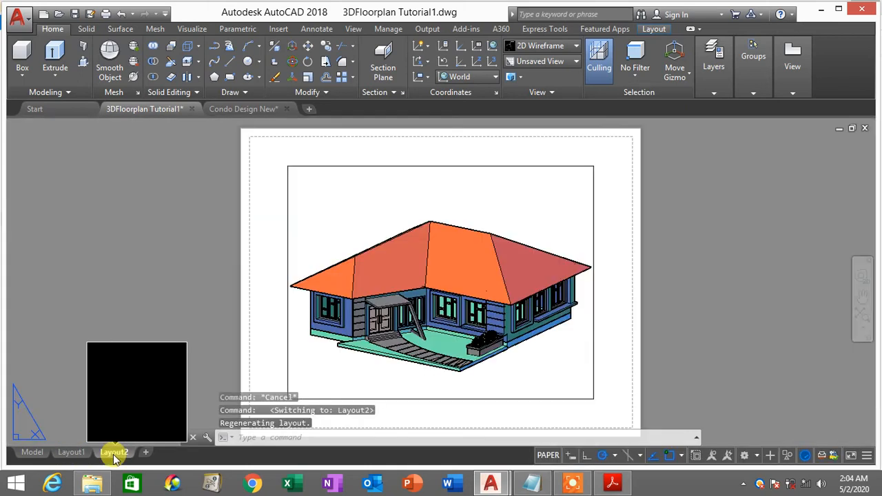
pyautogui.click(356, 173)
pyautogui.click(317, 147)
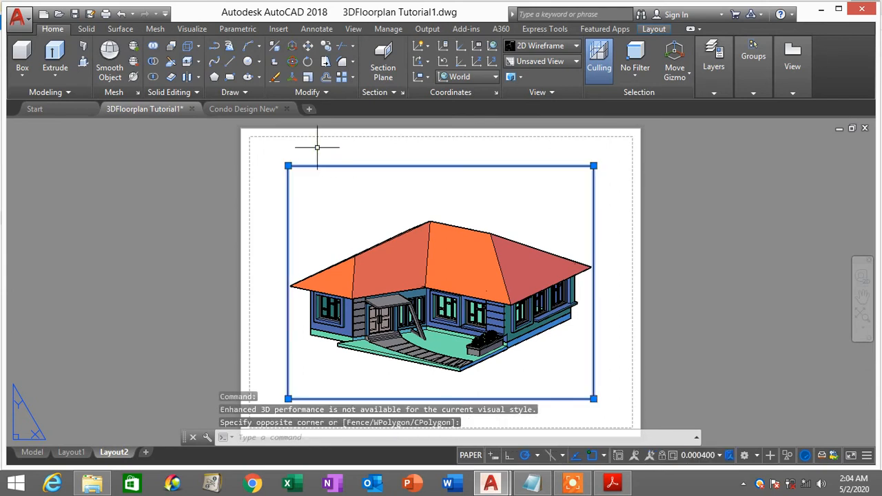
pyautogui.press('Delete')
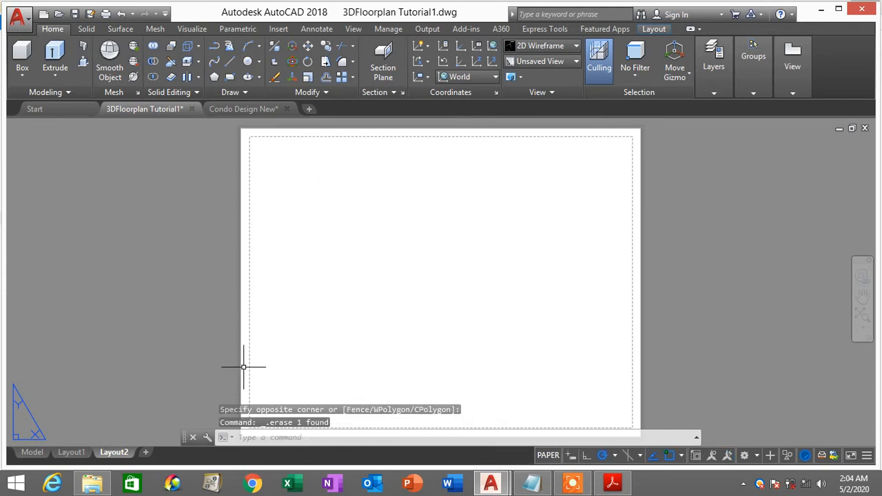
pyautogui.moveTo(243, 368); pyautogui.dragTo(236, 361, button='middle')
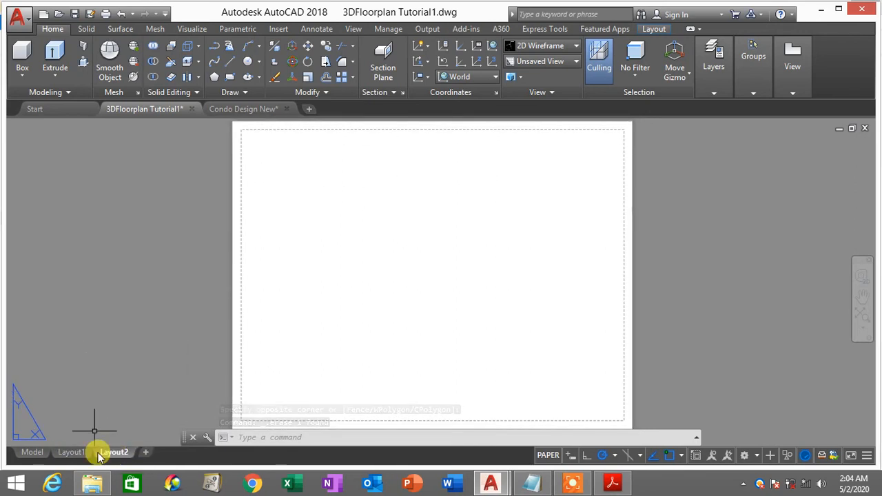
# - Modify the page setup of Layout2 to use the DWG To PDF.pc3 plotter
pyautogui.moveTo(111, 454)
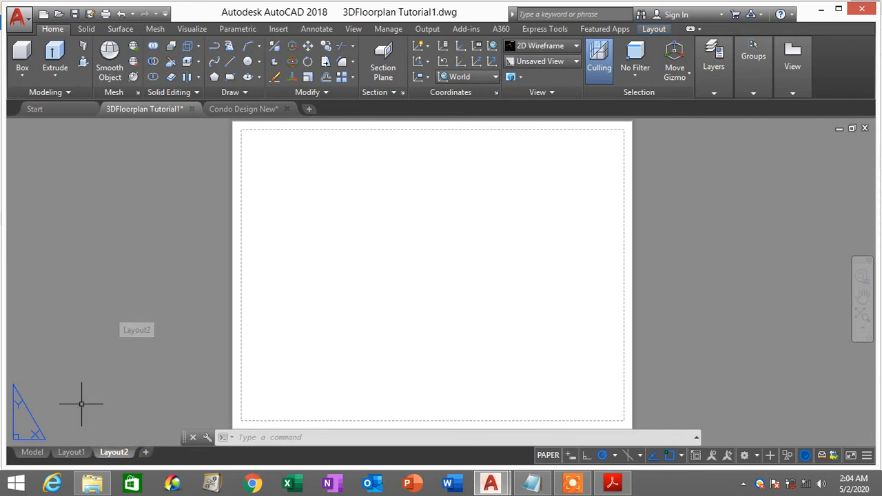
pyautogui.rightClick(115, 453)
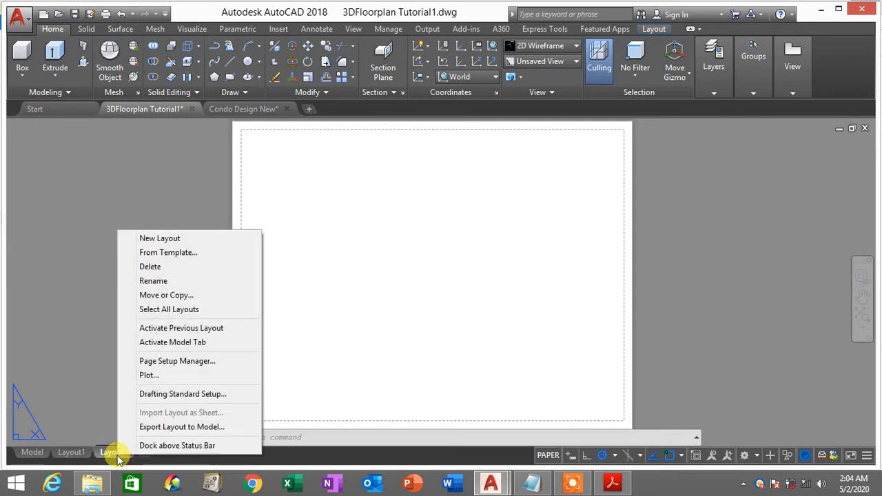
pyautogui.click(195, 369)
pyautogui.click(557, 225)
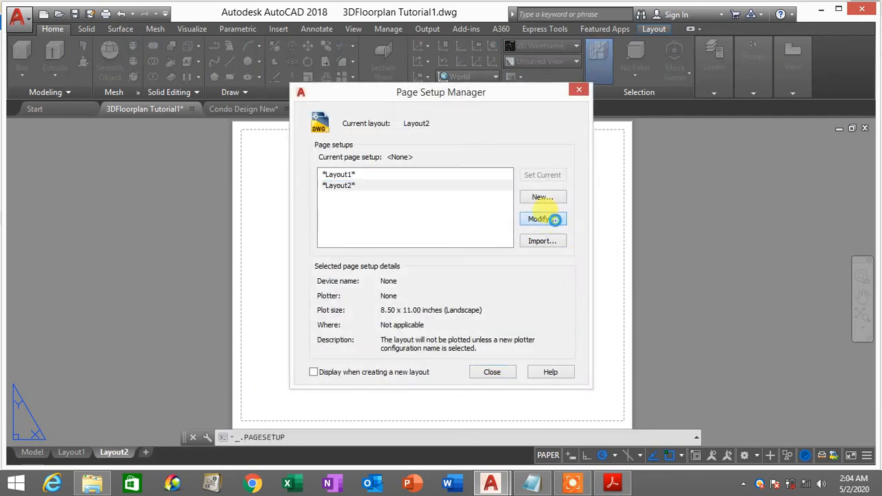
pyautogui.click(345, 146)
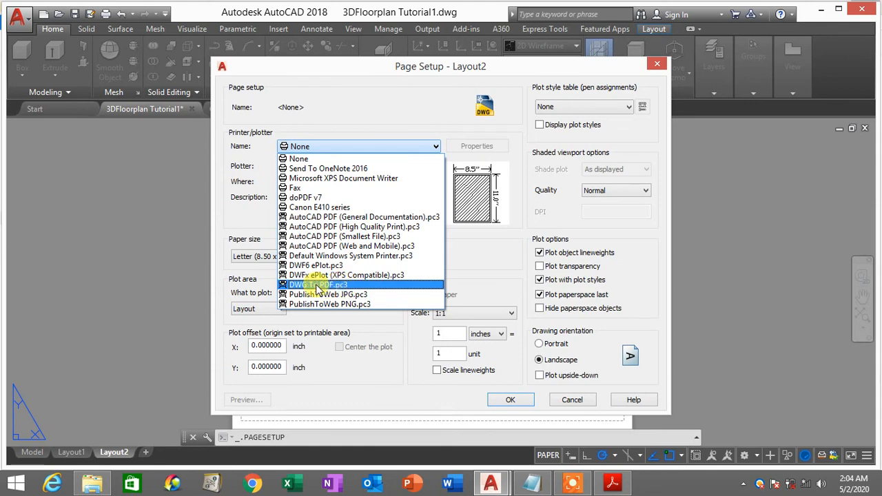
pyautogui.click(318, 285)
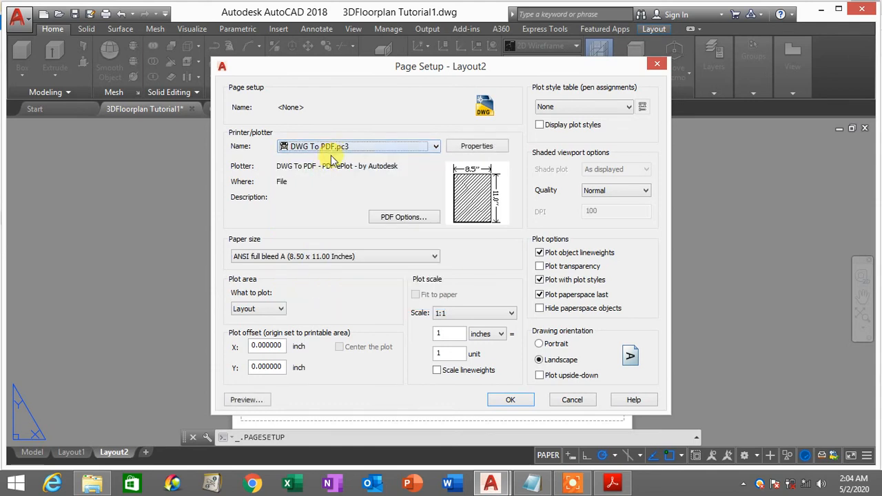
# - Set Layout2's paper size to ISO full bleed A4 (297.00 x 210.00 MM) and plot scale to 1:100, and apply the page setup
pyautogui.click(314, 257)
pyautogui.moveTo(432, 161); pyautogui.dragTo(435, 32)
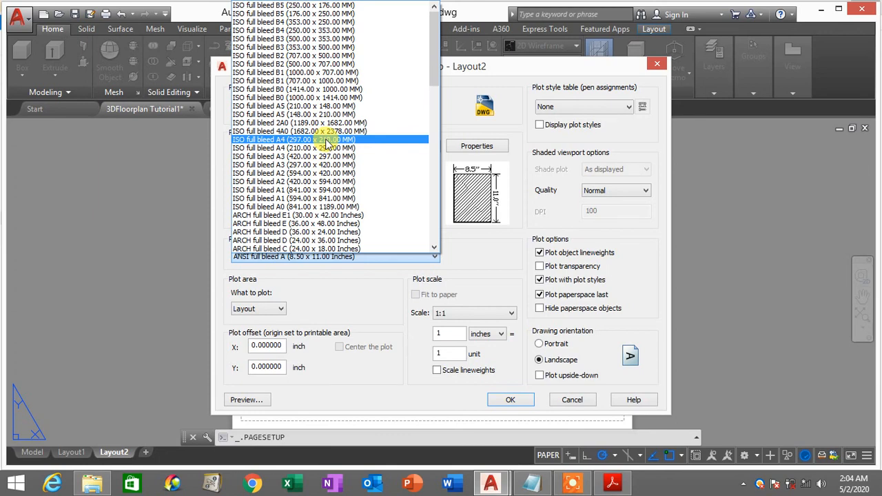
pyautogui.click(328, 140)
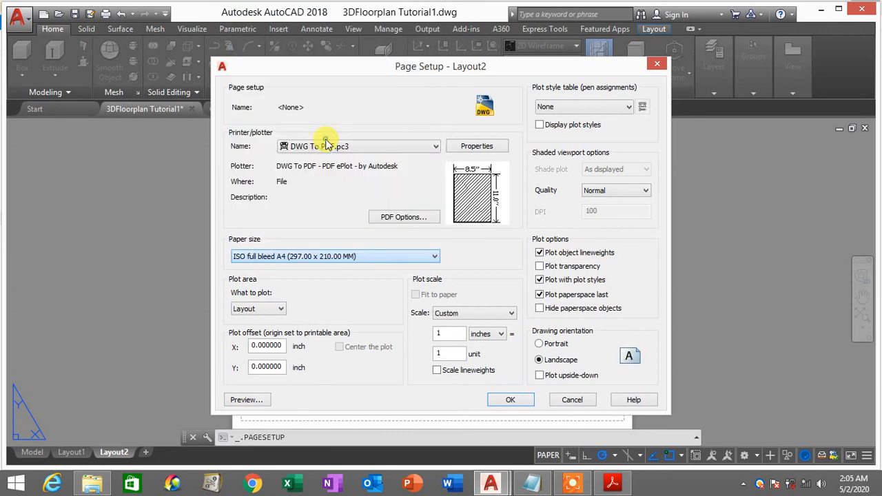
pyautogui.click(469, 314)
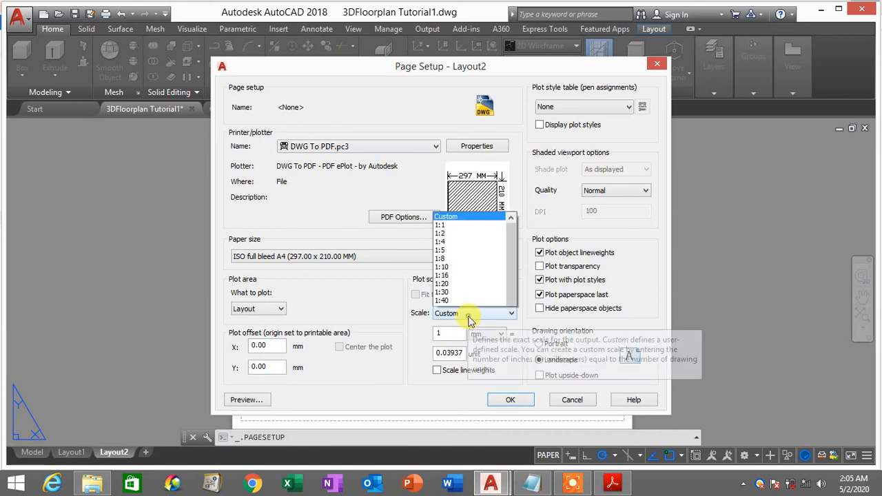
pyautogui.click(458, 160)
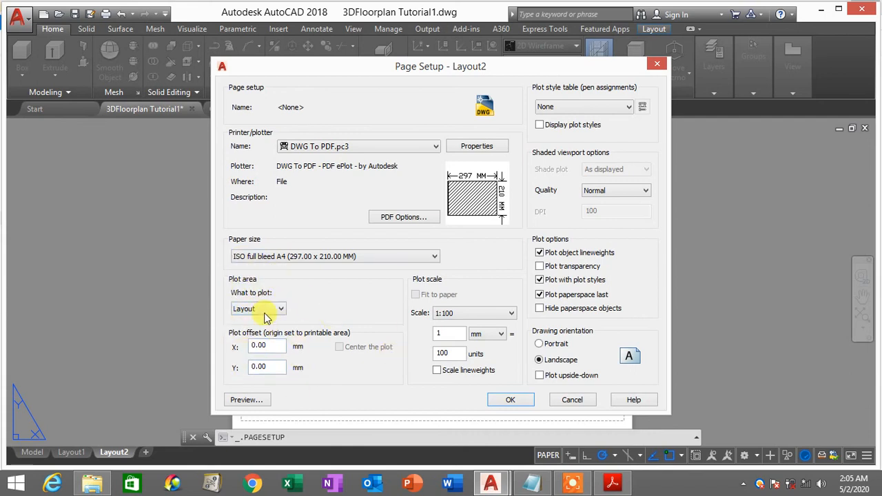
pyautogui.click(512, 400)
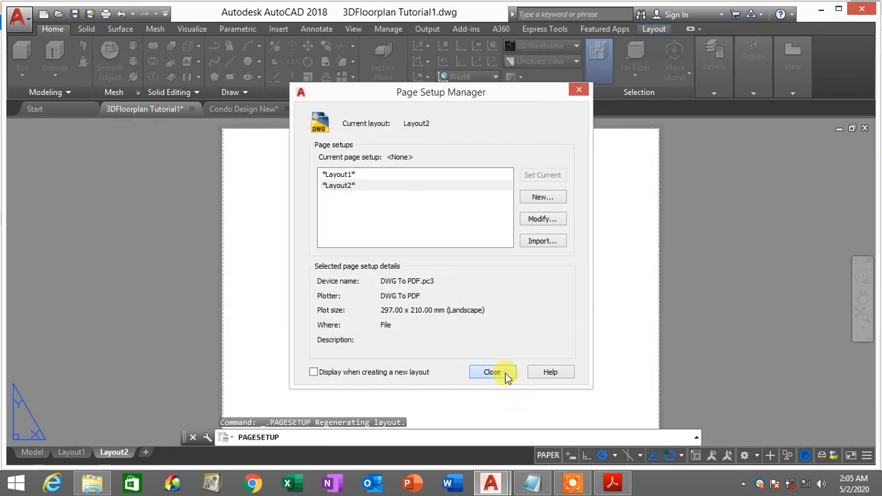
pyautogui.click(492, 372)
pyautogui.scroll(-2, 407, 278)
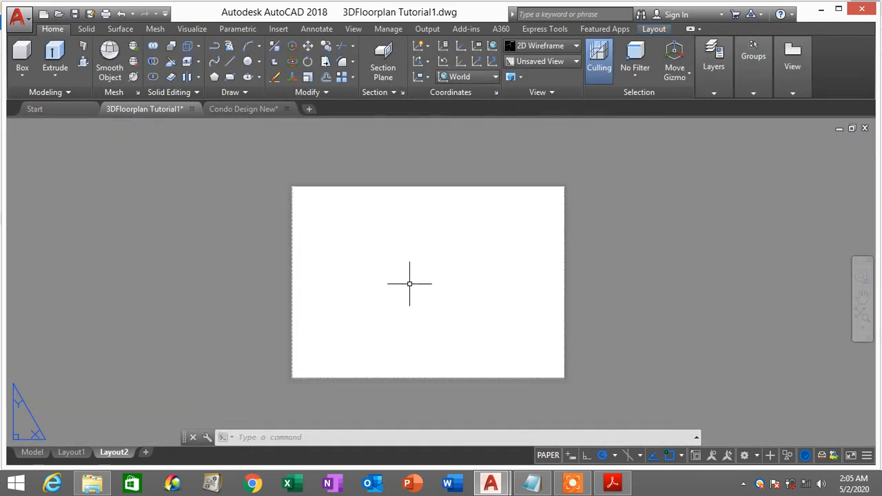
pyautogui.scroll(2, 409, 282)
pyautogui.moveTo(410, 282)
pyautogui.mouseDown(button='middle')
pyautogui.moveTo(416, 256)
pyautogui.moveTo(415, 266)
pyautogui.mouseUp(button='middle')
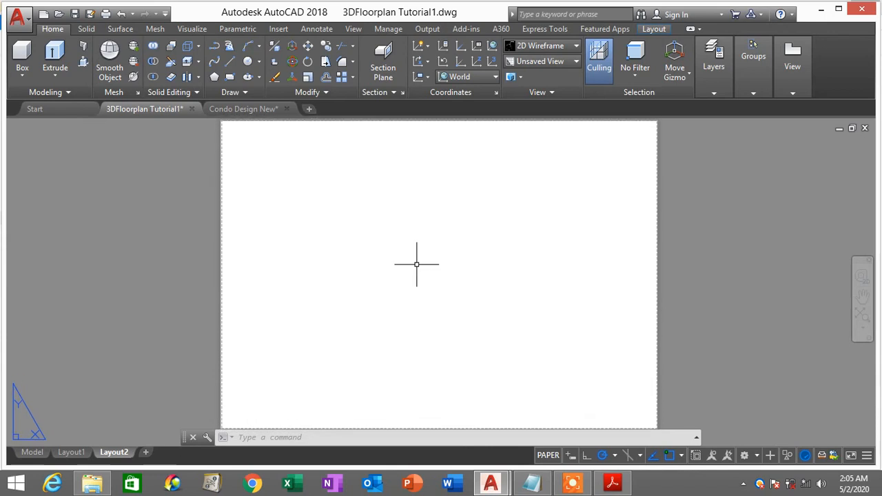
pyautogui.scroll(-2, 416, 262)
pyautogui.scroll(2, 415, 262)
pyautogui.scroll(-2, 416, 263)
pyautogui.scroll(2, 416, 262)
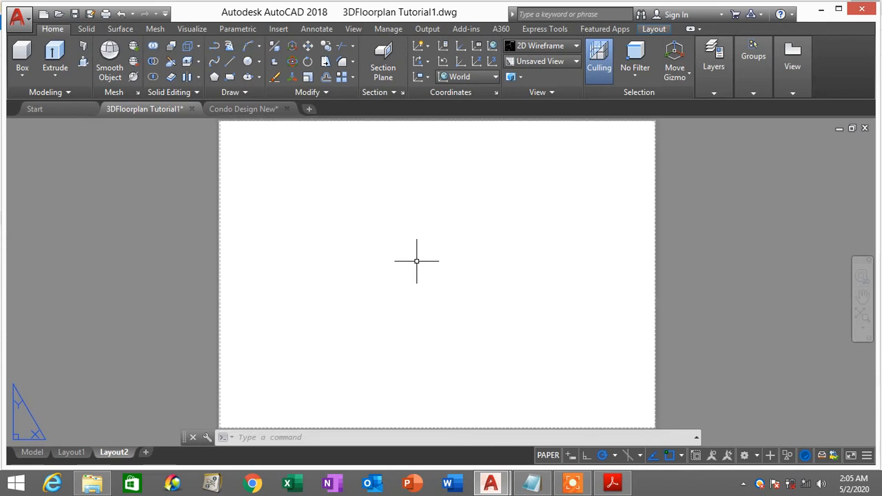
# - Create a rectangular viewport with MVIEW in the upper-left part of the blank Layout2 sheet
pyautogui.write('M')
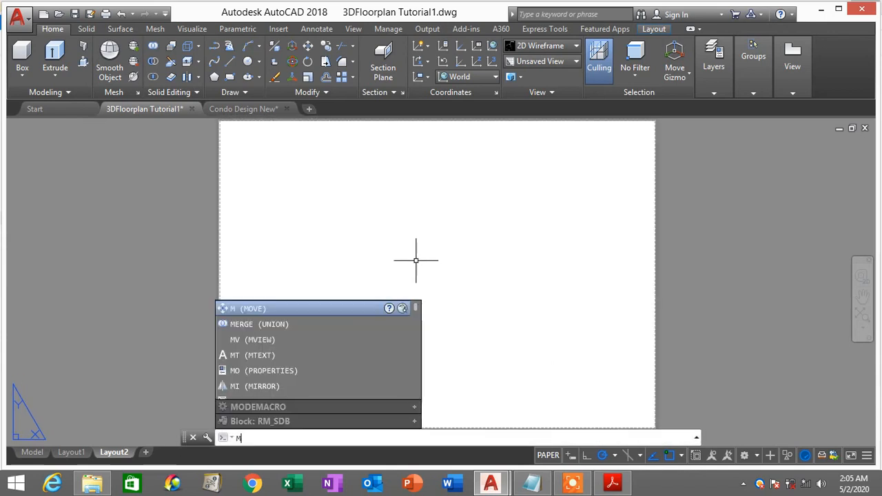
pyautogui.write('V')
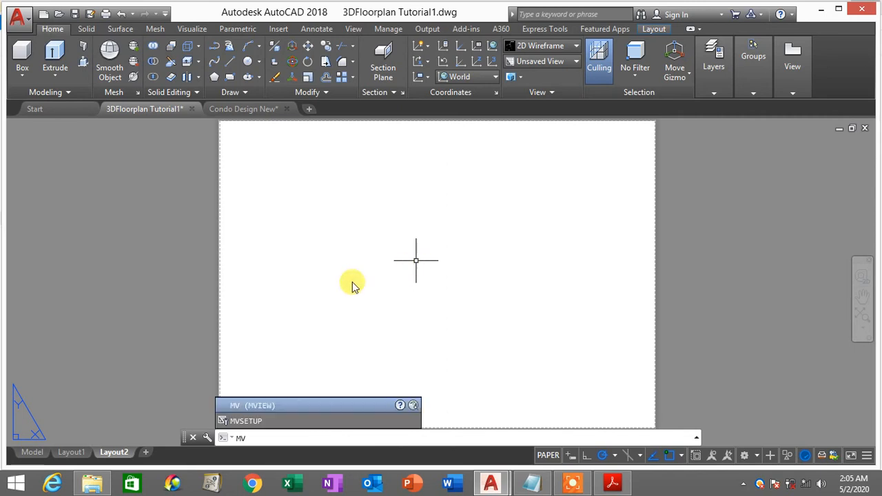
pyautogui.click(271, 408)
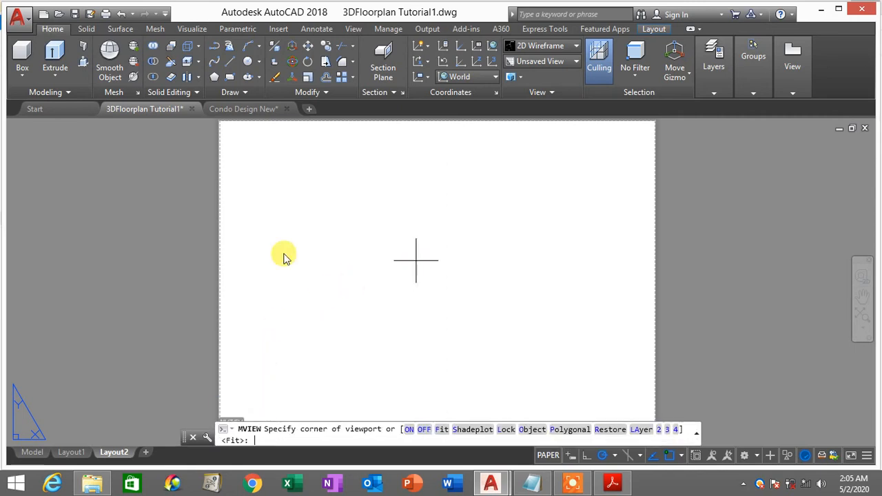
pyautogui.click(234, 129)
pyautogui.click(415, 261)
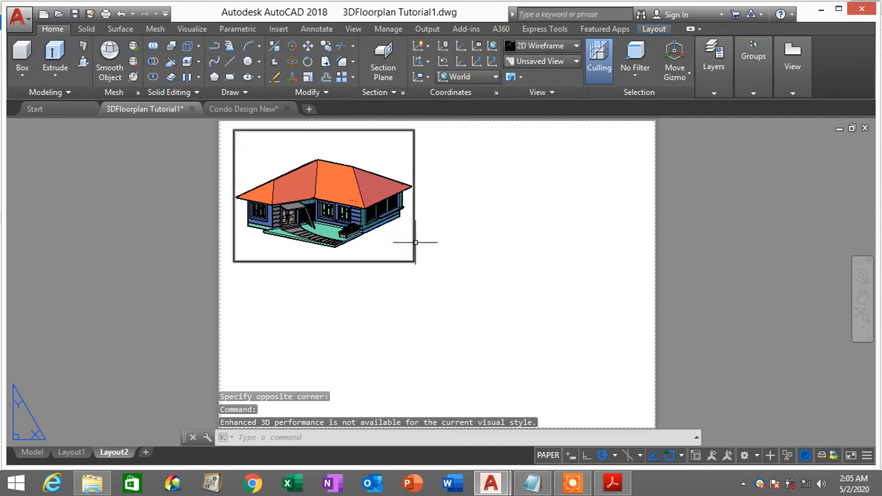
# - Add a second MVIEW viewport of equal height directly to the right of the first one, sharing its edge
pyautogui.press('Return')
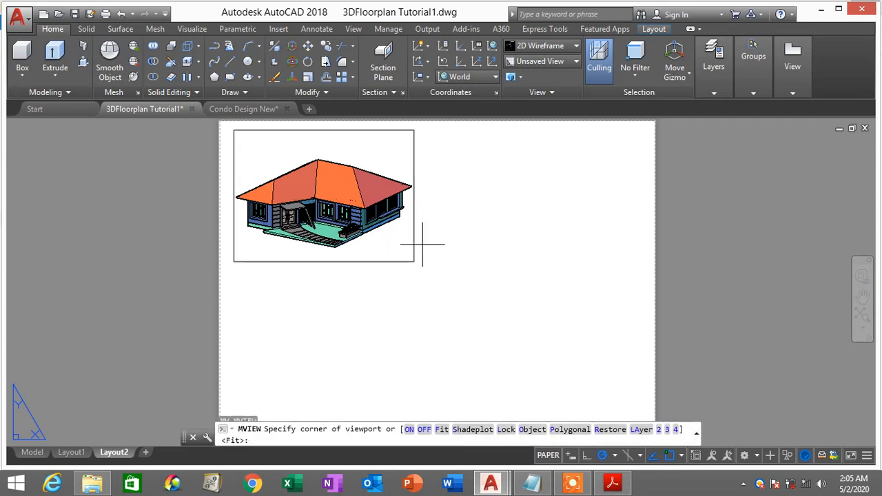
pyautogui.click(414, 130)
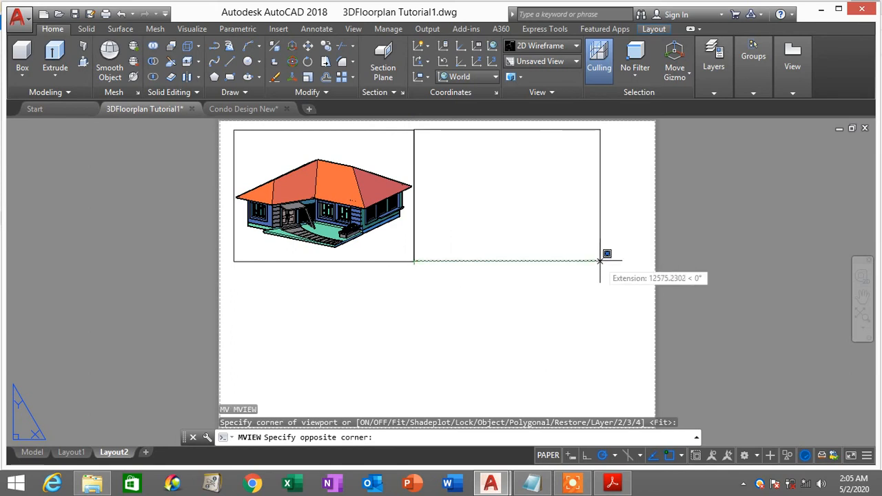
pyautogui.click(602, 261)
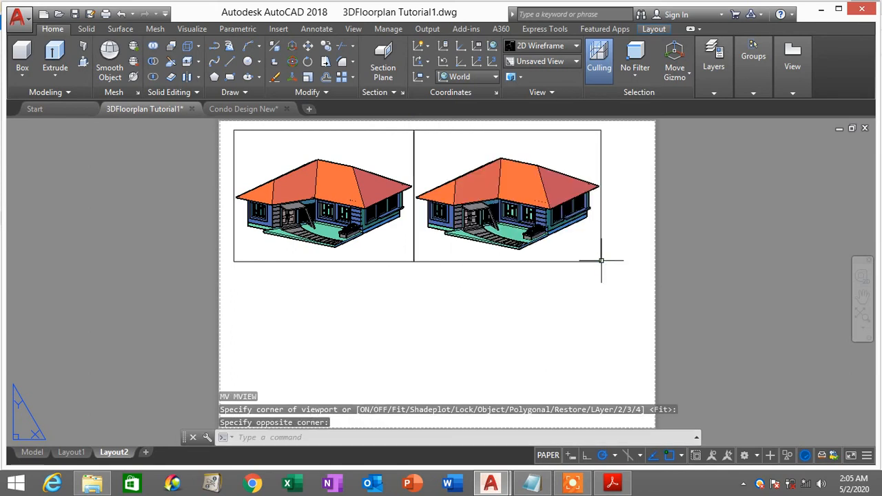
# - Add a third MVIEW viewport directly below the two upper ones, spanning their combined width
pyautogui.write('mv')
pyautogui.press('Return')
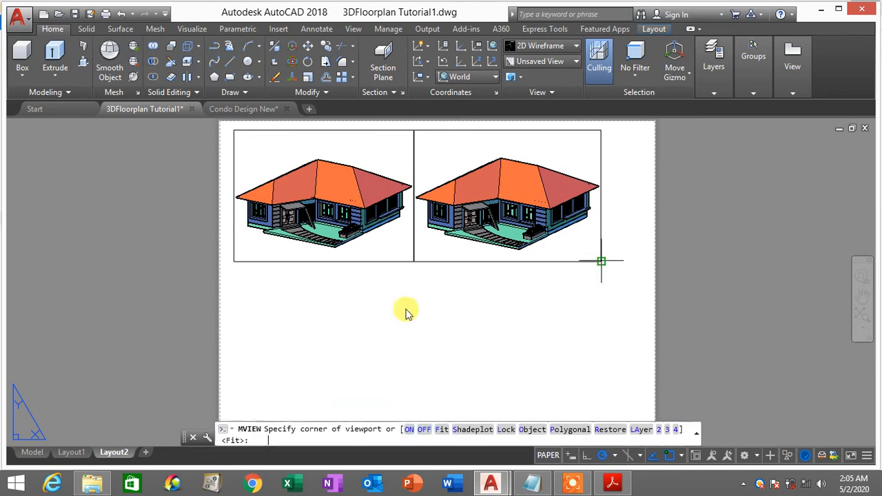
pyautogui.click(234, 261)
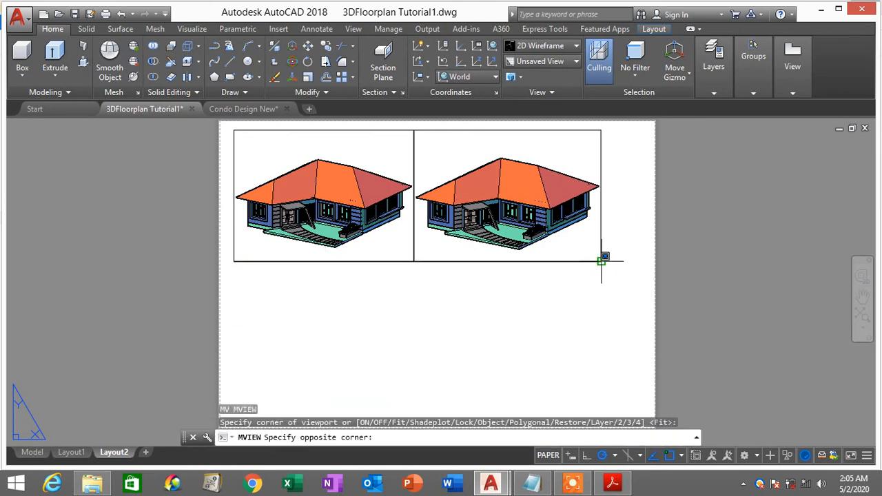
pyautogui.click(602, 409)
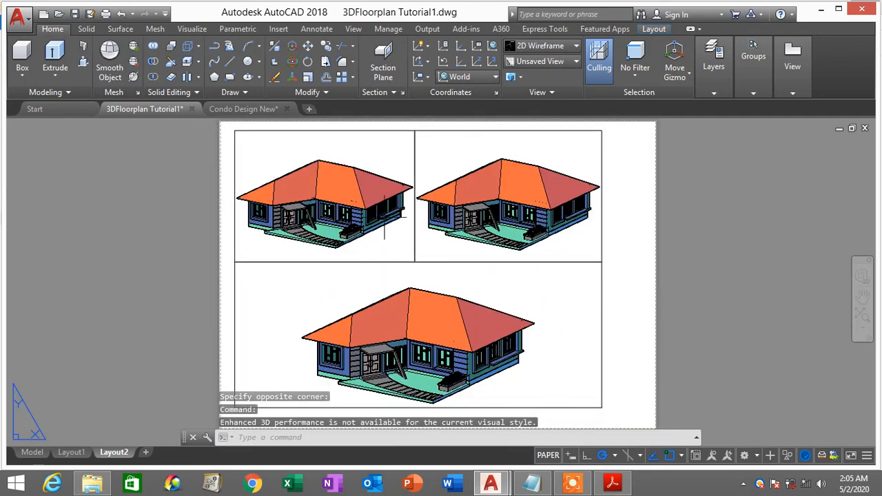
# - Activate the upper-left viewport and set it to the Top view with the 2D Wireframe visual style
pyautogui.scroll(-2, 536, 278)
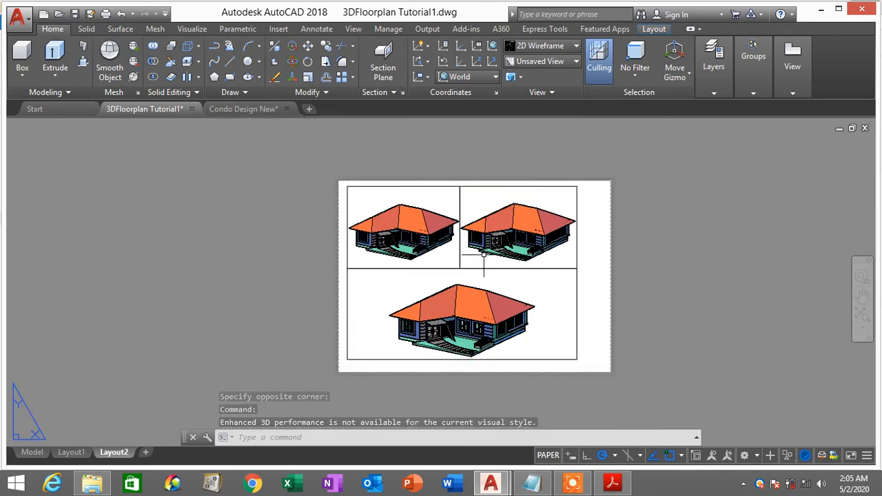
pyautogui.scroll(4, 440, 167)
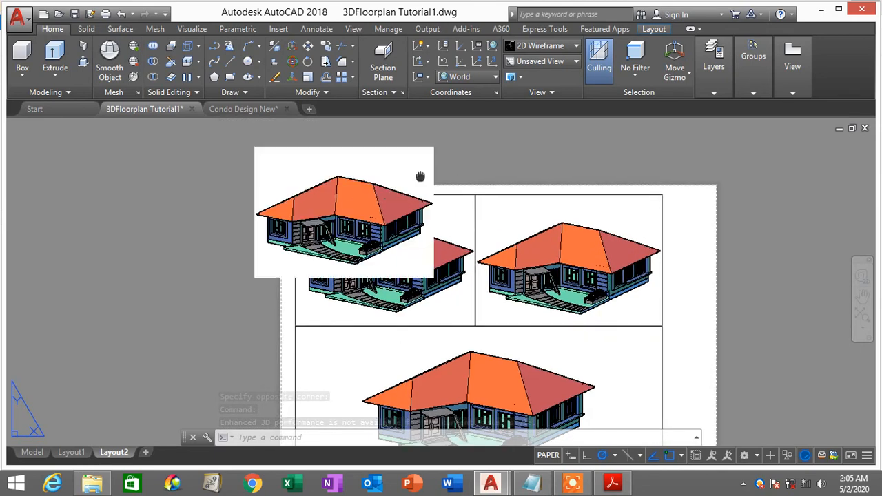
pyautogui.scroll(-2, 410, 166)
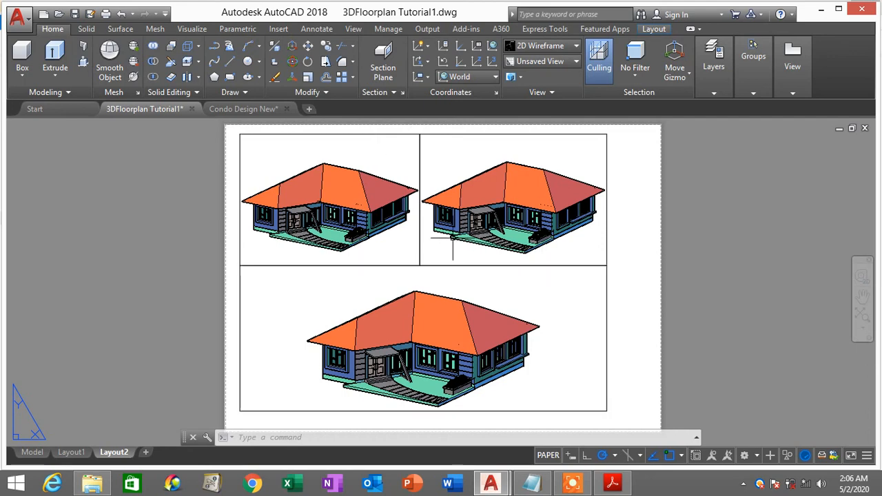
pyautogui.doubleClick(381, 152)
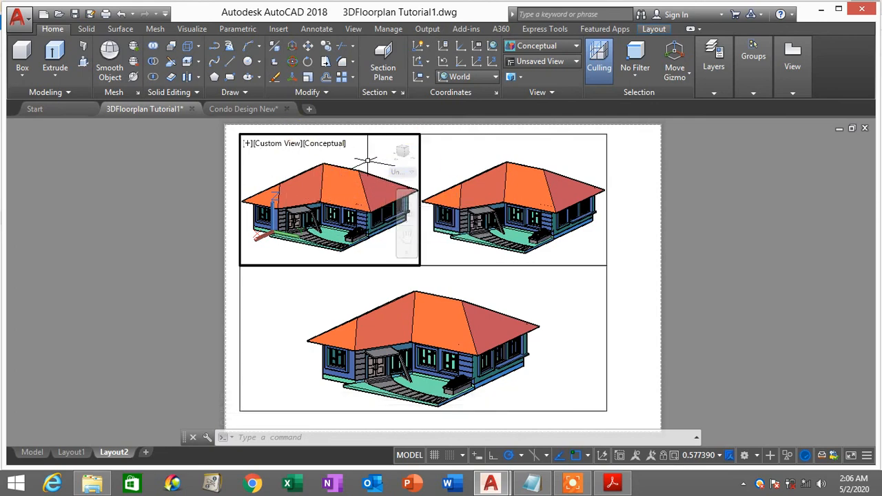
pyautogui.click(560, 62)
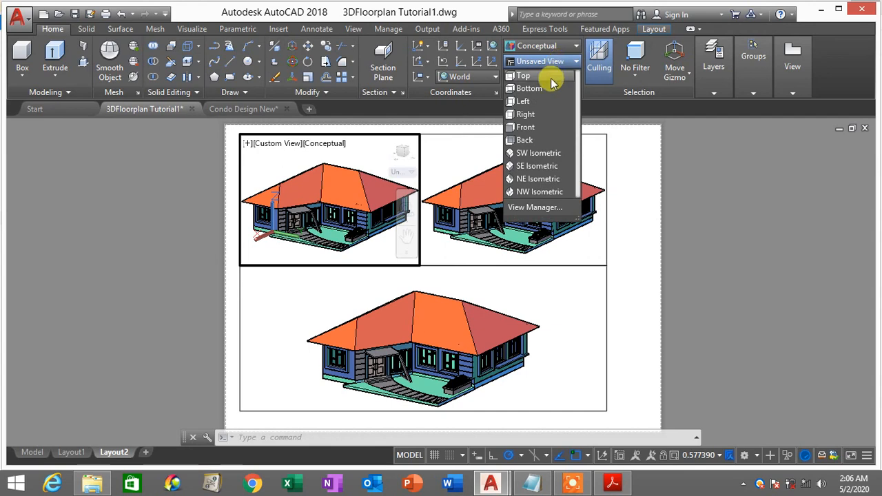
pyautogui.click(552, 78)
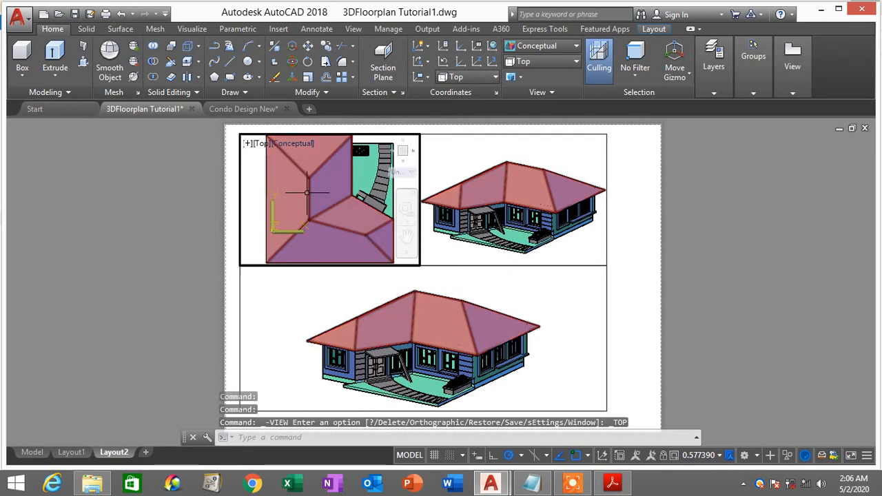
pyautogui.click(547, 50)
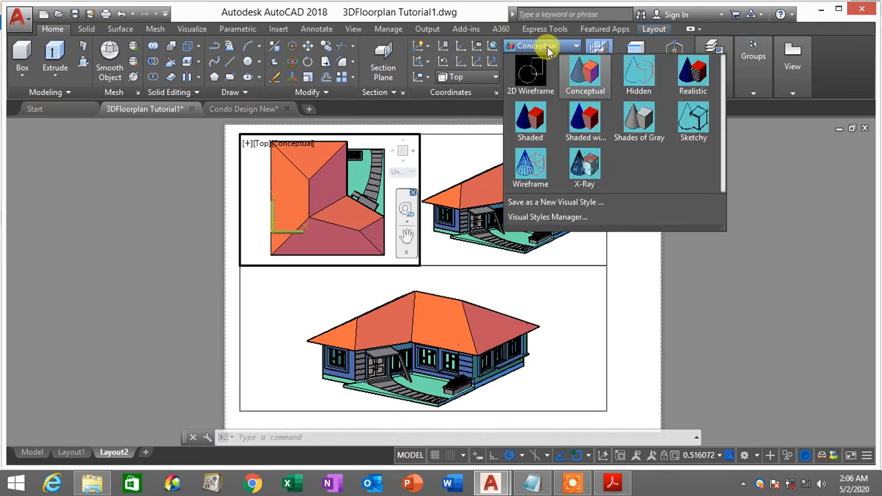
pyautogui.click(532, 75)
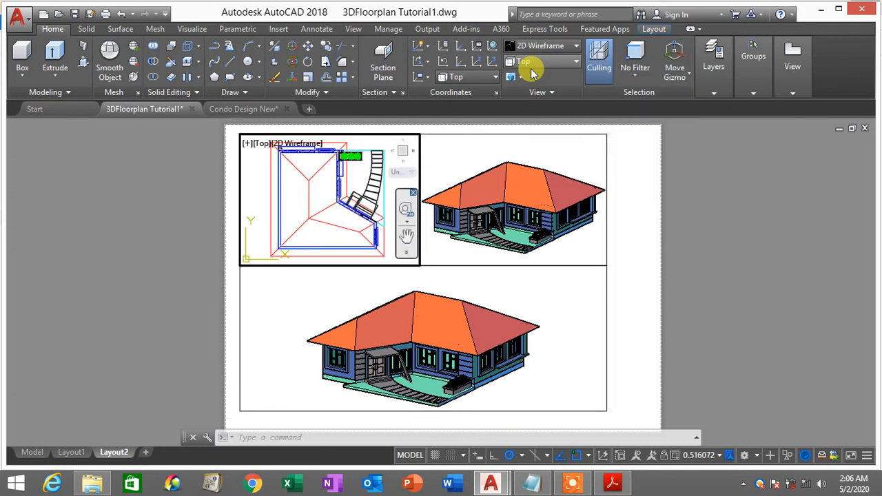
# - Activate the upper-right viewport, set it to the Right view, and center the house within it
pyautogui.click(582, 241)
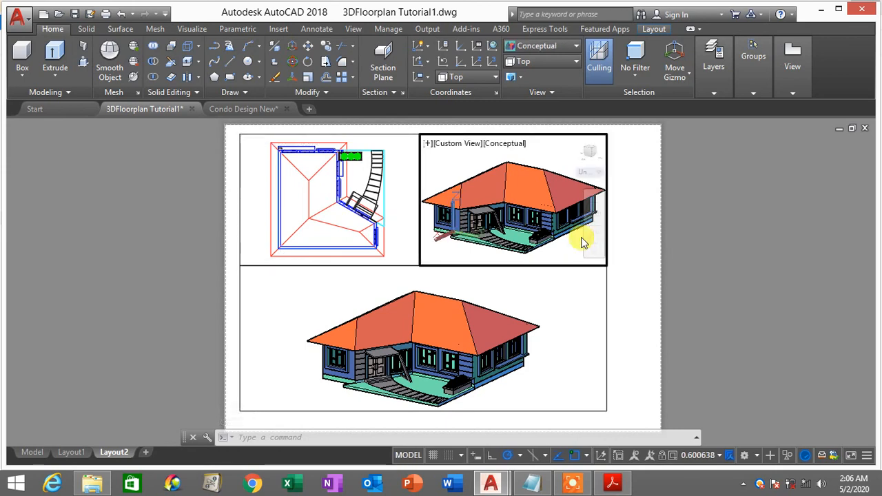
pyautogui.click(552, 64)
pyautogui.click(552, 64)
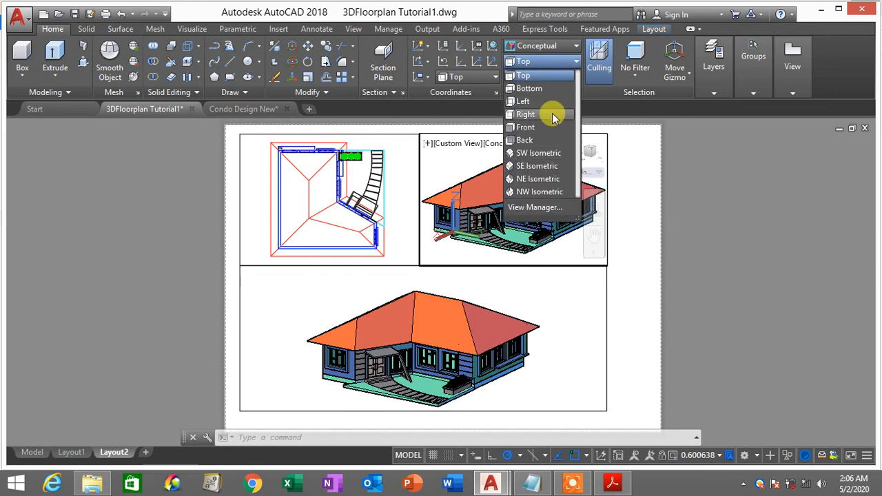
pyautogui.click(553, 114)
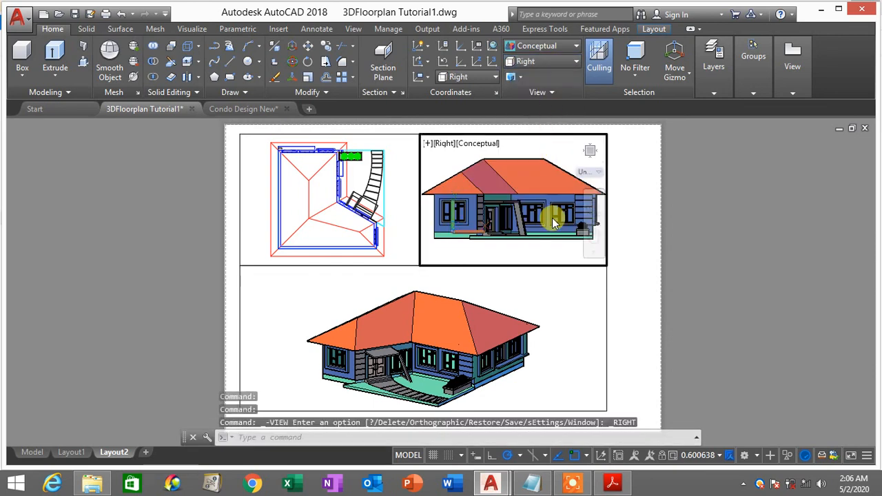
pyautogui.moveTo(552, 218); pyautogui.dragTo(553, 231, button='middle')
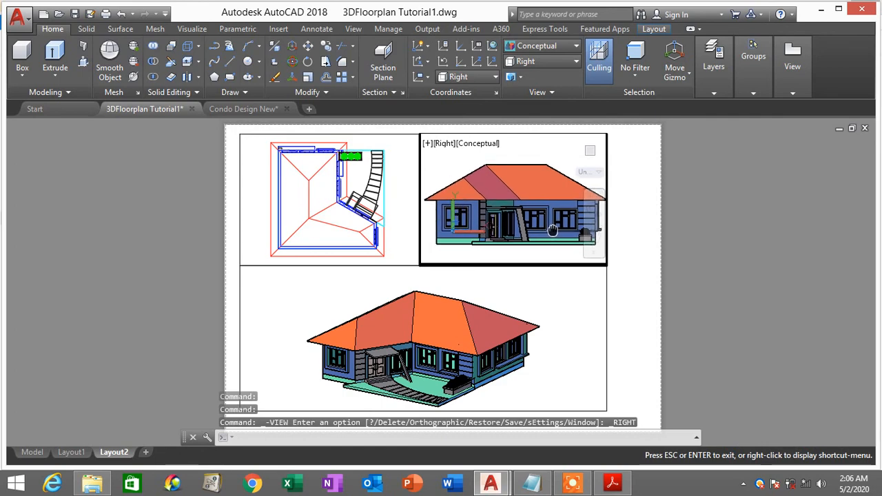
# - Set the upper-right viewport's visual style to 2D Wireframe
pyautogui.click(537, 46)
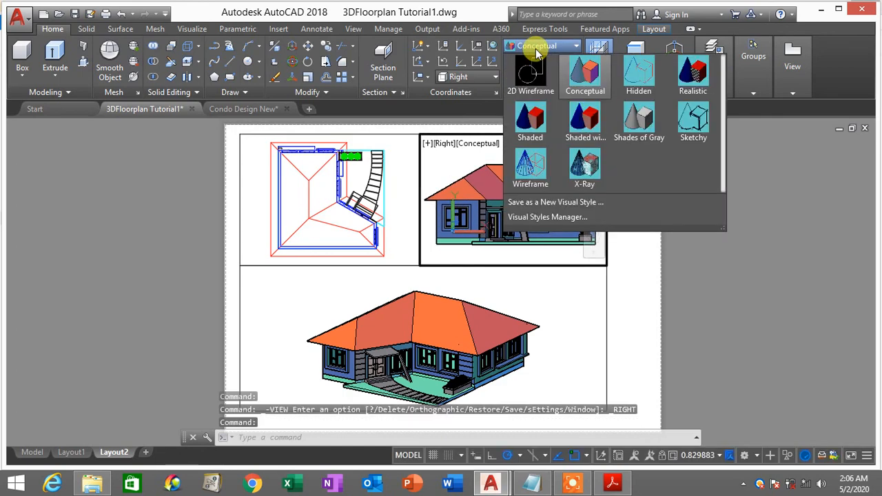
pyautogui.click(529, 77)
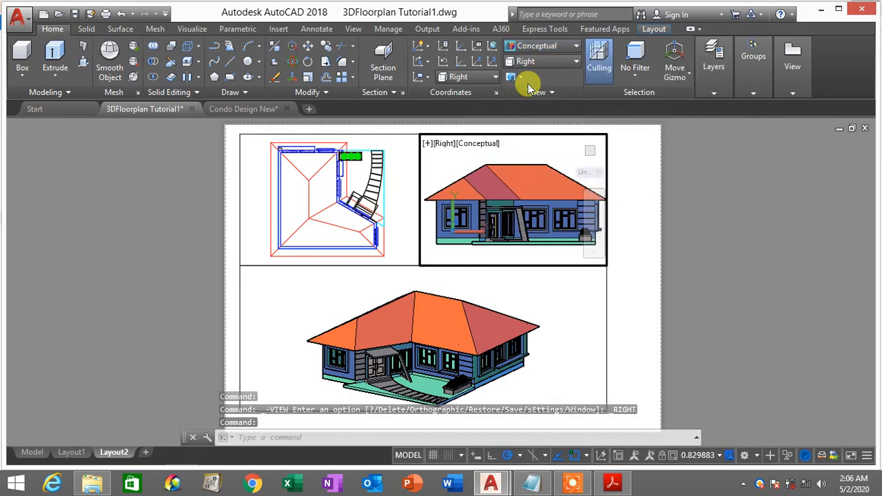
# - Activate the lower viewport, enlarge and reposition the house to fill its frame, and return to paper space
pyautogui.click(581, 301)
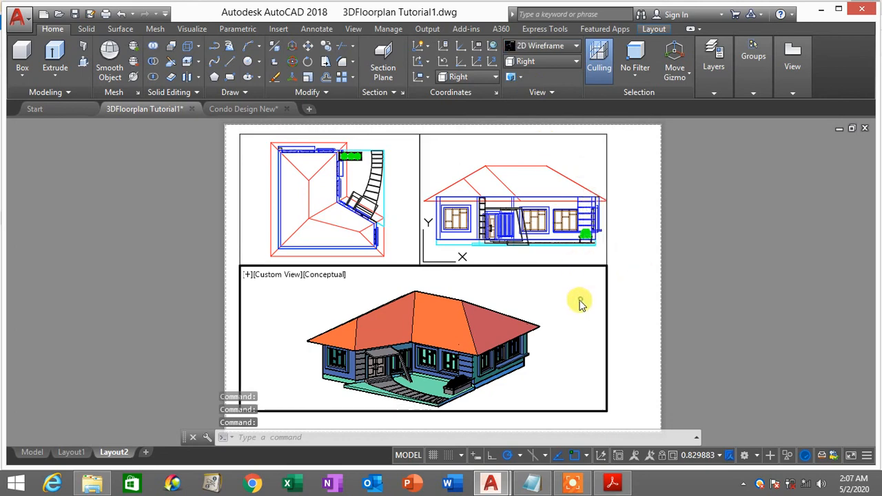
pyautogui.scroll(2, 503, 353)
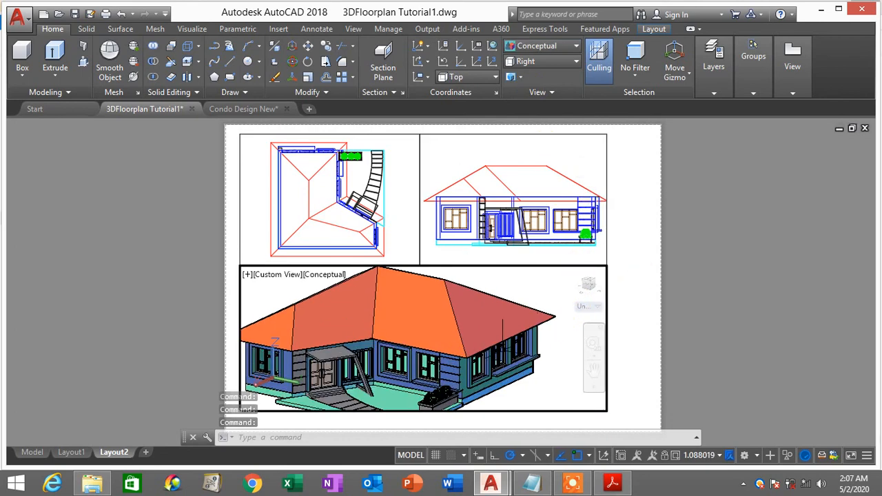
pyautogui.moveTo(502, 352); pyautogui.dragTo(542, 343, button='middle')
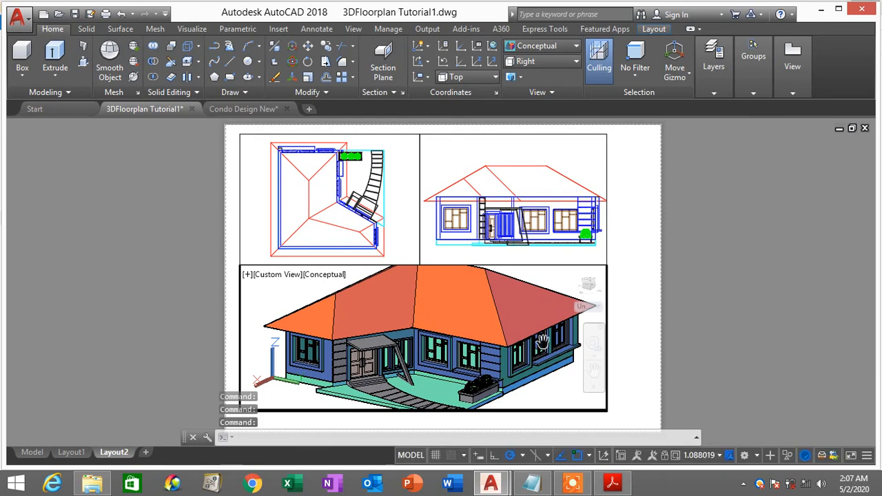
pyautogui.doubleClick(639, 295)
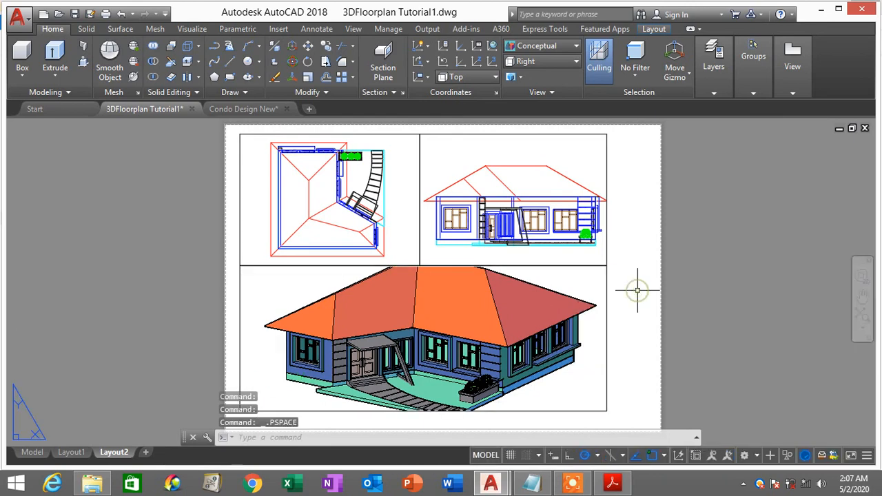
pyautogui.scroll(-2, 638, 290)
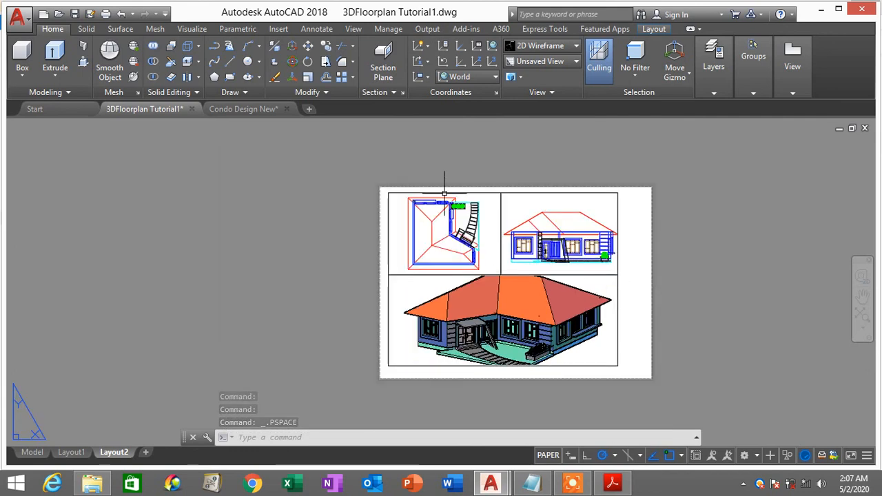
pyautogui.scroll(2, 542, 235)
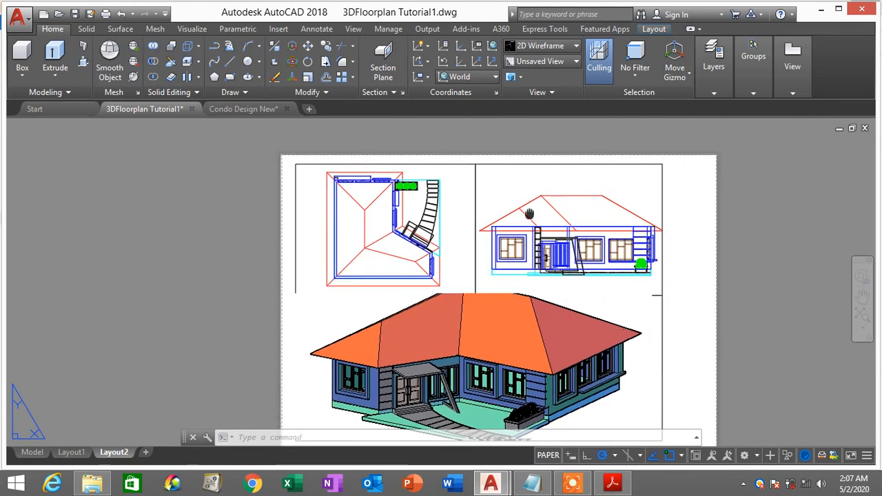
pyautogui.moveTo(448, 210); pyautogui.dragTo(380, 183, button='middle')
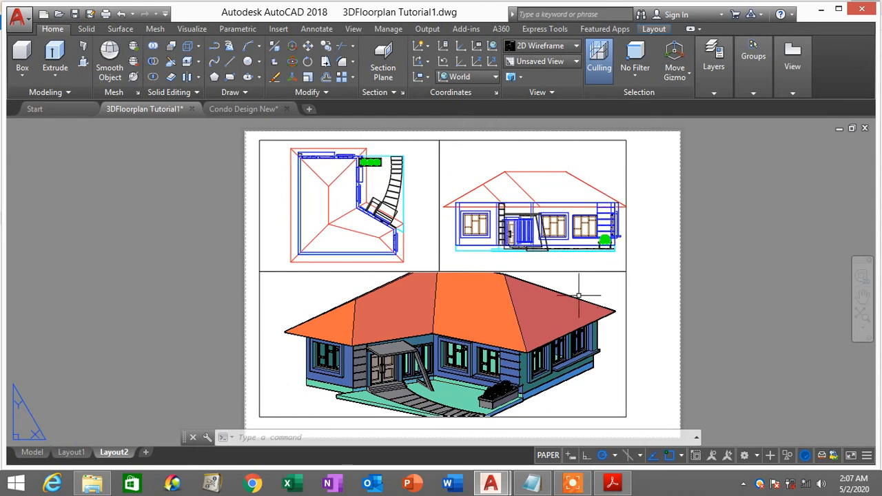
pyautogui.scroll(-2, 657, 265)
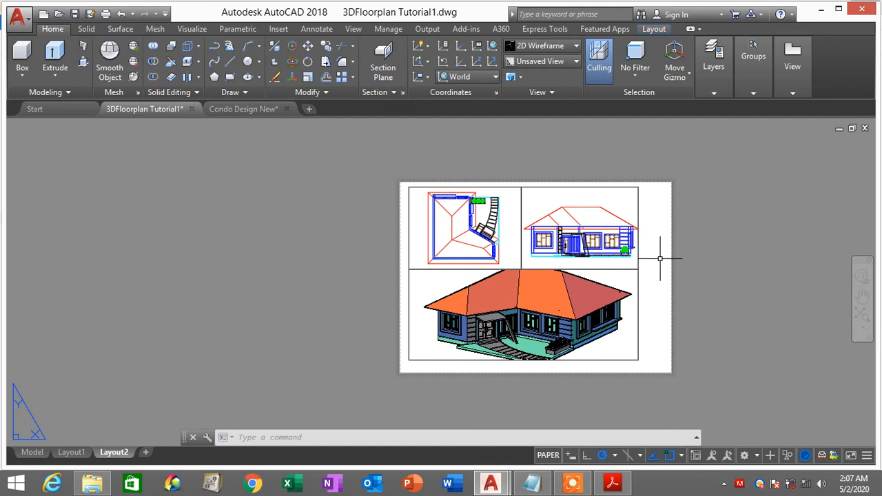
pyautogui.scroll(2, 660, 259)
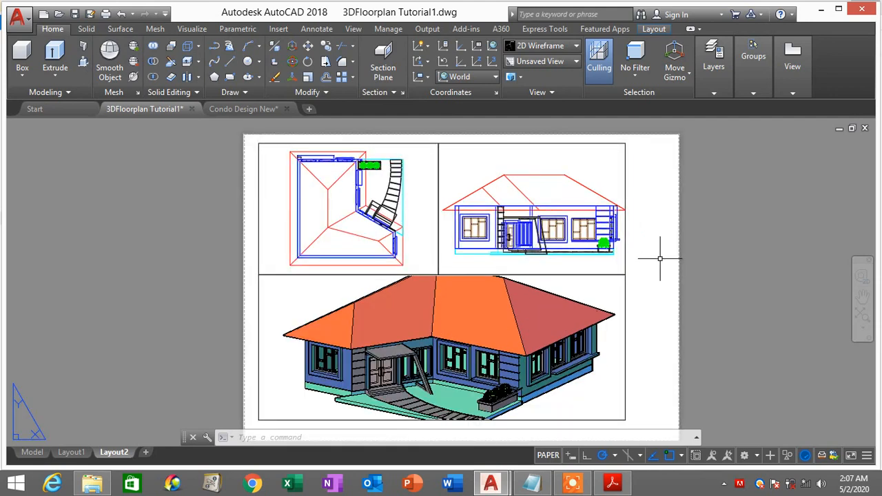
# - Switch to Notepad, review the topics on dimension settings, scaled plotting, PDF conversion, plot types and multiple viewports, and return to the AutoCAD layout
pyautogui.click(532, 483)
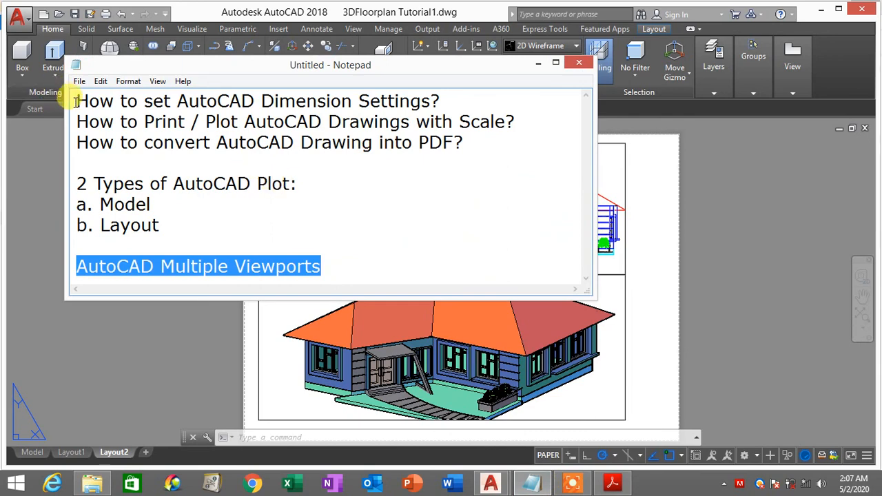
pyautogui.moveTo(75, 101); pyautogui.dragTo(458, 89)
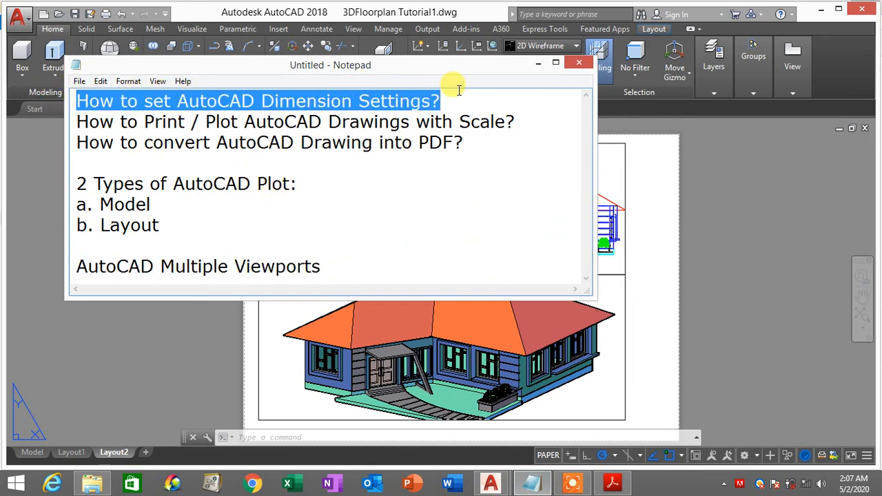
pyautogui.moveTo(74, 122); pyautogui.dragTo(531, 119)
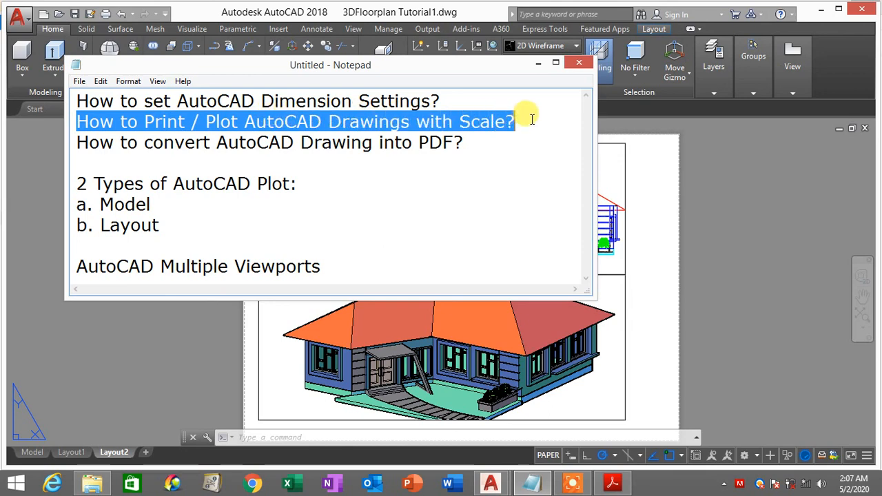
pyautogui.moveTo(69, 142); pyautogui.dragTo(467, 141)
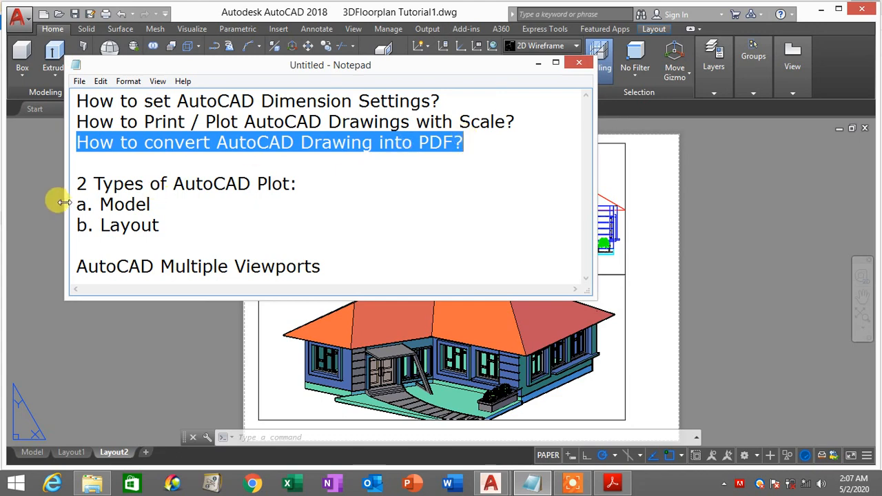
pyautogui.click(76, 164)
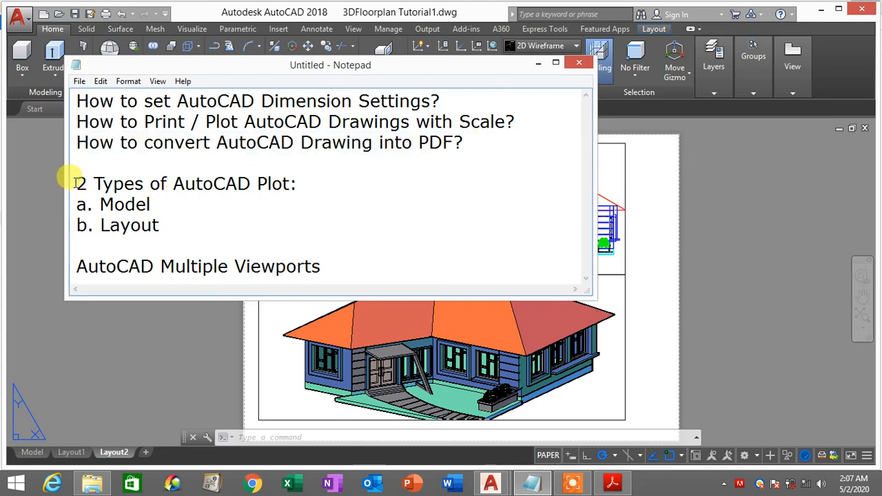
pyautogui.moveTo(76, 183); pyautogui.dragTo(220, 226)
pyautogui.click(224, 230)
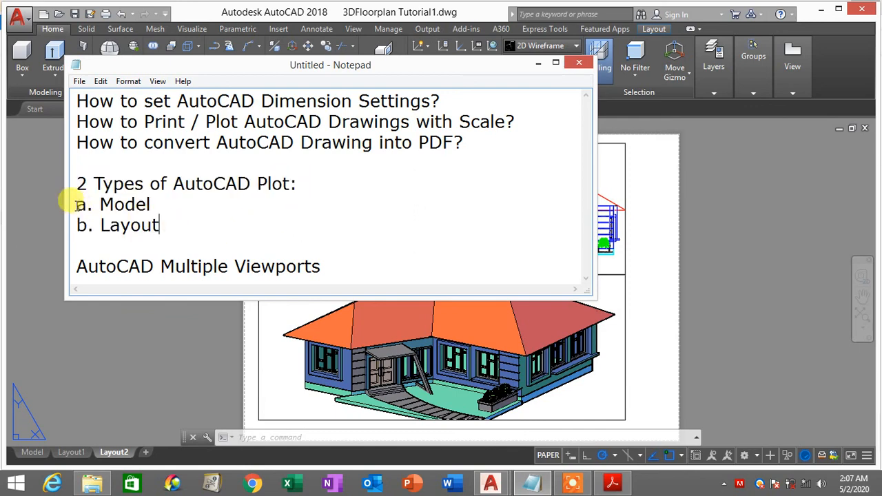
pyautogui.moveTo(71, 202); pyautogui.dragTo(178, 222)
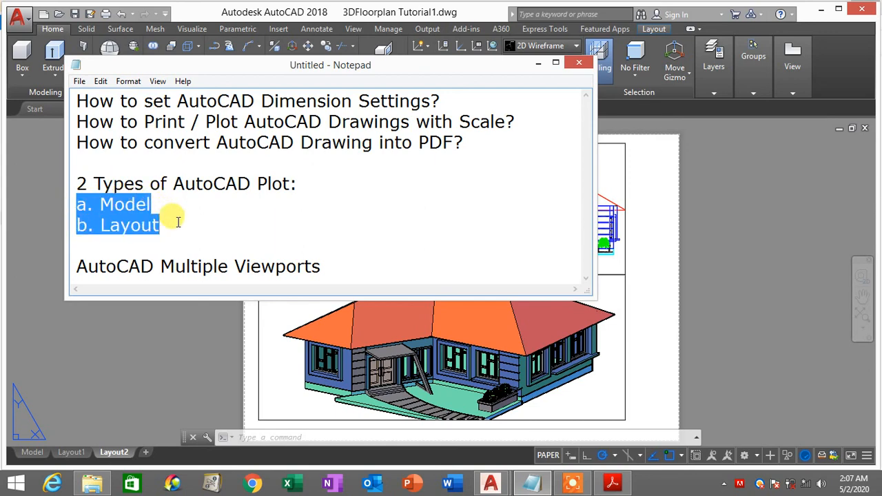
pyautogui.click(126, 222)
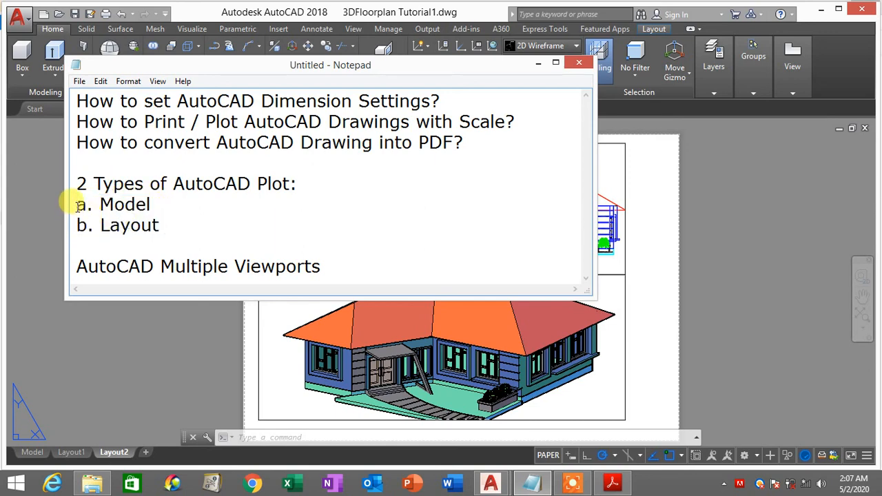
pyautogui.moveTo(76, 204); pyautogui.dragTo(159, 198)
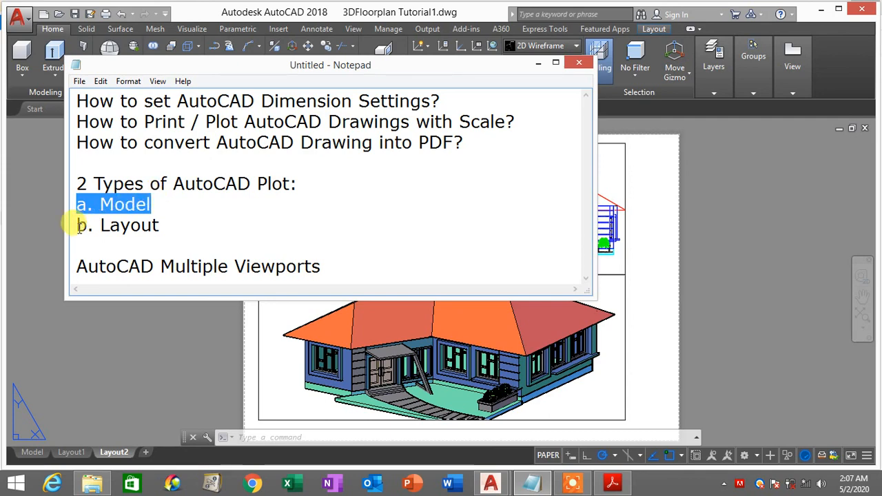
pyautogui.moveTo(80, 226); pyautogui.dragTo(187, 227)
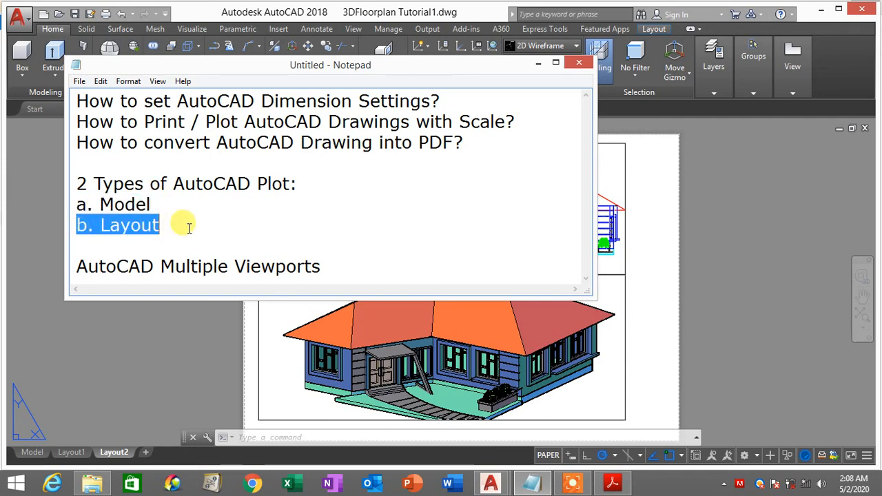
pyautogui.click(76, 266)
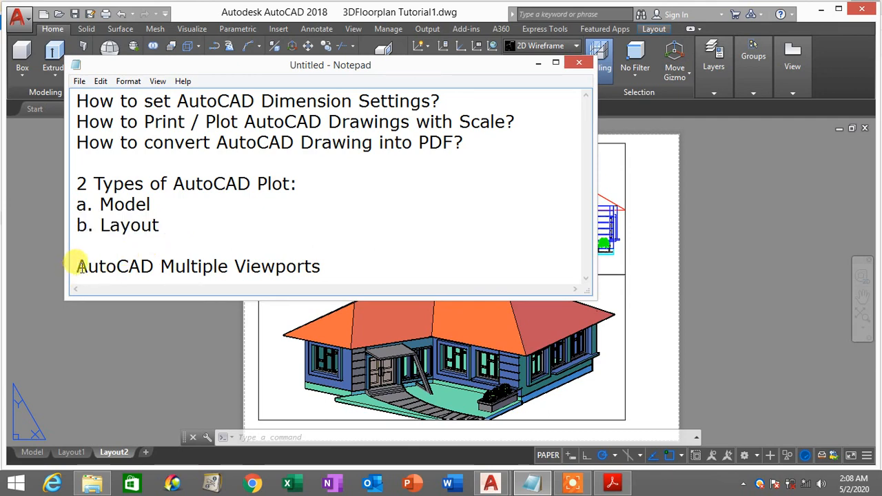
pyautogui.moveTo(79, 267); pyautogui.dragTo(321, 266)
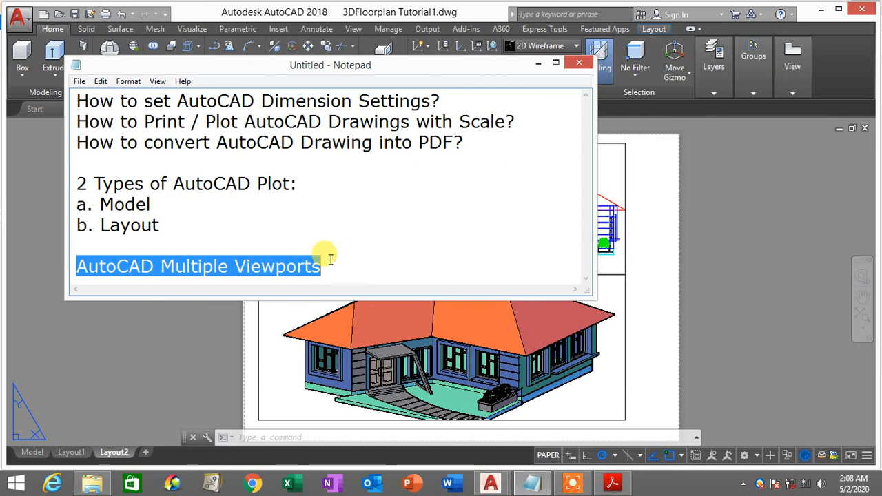
pyautogui.click(538, 63)
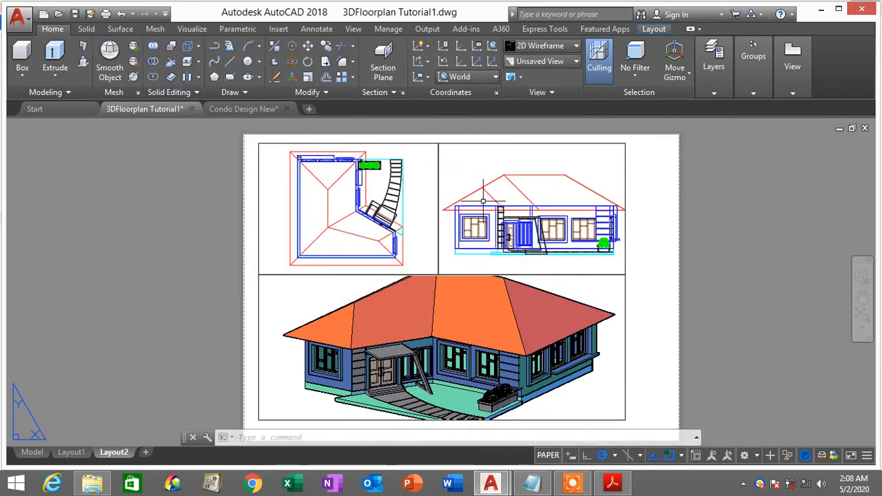